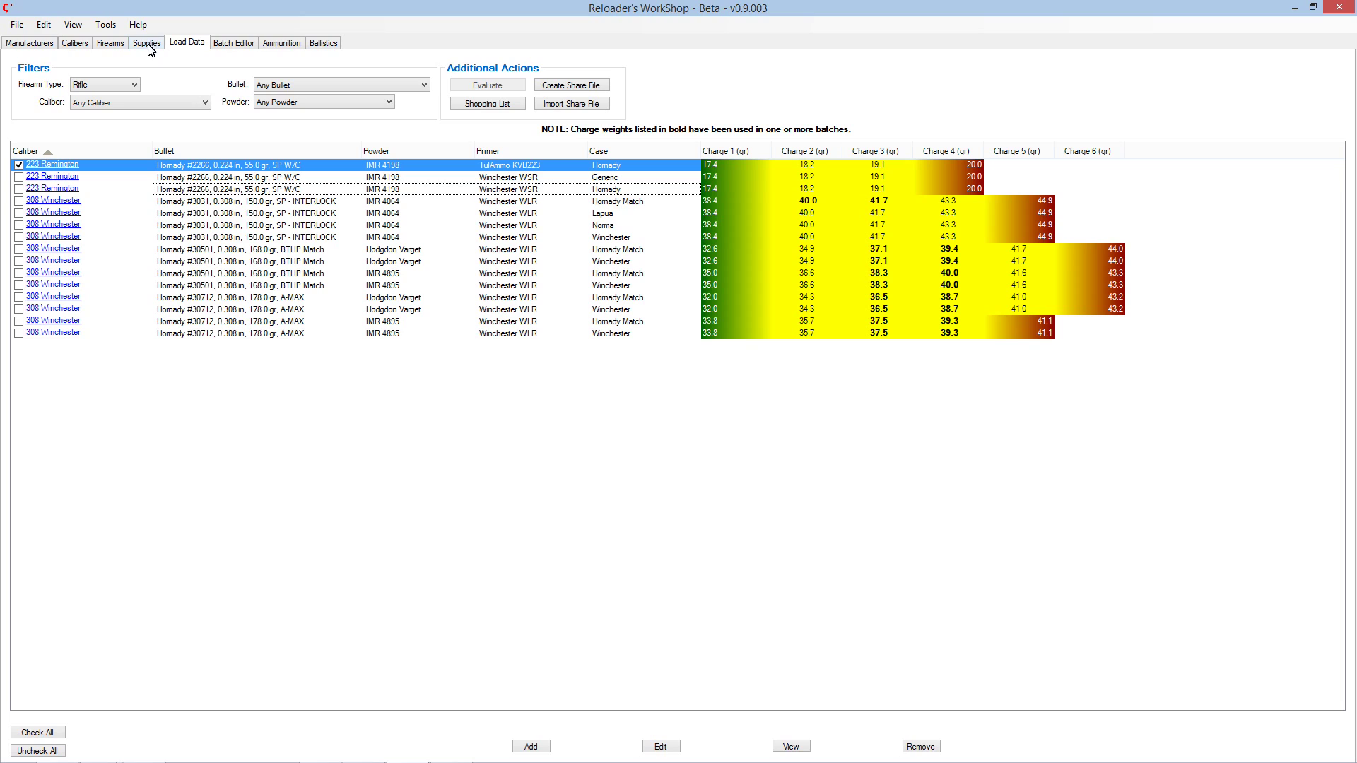
# Look through the manufacturers, calibers, firearms and supplies lists.
pyautogui.click(38, 47)
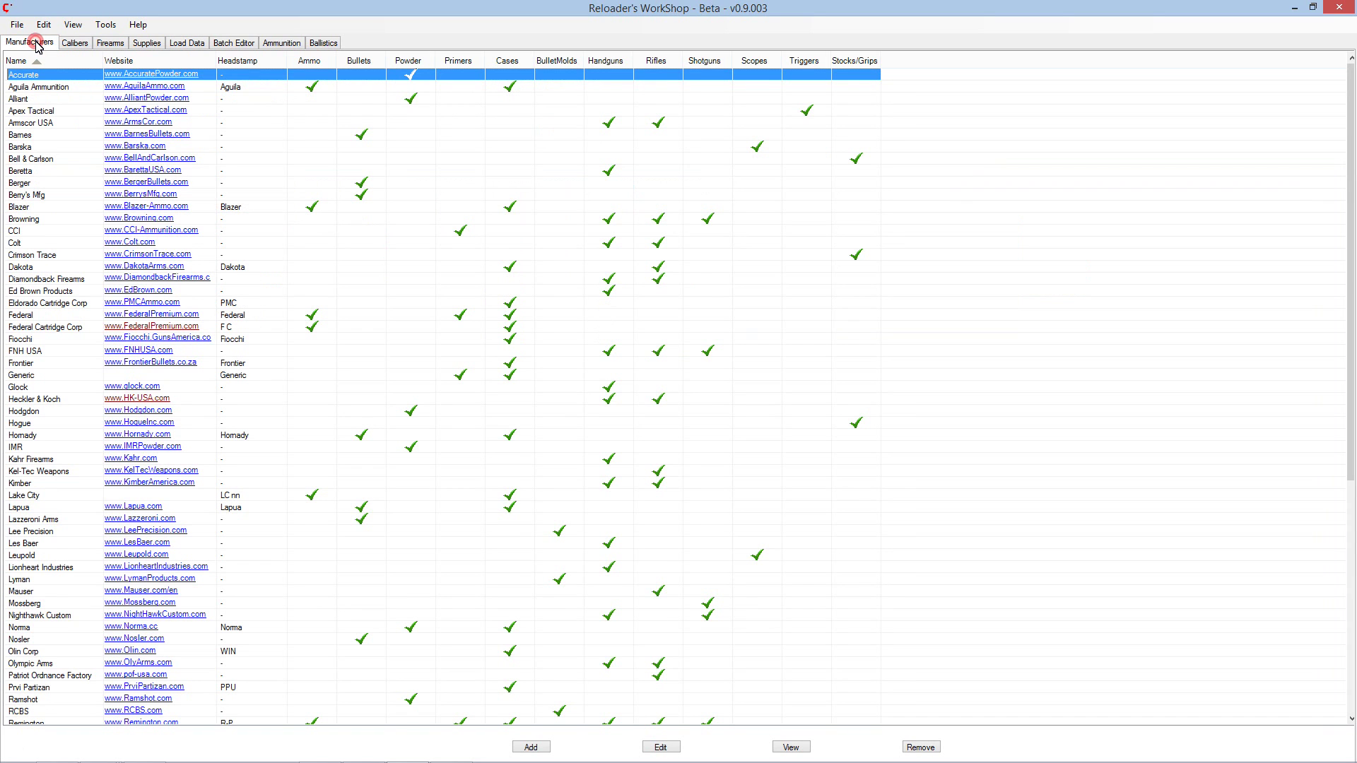
pyautogui.click(84, 47)
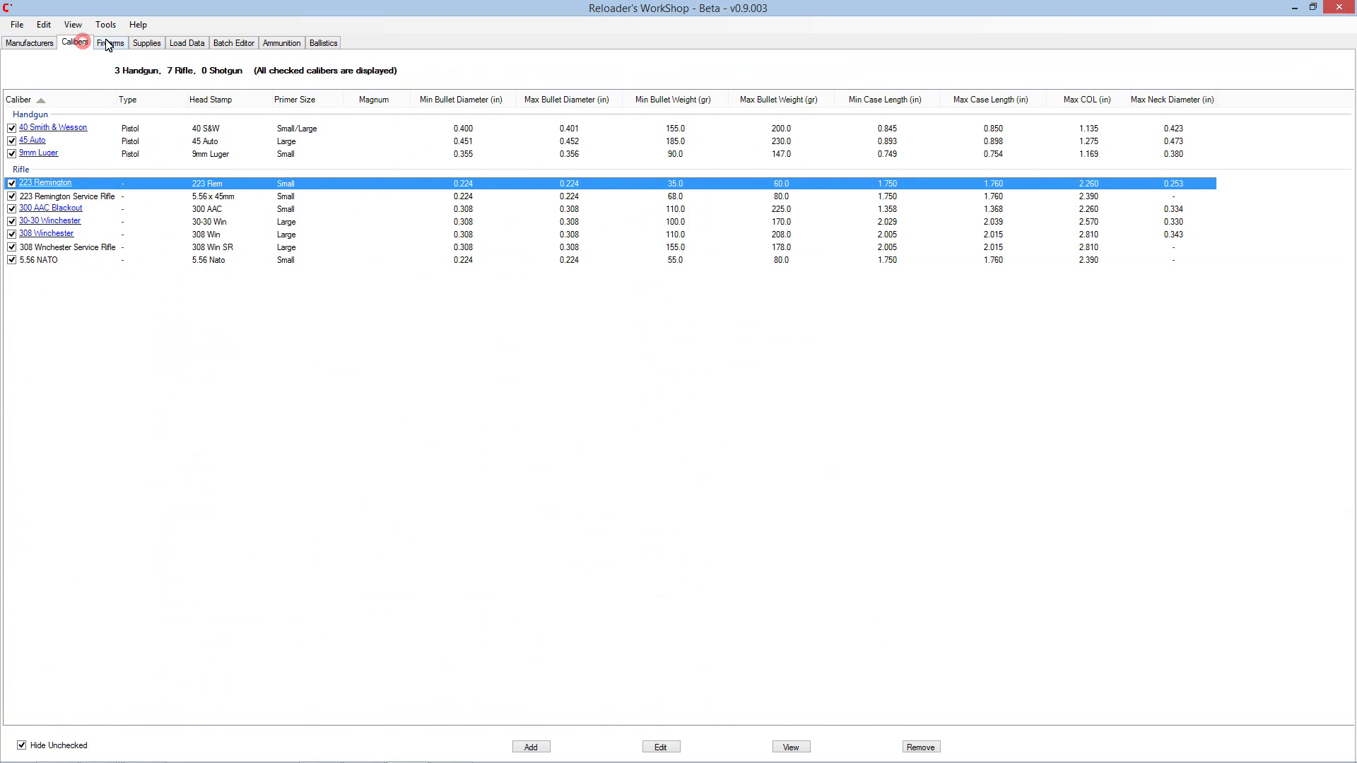
pyautogui.click(108, 43)
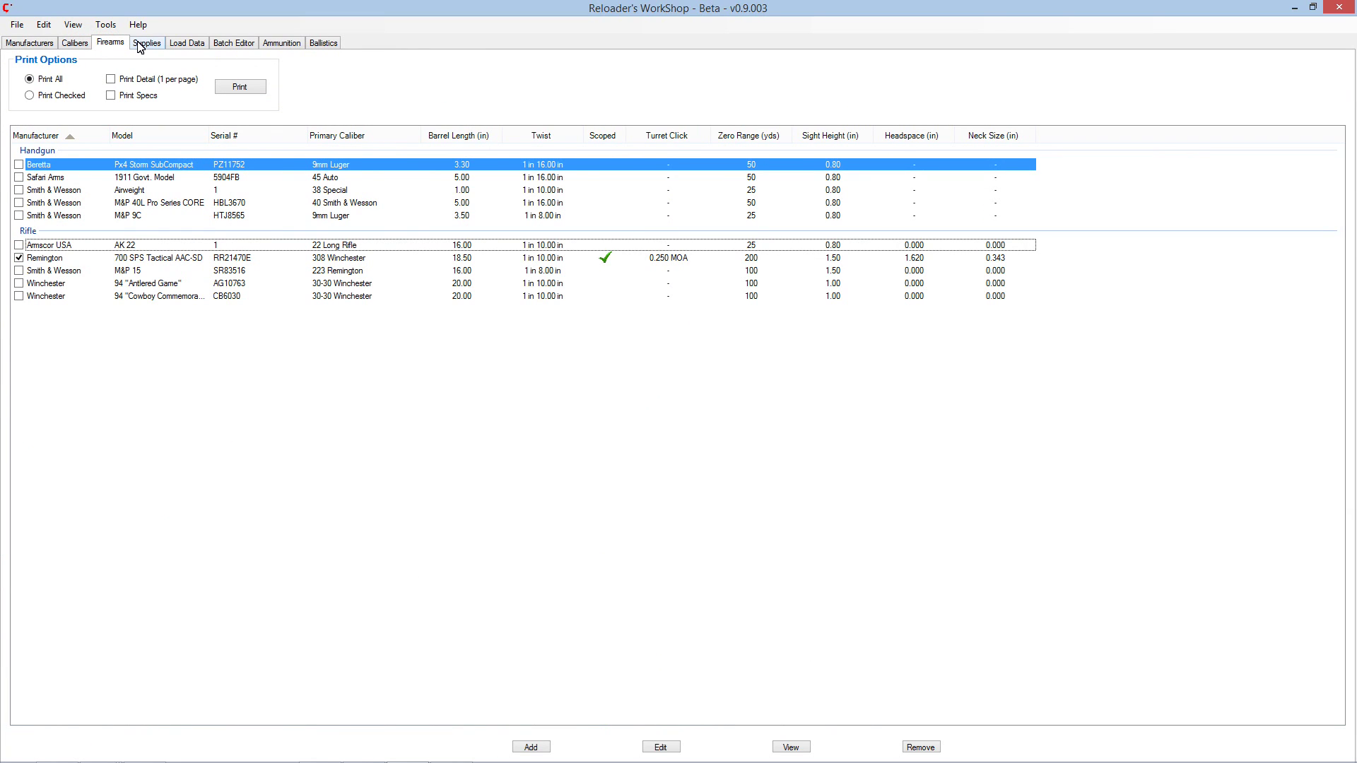
pyautogui.click(140, 46)
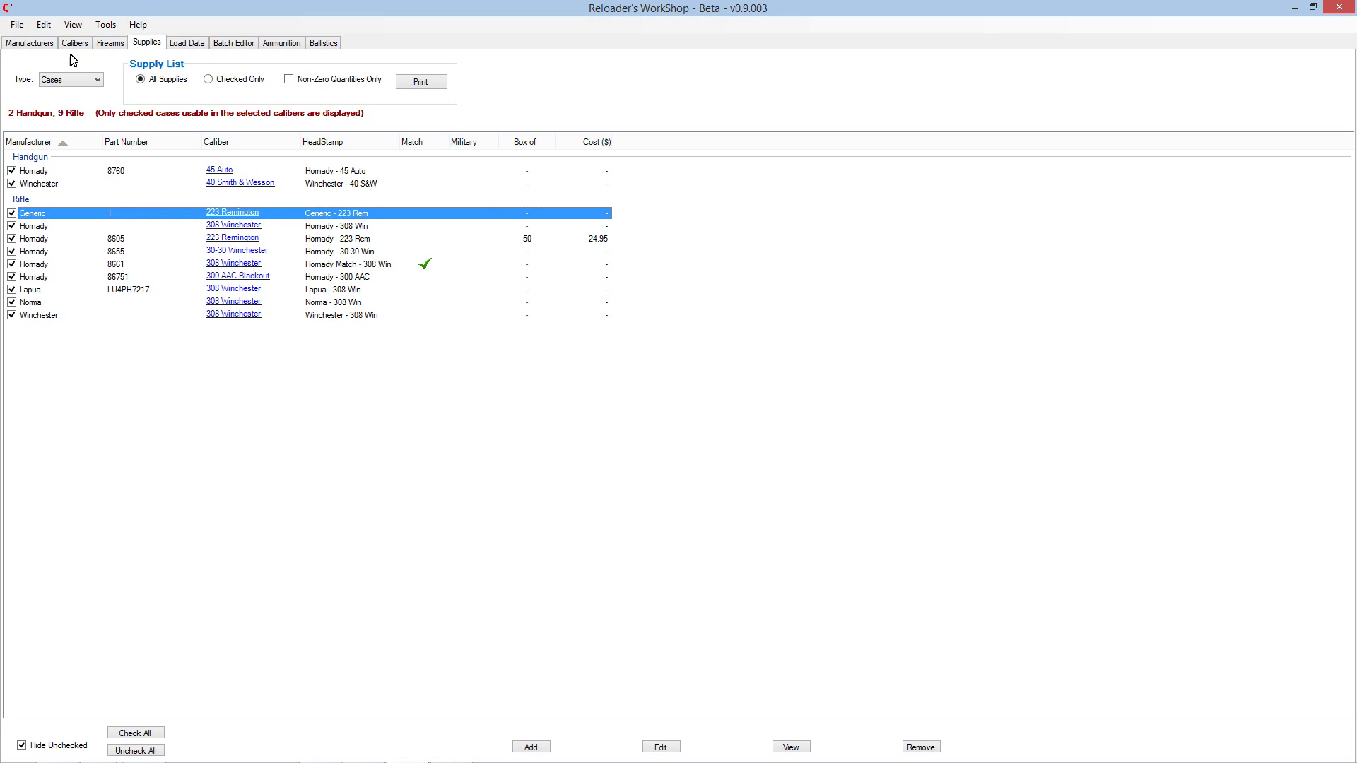
pyautogui.click(41, 46)
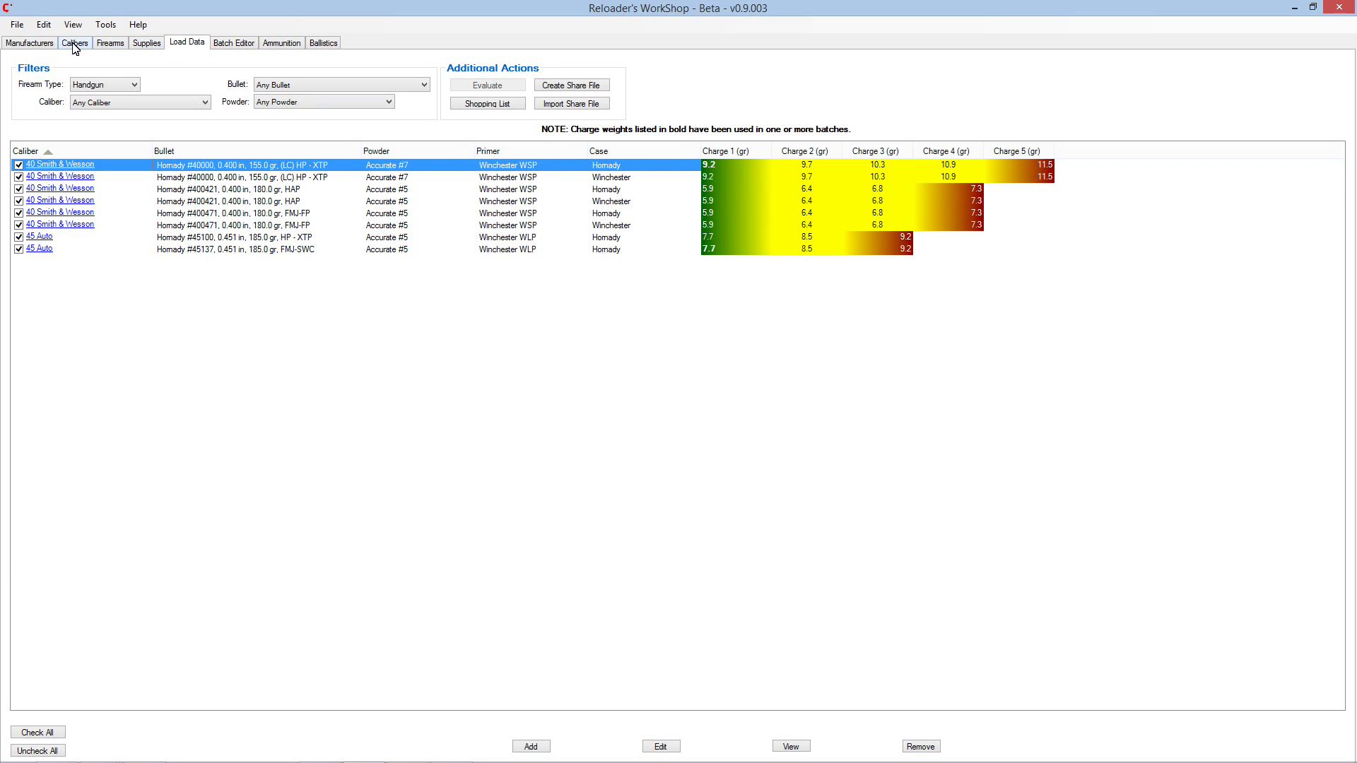
# Examine the full bullet supply list, including its handgun and rifle groups.
pyautogui.click(148, 44)
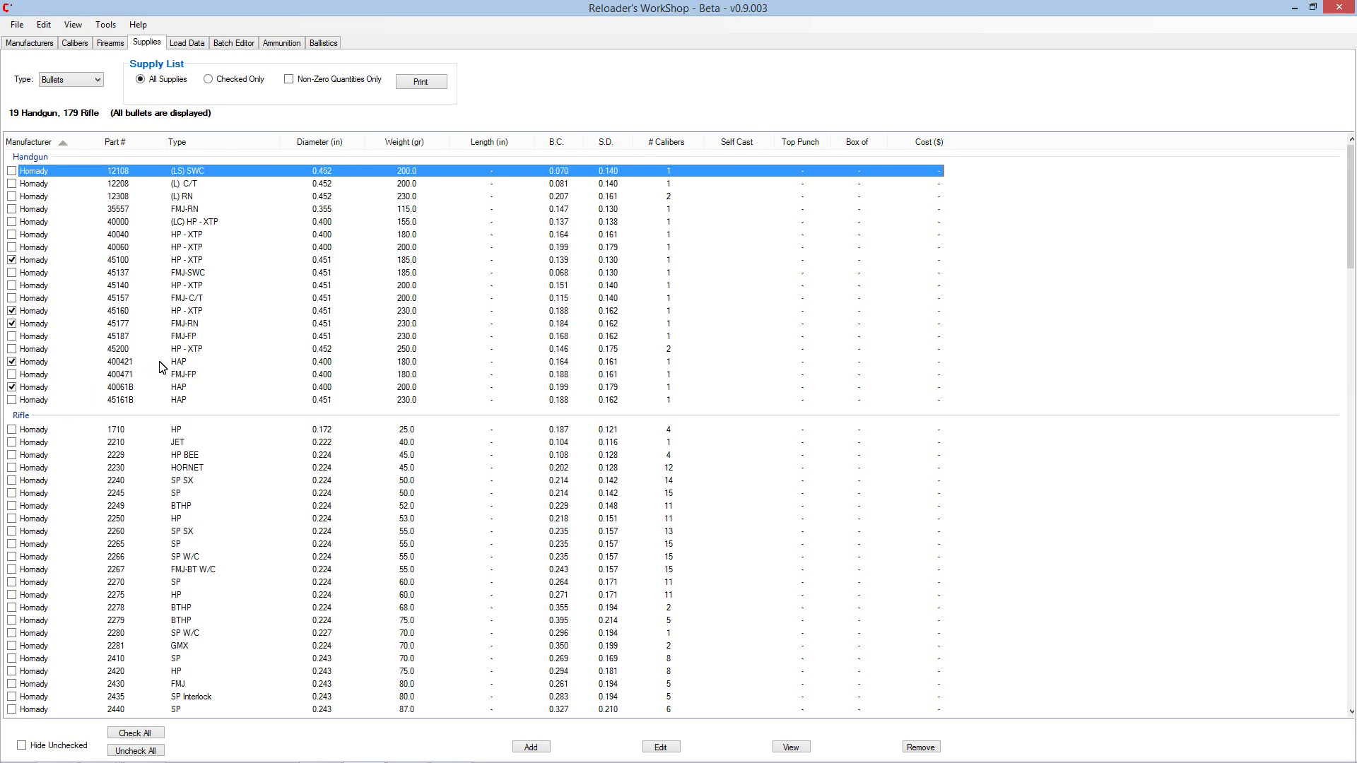
pyautogui.scroll(-2, 163, 367)
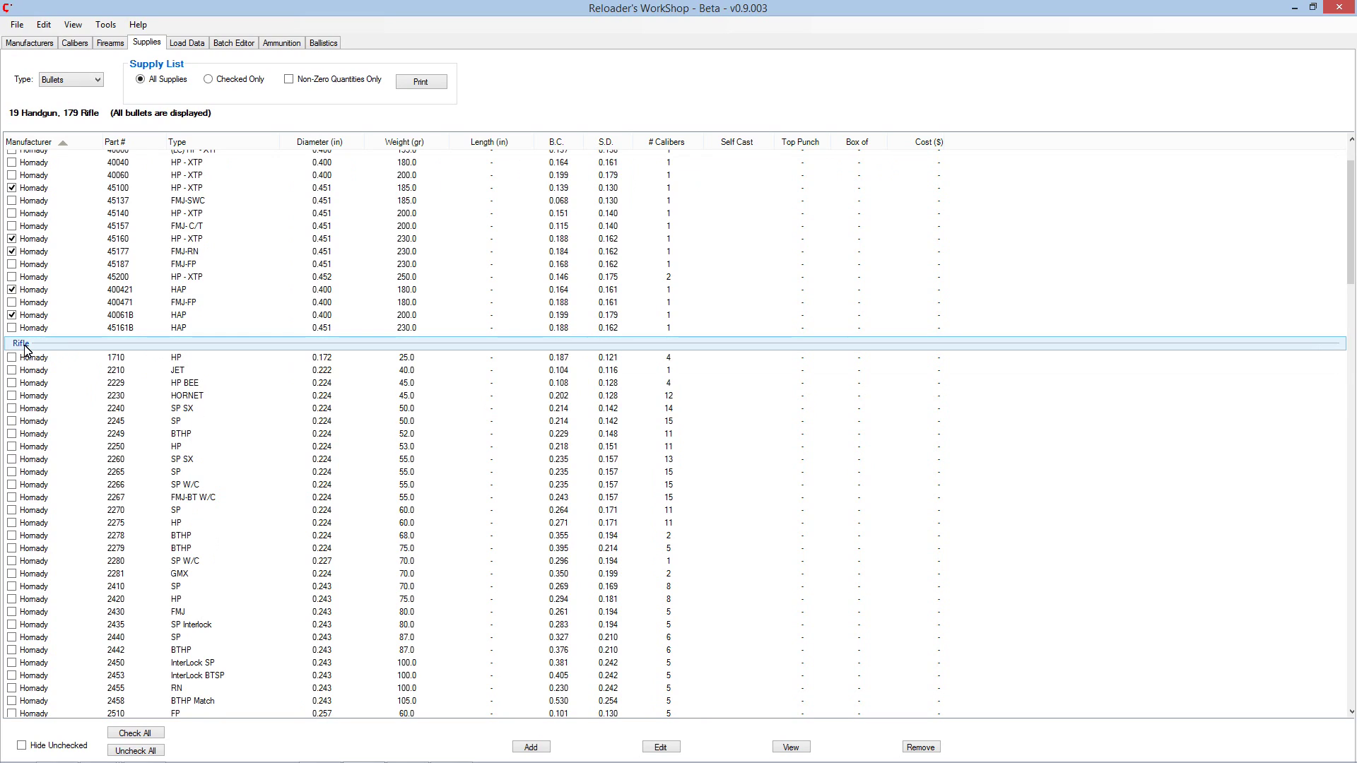
pyautogui.scroll(-11, 163, 376)
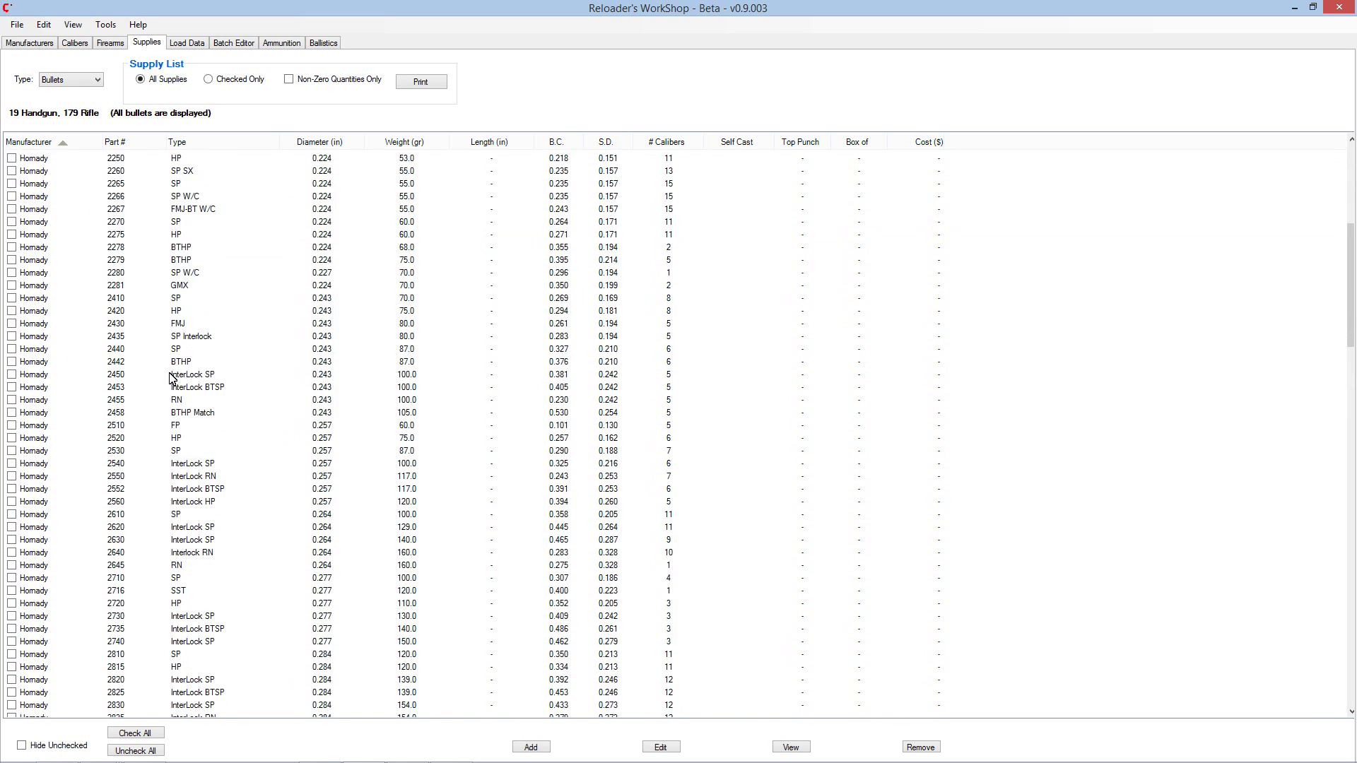
pyautogui.scroll(15, 182, 385)
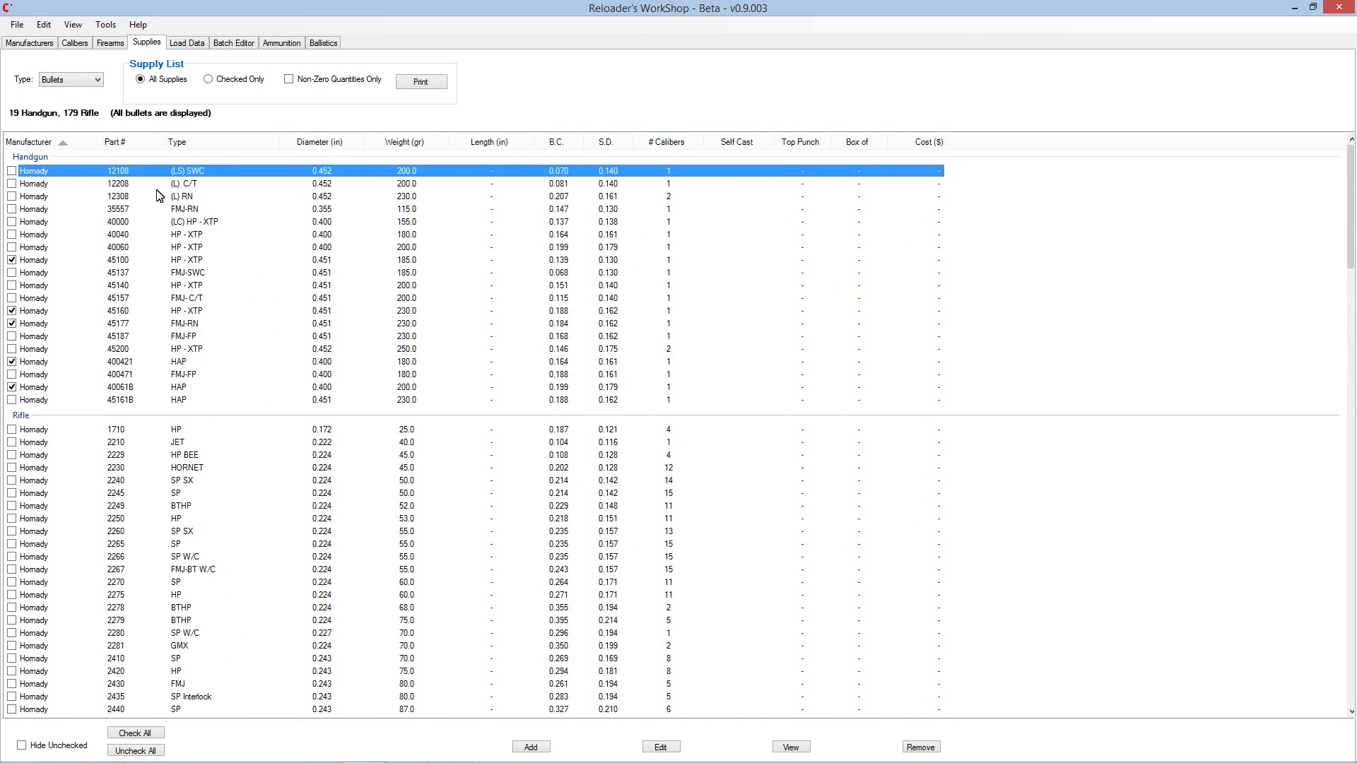
# Examine the complete caliber list across its handgun and rifle groups.
pyautogui.click(75, 43)
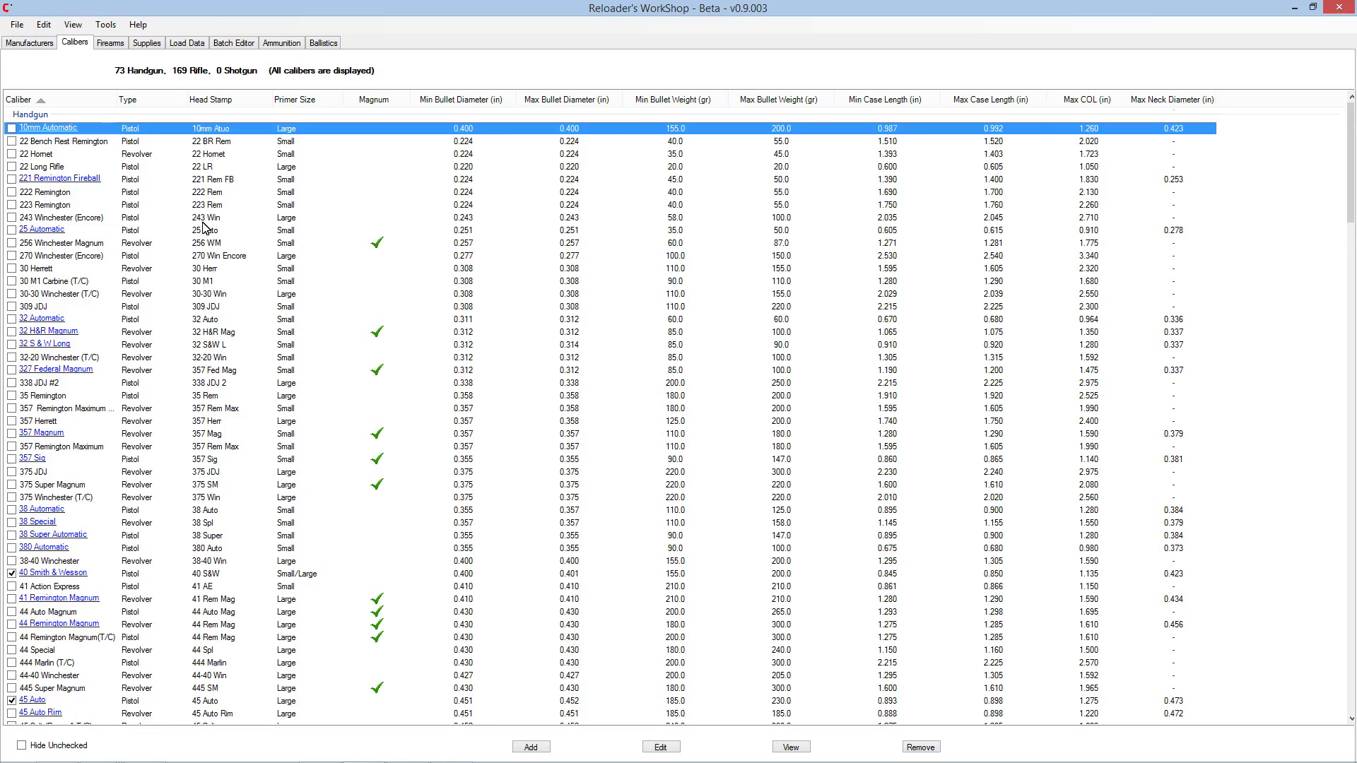
pyautogui.scroll(-16, 204, 230)
pyautogui.scroll(-5, 205, 230)
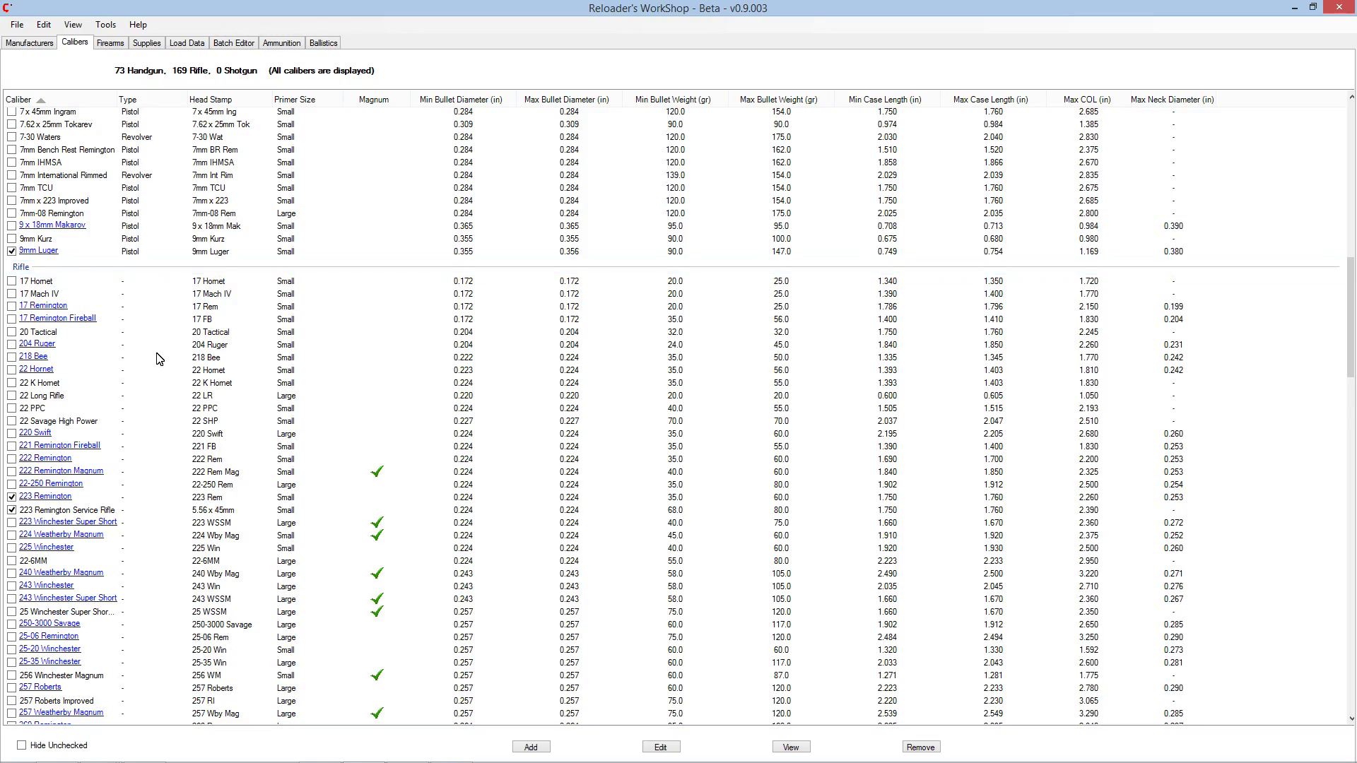
pyautogui.scroll(-17, 170, 367)
pyautogui.scroll(20, 176, 373)
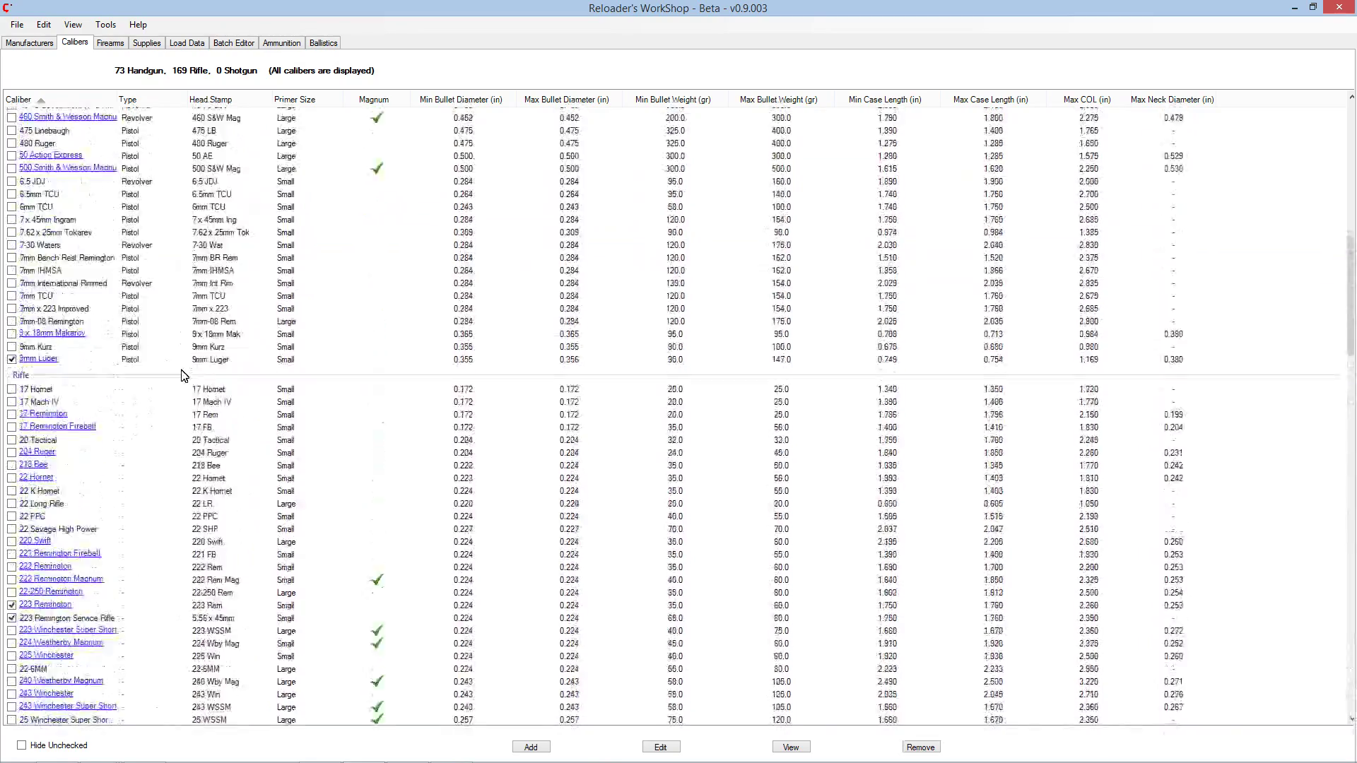
# Compare the filters and extra actions of the load data and batch editor lists.
pyautogui.click(188, 44)
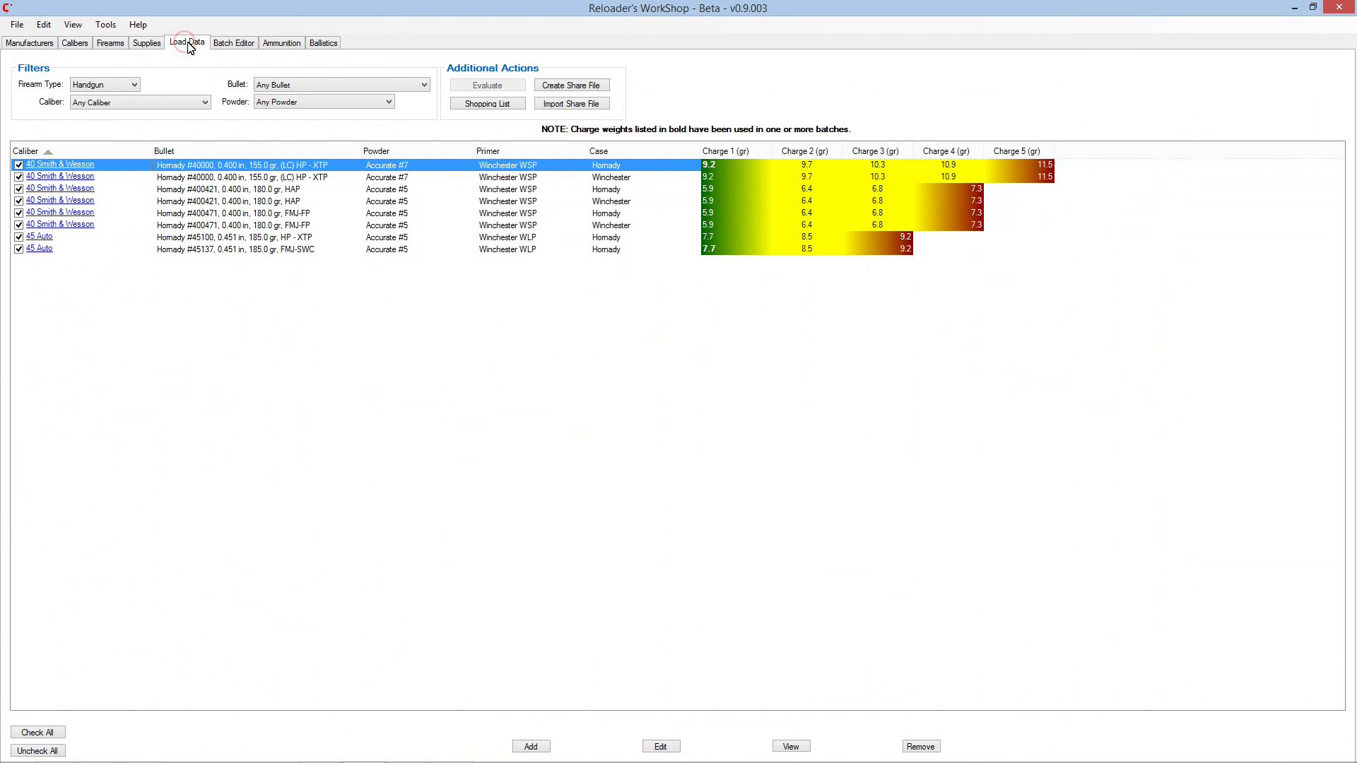
pyautogui.click(233, 43)
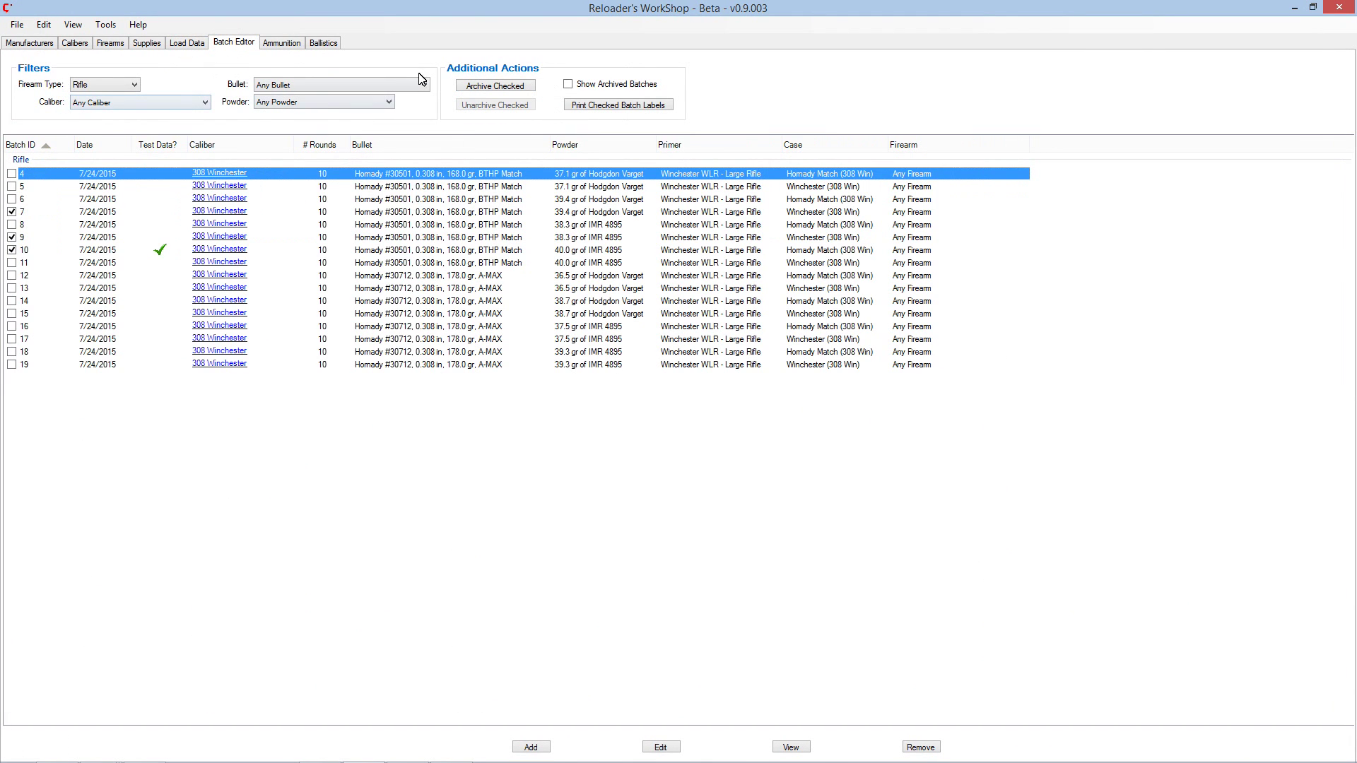
pyautogui.click(195, 43)
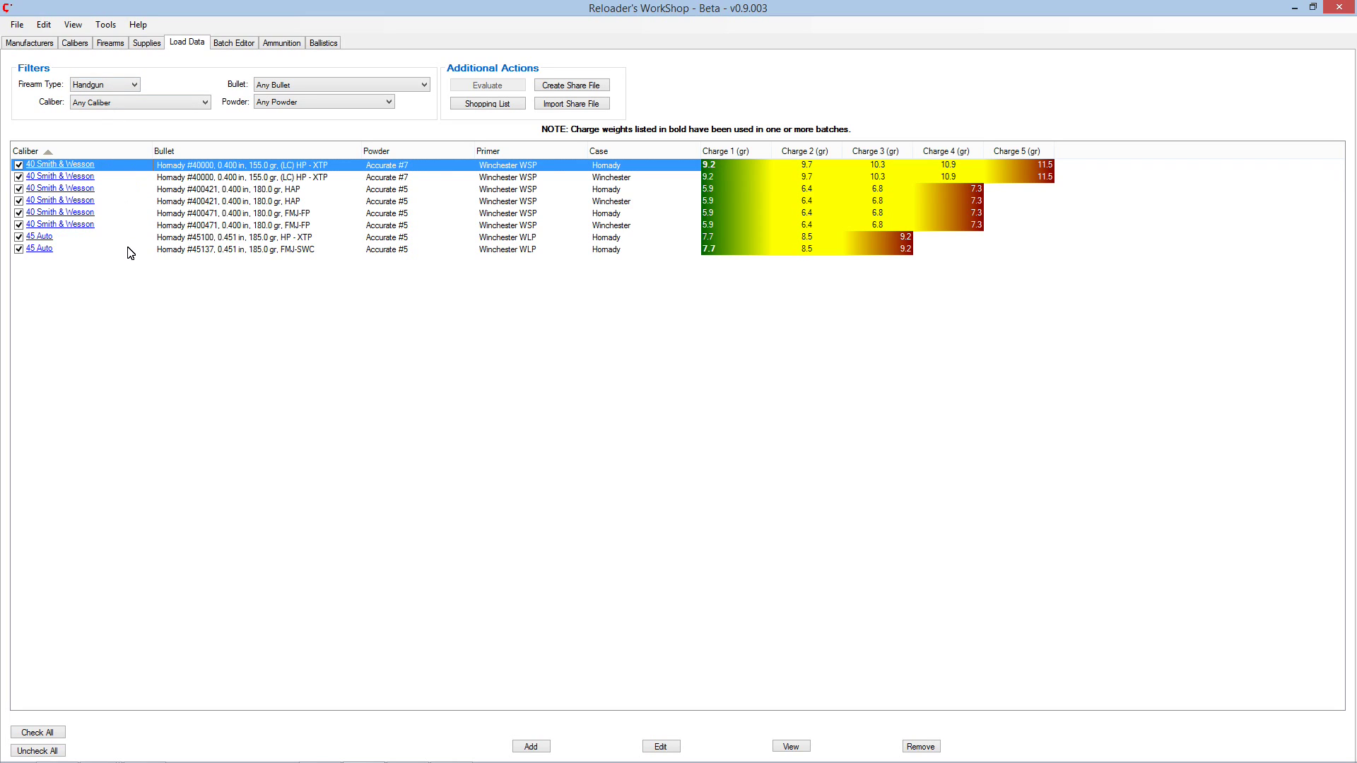
# Switch the load data's firearm type filter to Rifle and back to Handgun.
pyautogui.click(92, 86)
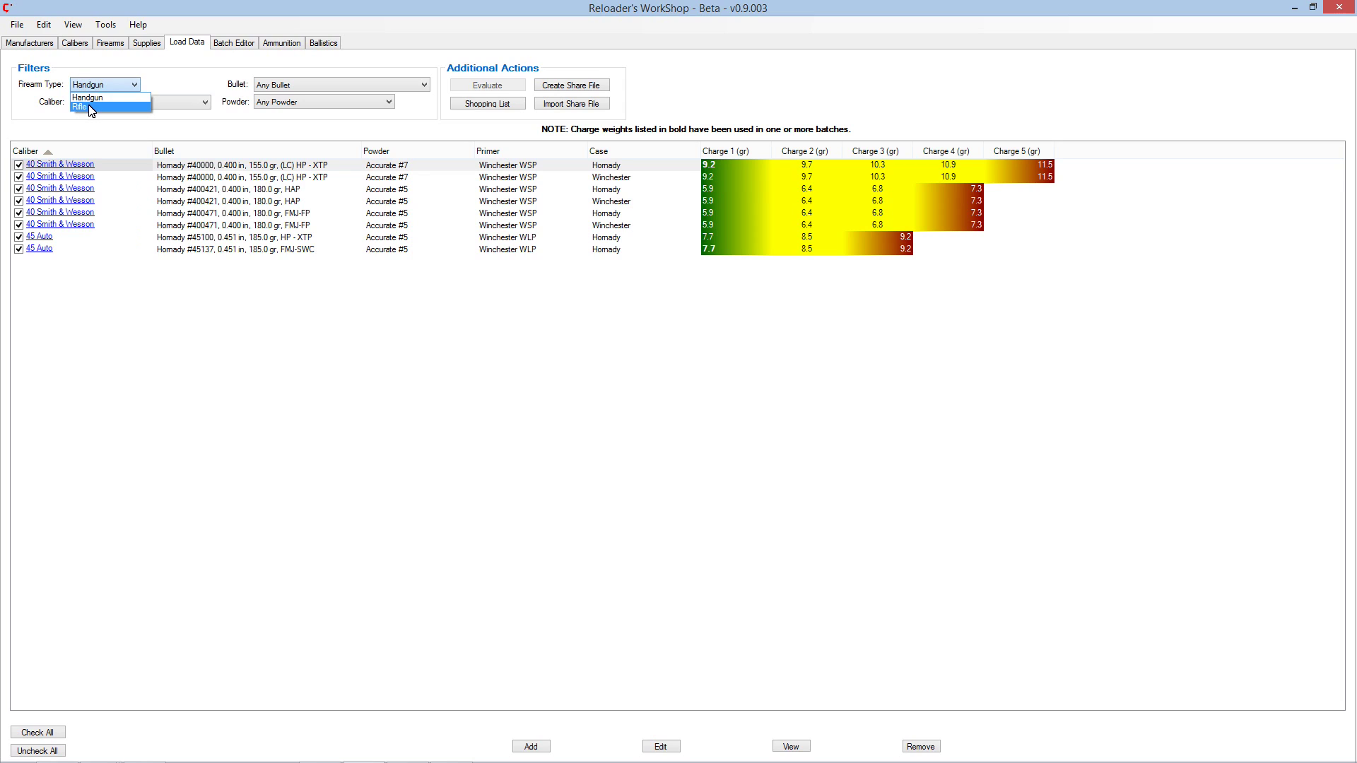
pyautogui.click(91, 107)
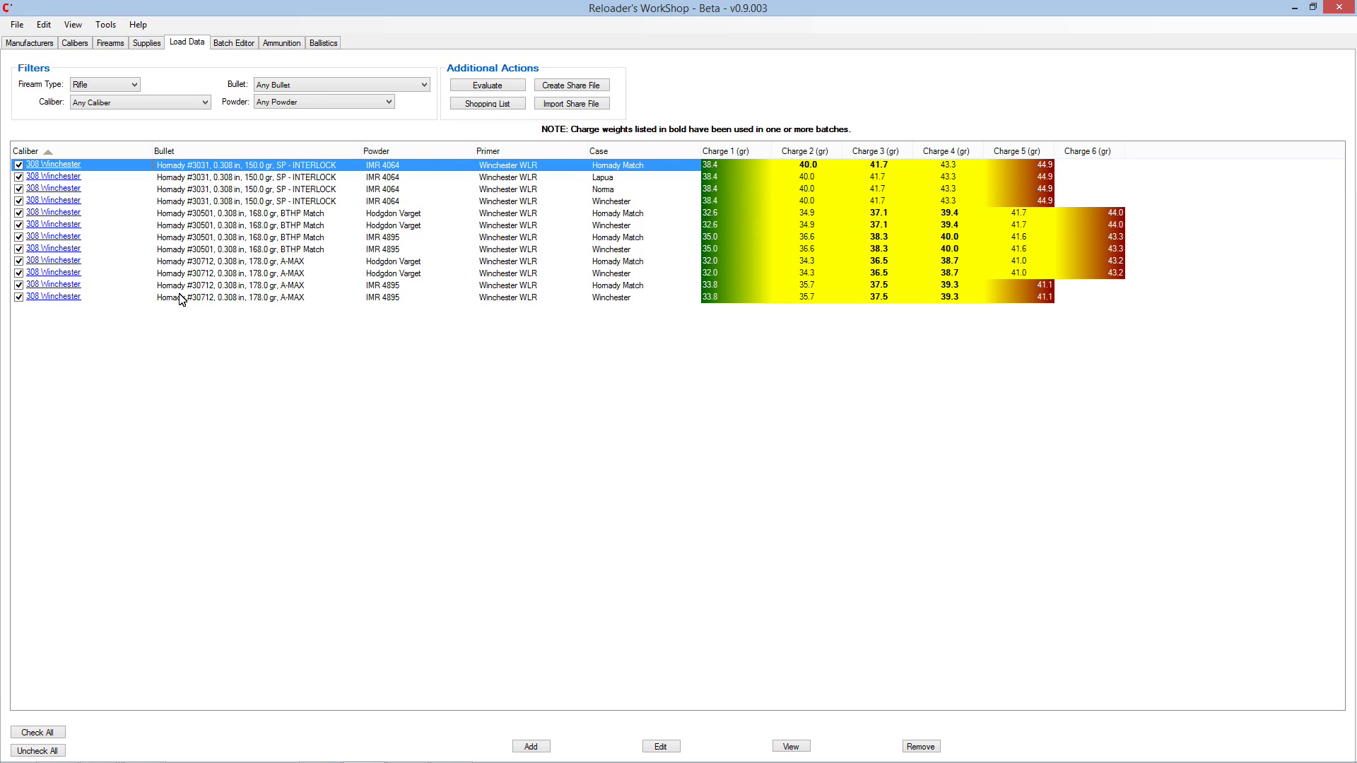
pyautogui.click(110, 85)
pyautogui.click(107, 96)
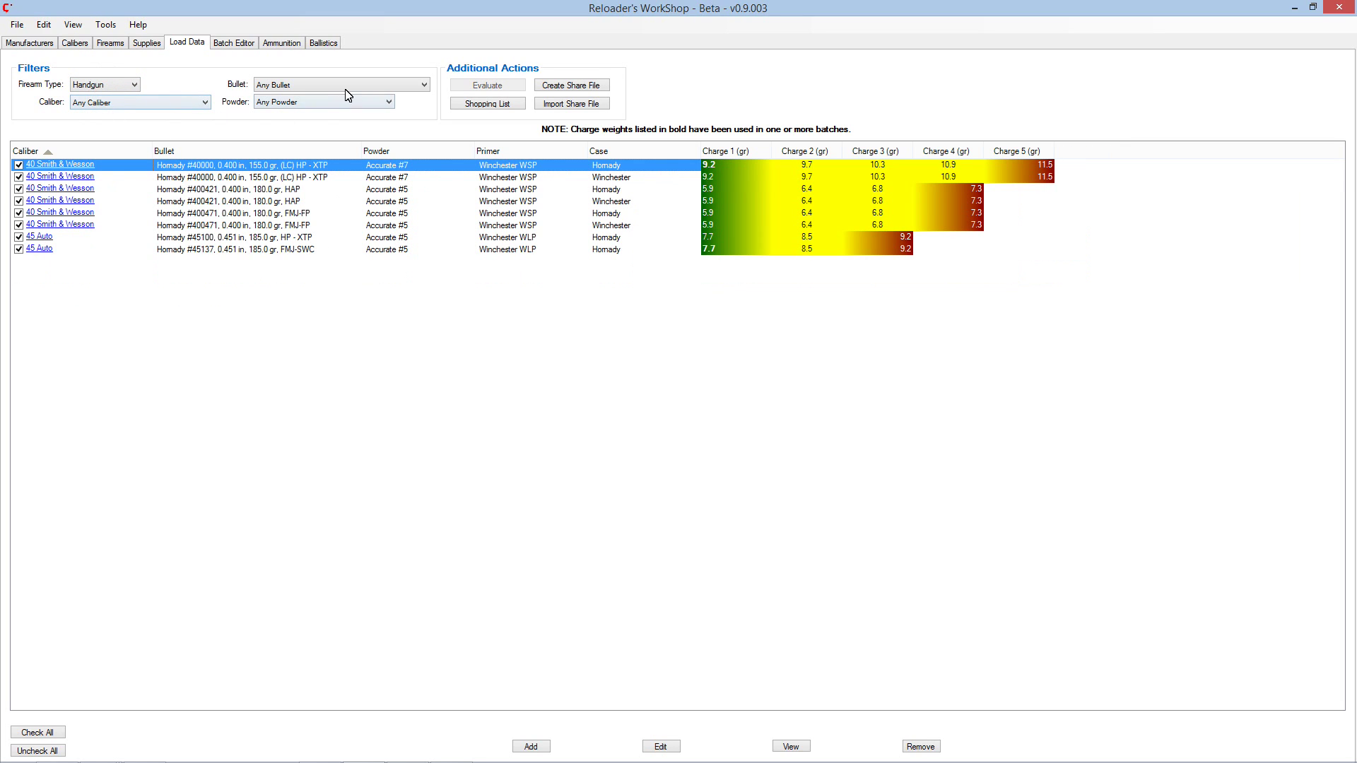
# Filter the handgun loads to caliber 40 Smith & Wesson and bullet Hornady #400421, 0.400 in, 180.0 gr, HAP.
pyautogui.click(126, 103)
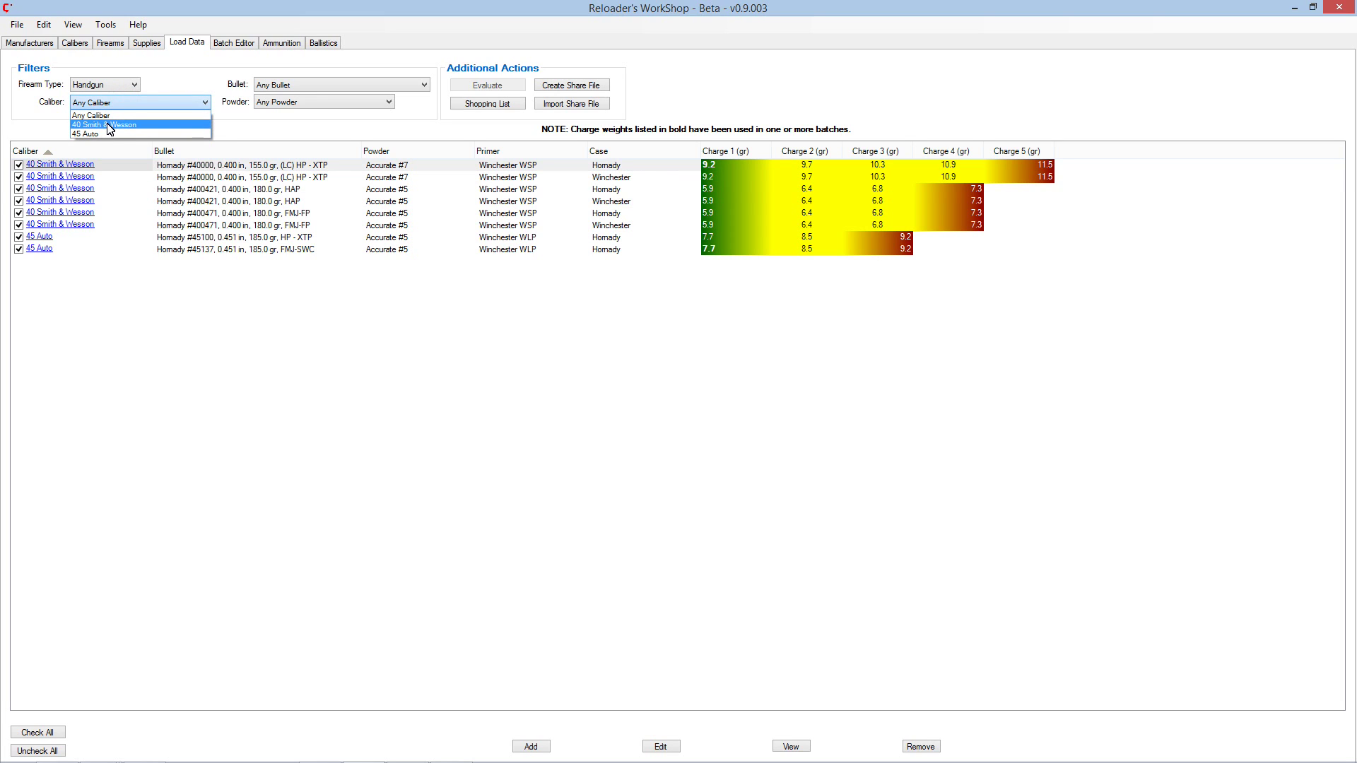
pyautogui.click(109, 125)
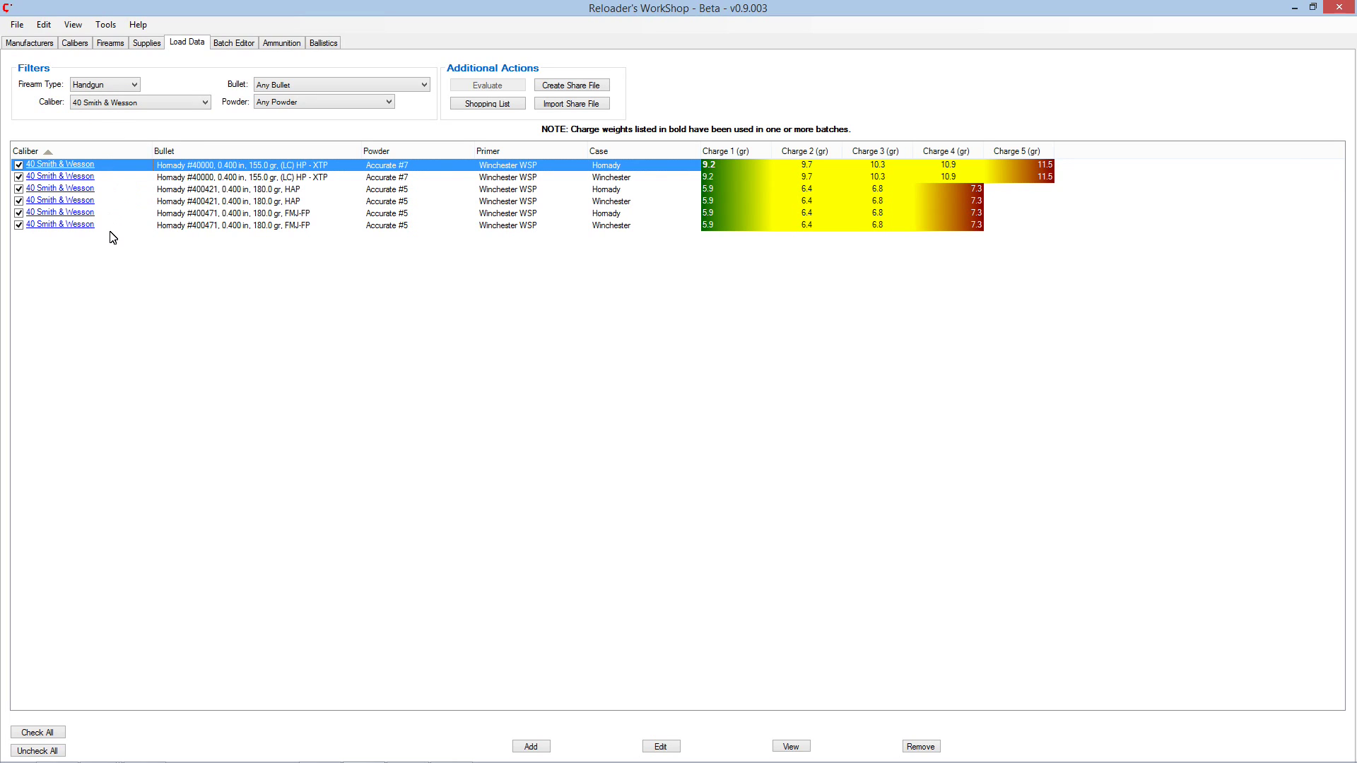
pyautogui.click(301, 86)
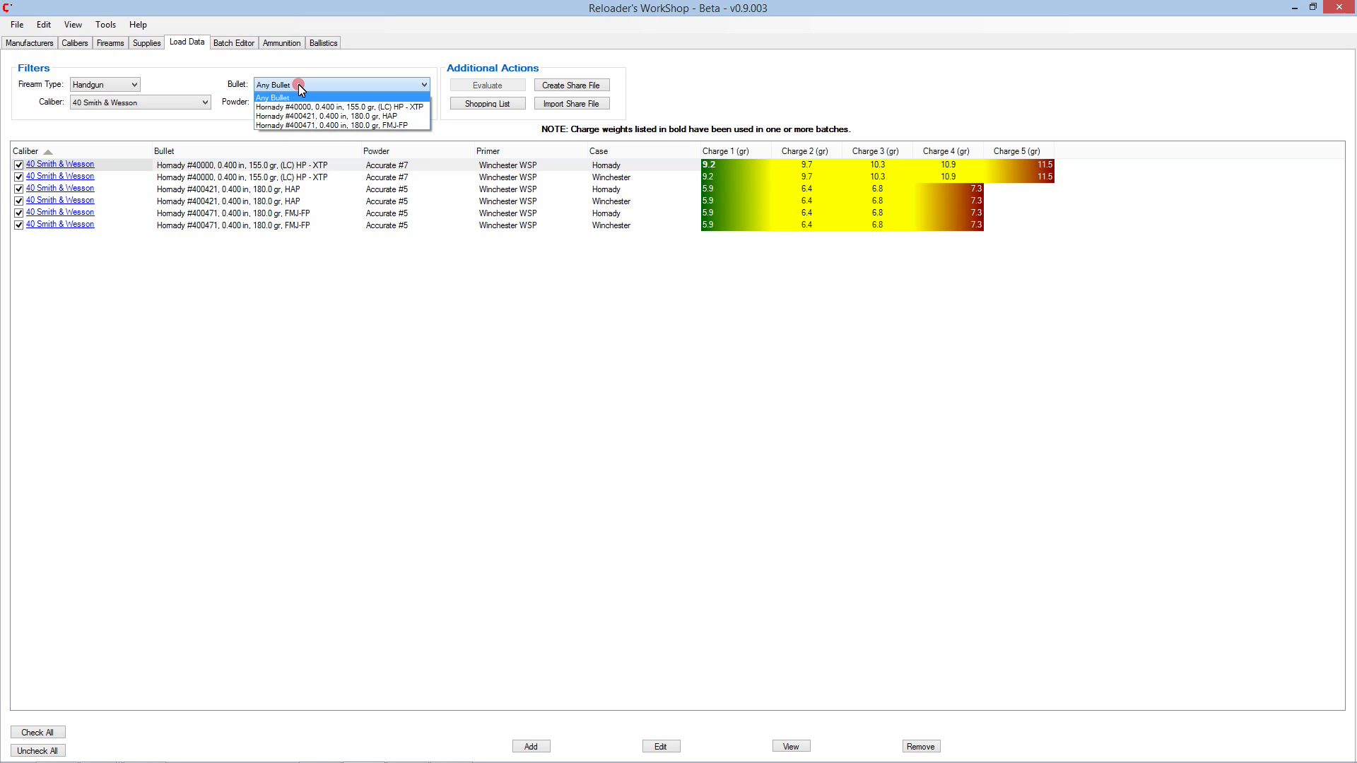
pyautogui.click(334, 117)
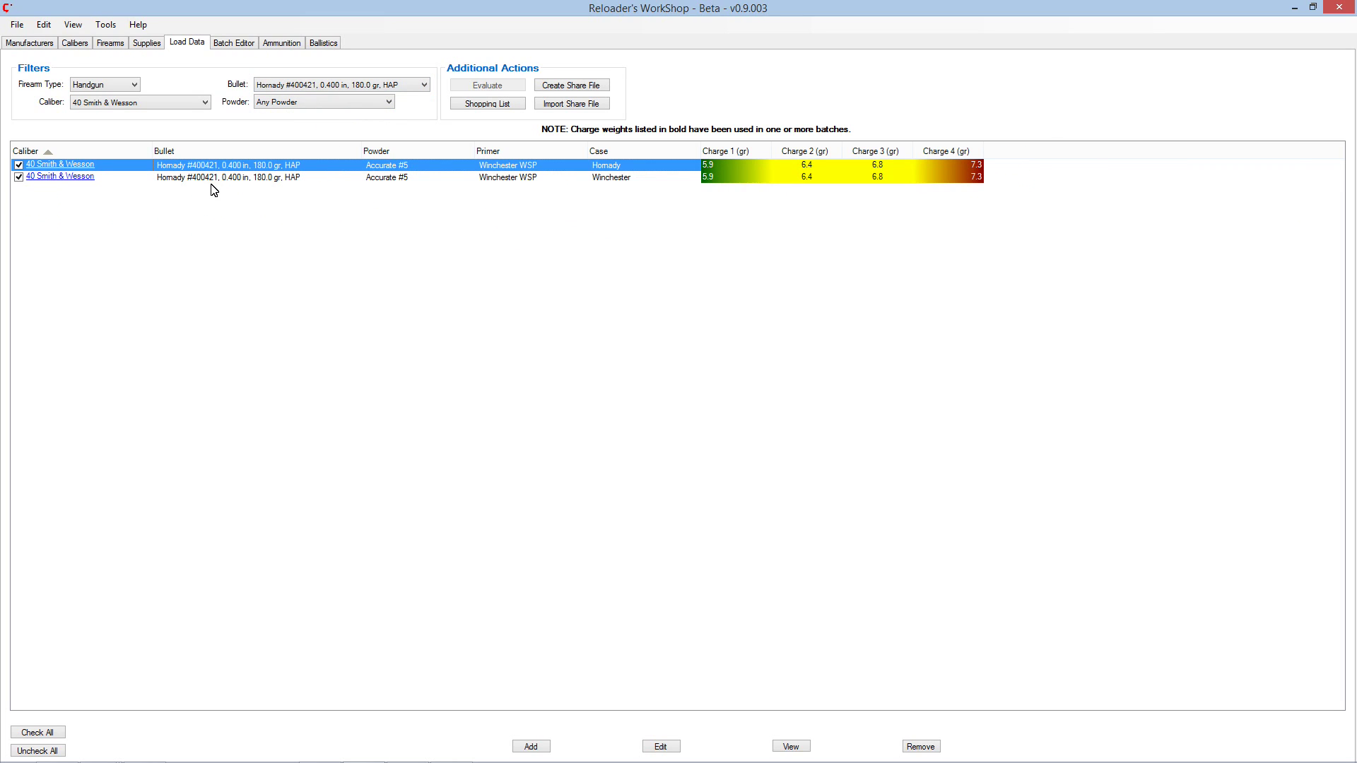
# Reset the load data filters to Any Bullet and Any Caliber.
pyautogui.click(306, 86)
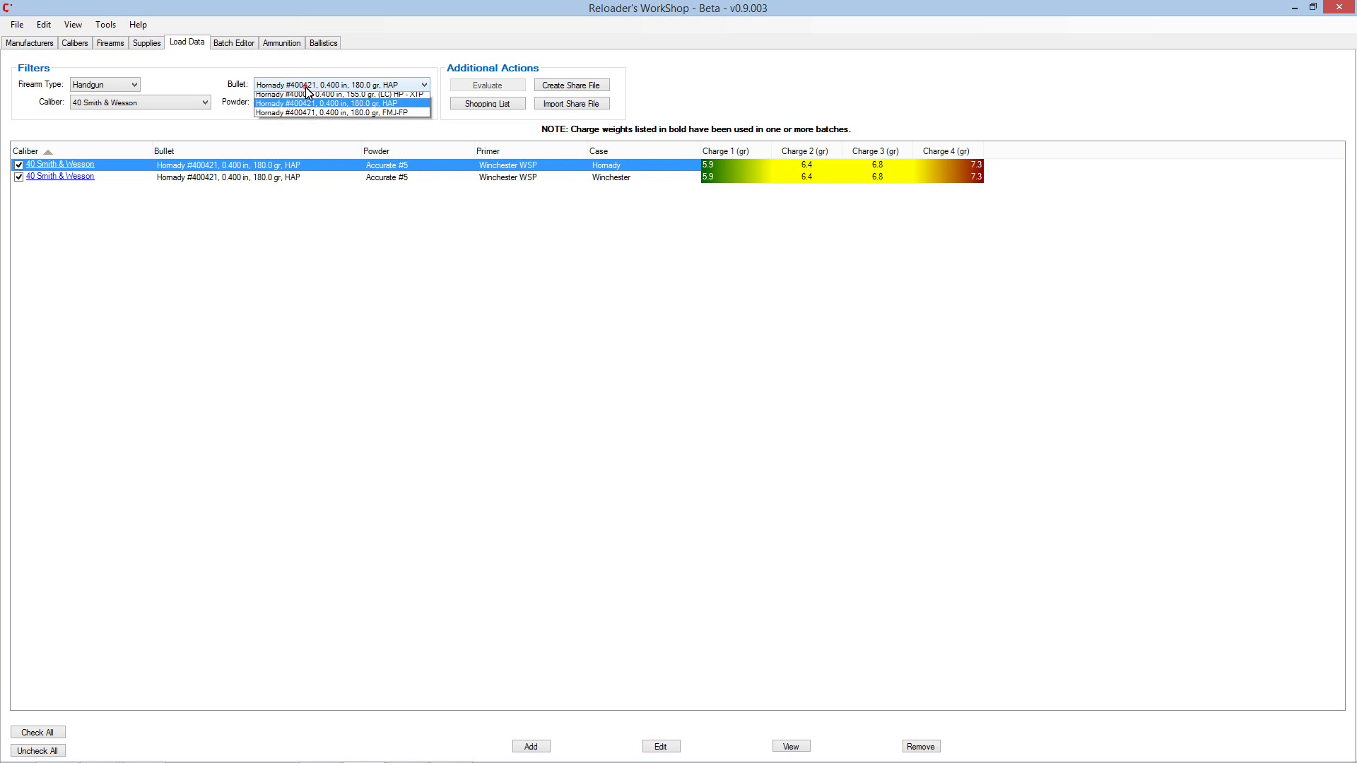
pyautogui.click(304, 97)
pyautogui.click(157, 103)
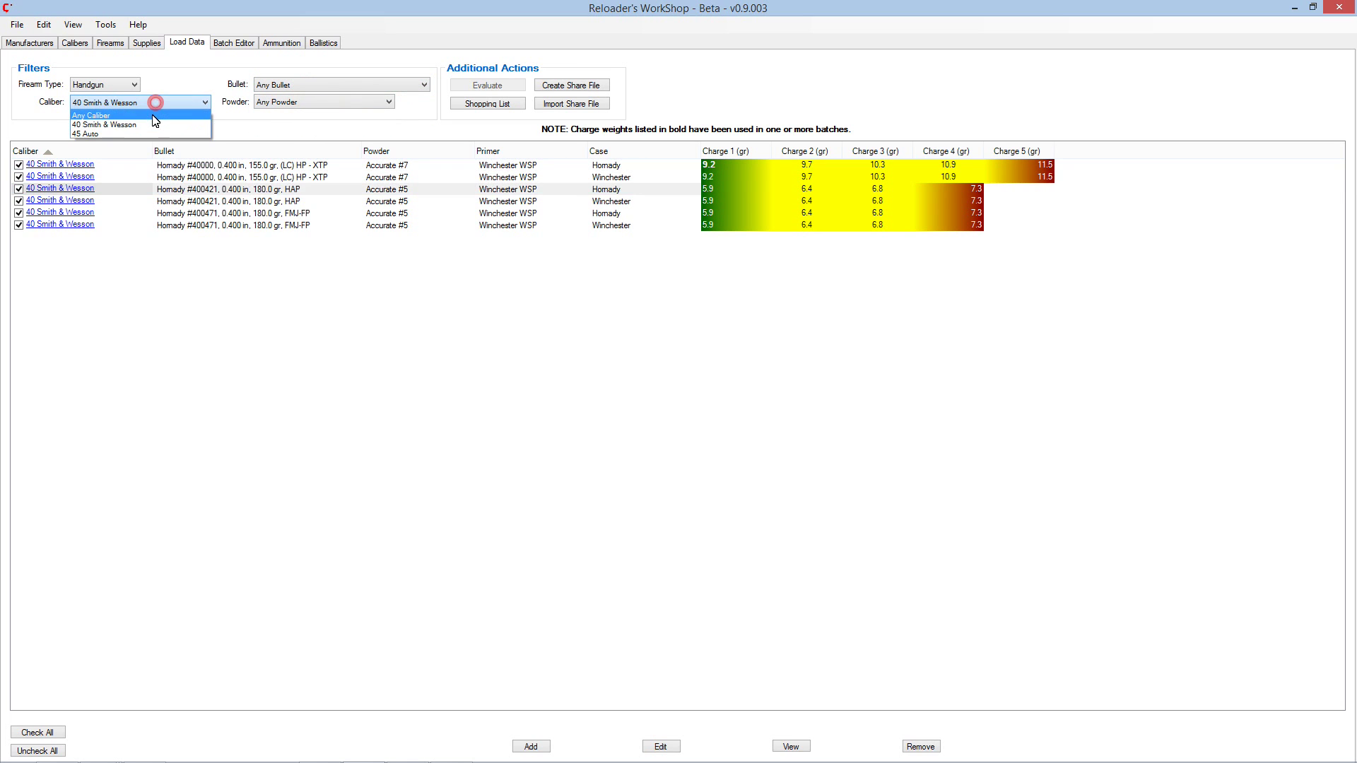
pyautogui.click(153, 113)
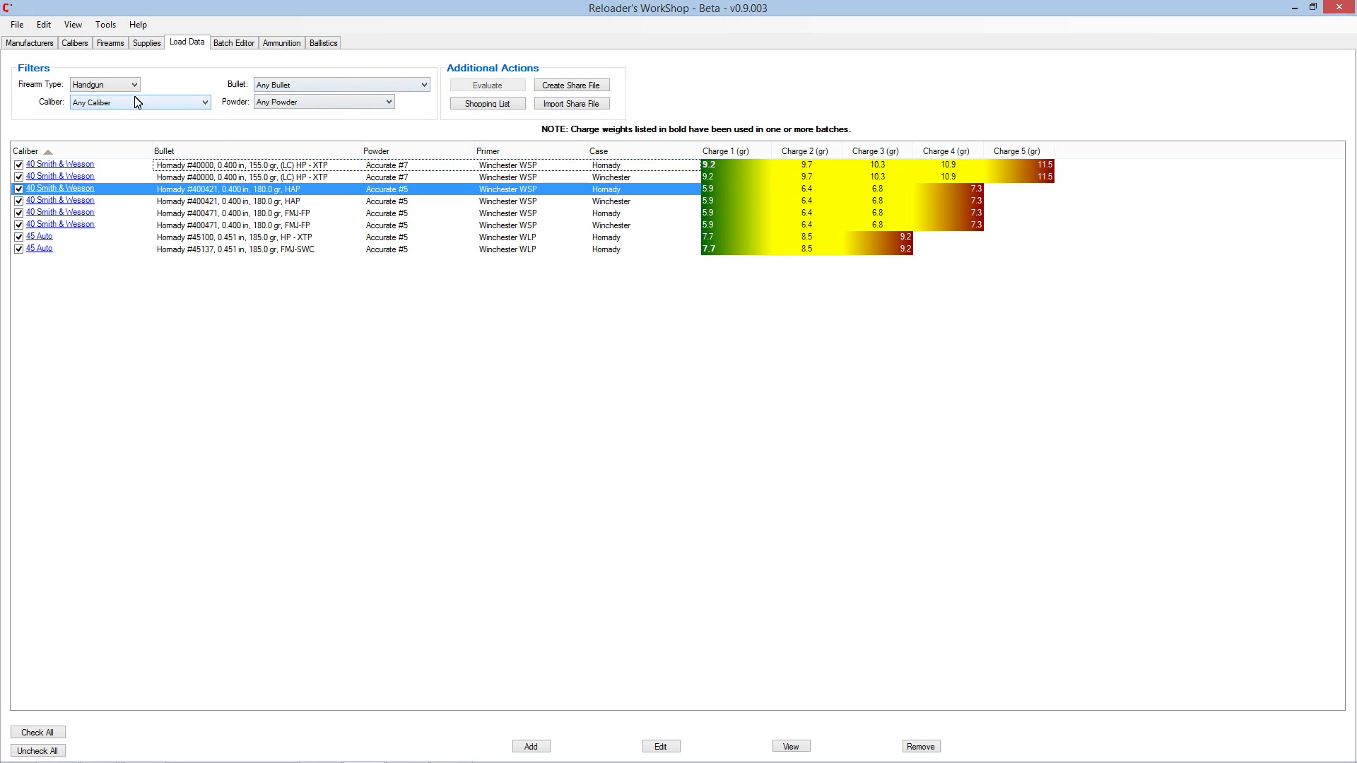
# Filter the handgun loads to Accurate #7 powder, compare with the batch editor, and restore the filter to Any Powder.
pyautogui.click(316, 104)
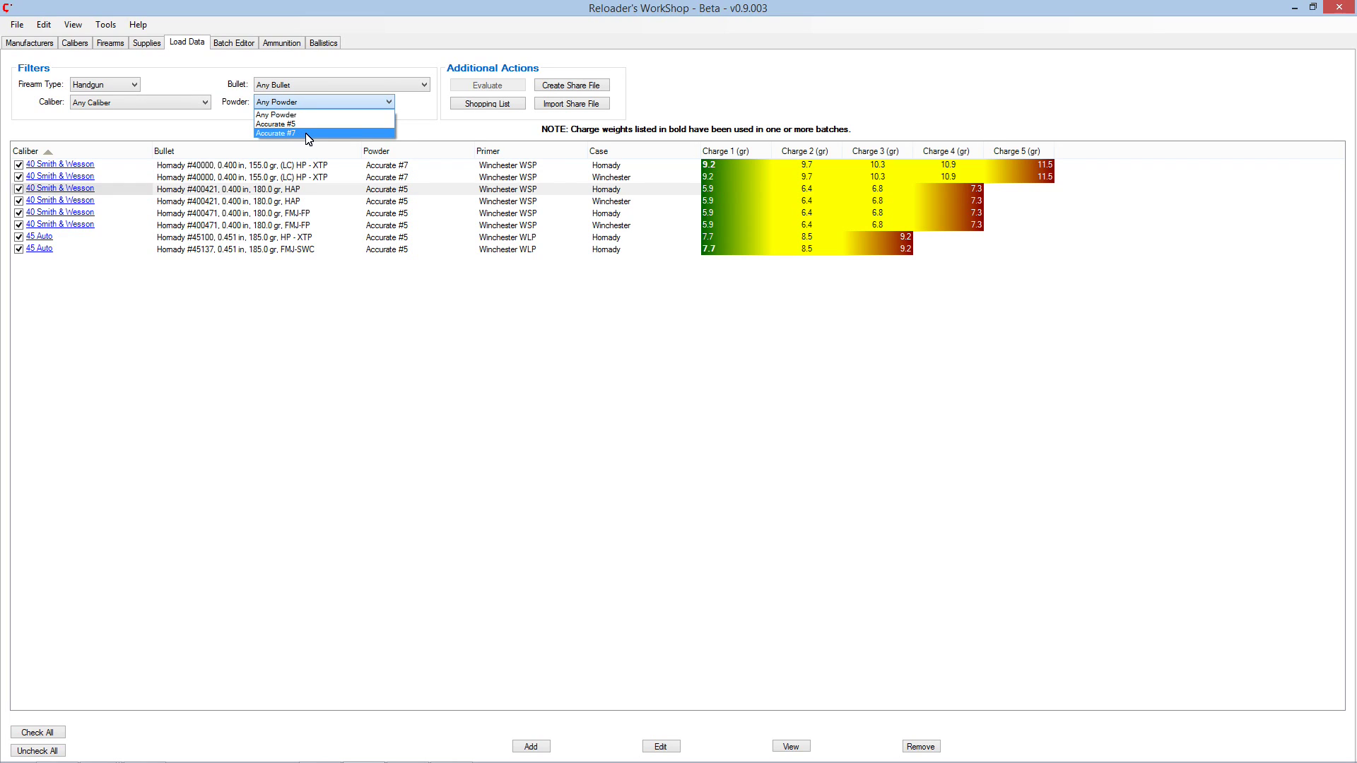
pyautogui.click(308, 133)
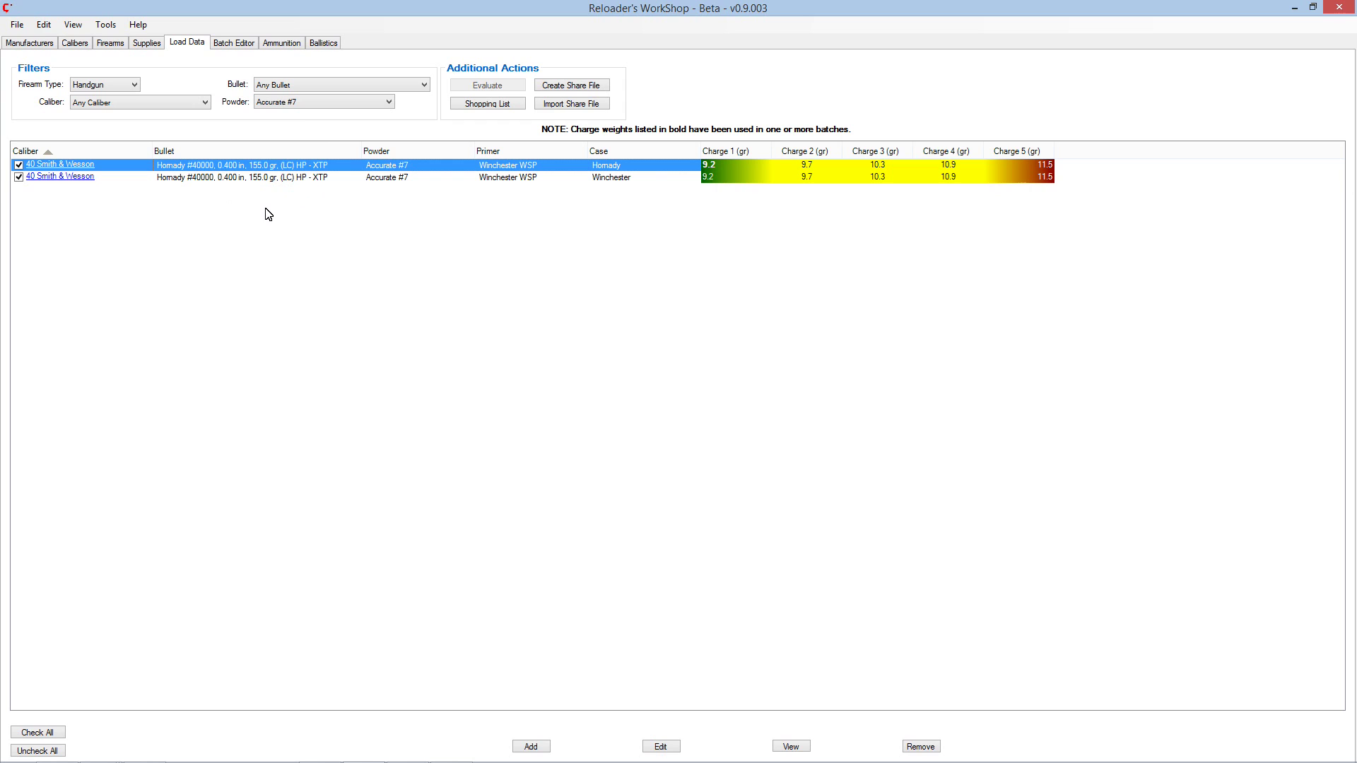
pyautogui.click(223, 49)
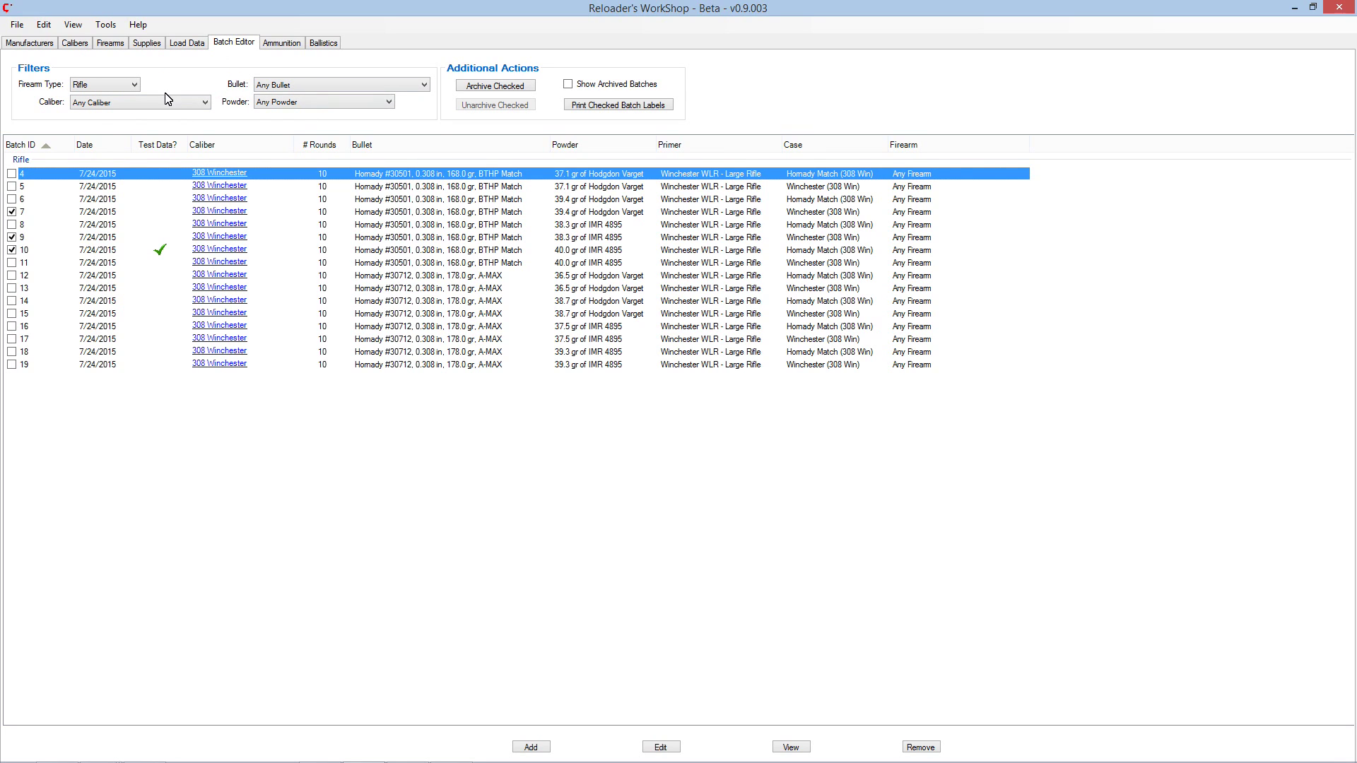
pyautogui.click(186, 44)
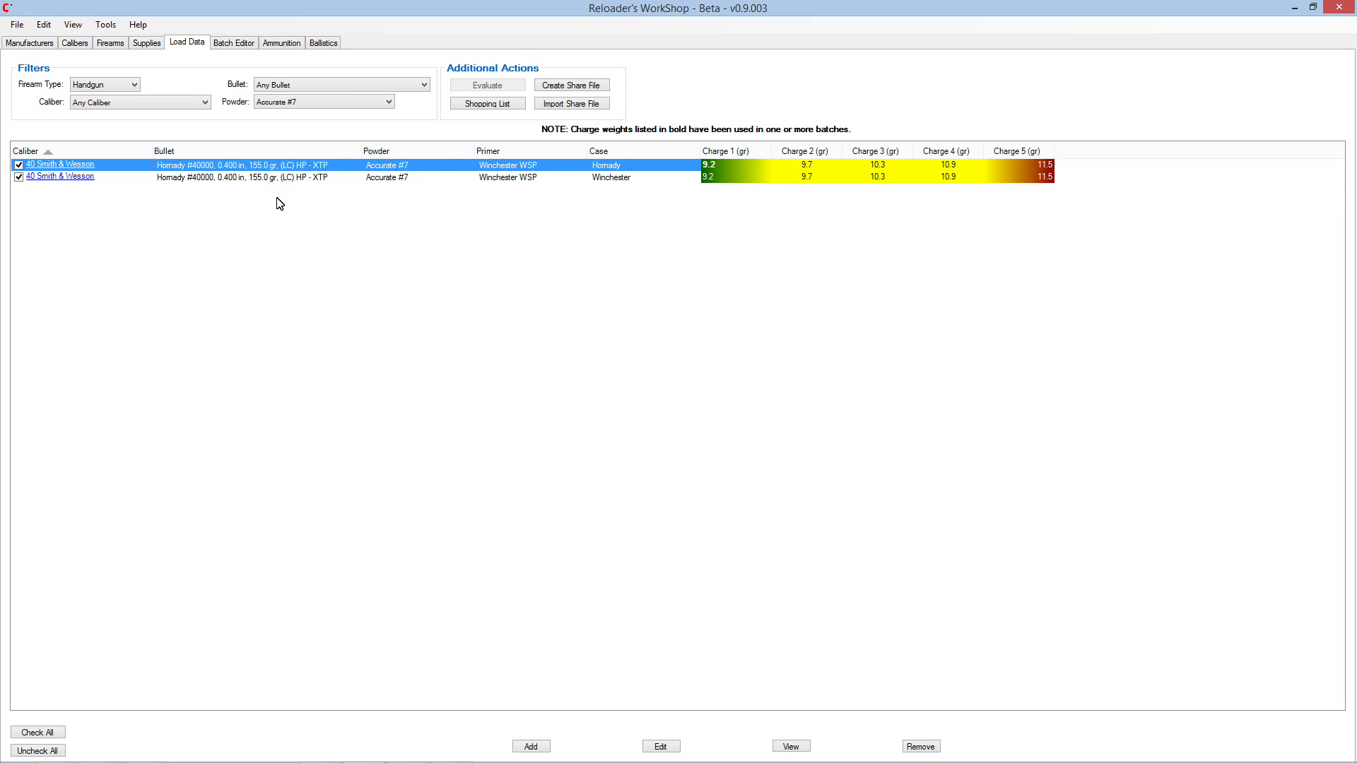
pyautogui.click(287, 104)
pyautogui.click(288, 111)
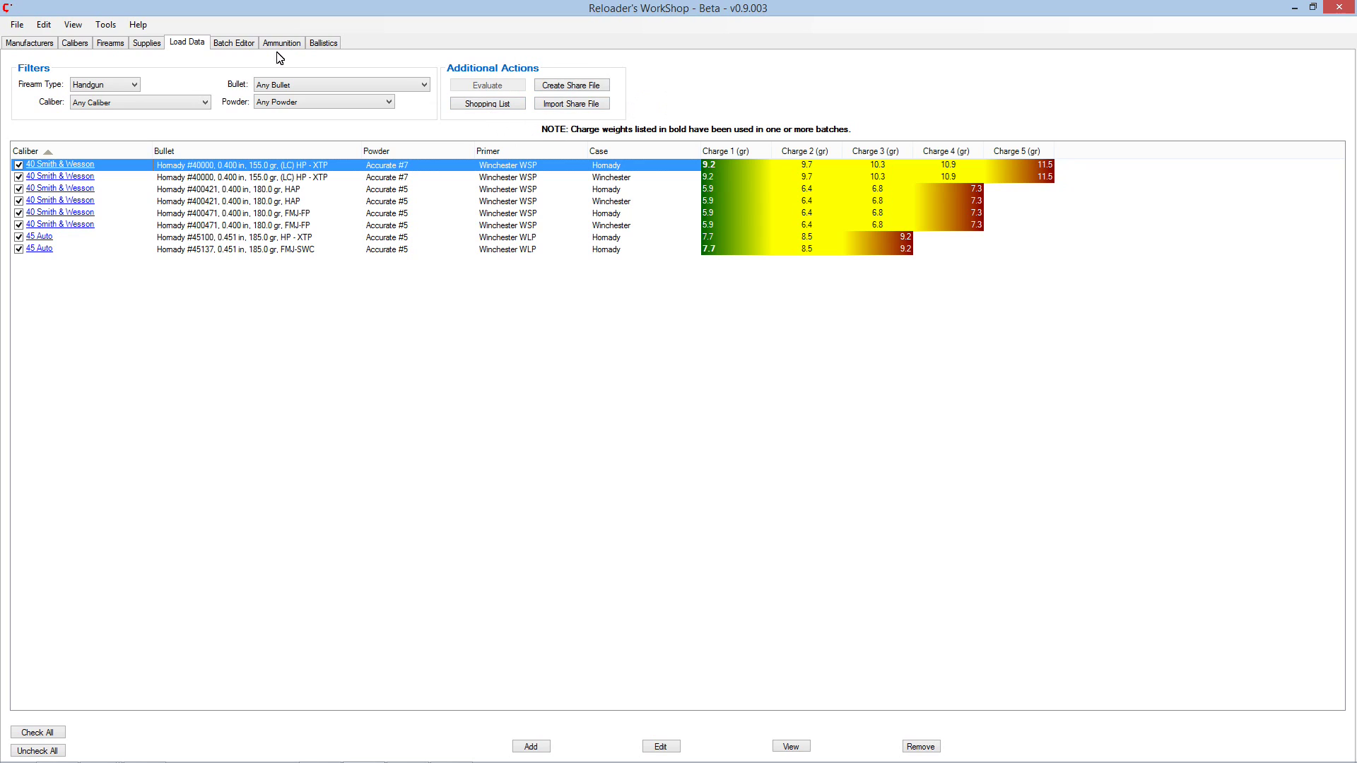
# Check the batch editor once more and set the load data's firearm type filter to Rifle.
pyautogui.click(238, 44)
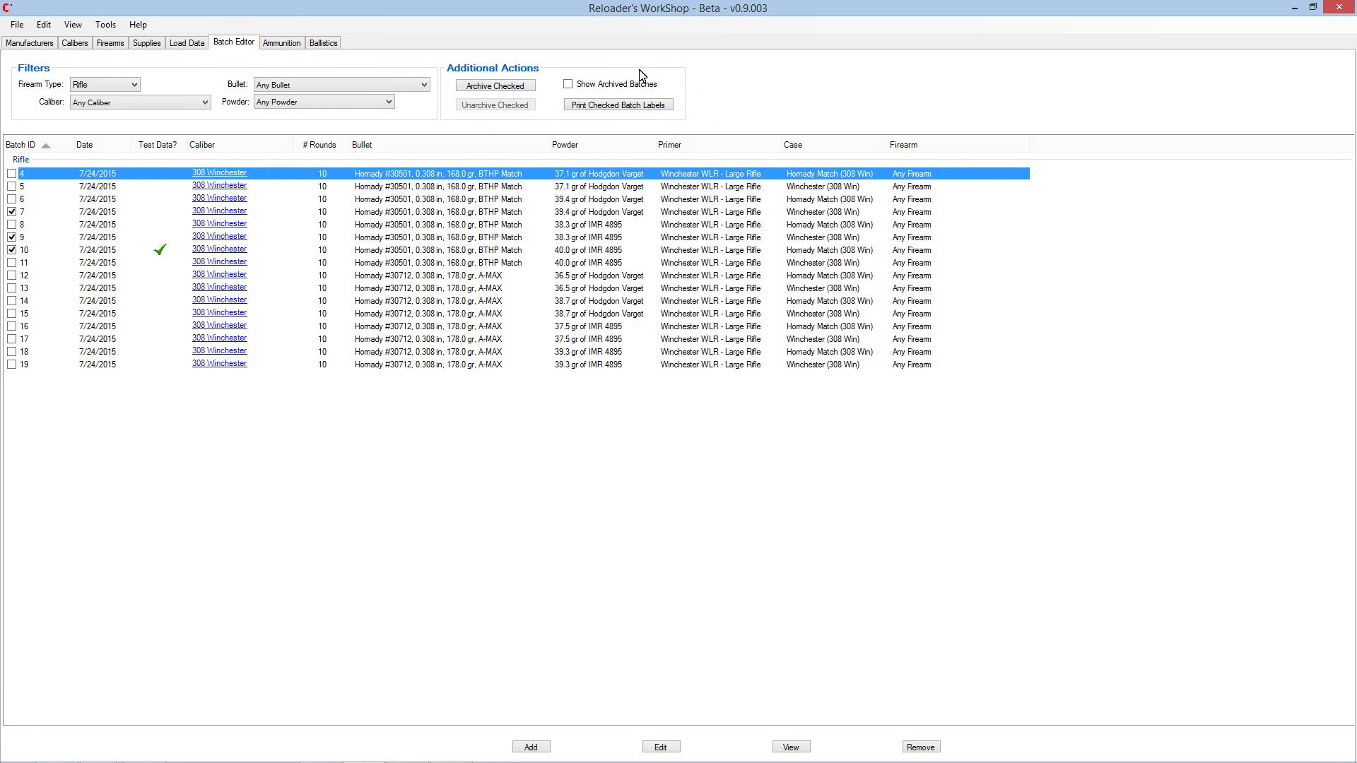
pyautogui.click(191, 45)
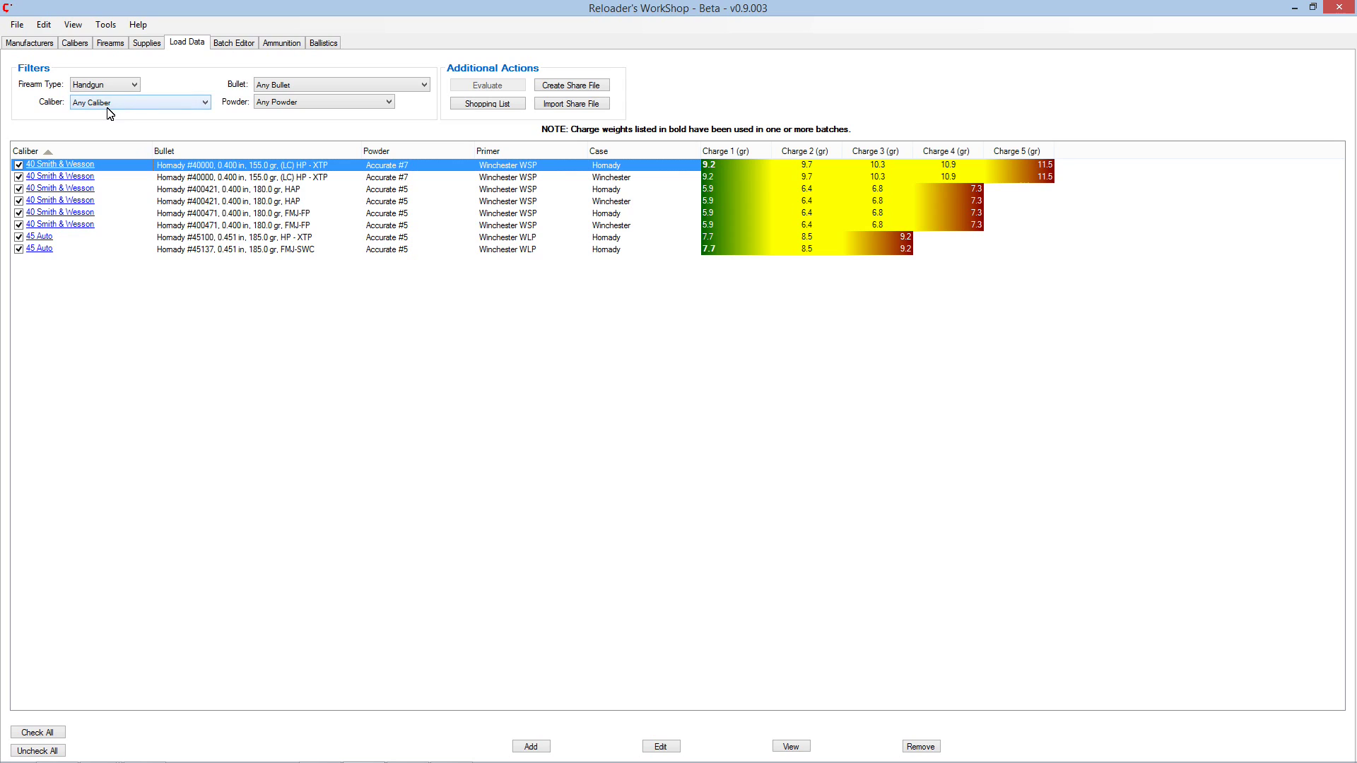
pyautogui.click(84, 83)
pyautogui.click(101, 109)
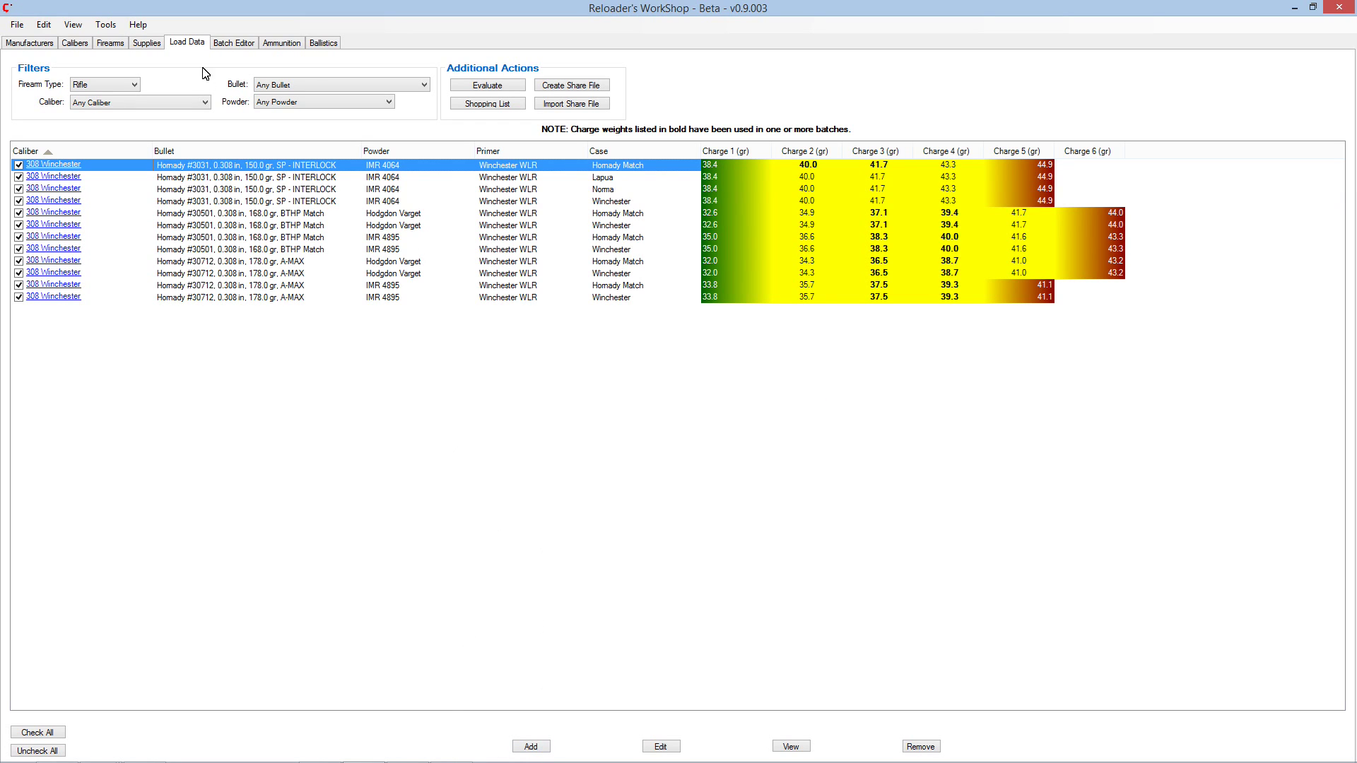
# Start a new load and set its firearm type to Rifle.
pyautogui.click(532, 748)
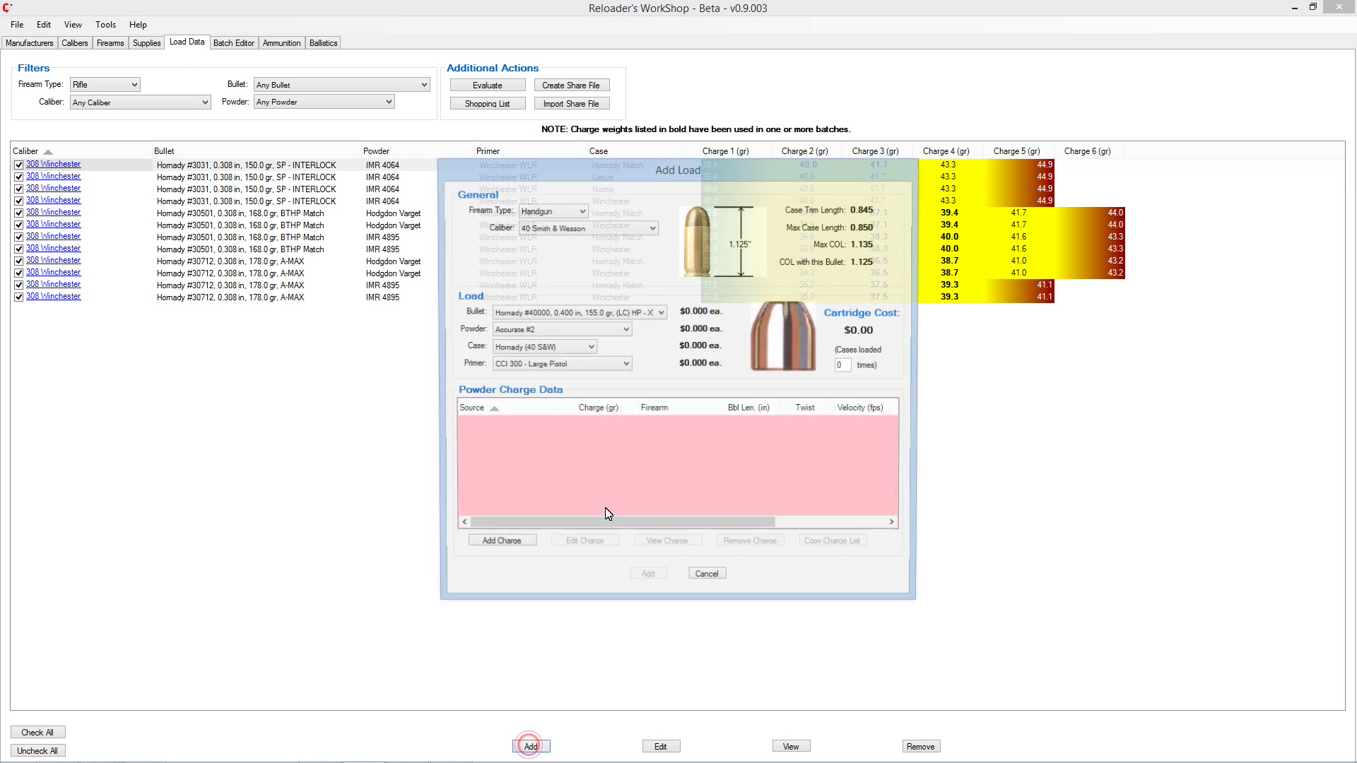
pyautogui.click(546, 211)
pyautogui.click(535, 235)
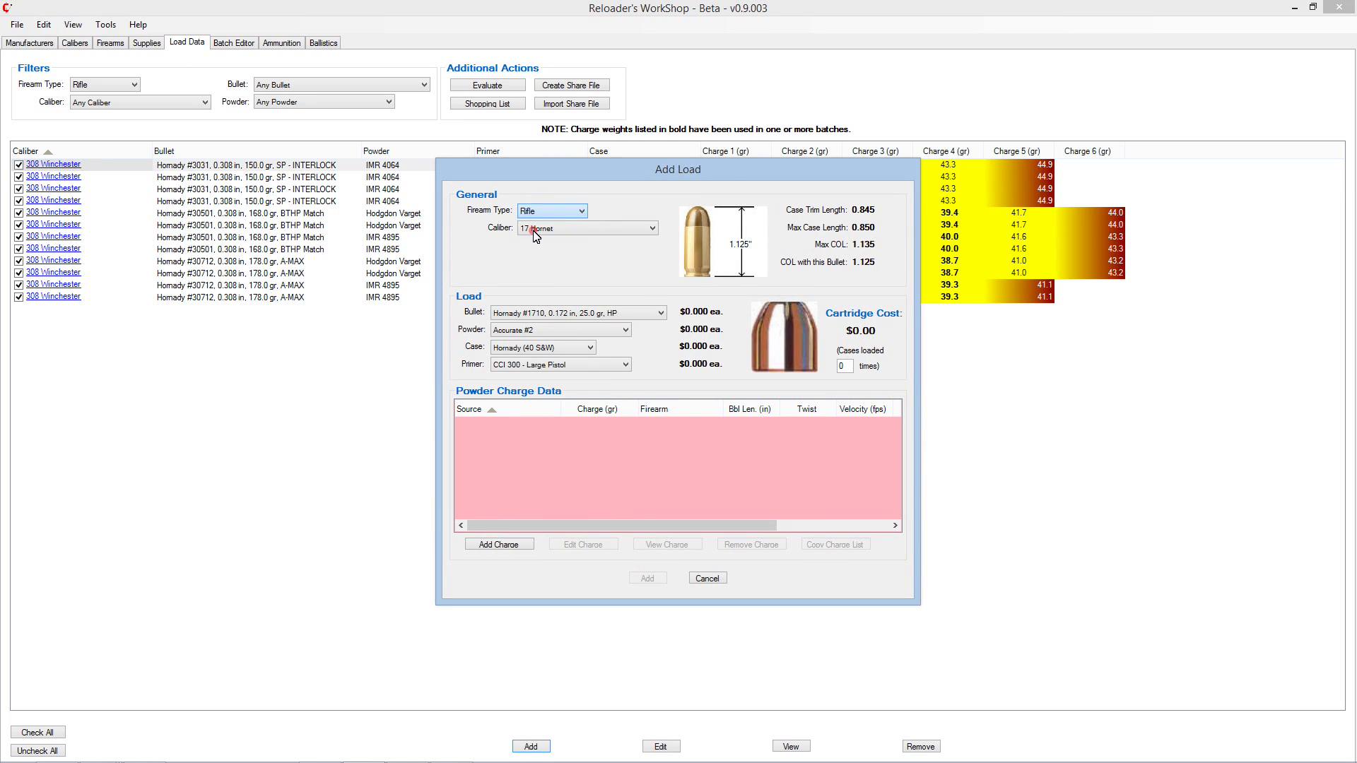
# Look through the rifle calibers offered for the new load and discard the load.
pyautogui.click(556, 236)
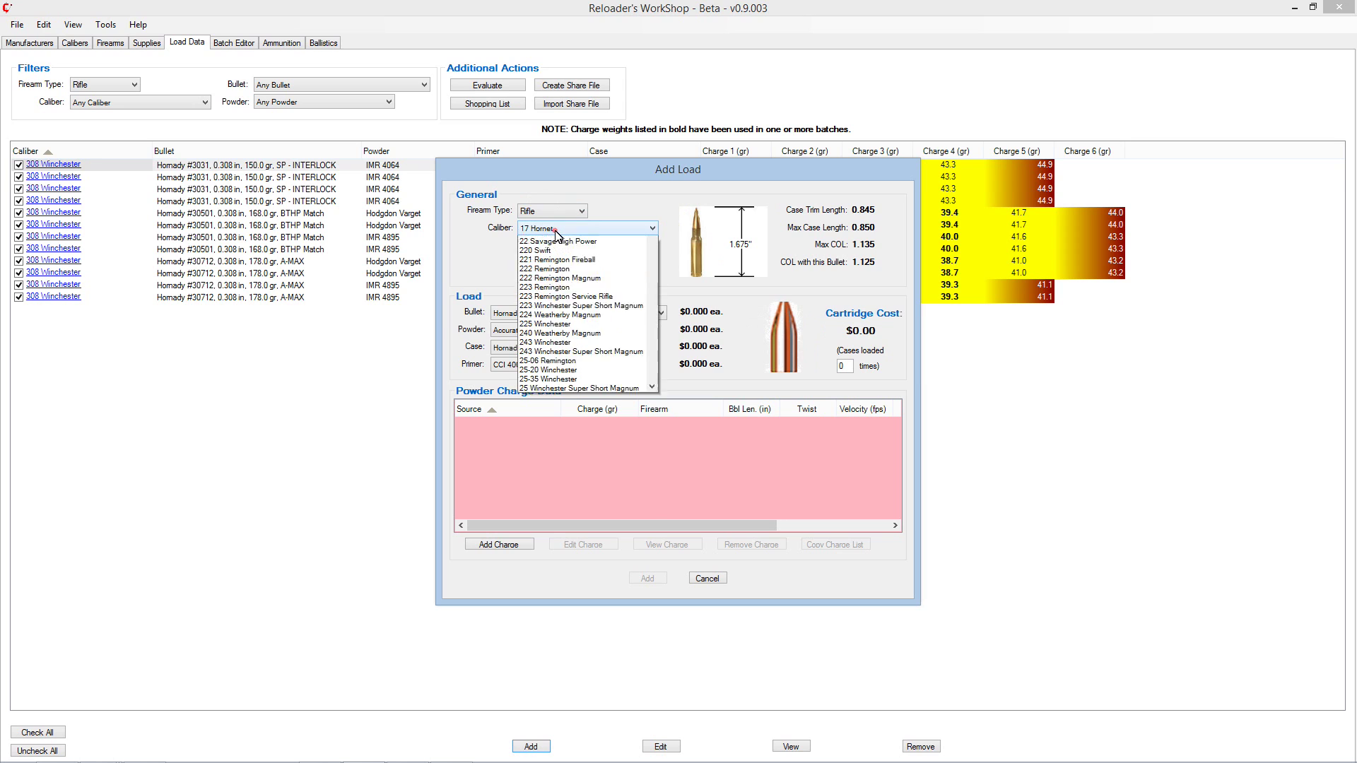
pyautogui.scroll(-5, 585, 337)
pyautogui.scroll(-20, 585, 338)
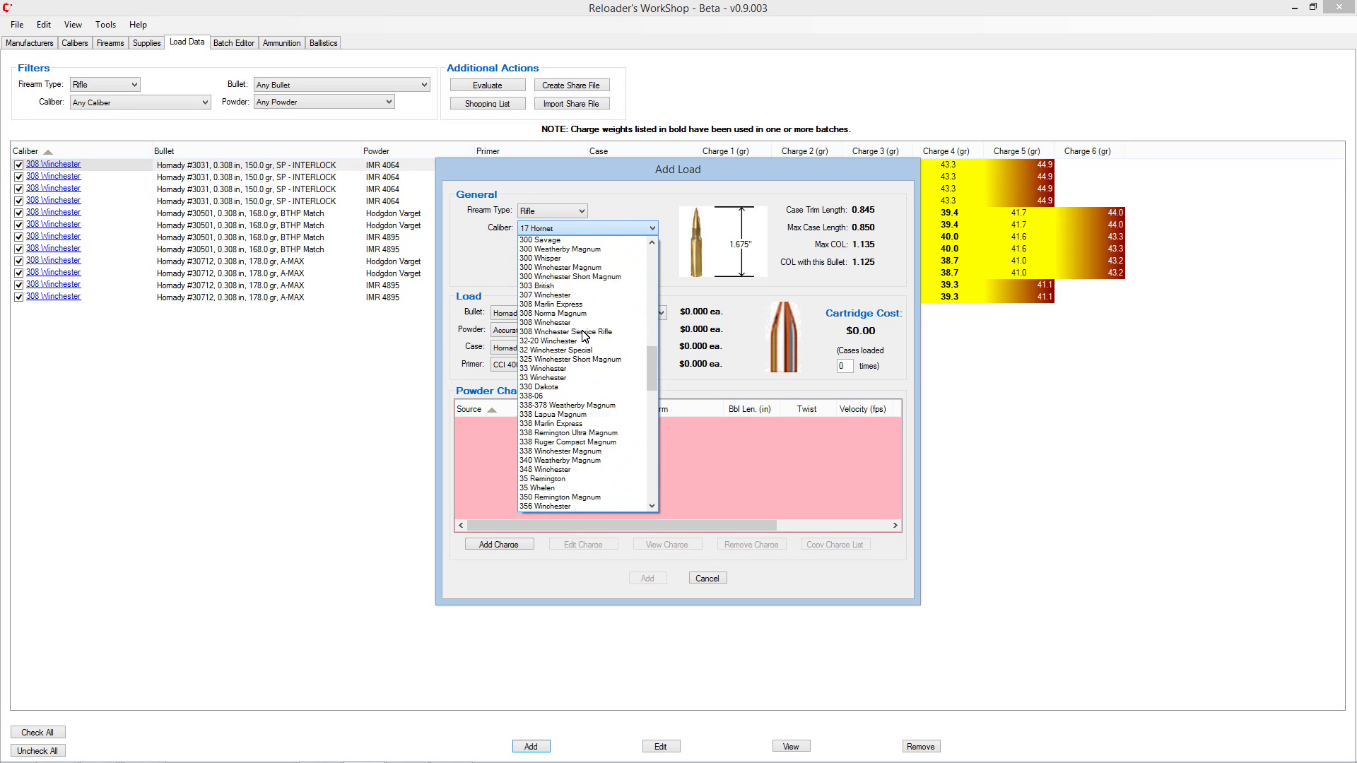
pyautogui.scroll(15, 587, 338)
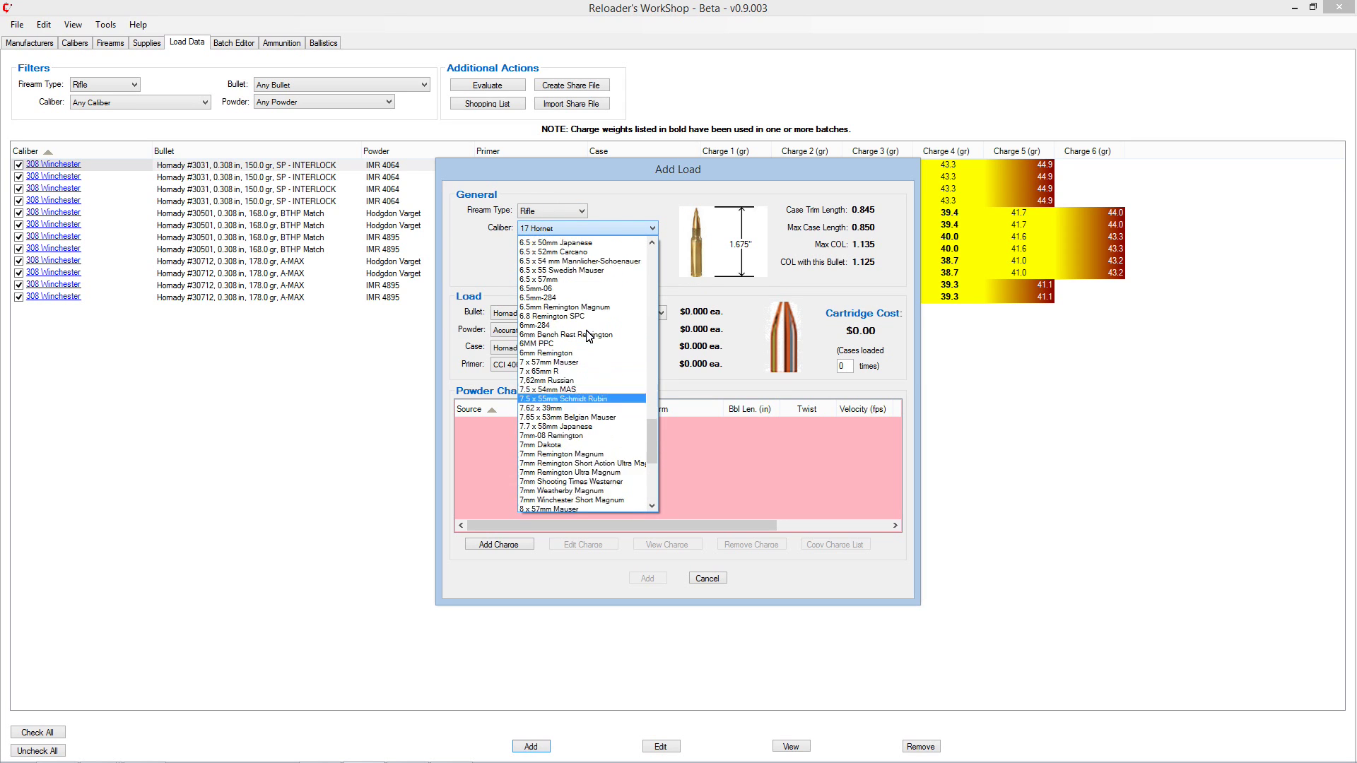
pyautogui.scroll(9, 596, 338)
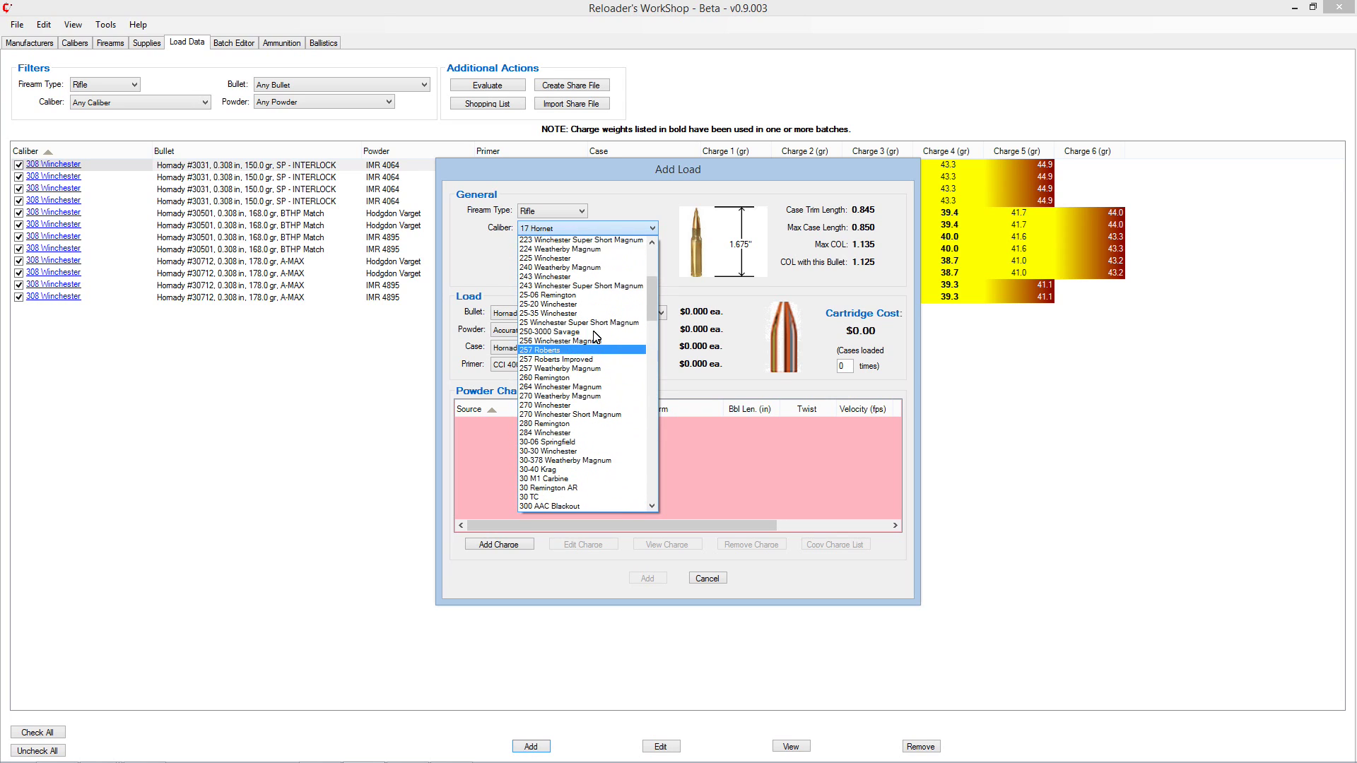
pyautogui.click(582, 225)
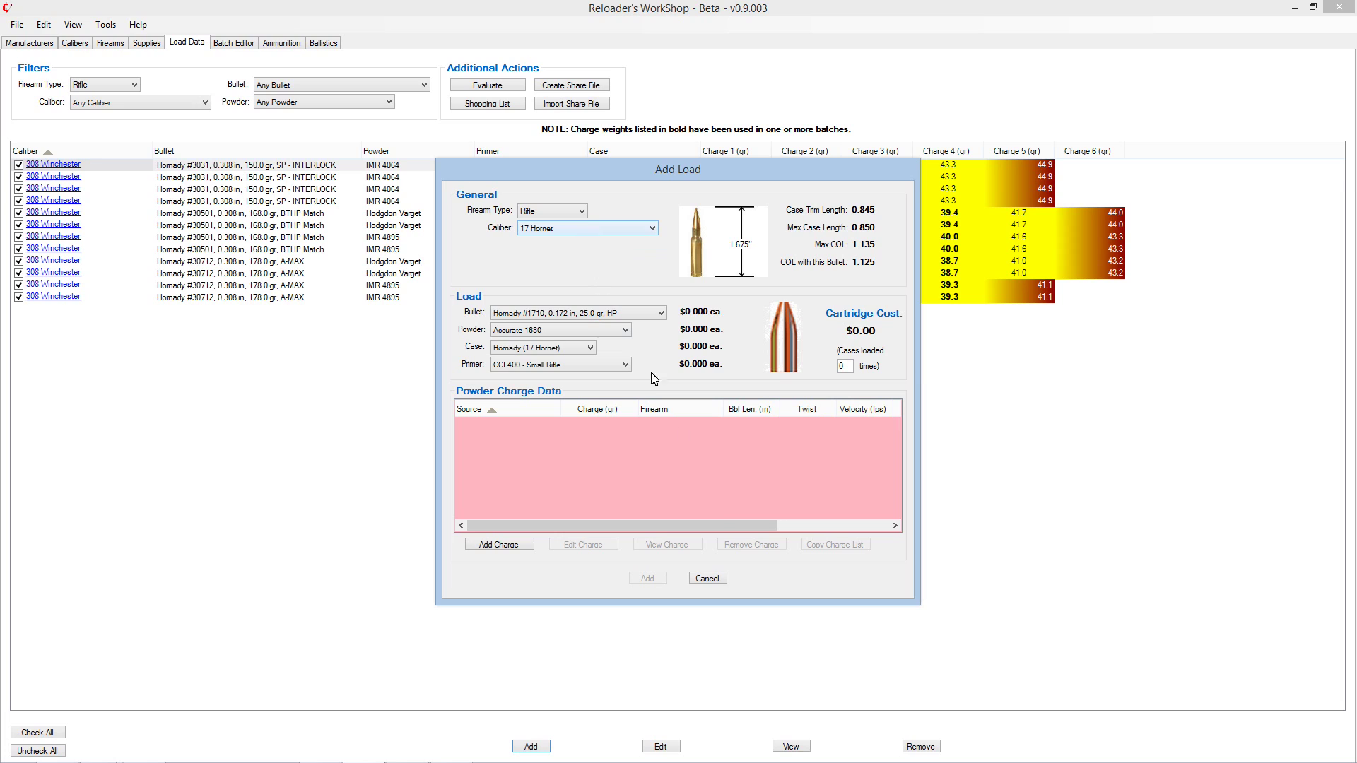
pyautogui.click(707, 580)
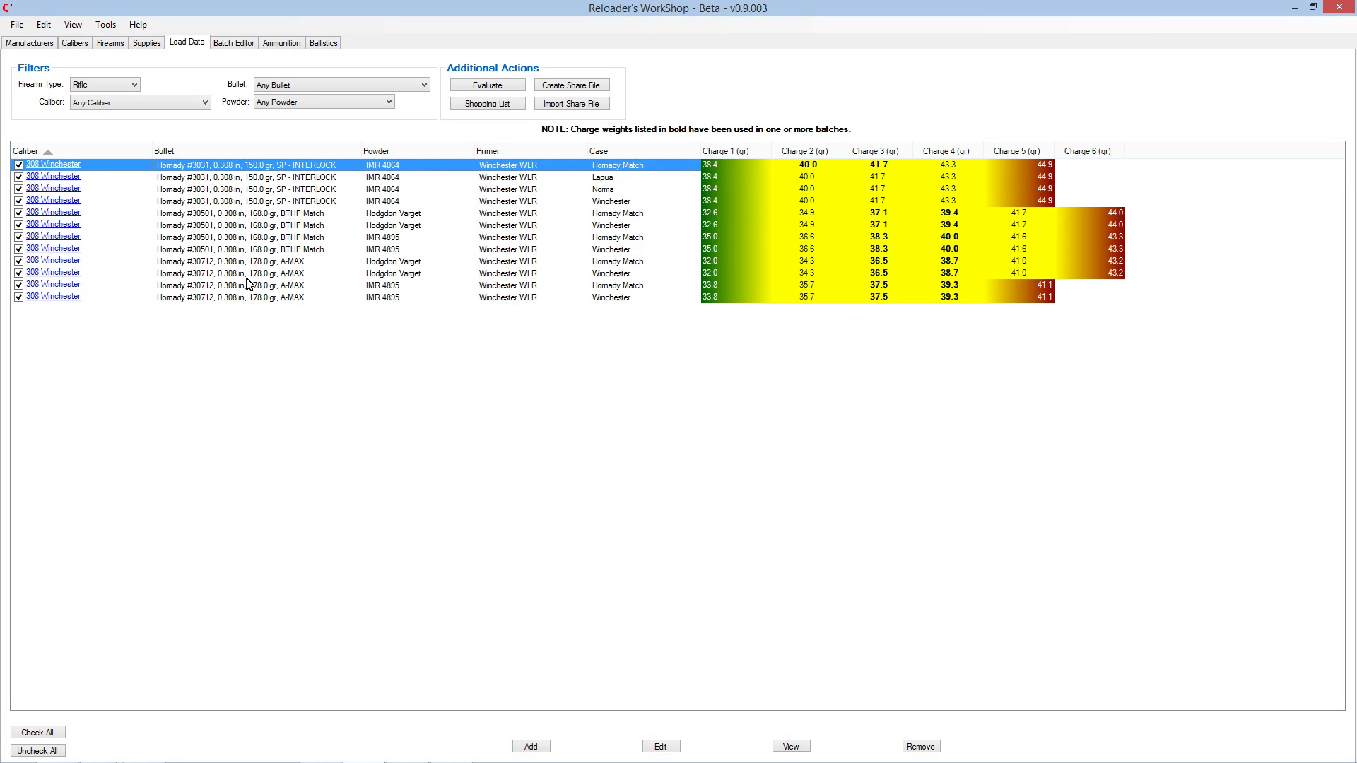
# Review the handgun and rifle entries in the calibers list and hide the unchecked calibers.
pyautogui.click(75, 43)
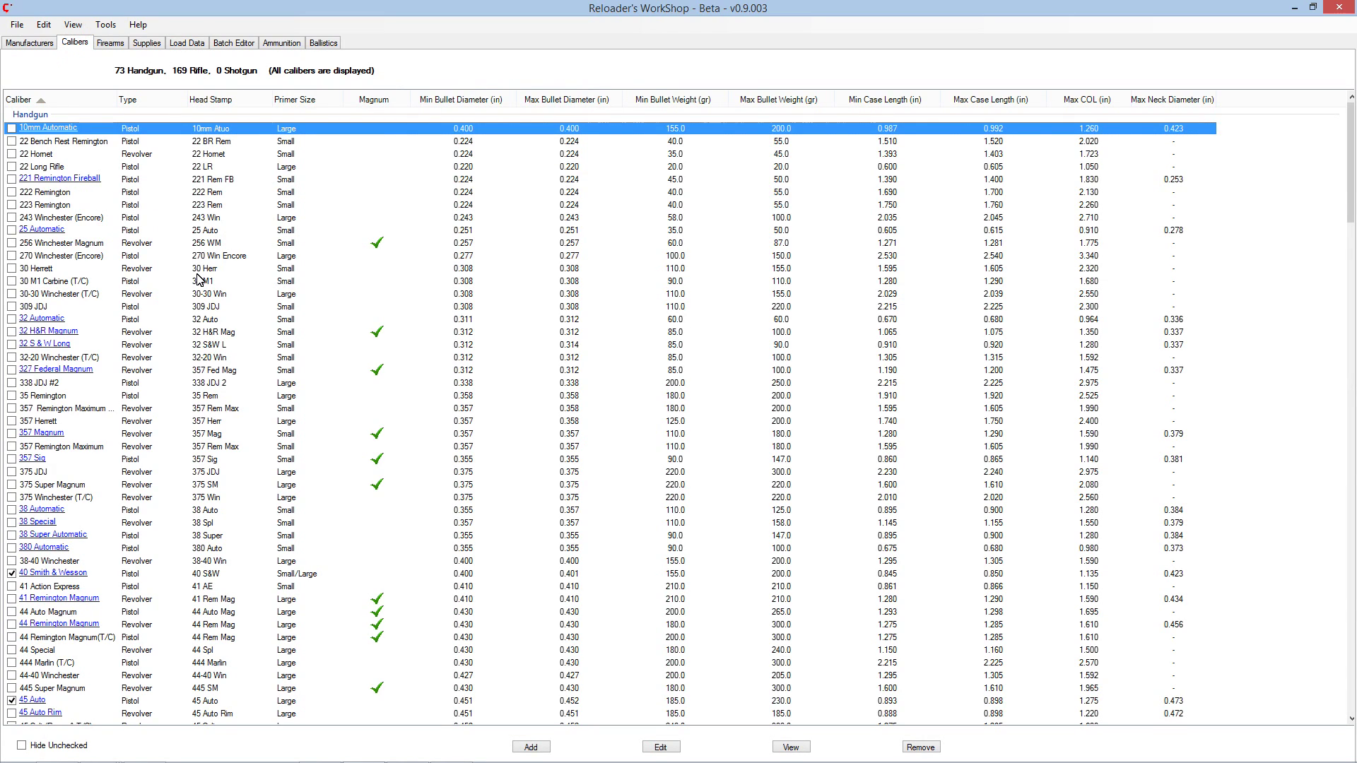
pyautogui.scroll(-7, 198, 278)
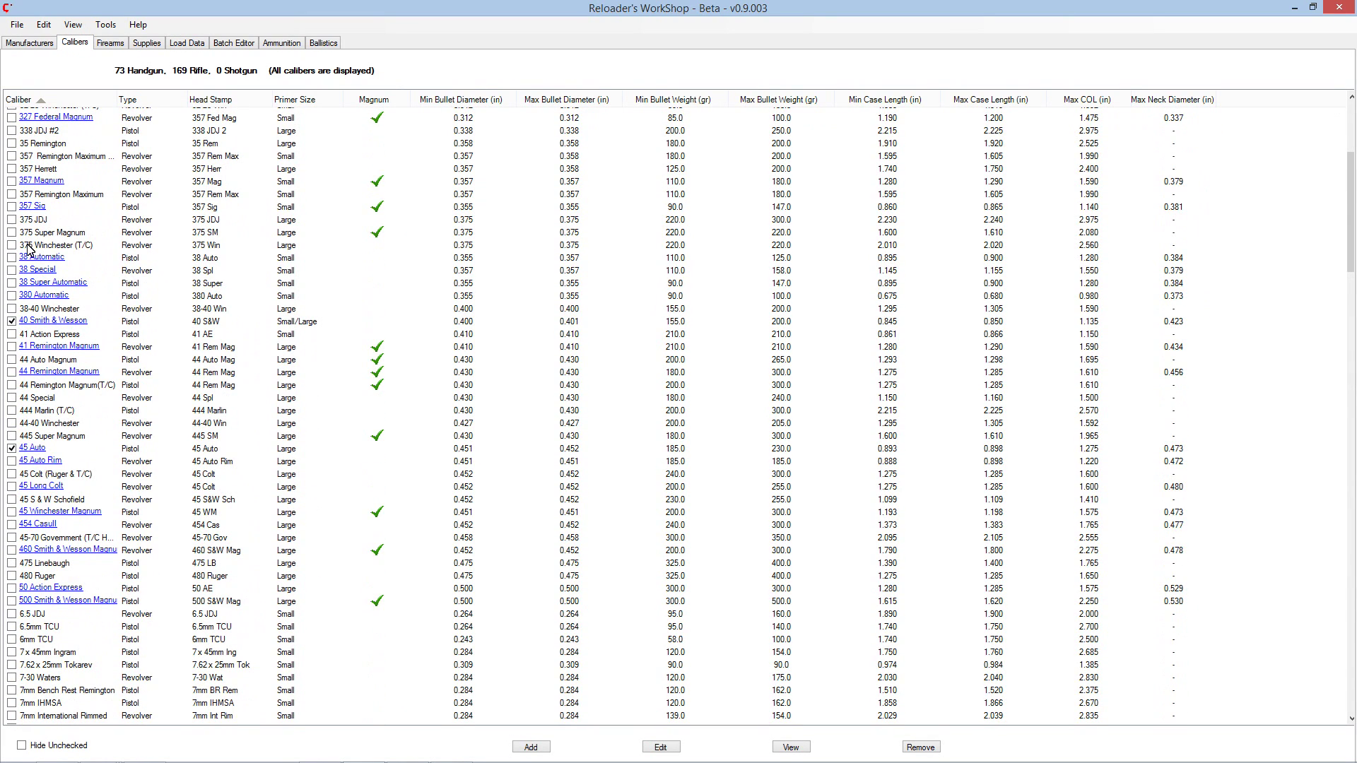
pyautogui.scroll(-9, 189, 473)
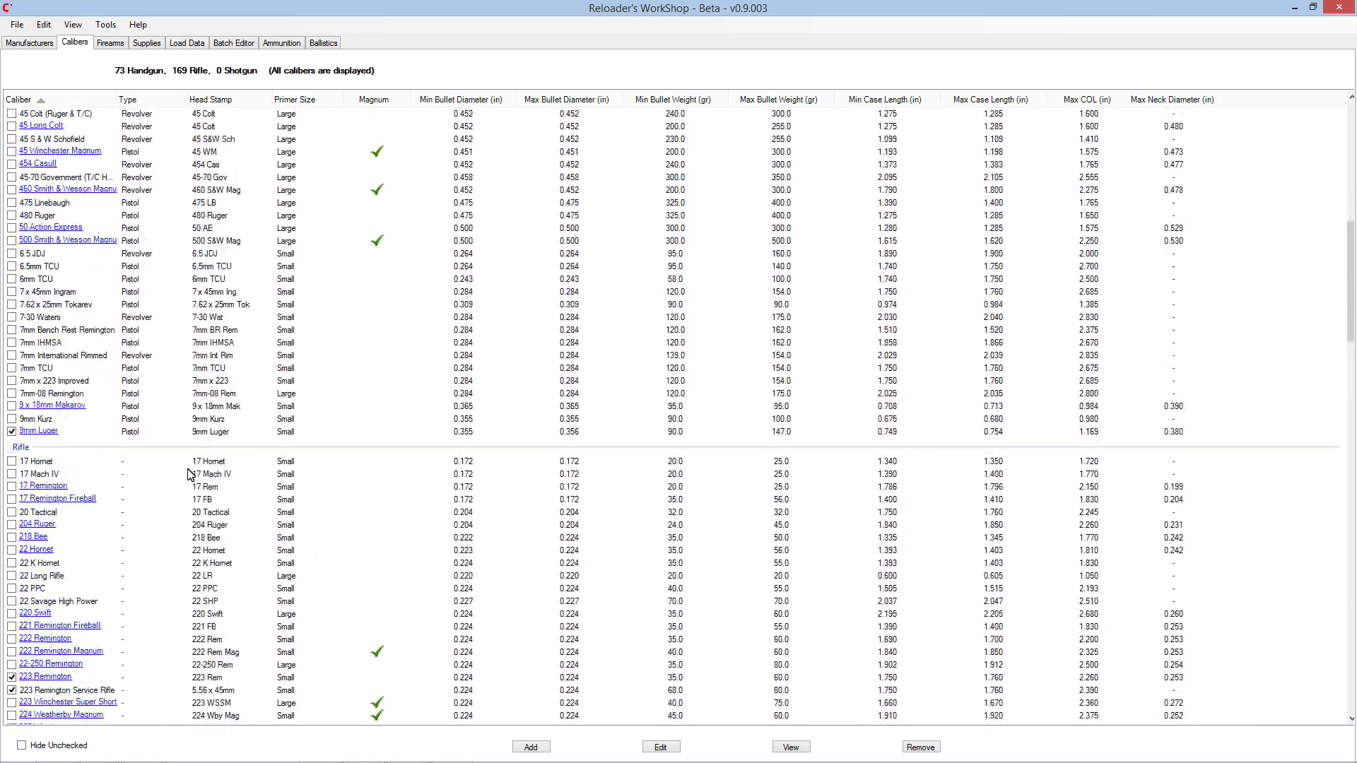
pyautogui.scroll(-10, 189, 472)
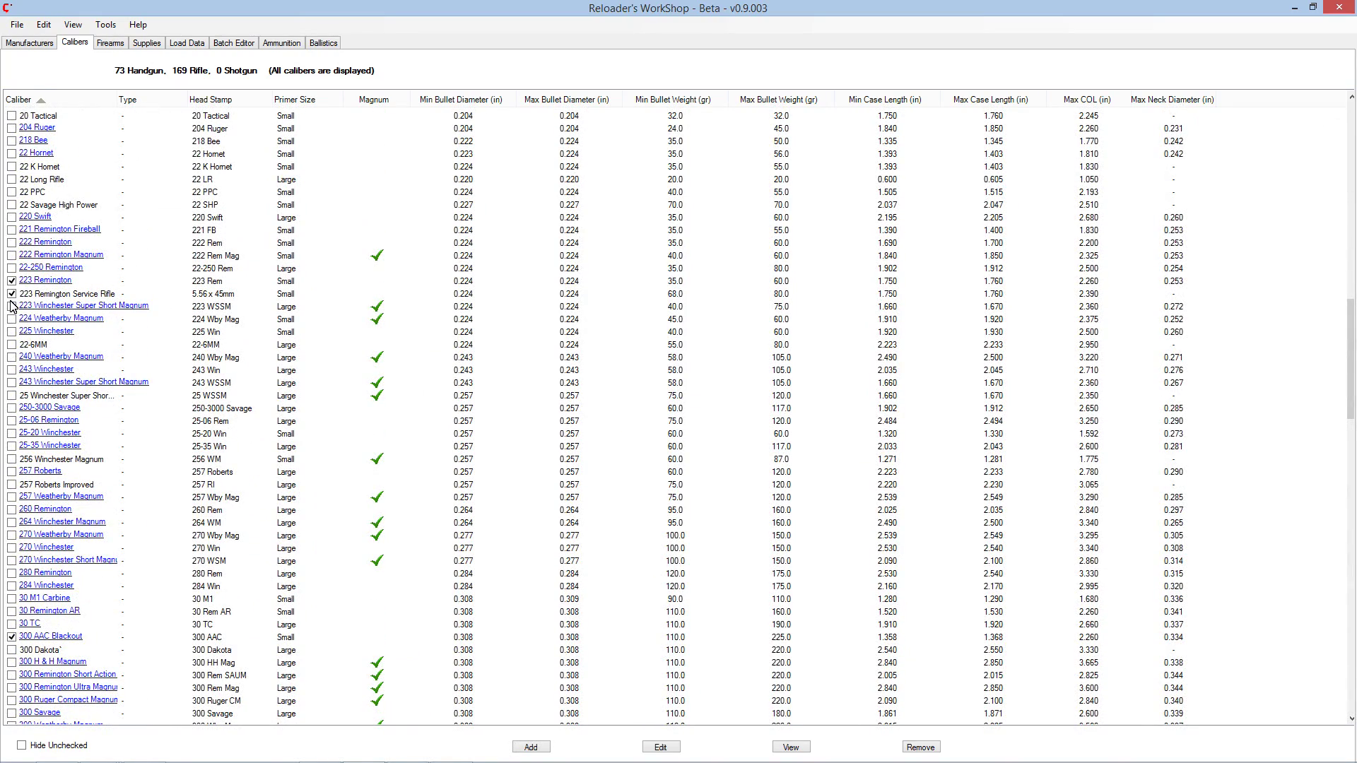
pyautogui.scroll(-11, 184, 382)
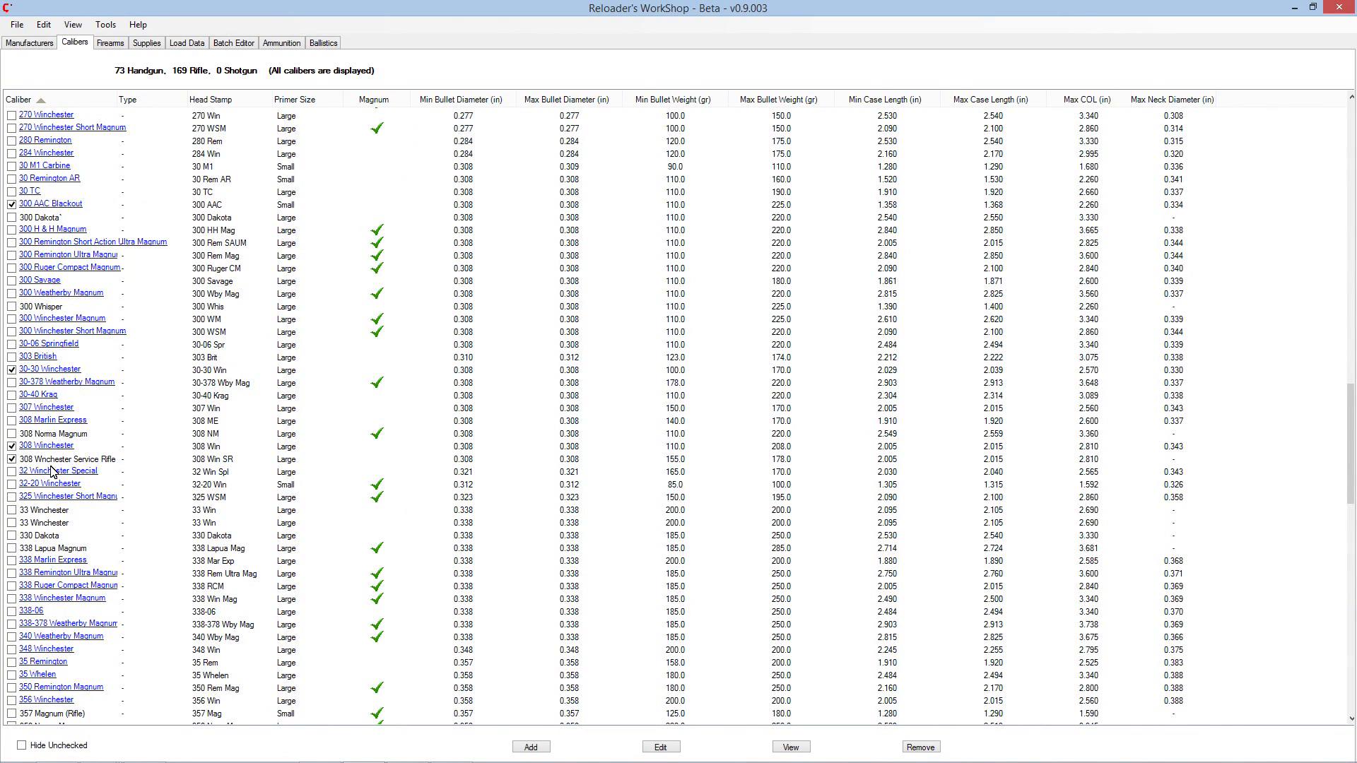
pyautogui.scroll(-13, 230, 492)
pyautogui.scroll(-9, 229, 491)
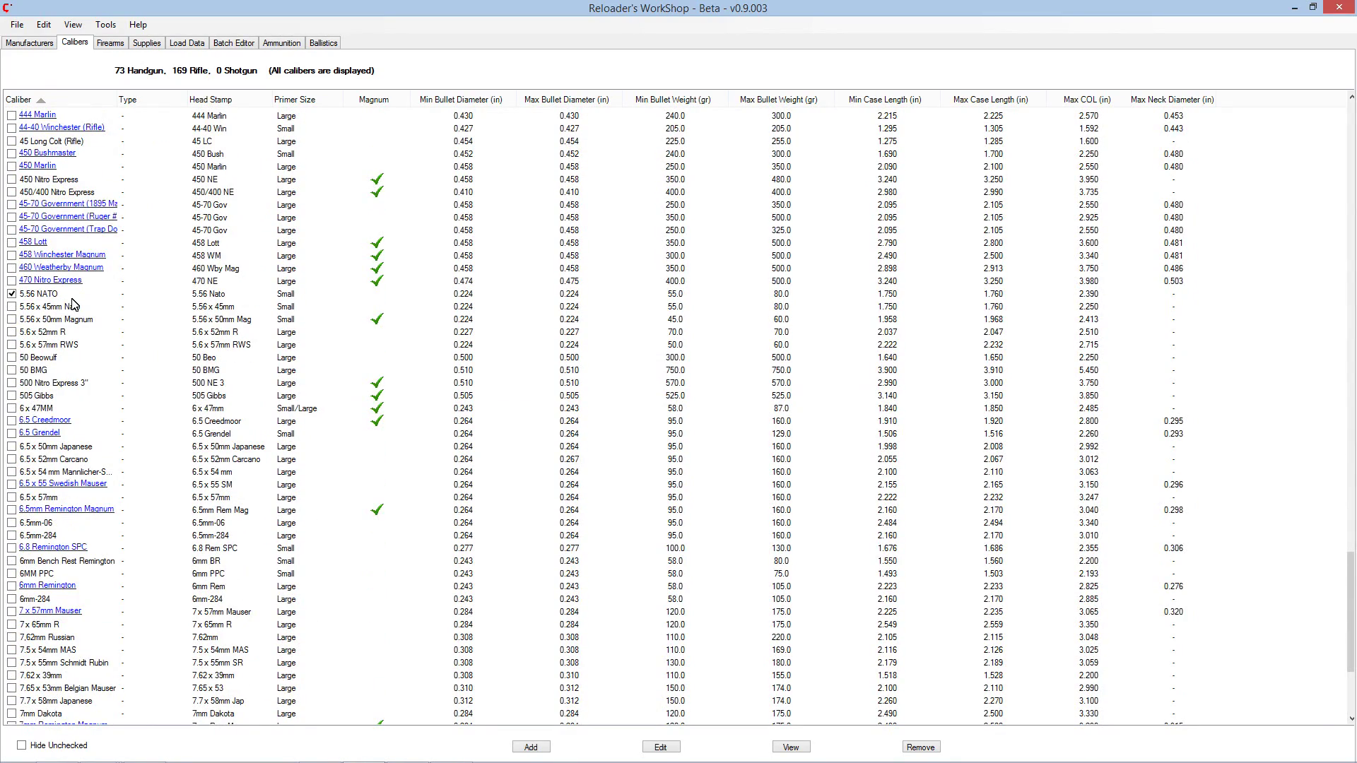
pyautogui.scroll(-3, 236, 362)
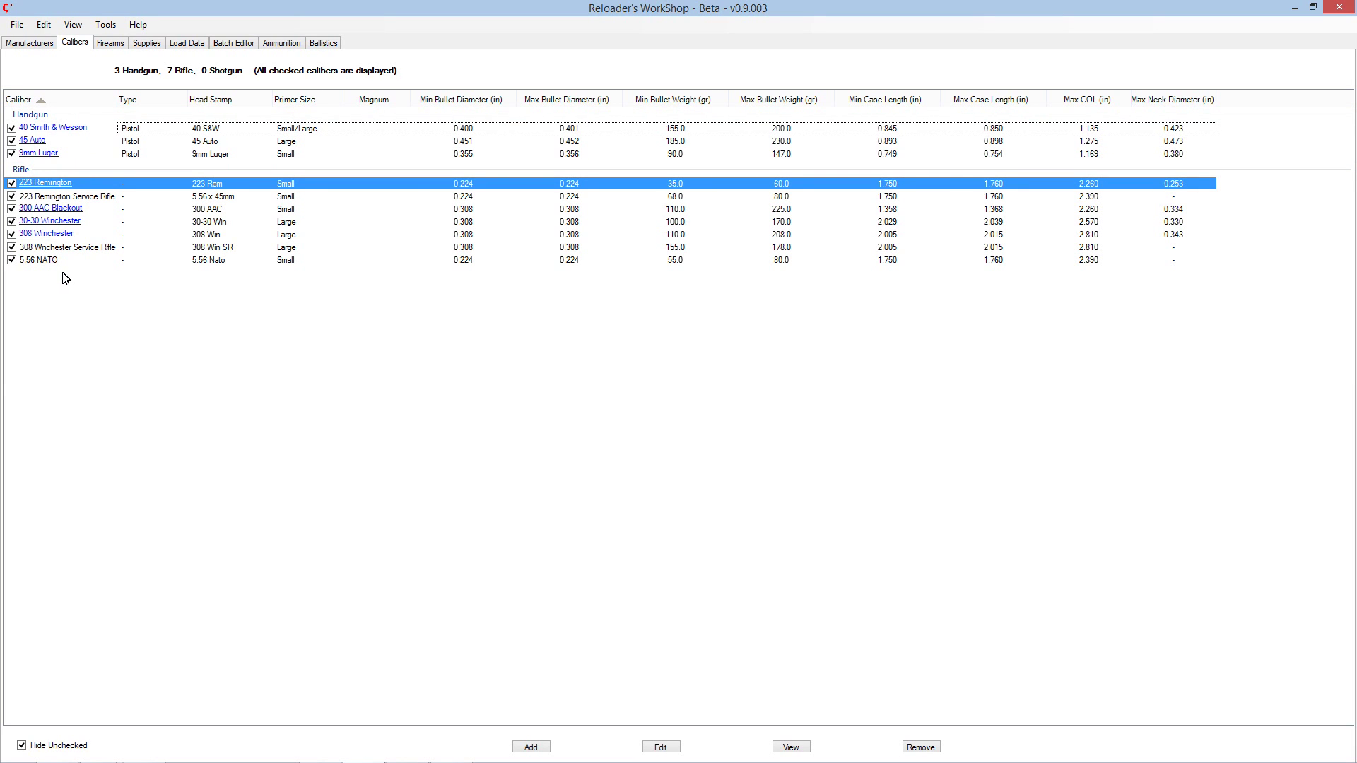
# Start a new Rifle load in 223 Remington with the Hornady #2266, 0.224 in, 55.0 gr SP W/C bullet.
pyautogui.click(188, 43)
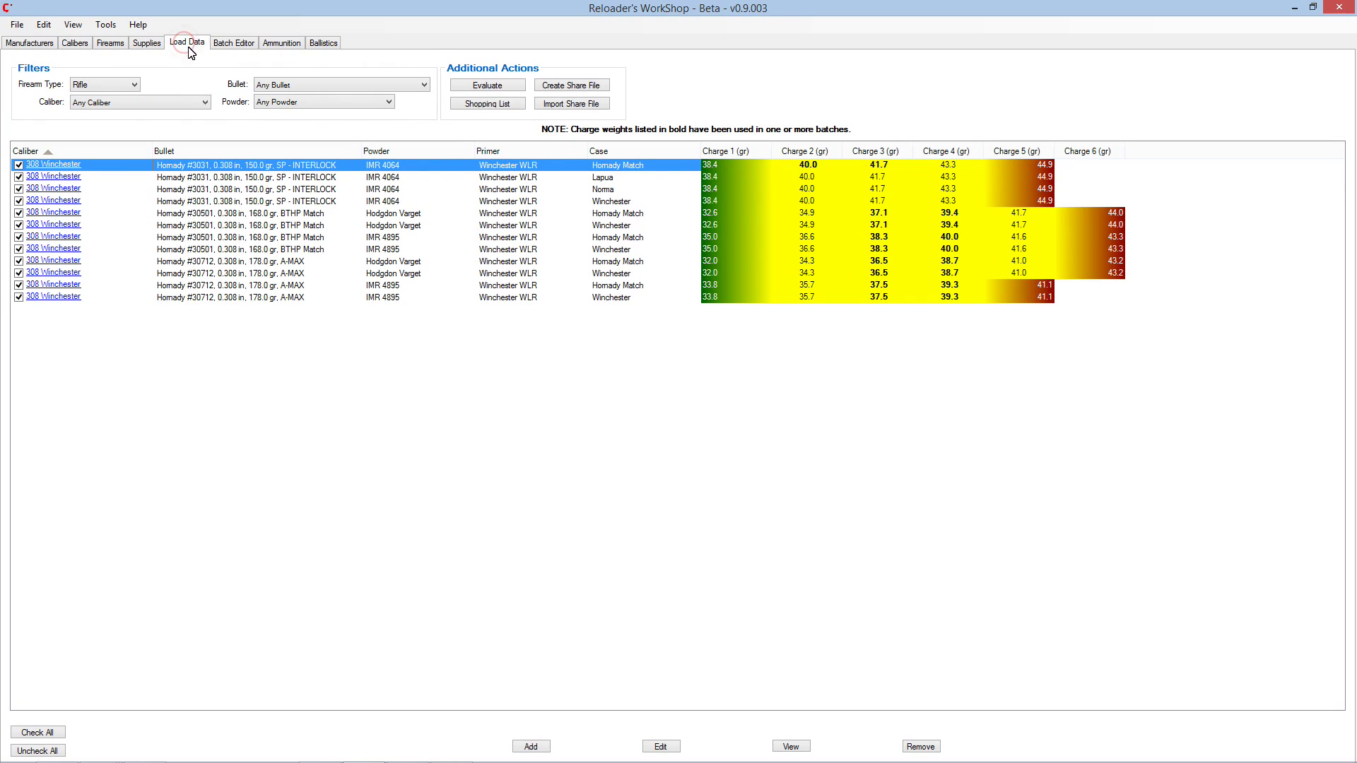
pyautogui.click(533, 748)
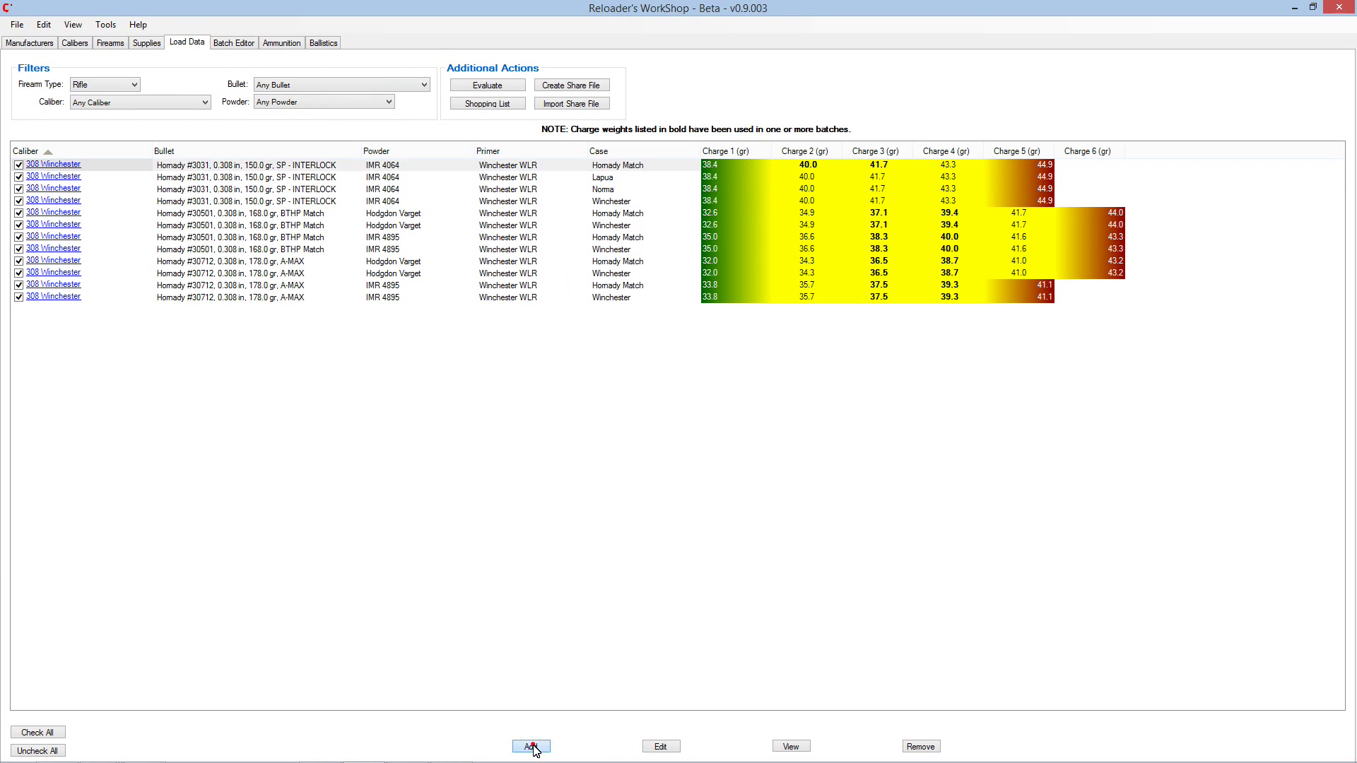
pyautogui.click(537, 212)
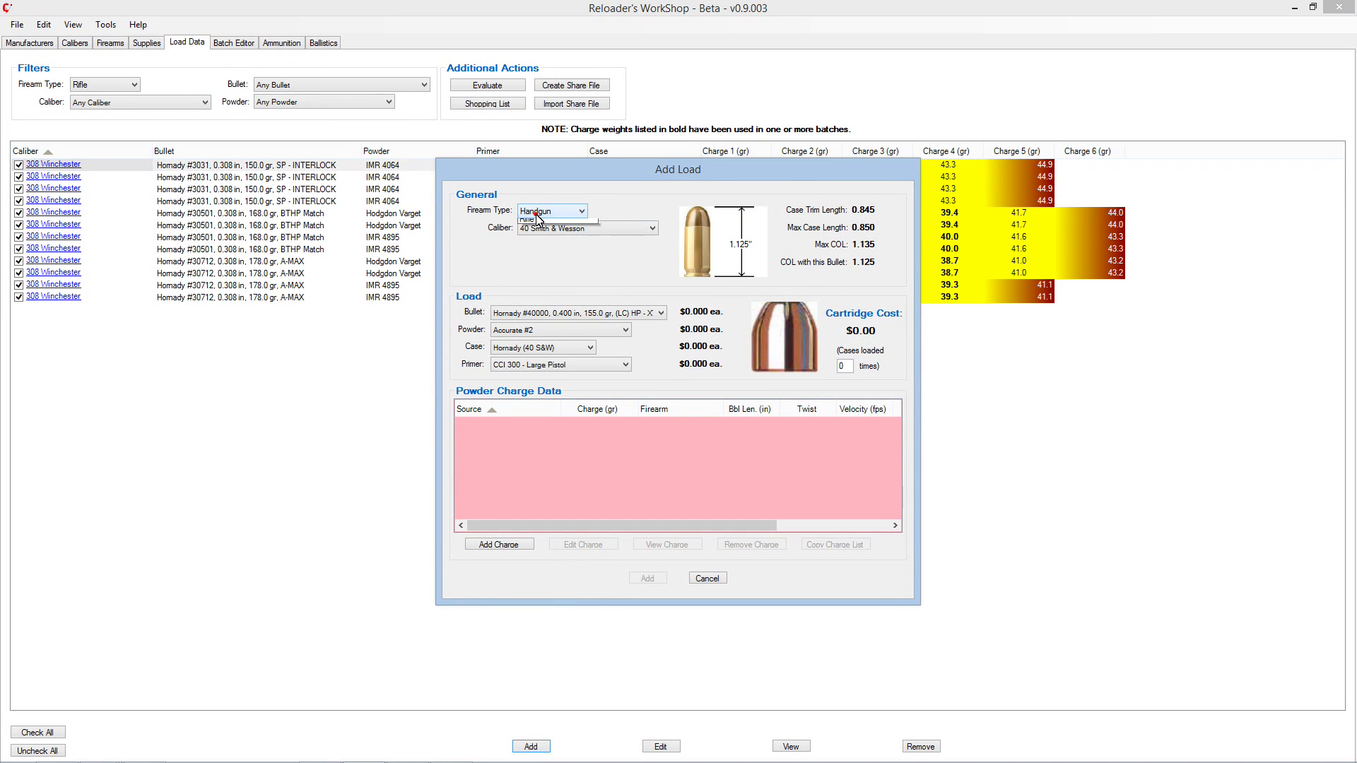
pyautogui.click(537, 229)
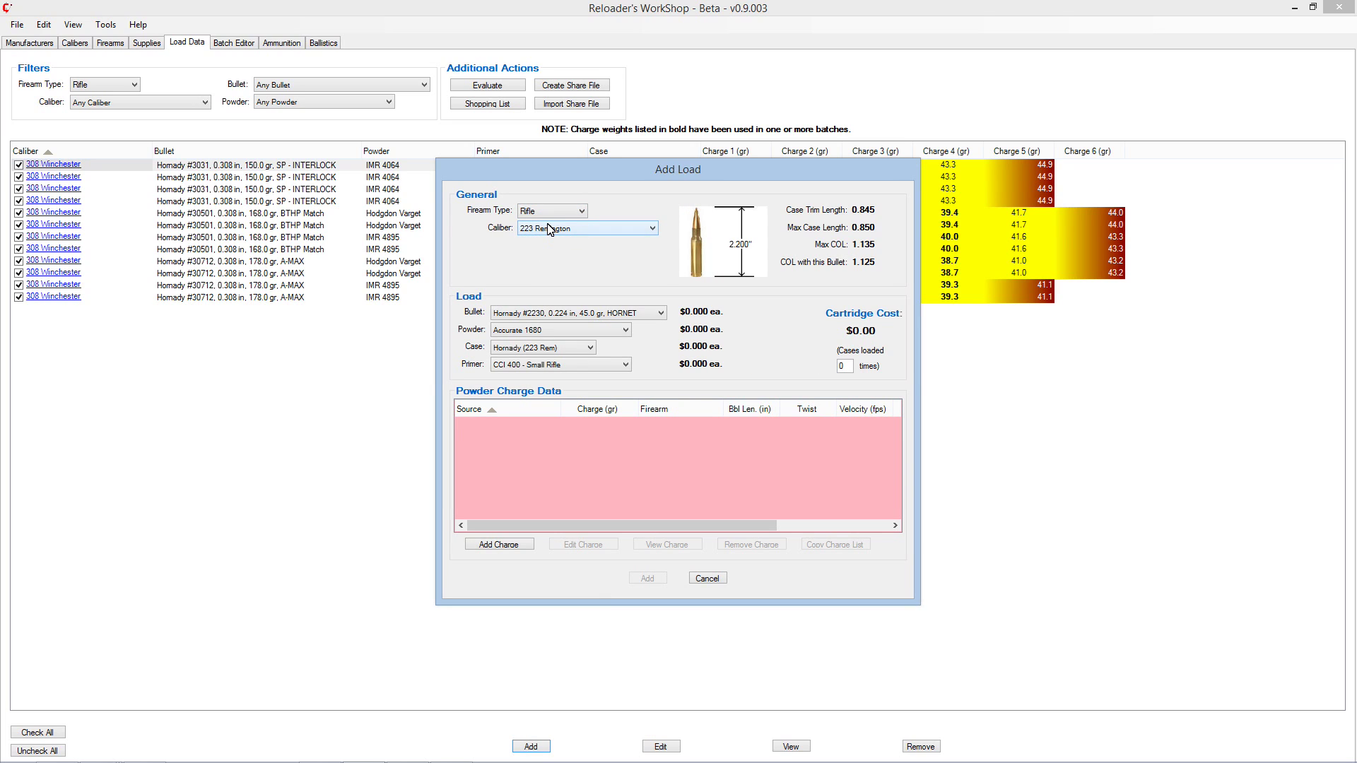
pyautogui.click(550, 229)
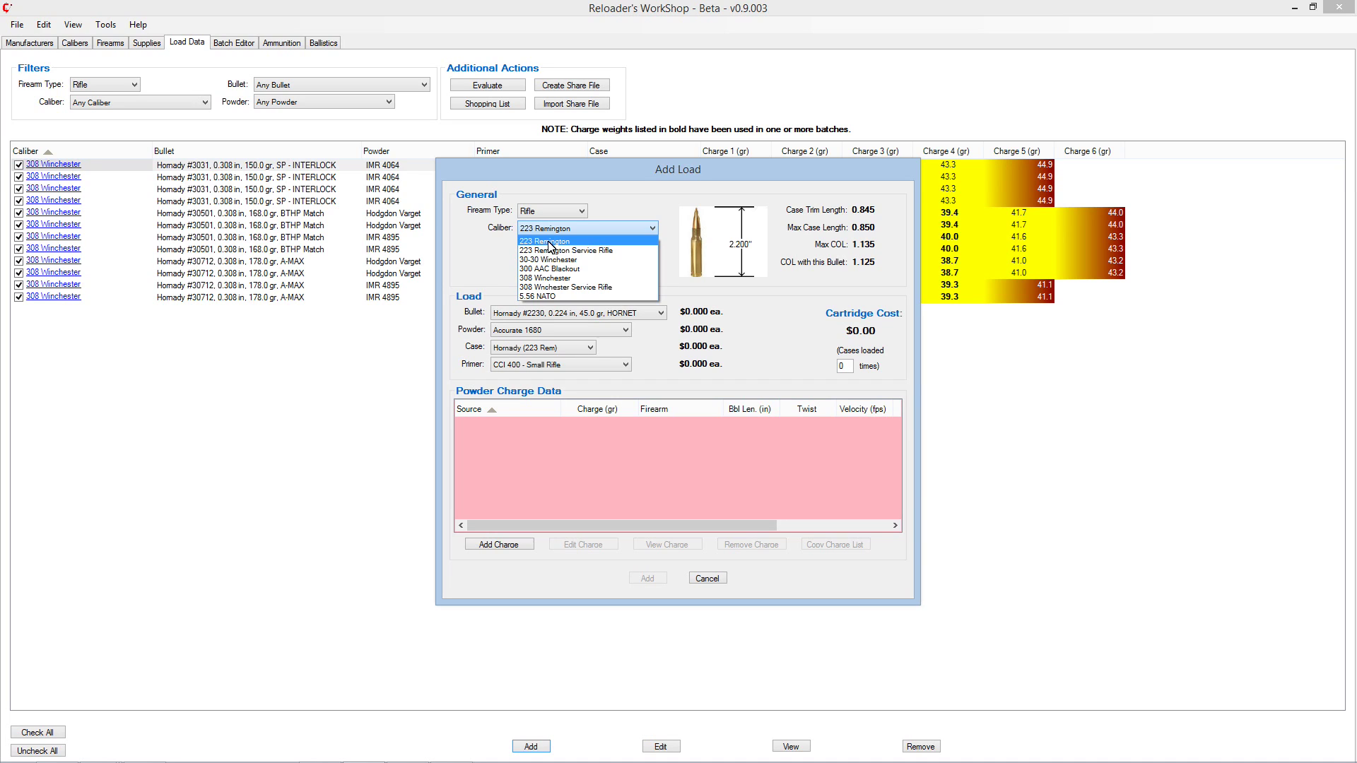
pyautogui.click(549, 243)
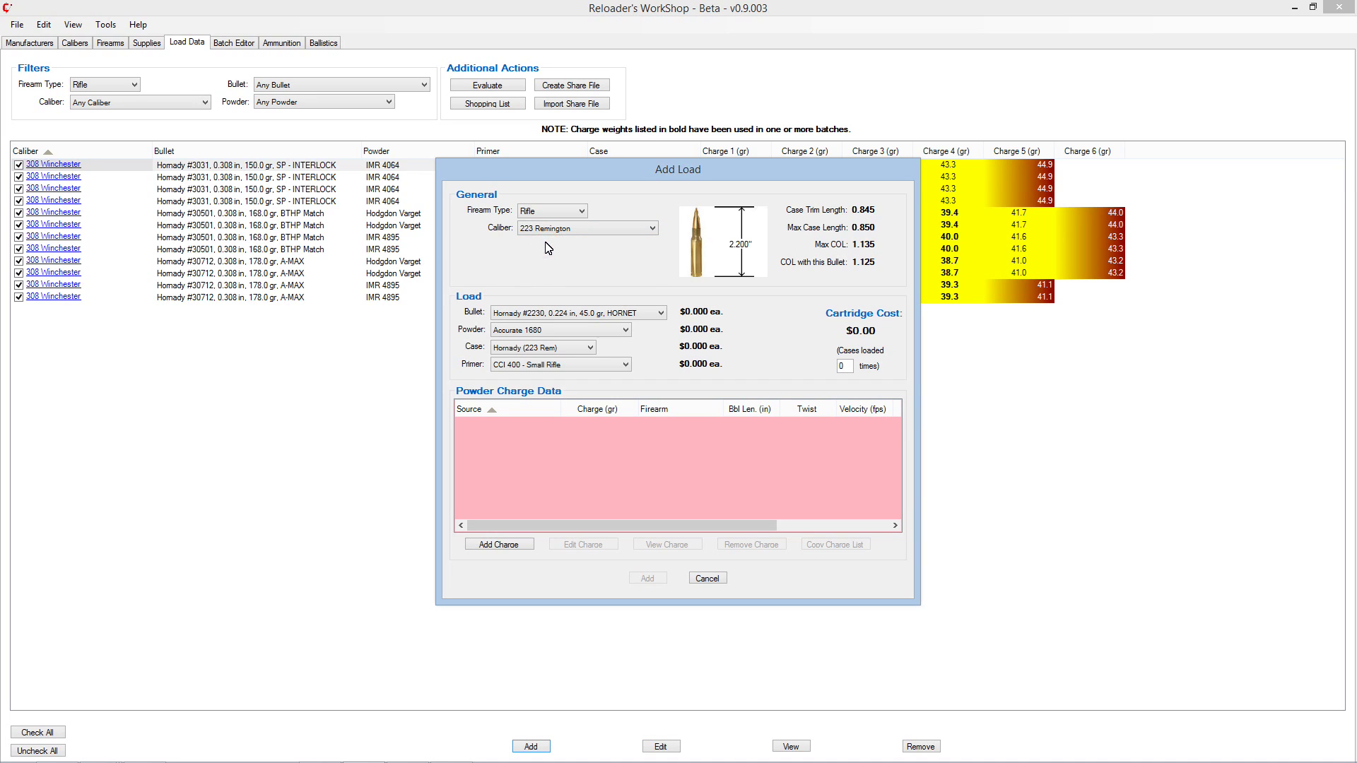
pyautogui.click(543, 315)
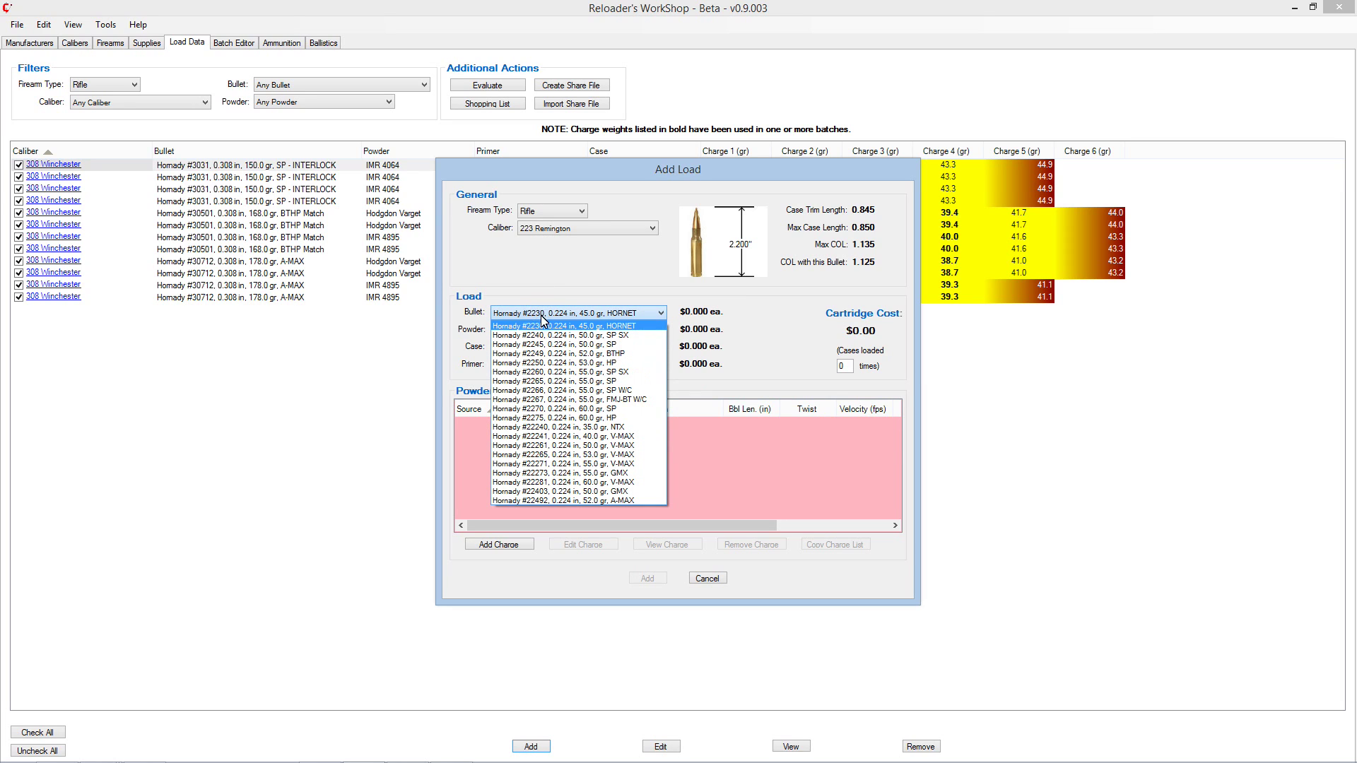
pyautogui.click(541, 391)
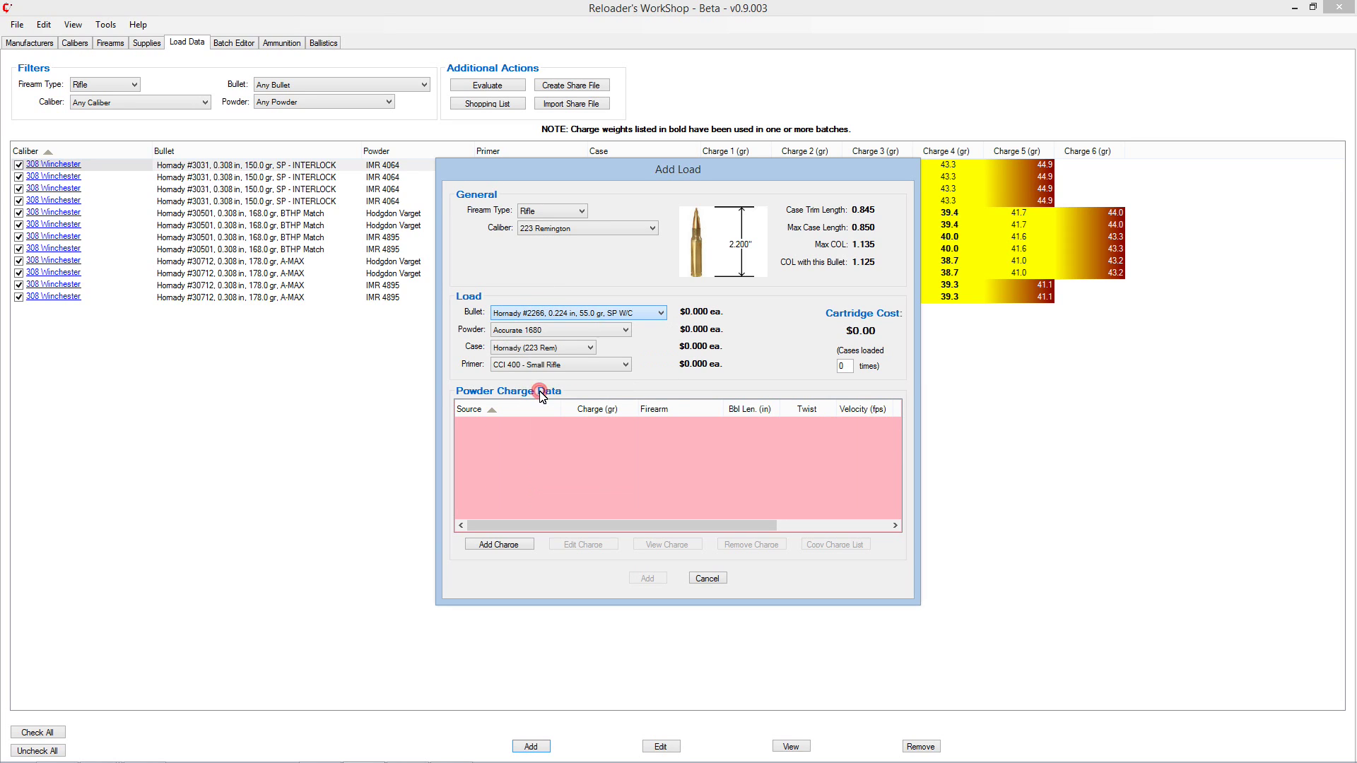
# Look through the powders offered for the 223 Remington load and discard the load.
pyautogui.click(520, 331)
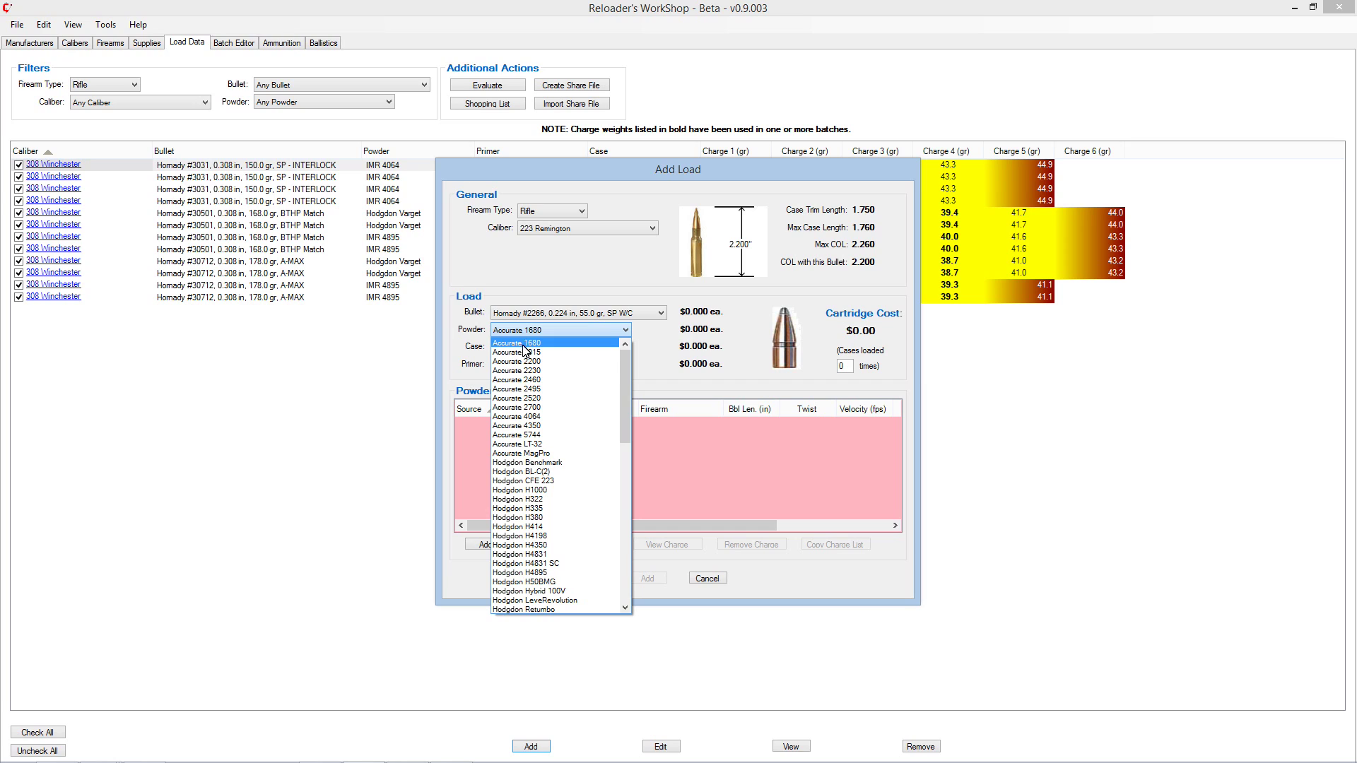
pyautogui.scroll(-8, 544, 566)
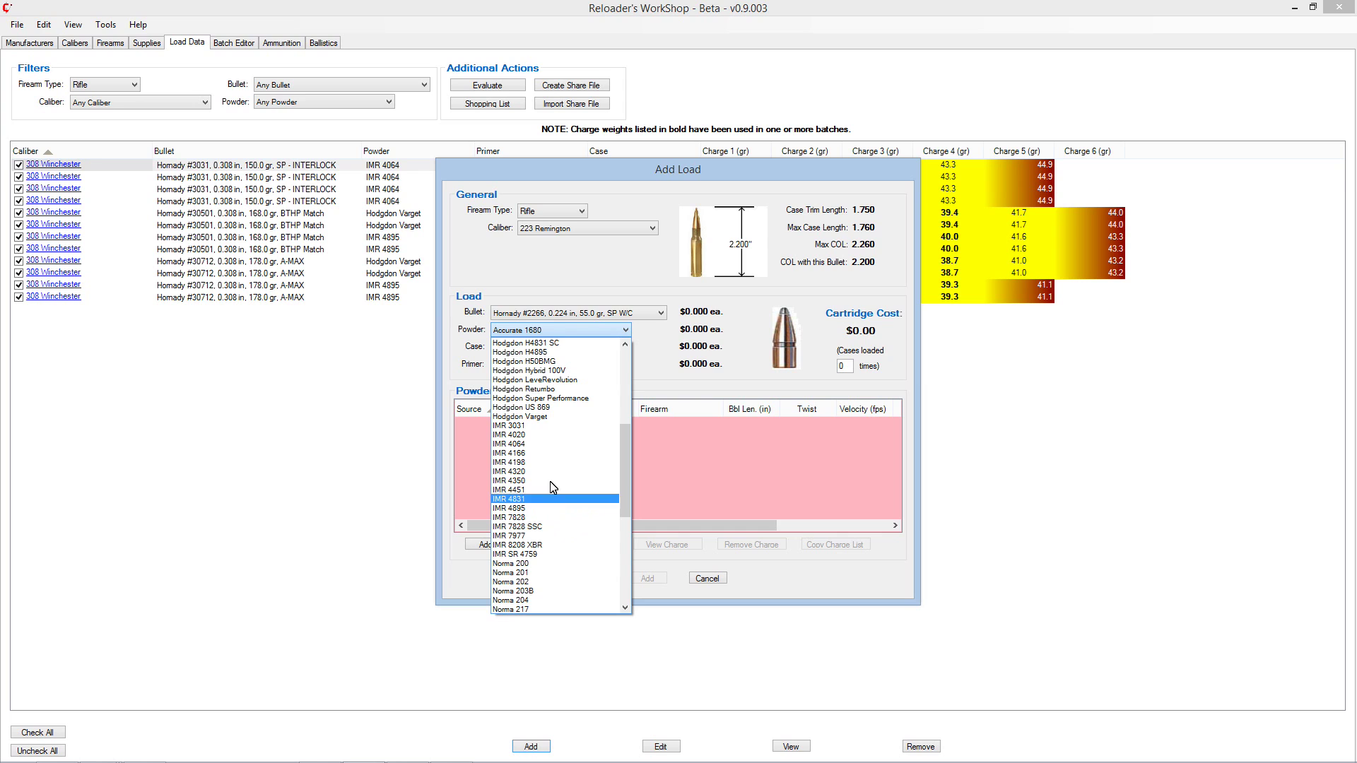
pyautogui.click(540, 328)
pyautogui.click(707, 579)
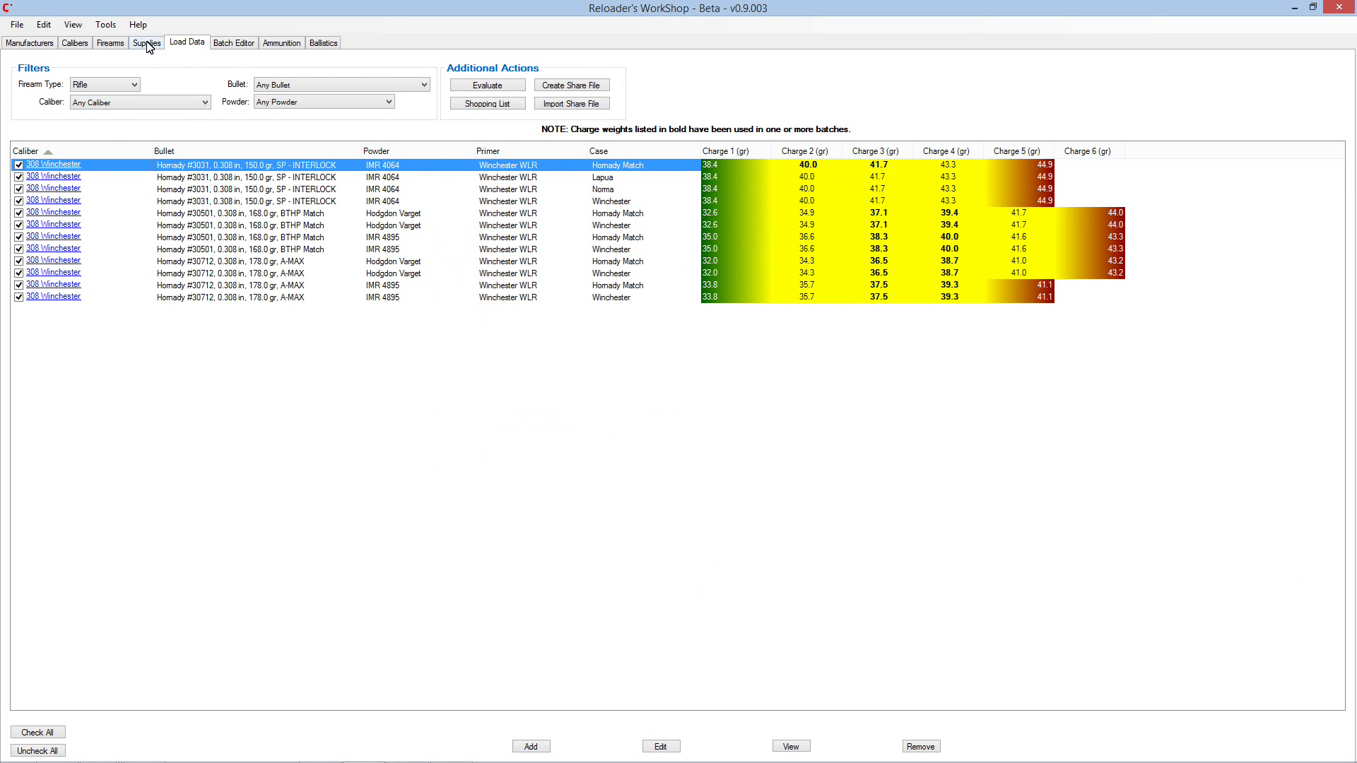
# Review the Powder list in the supplies and hide the unchecked powders.
pyautogui.click(147, 42)
pyautogui.click(78, 80)
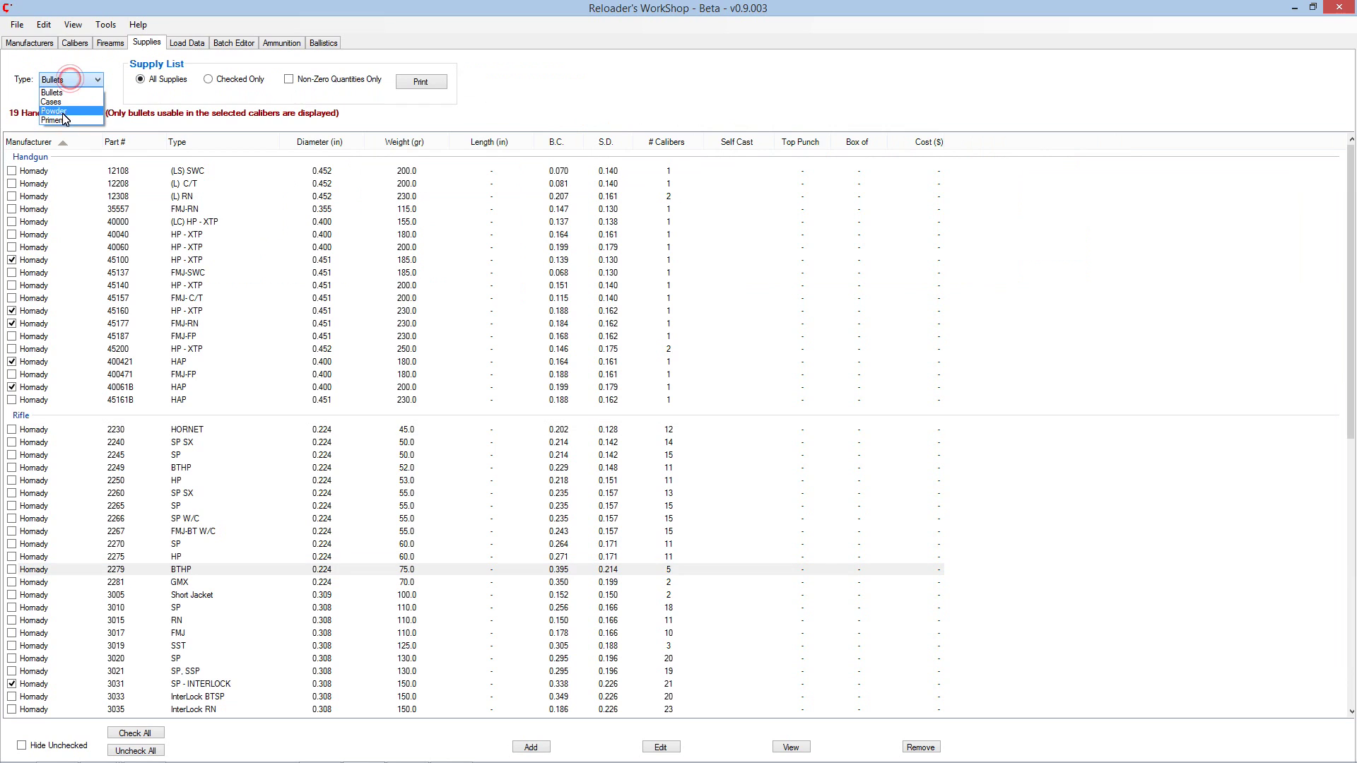
pyautogui.click(60, 112)
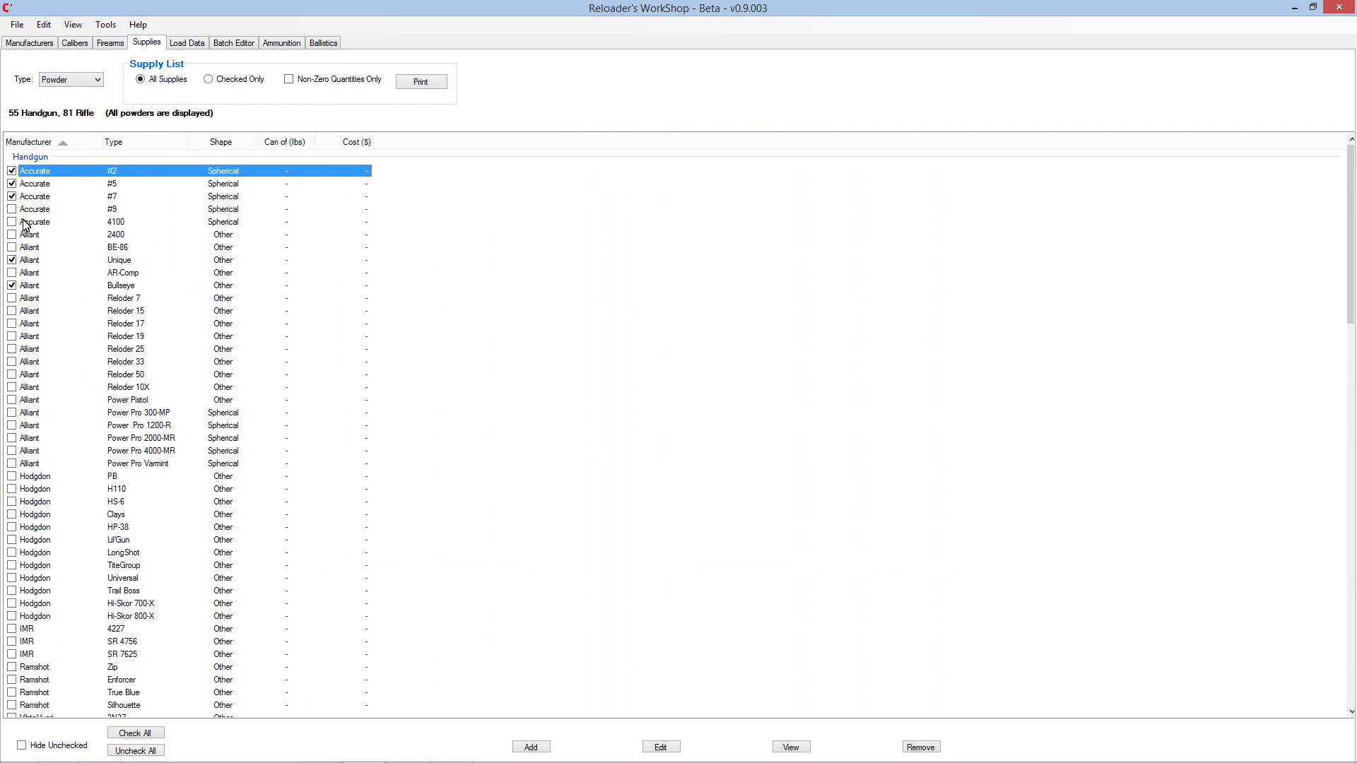
pyautogui.scroll(-20, 43, 304)
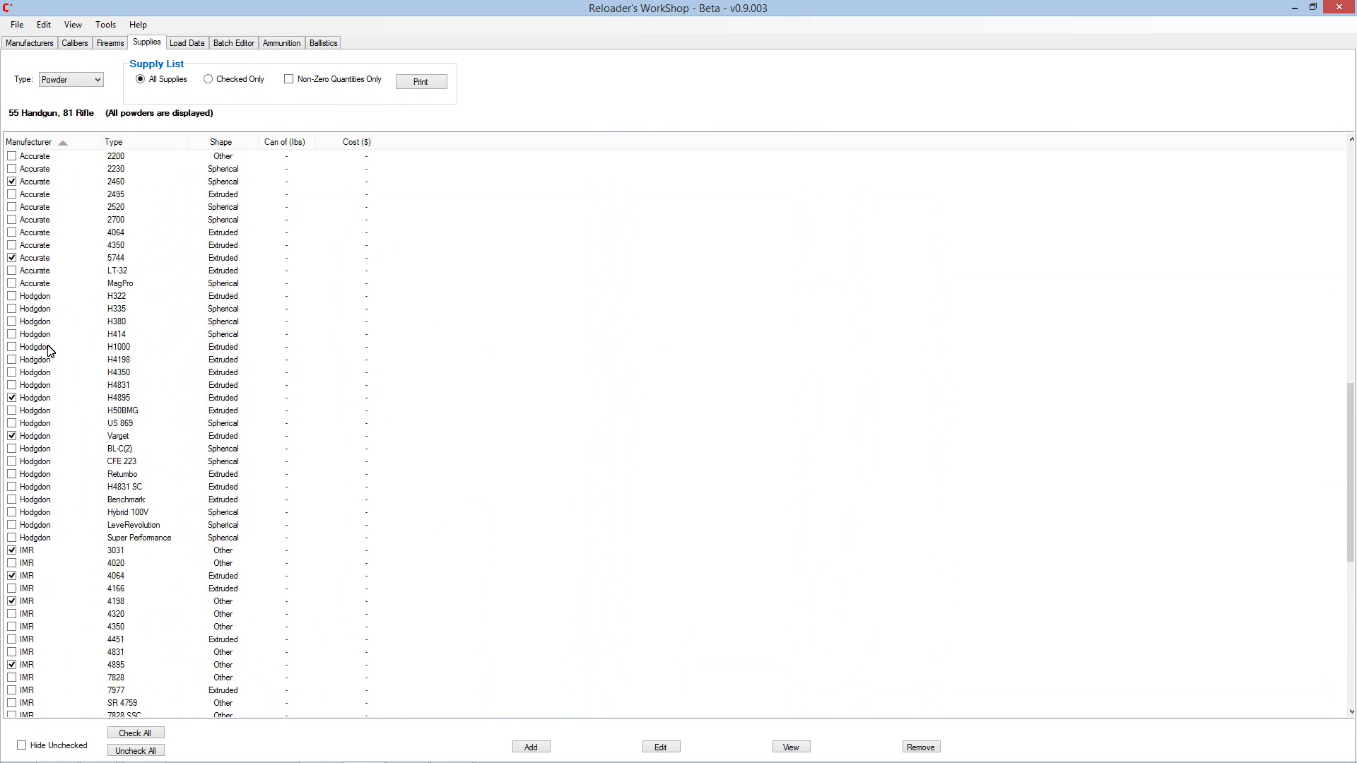
pyautogui.scroll(8, 65, 396)
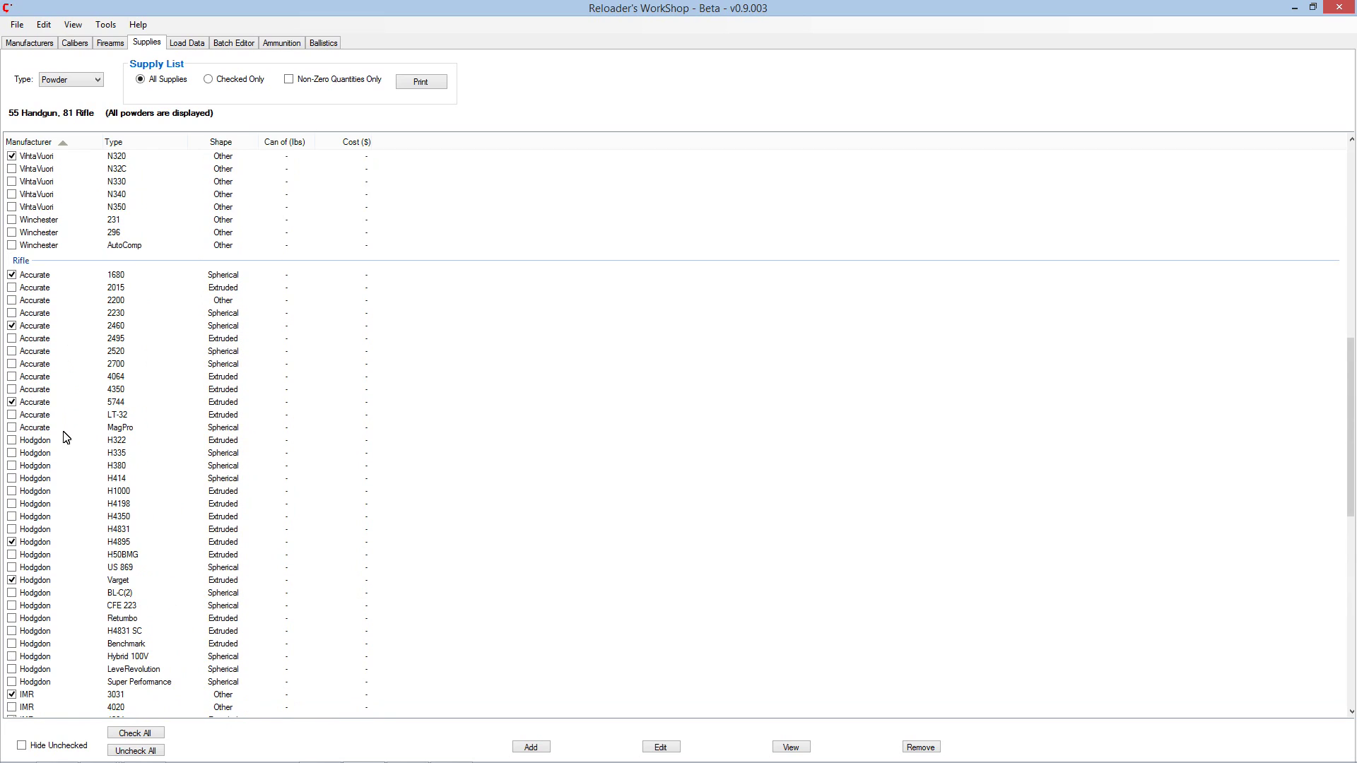
pyautogui.click(32, 745)
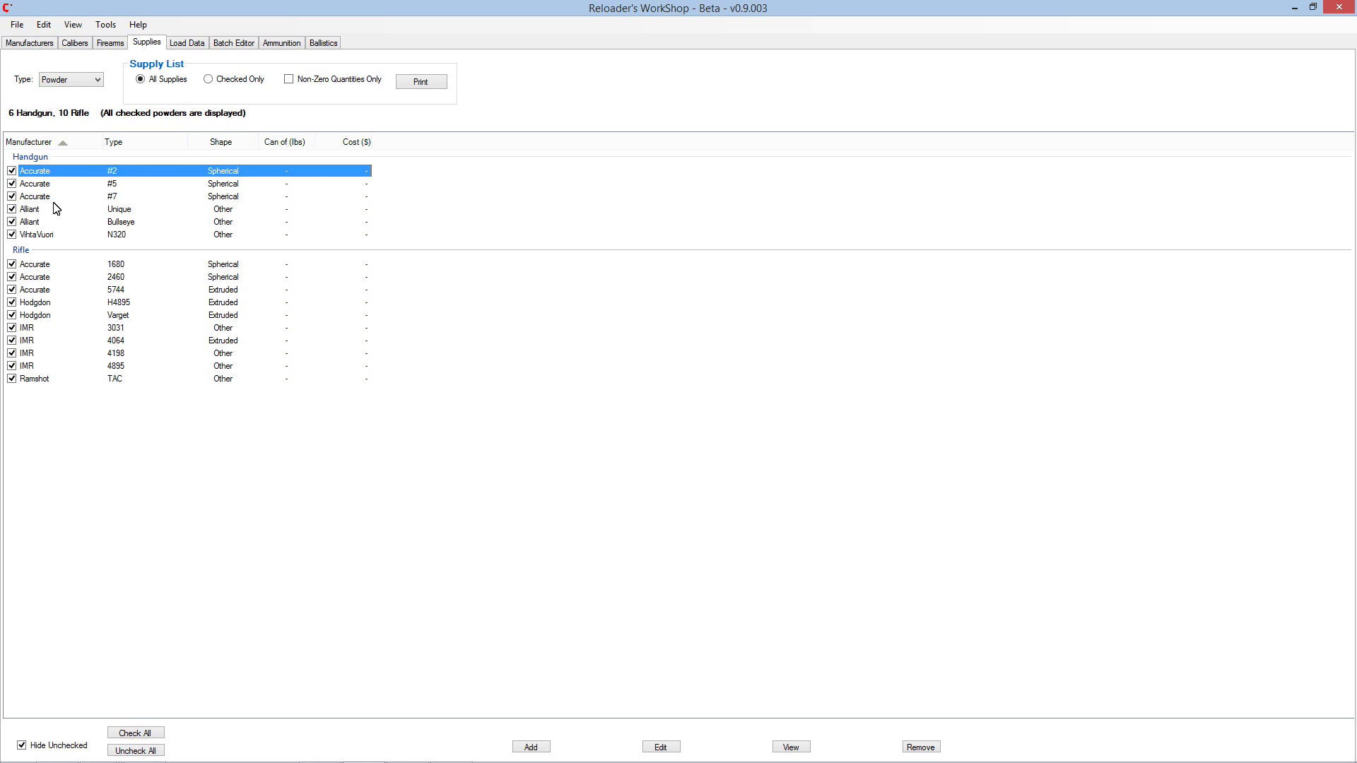
# Mark the Hornady 2266 SP W/C rifle bullet as checked in the Bullets supplies and keep unchecked bullets hidden.
pyautogui.click(49, 80)
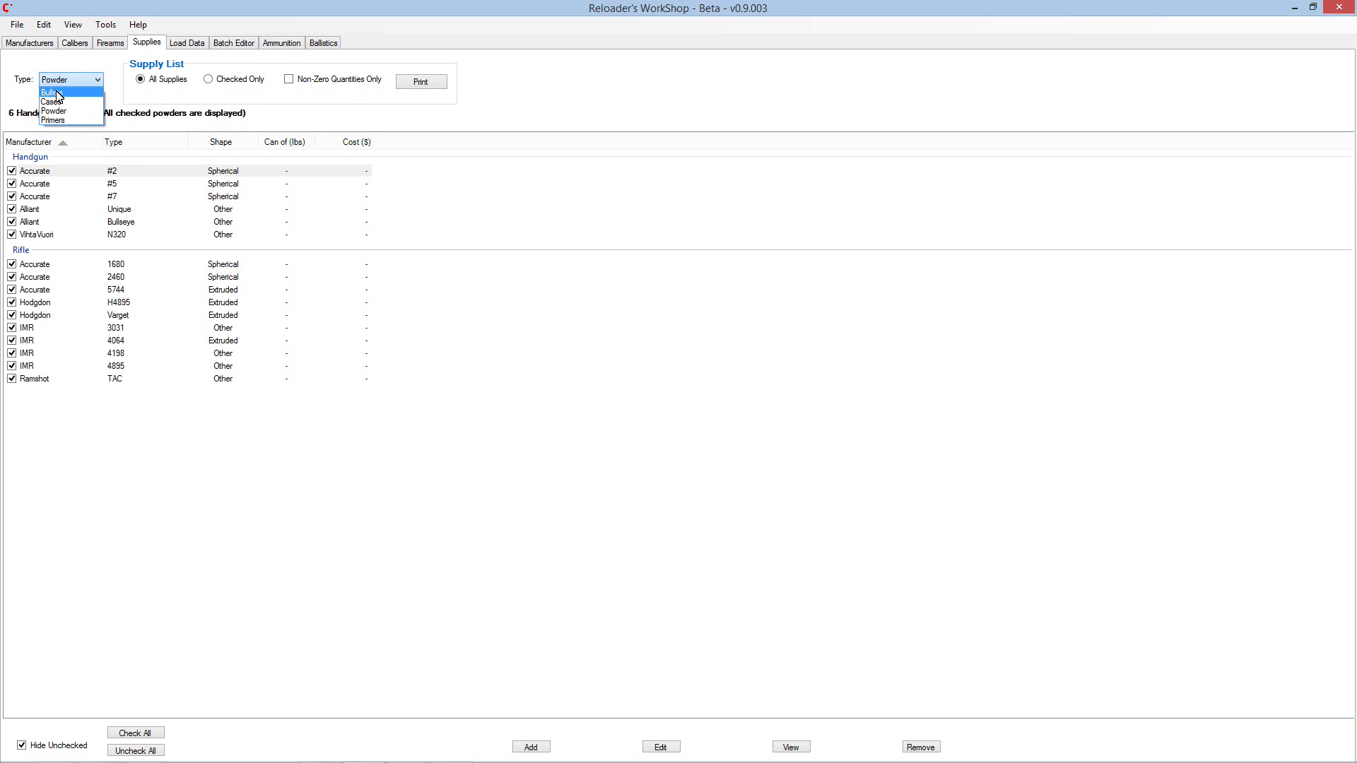
pyautogui.click(55, 93)
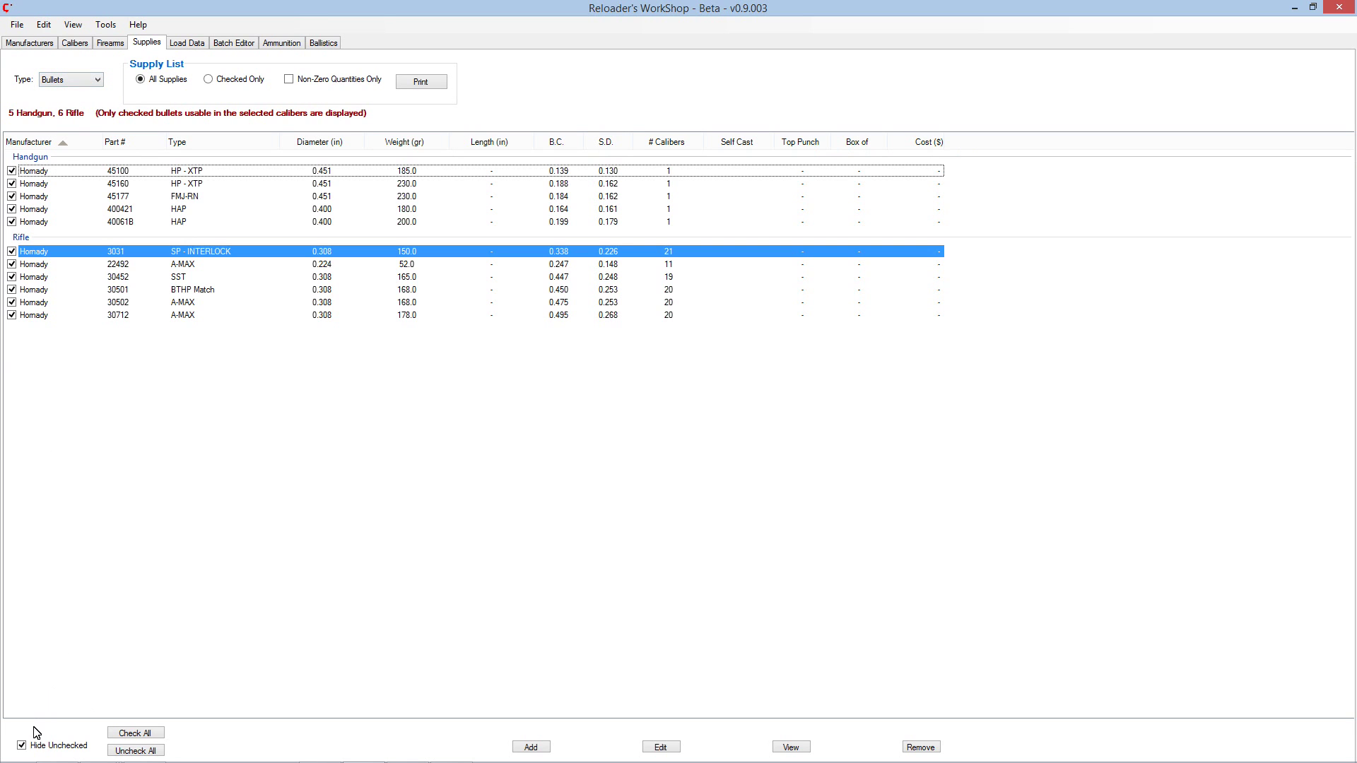
pyautogui.click(22, 745)
pyautogui.scroll(-3, 109, 399)
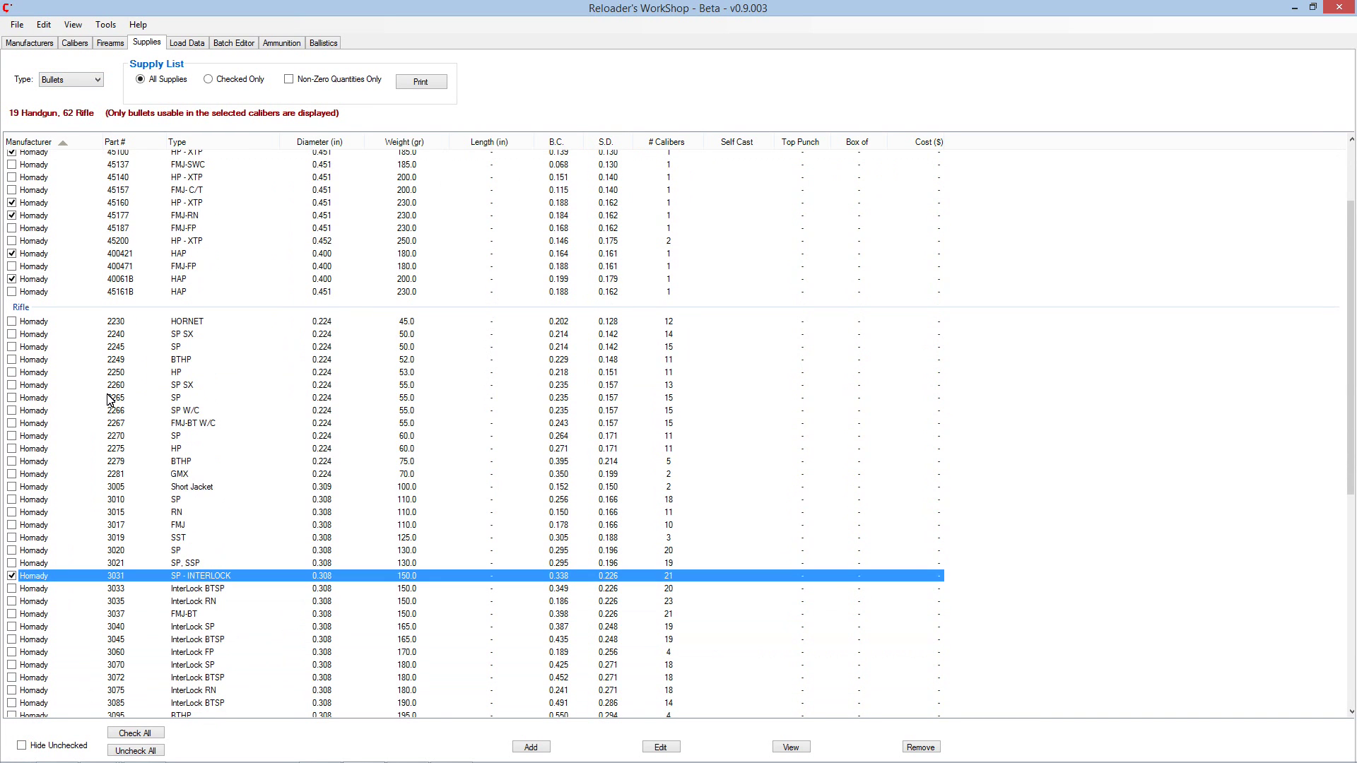
pyautogui.click(11, 410)
pyautogui.click(22, 745)
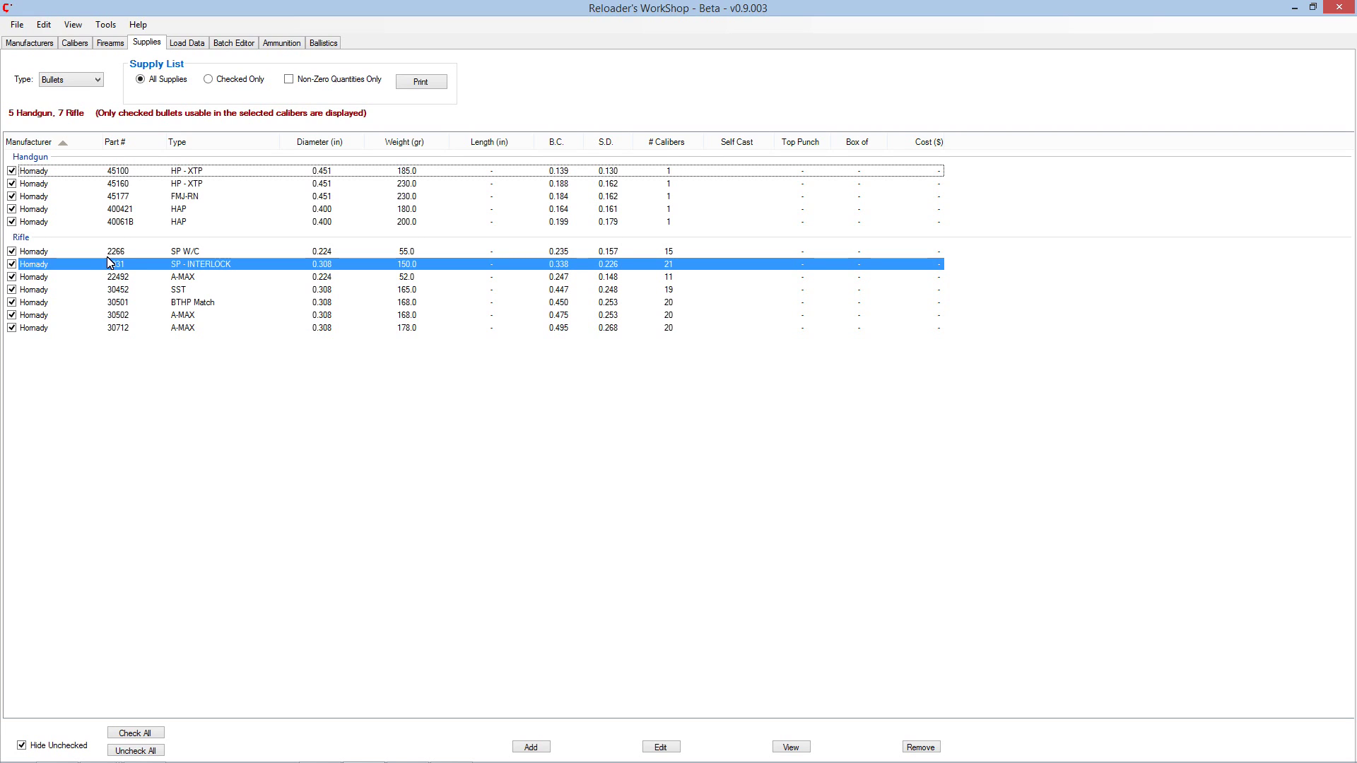
# Start a new Rifle load in 223 Remington and set its powder to IMR 4198.
pyautogui.click(185, 46)
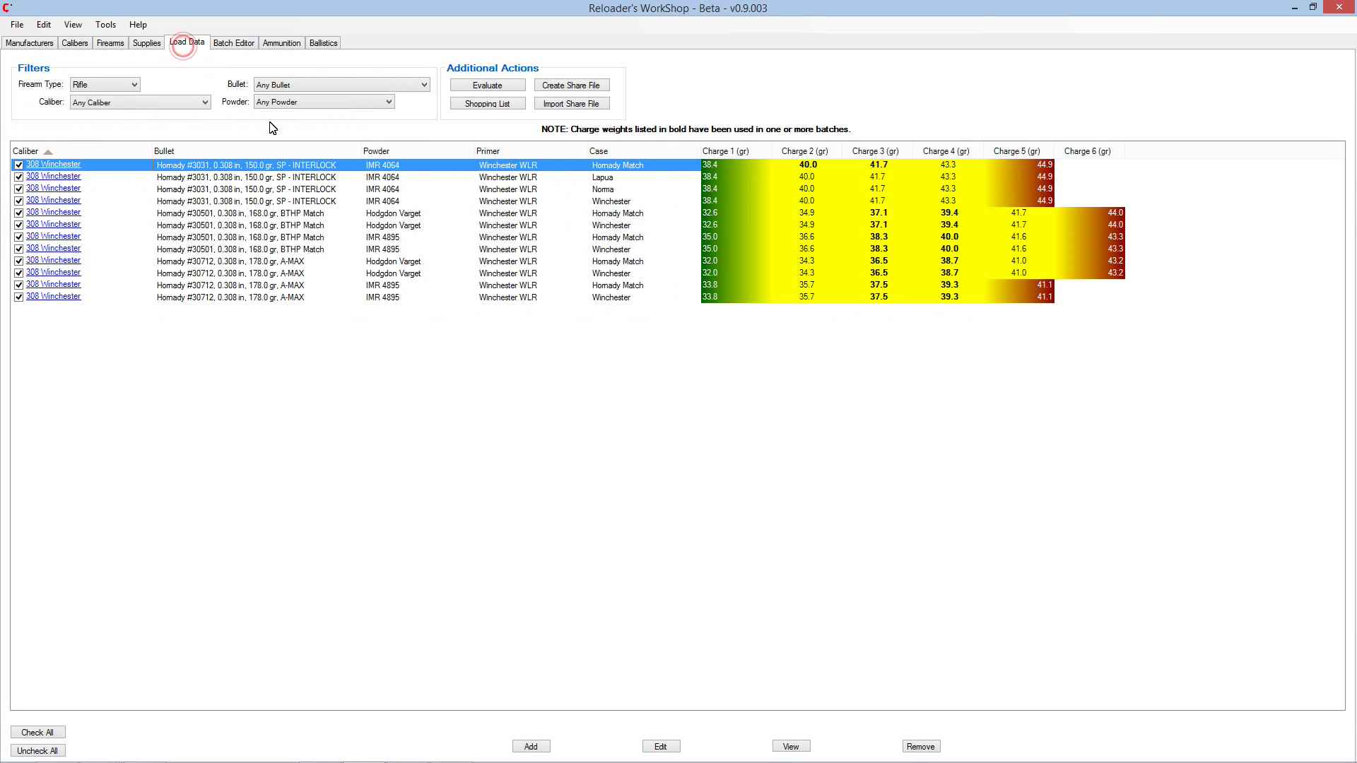
pyautogui.click(531, 747)
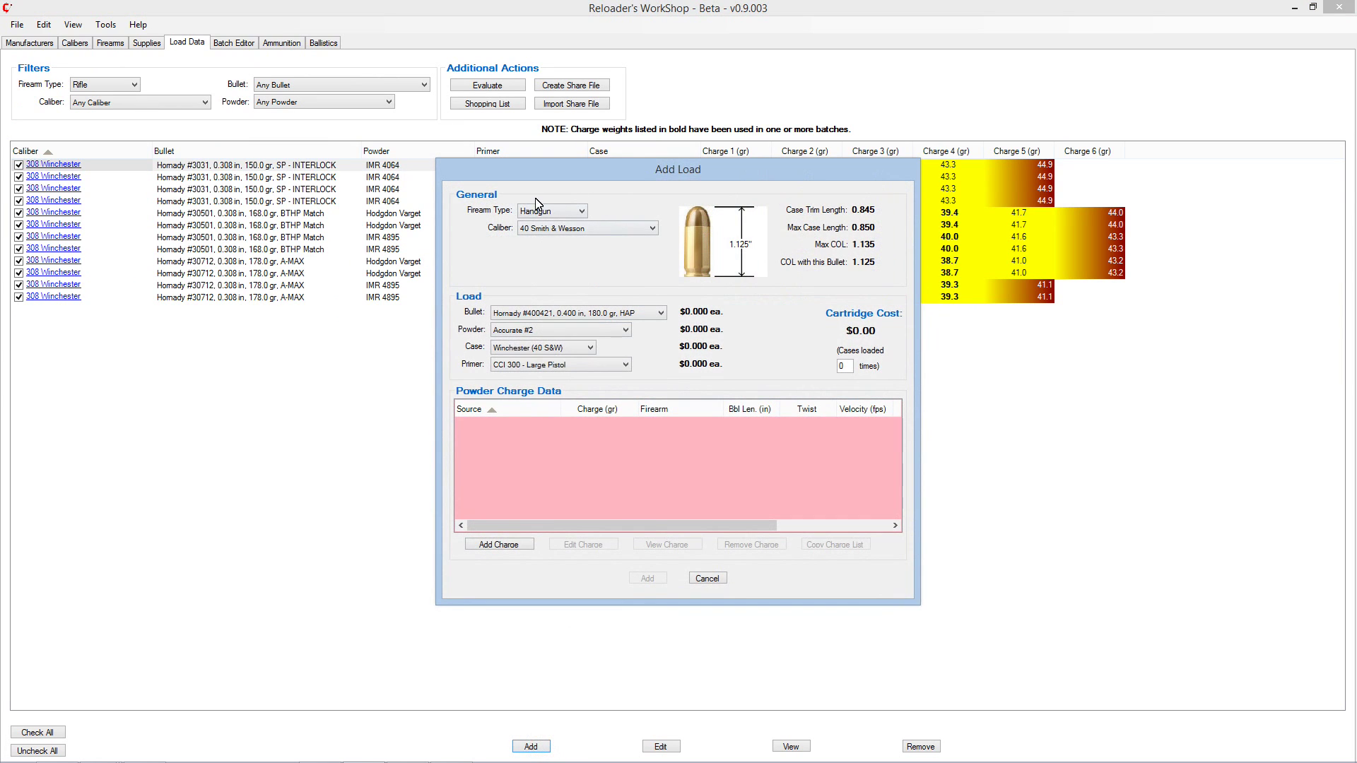
pyautogui.click(543, 211)
pyautogui.click(539, 236)
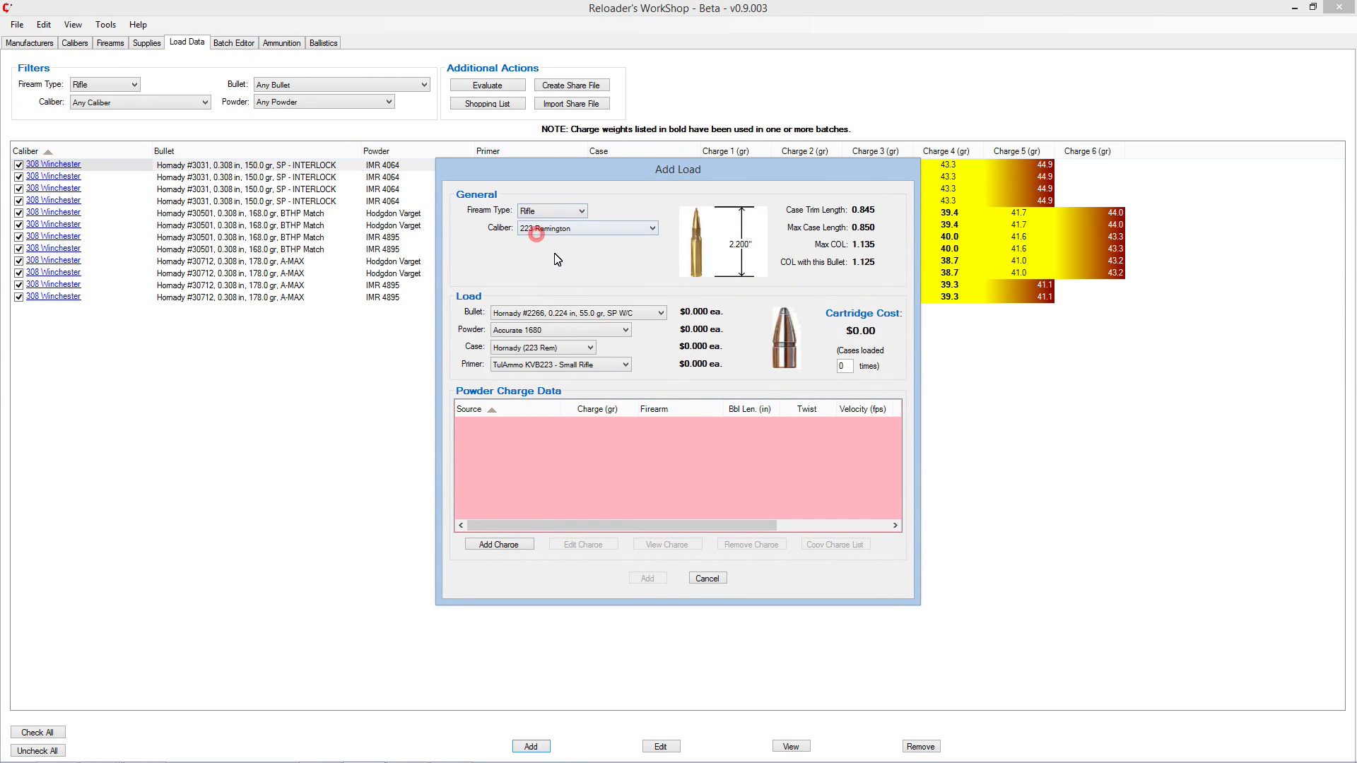
pyautogui.click(543, 330)
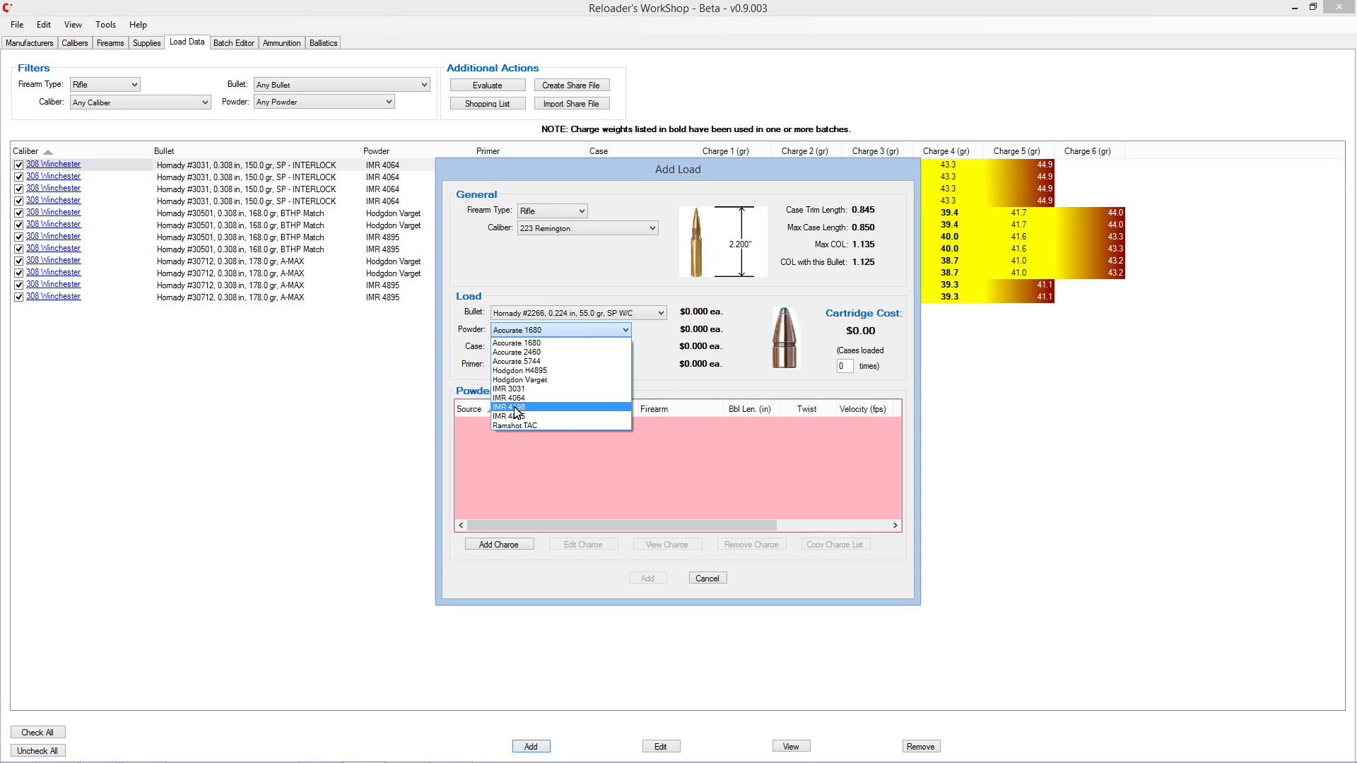
pyautogui.click(517, 408)
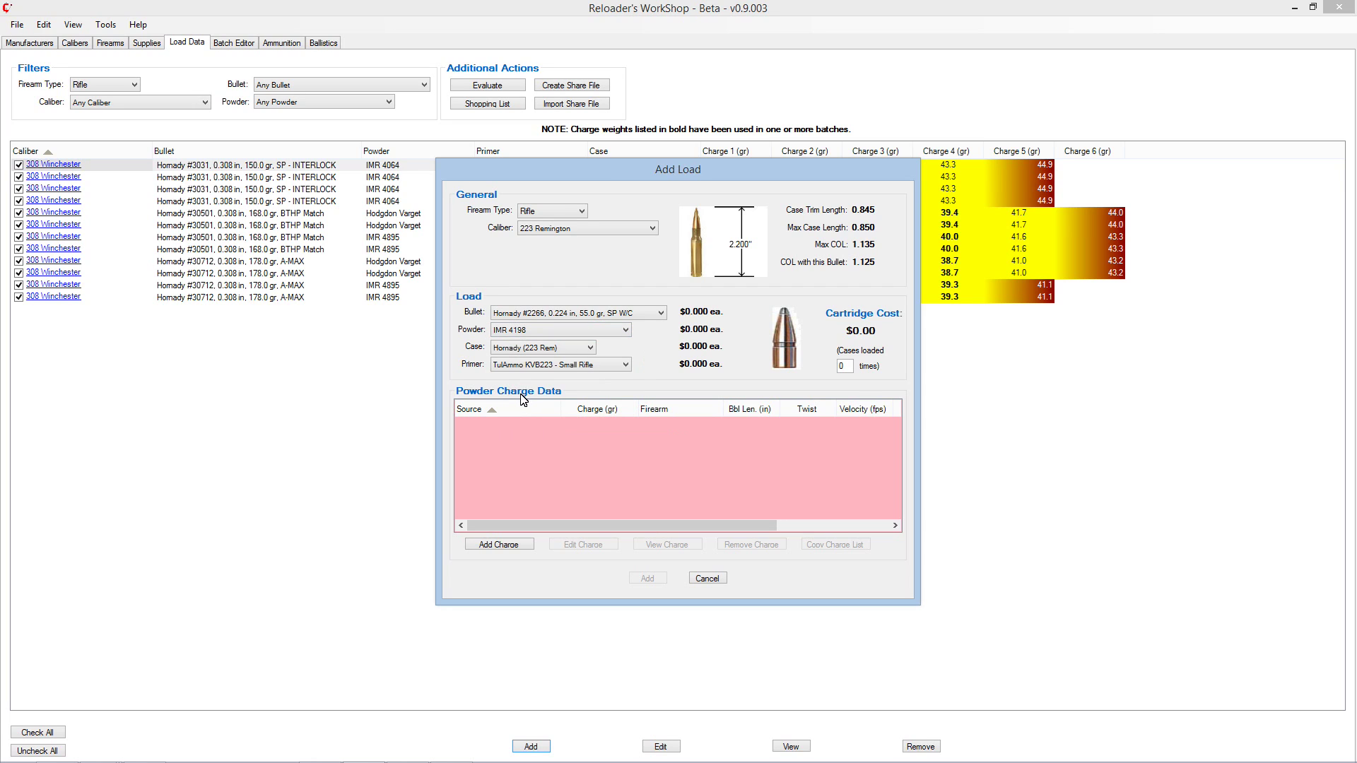
# Keep the Hornady (223 Rem) case and set the load's primer to Winchester WSR - Small Rifle.
pyautogui.click(527, 354)
pyautogui.click(524, 354)
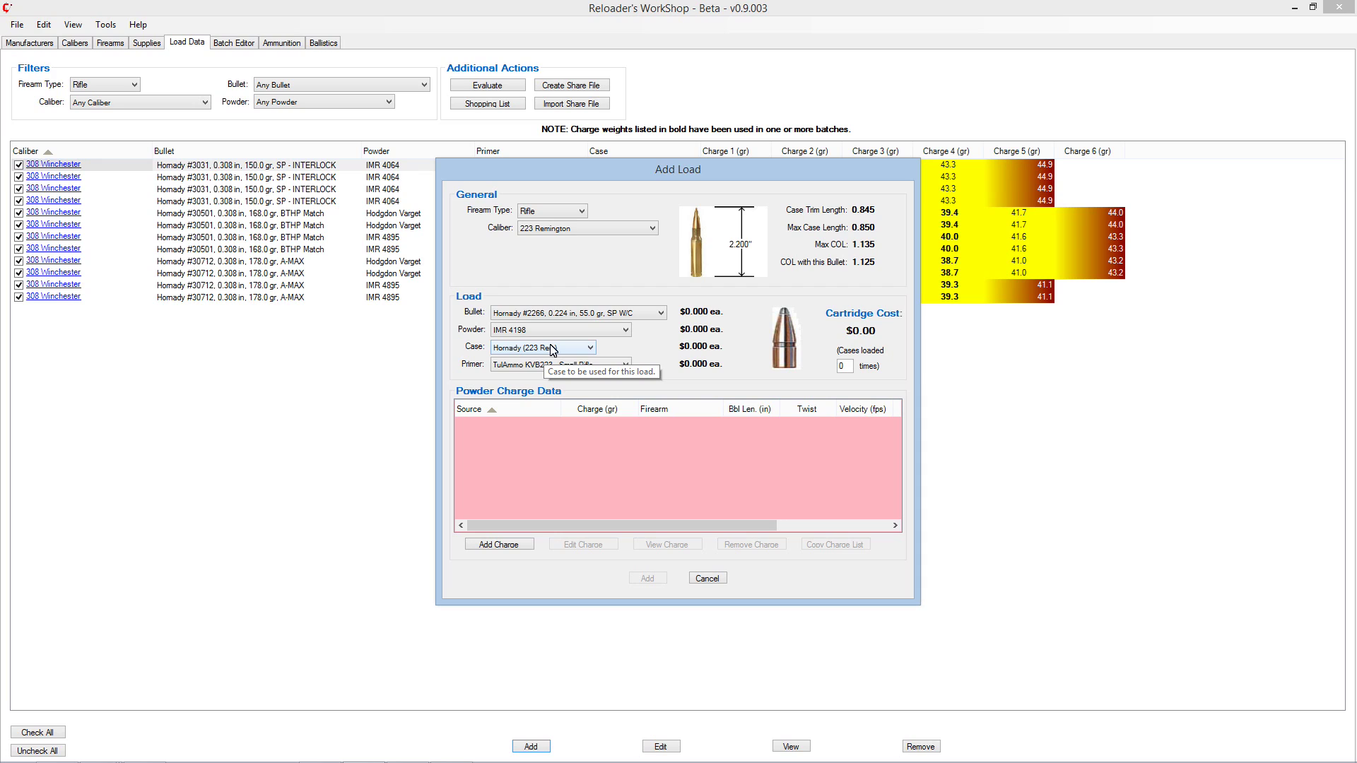
pyautogui.click(527, 364)
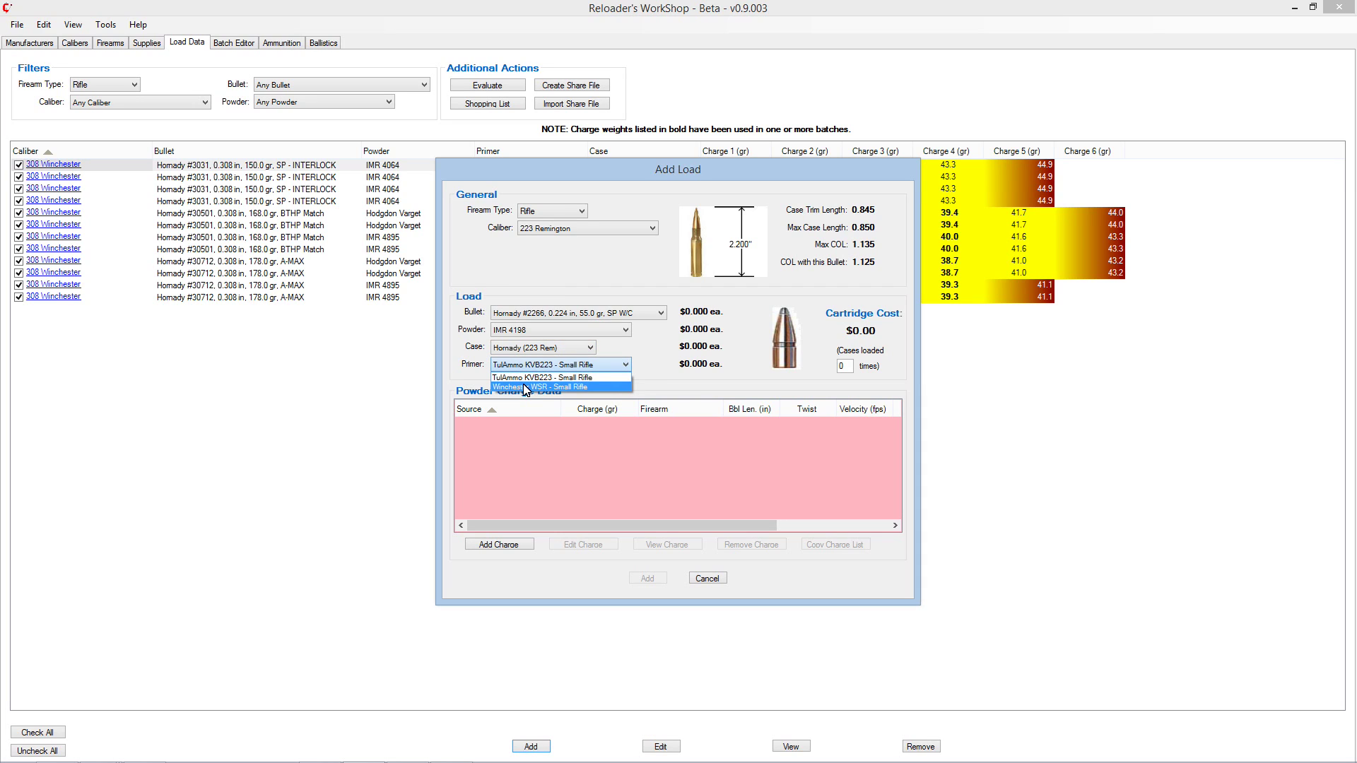
pyautogui.click(527, 388)
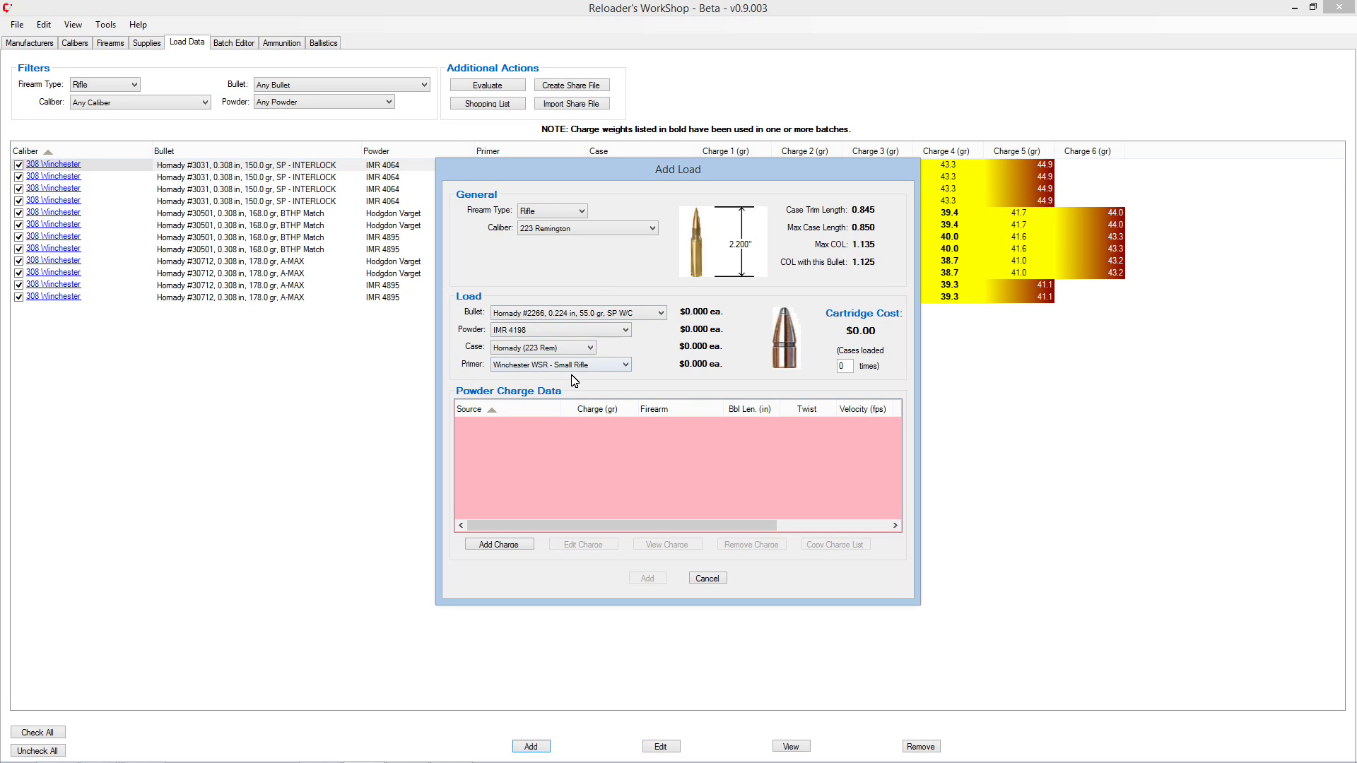
# Start a new charge for the load with a powder weight of 17.4 gr.
pyautogui.click(506, 545)
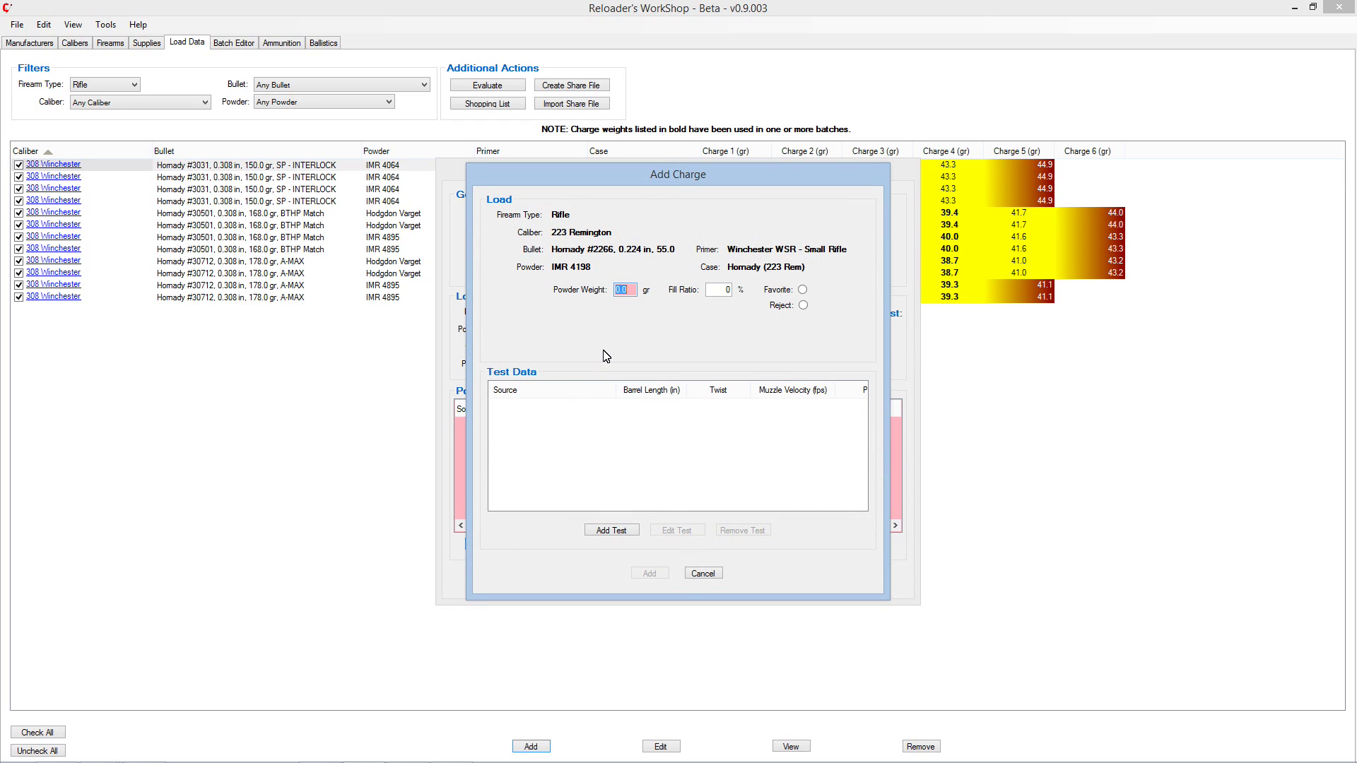
pyautogui.write('17.4')
pyautogui.press('Tab')
# Start a test for the 17.4 gr charge with "Hornady 9th Editon" as the source, without a page number.
pyautogui.click(613, 531)
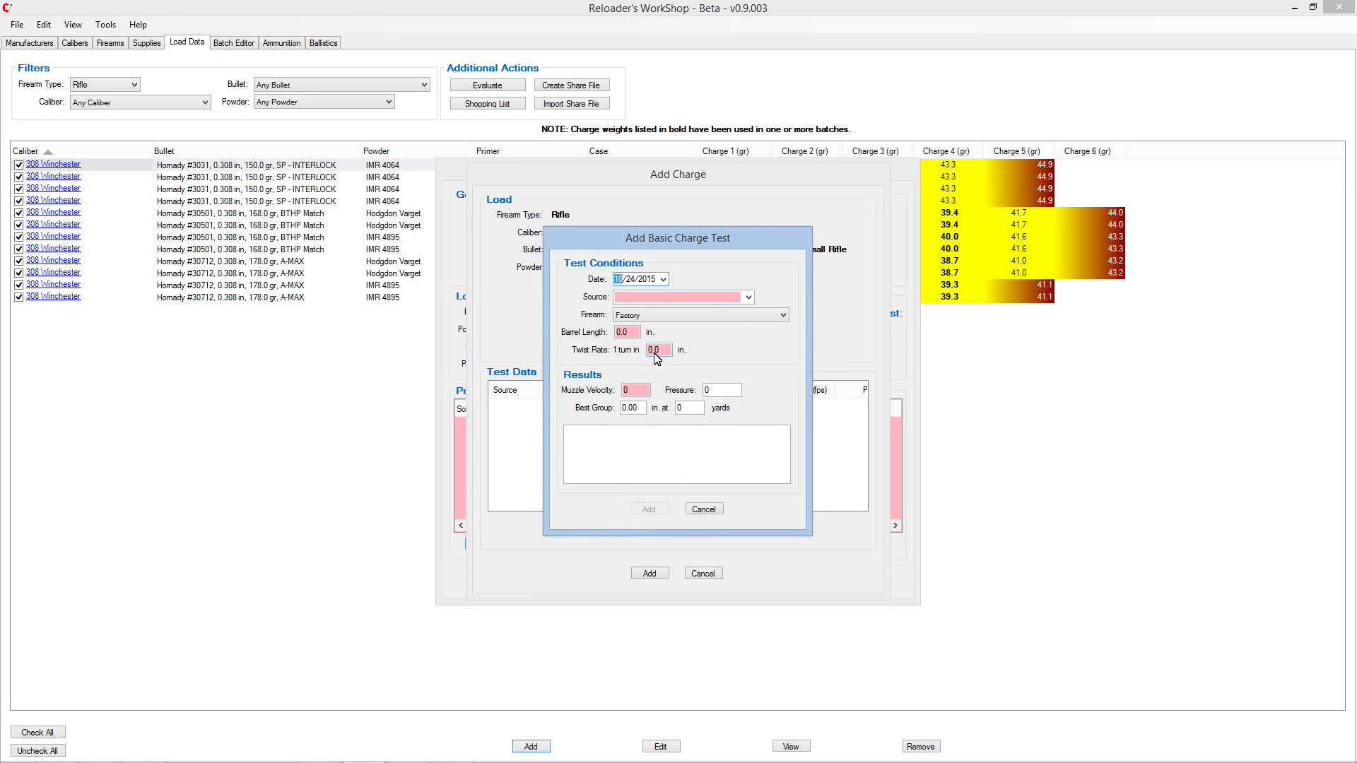
pyautogui.press('Tab')
pyautogui.write('Hornady')
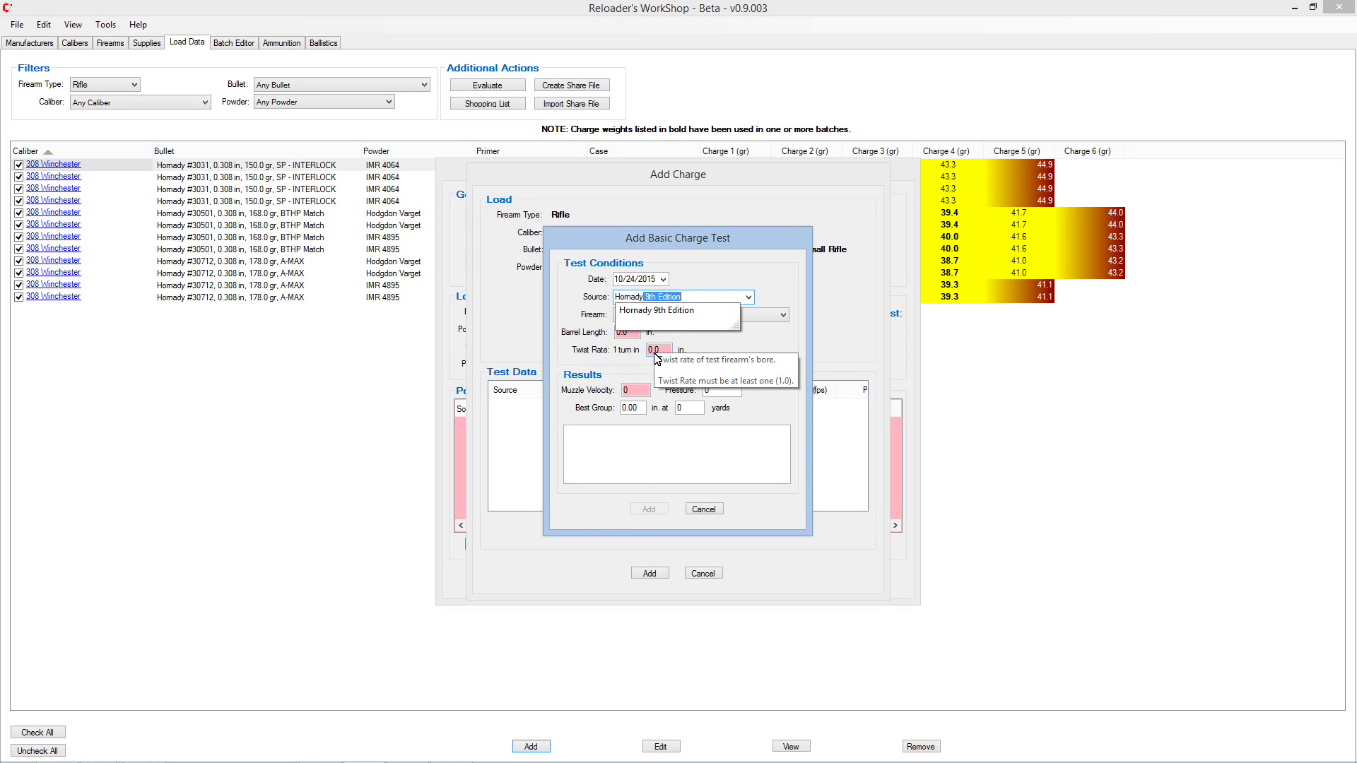
pyautogui.write(' 9th Edition')
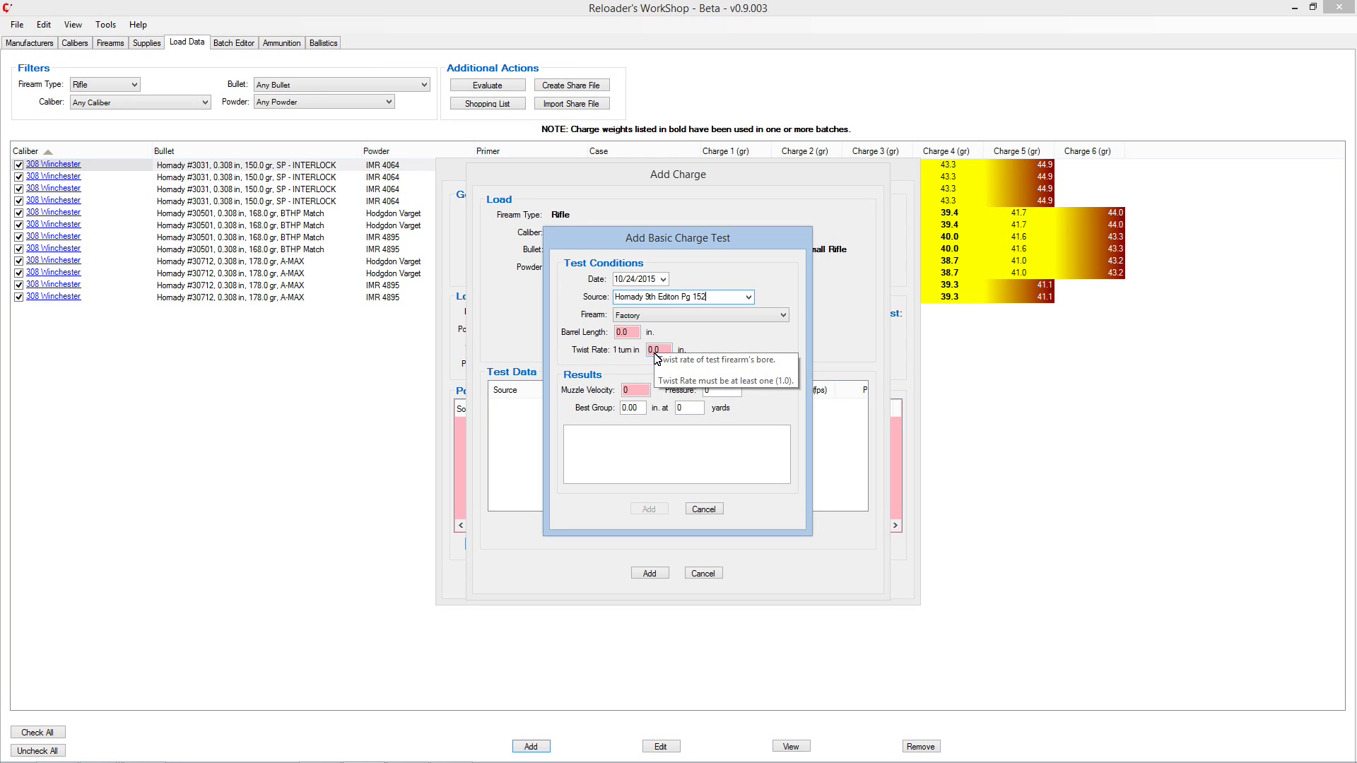
pyautogui.press('BackSpace')
pyautogui.press('BackSpace')
pyautogui.press('BackSpace')
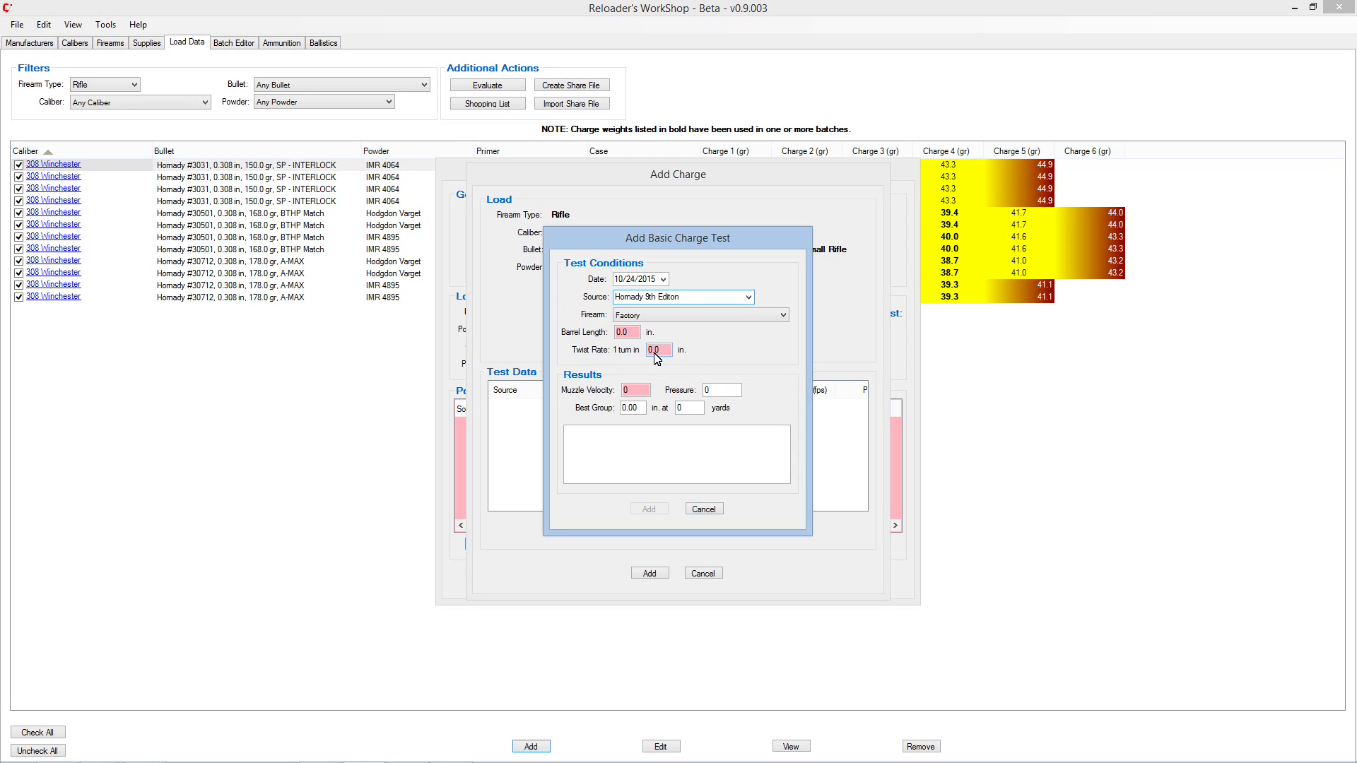
pyautogui.press('Tab')
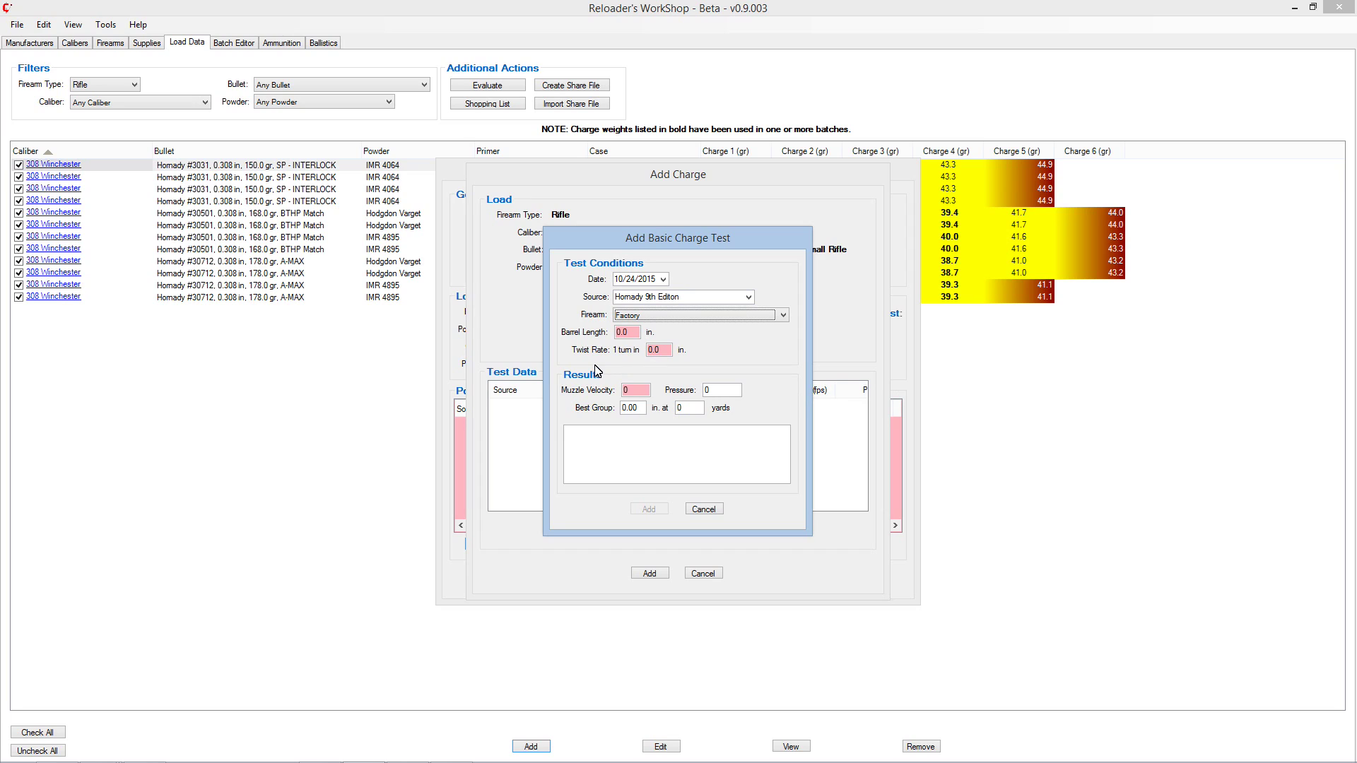
# Add the Factory firearm test with a 26 in barrel length, 1 turn in 12 in twist rate and 2800 fps muzzle velocity.
pyautogui.press('Tab')
pyautogui.write('2')
pyautogui.press('Tab')
pyautogui.write('12')
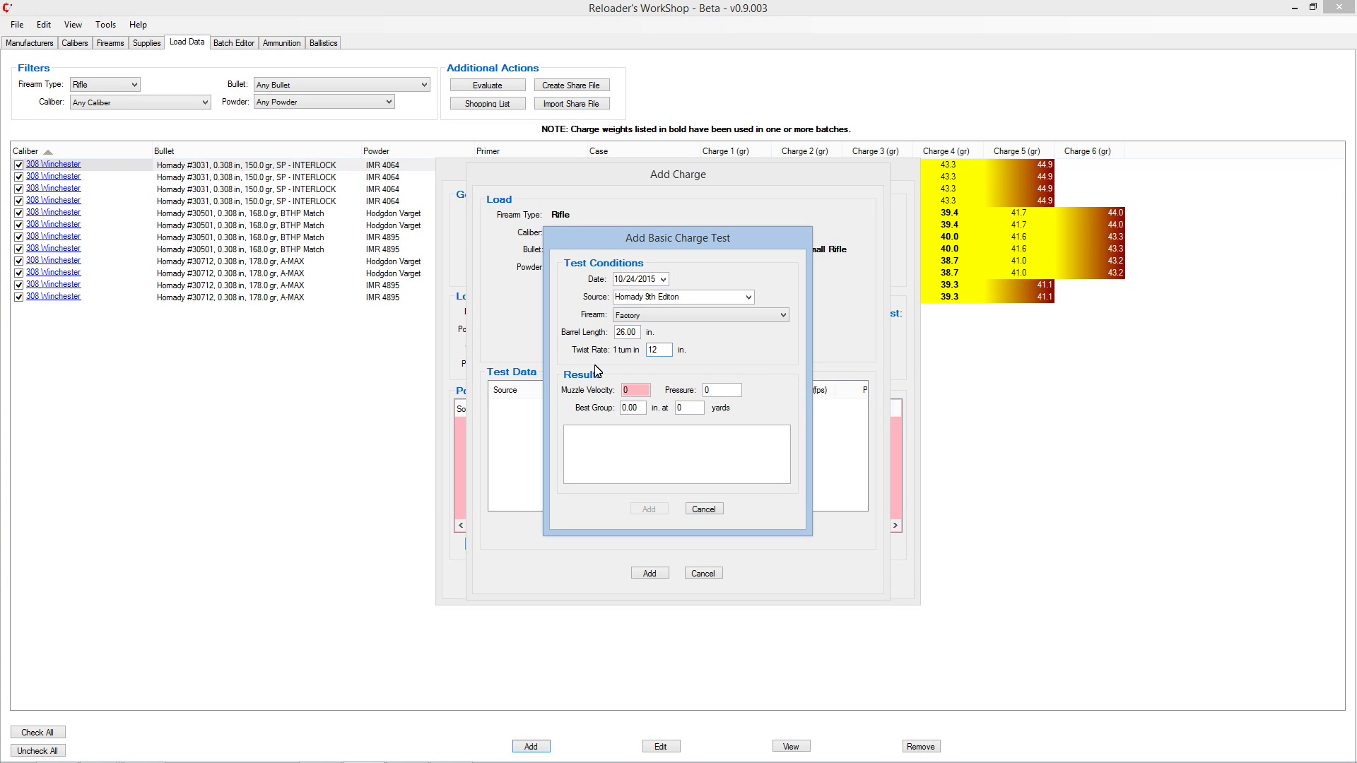
pyautogui.write('2800')
pyautogui.click(648, 509)
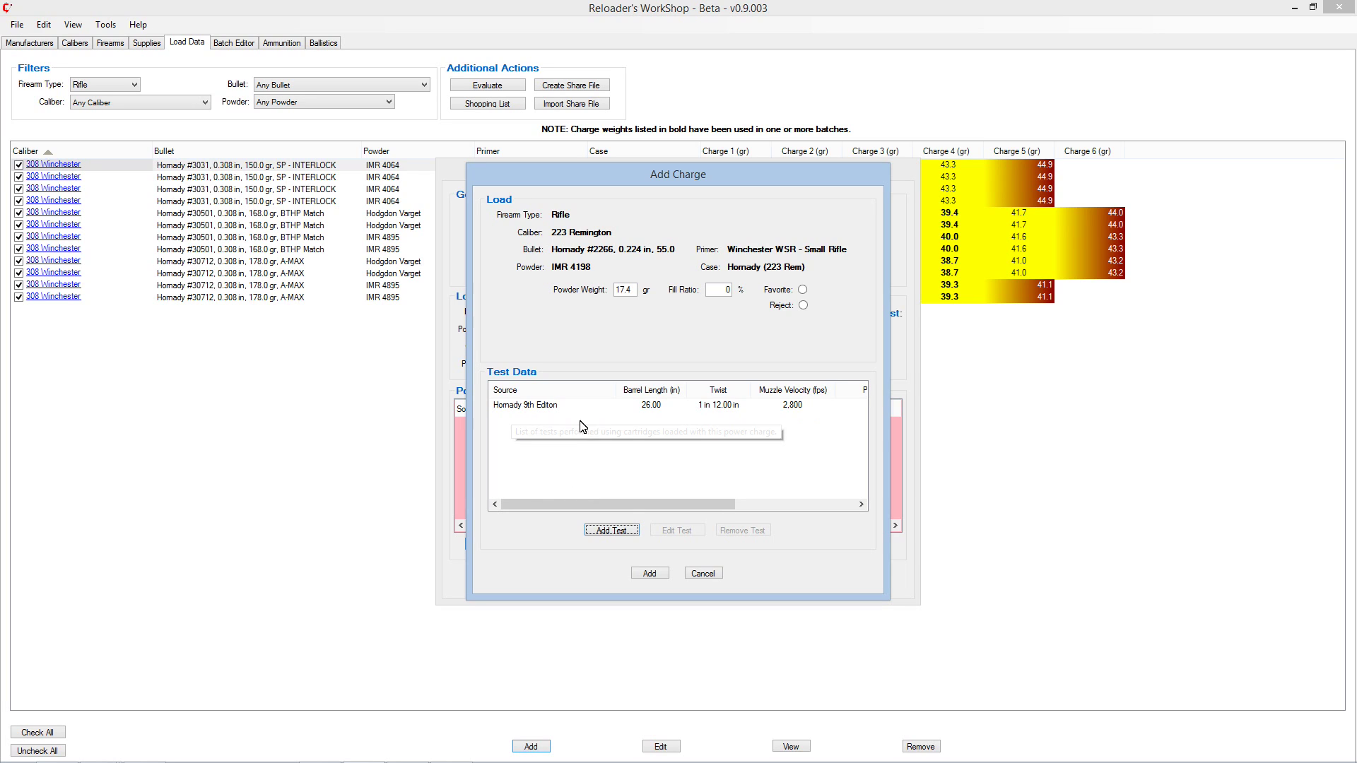
# Review the test data columns and add the 17.4 gr charge to the load.
pyautogui.moveTo(608, 504); pyautogui.dragTo(697, 506)
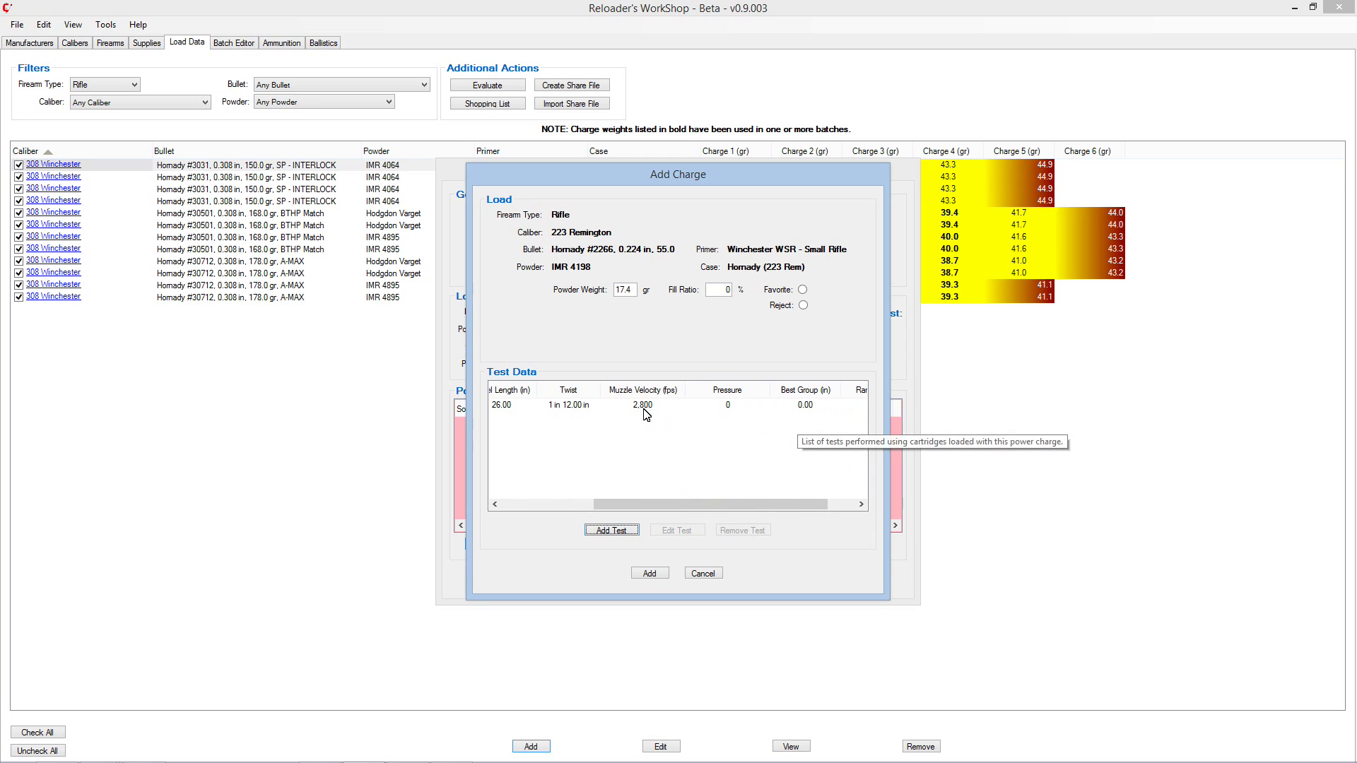
pyautogui.moveTo(806, 511); pyautogui.dragTo(703, 503)
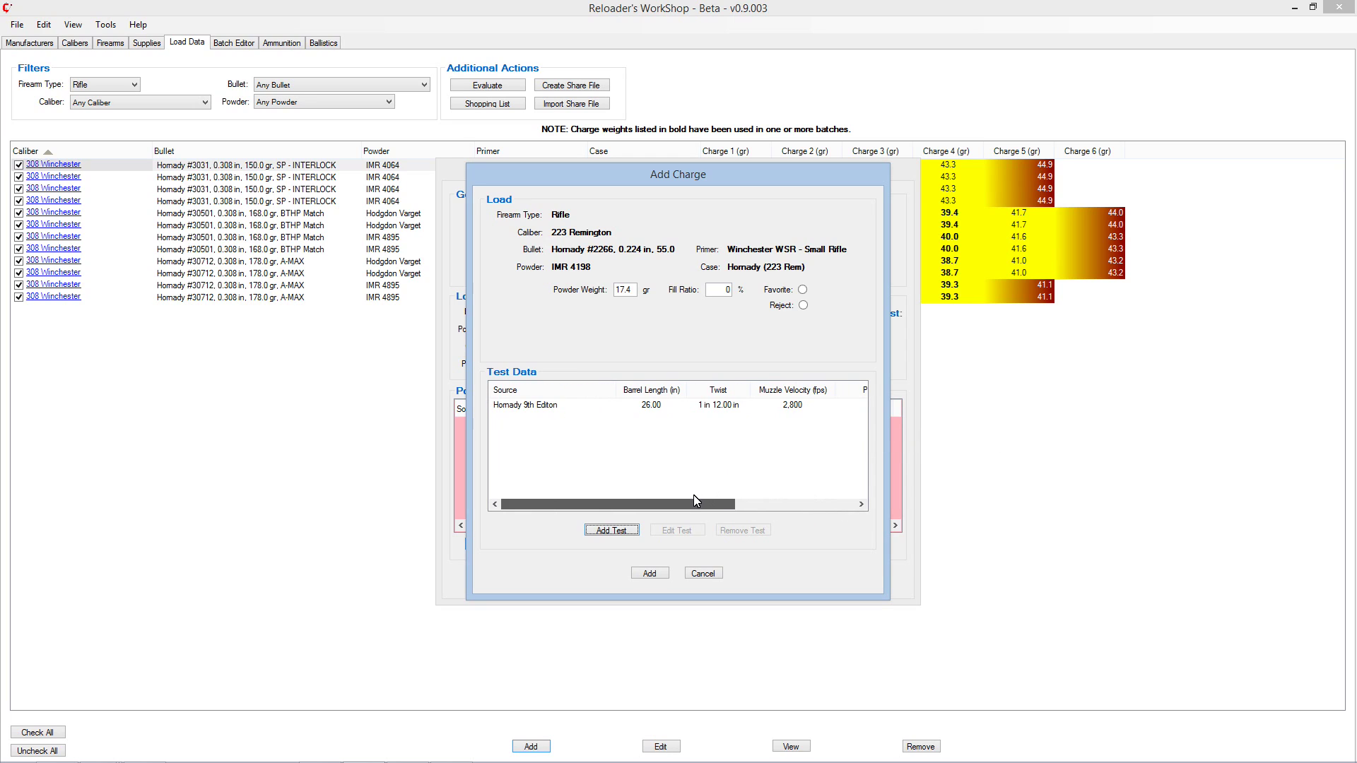
pyautogui.click(652, 575)
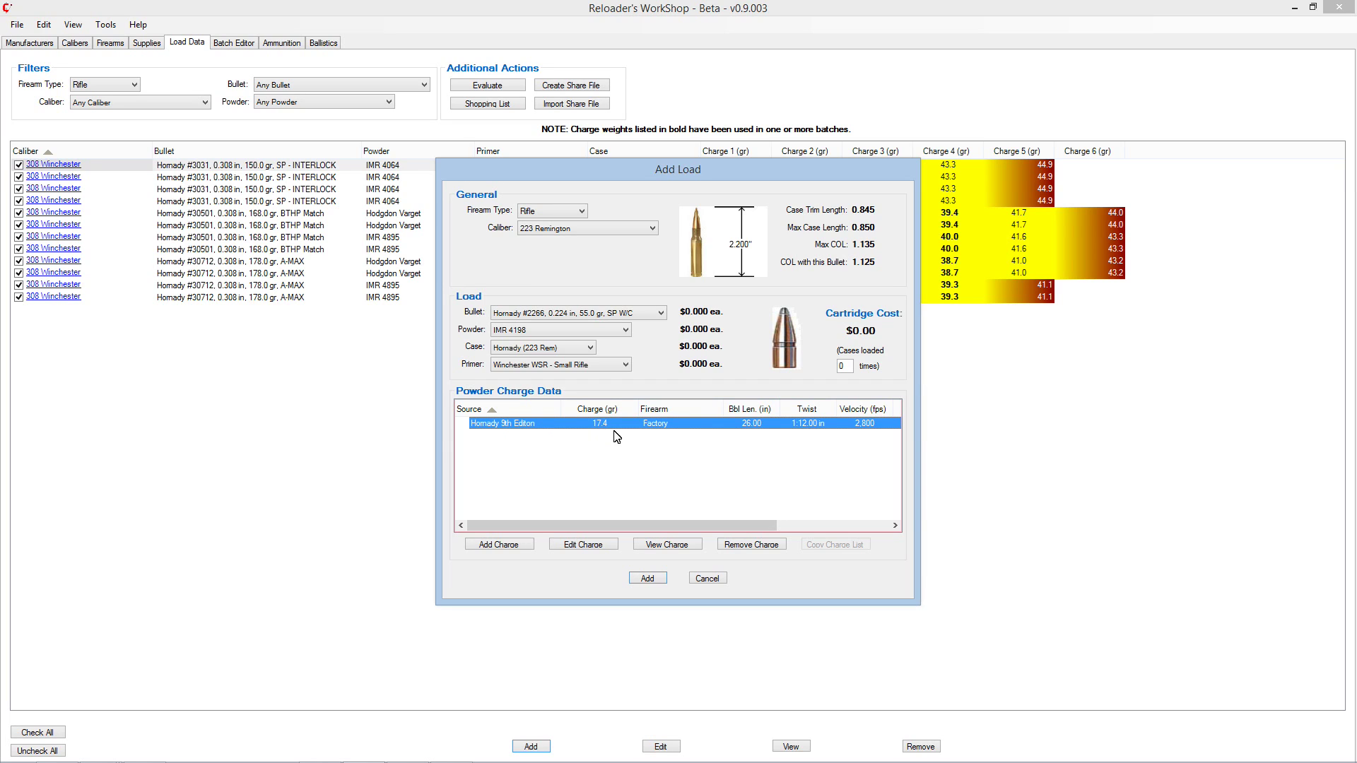
pyautogui.moveTo(755, 523); pyautogui.dragTo(620, 452)
# Add an 18.2 gr charge with a test at 2900 fps muzzle velocity, keeping the prefilled source, barrel length and twist rate.
pyautogui.click(502, 545)
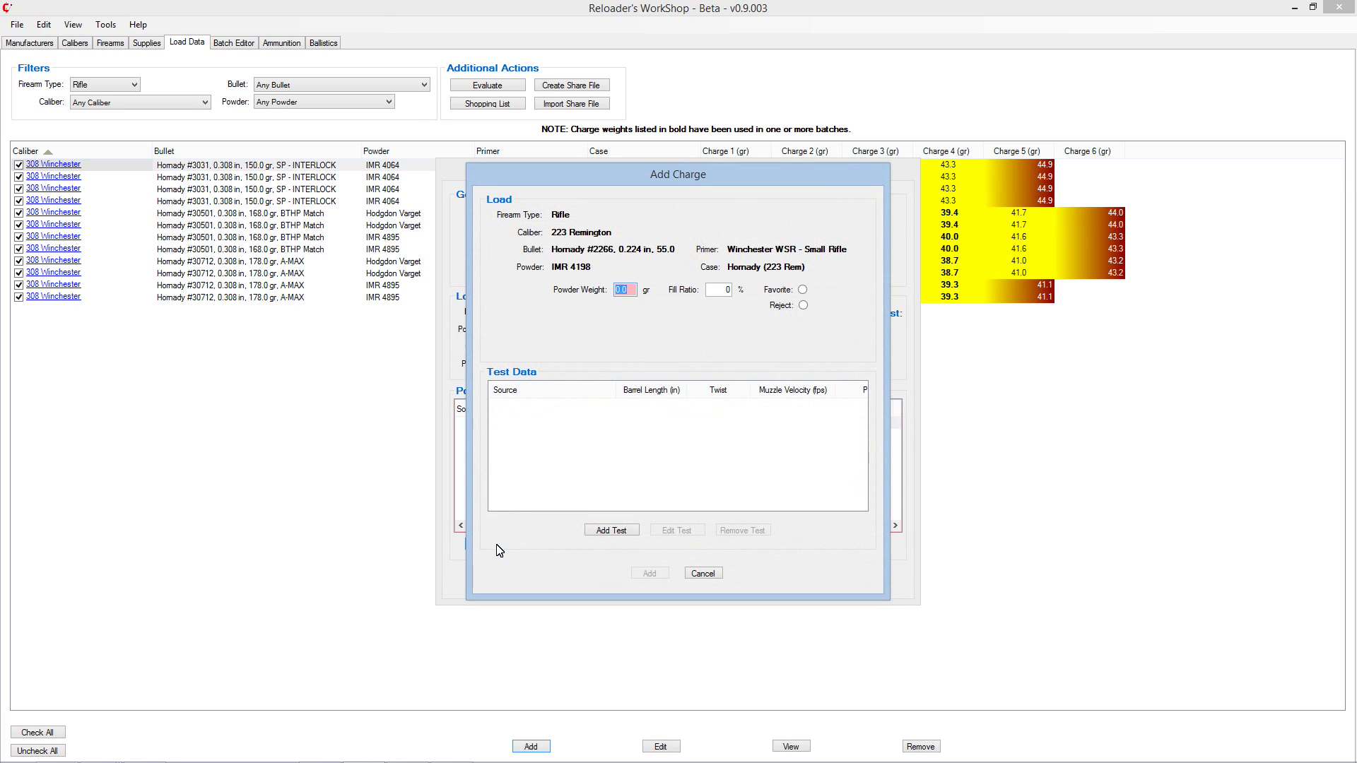
pyautogui.write('18.2')
pyautogui.click(606, 533)
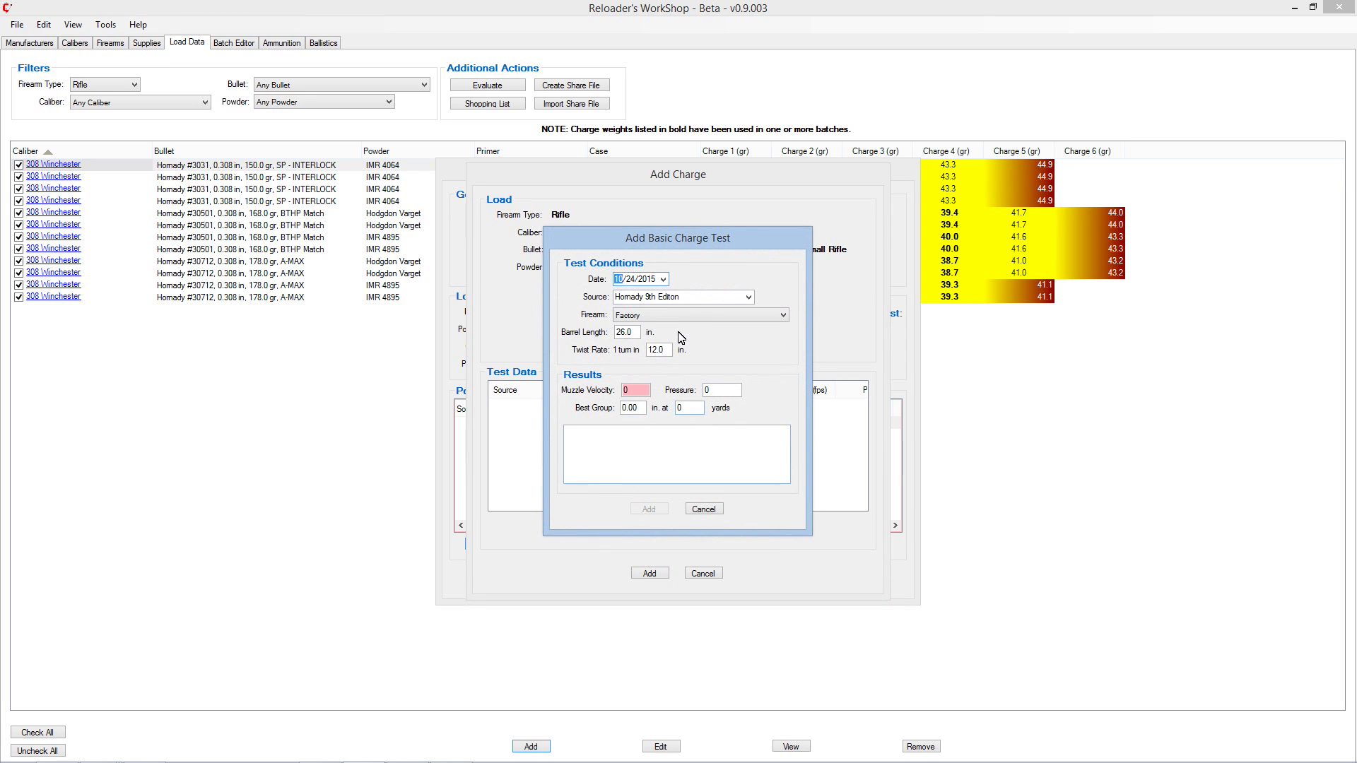
pyautogui.press('Tab')
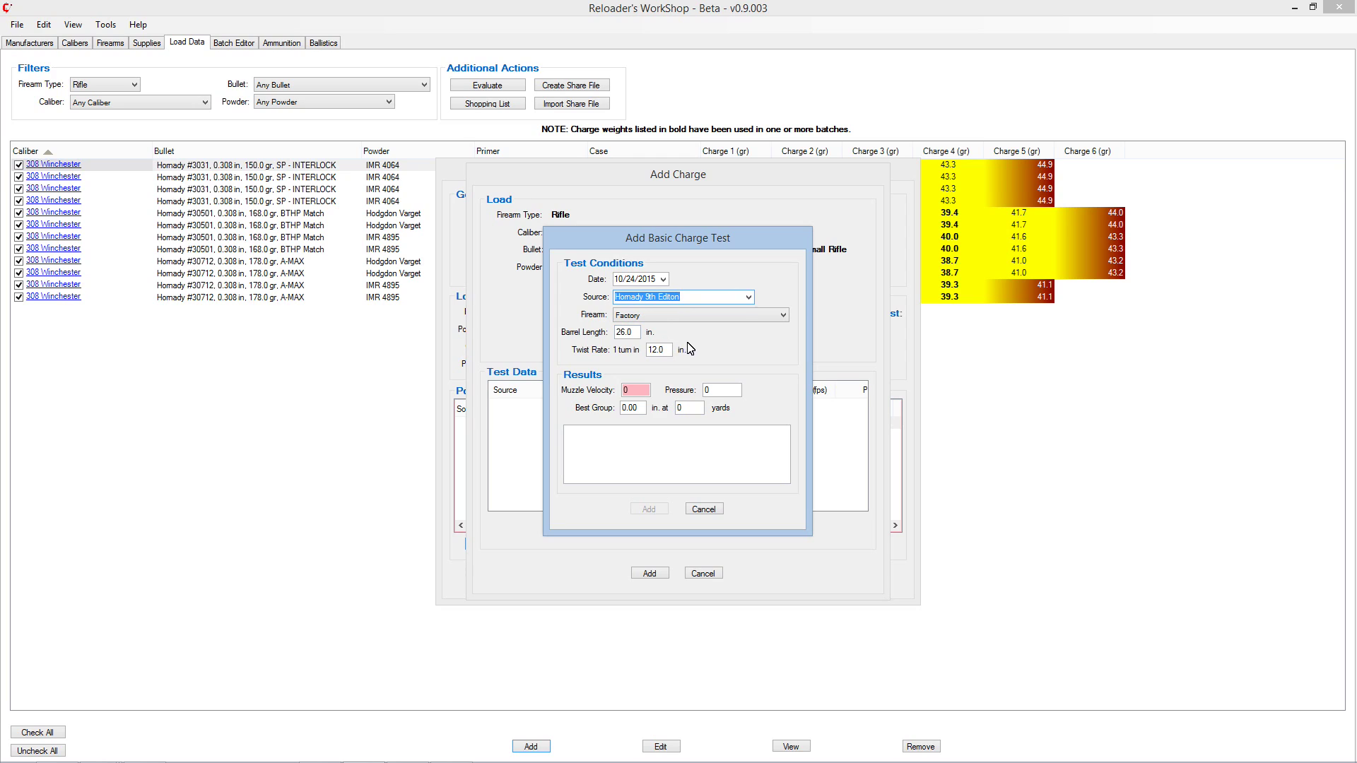
pyautogui.press('Tab')
pyautogui.press('Tab')
pyautogui.press('Tab')
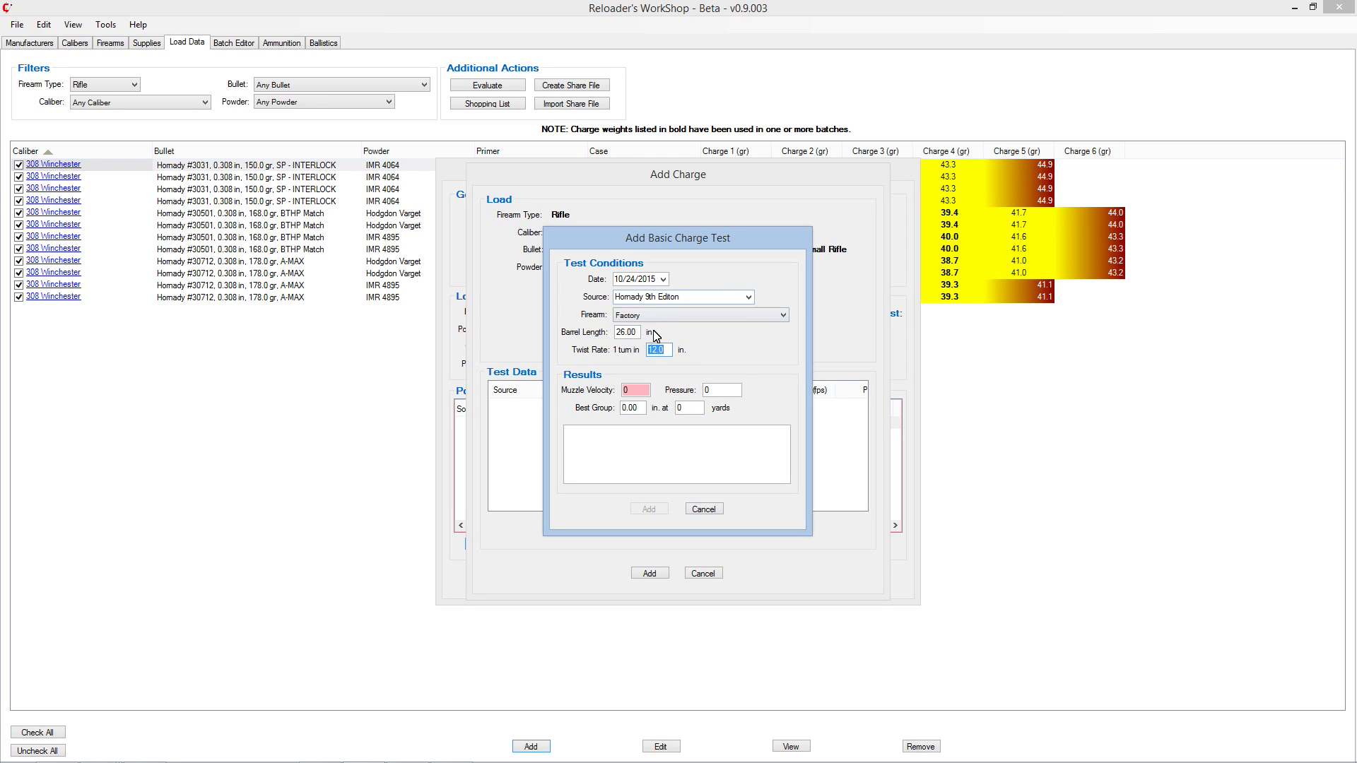
pyautogui.press('Tab')
pyautogui.write('2900')
pyautogui.click(649, 509)
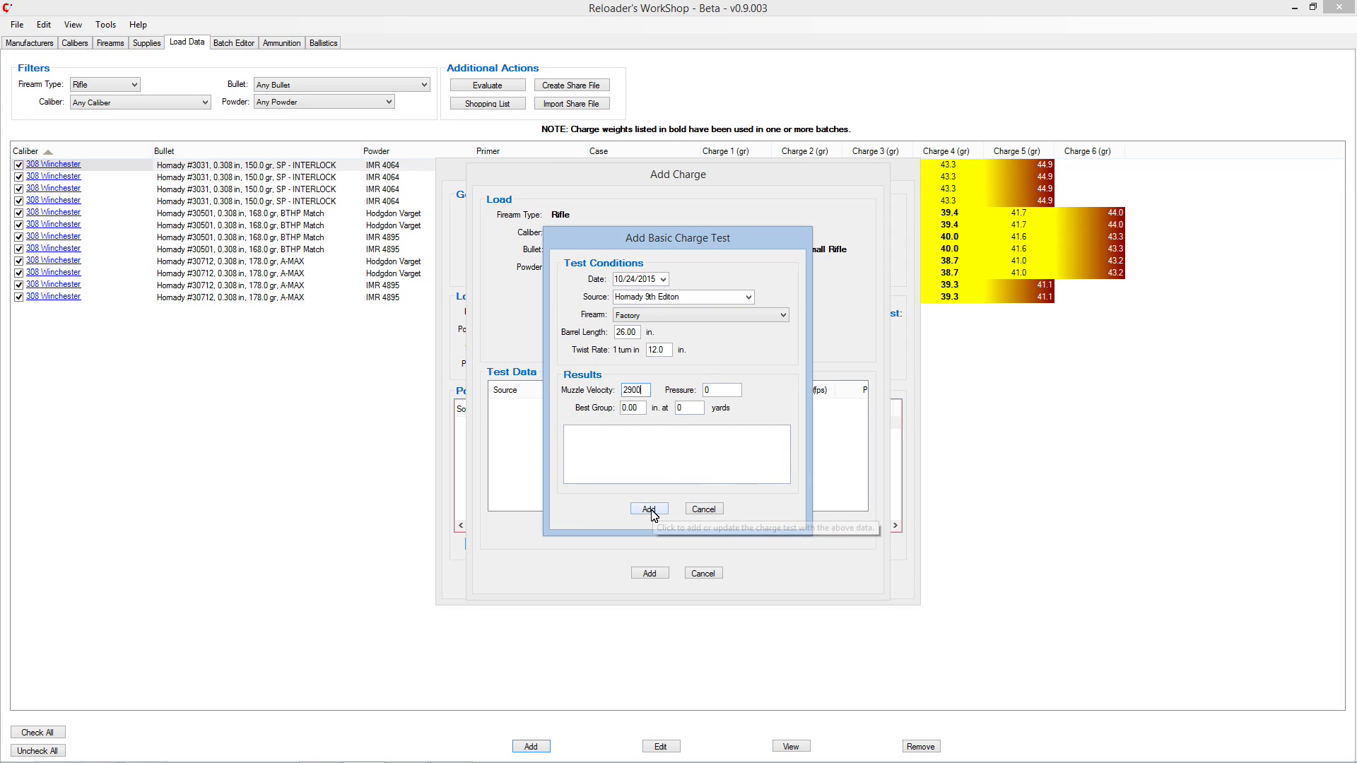
pyautogui.click(650, 573)
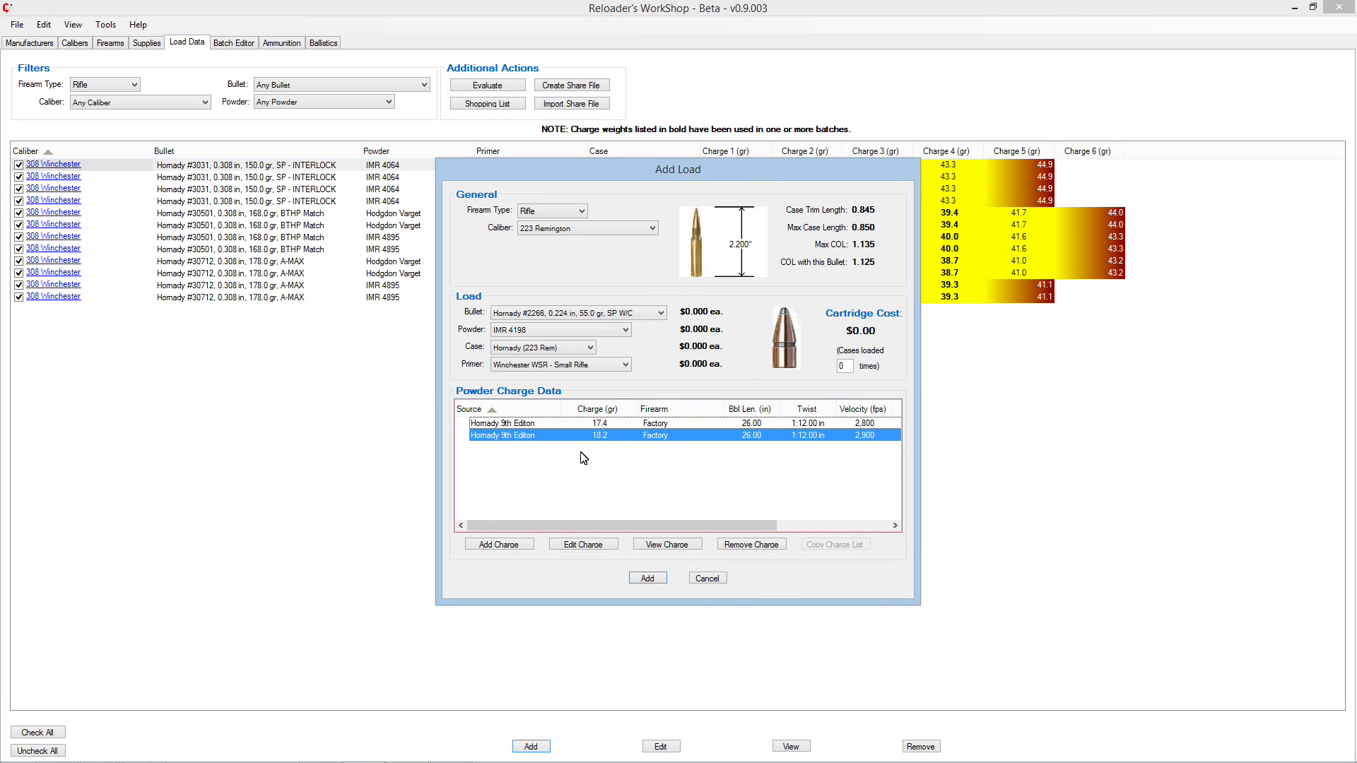
# Add a 19.1 gr charge with a test at 3000 fps muzzle velocity, keeping the prefilled test conditions.
pyautogui.click(510, 543)
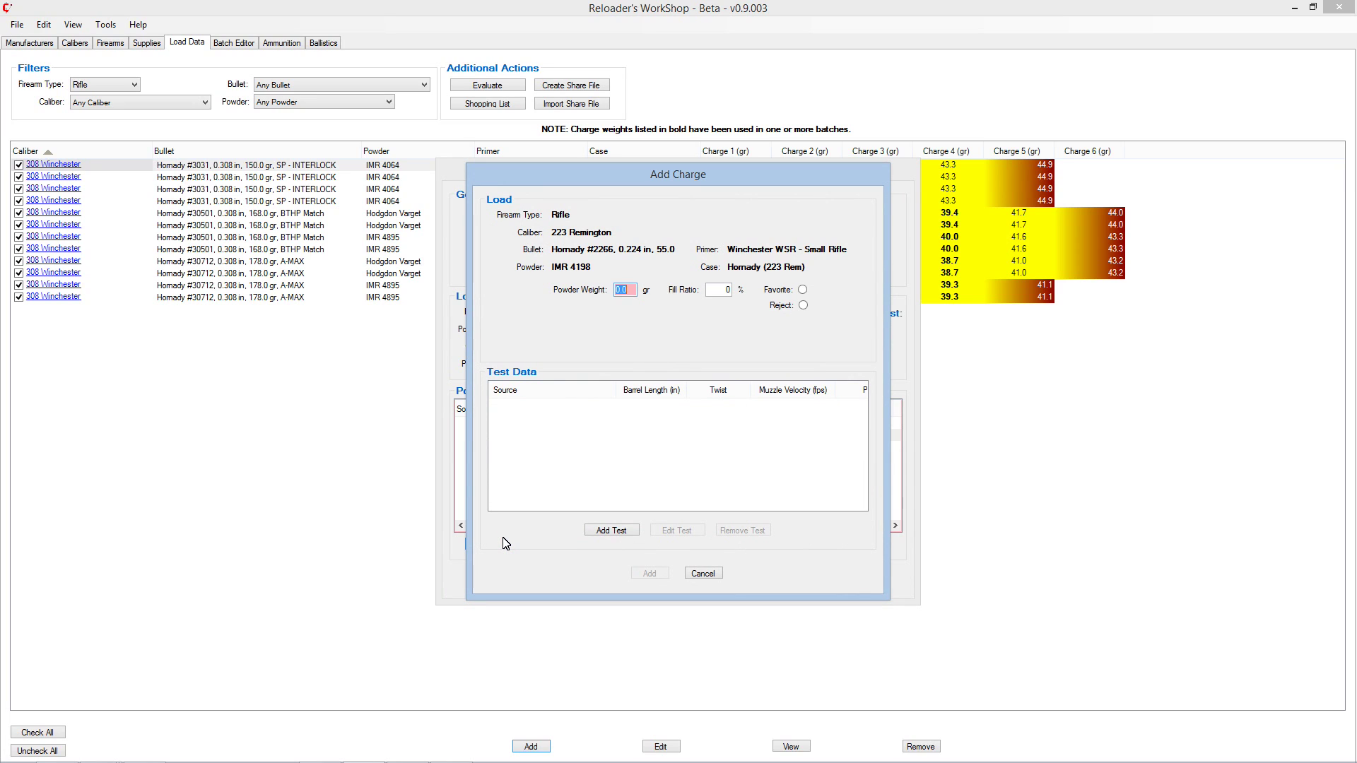
pyautogui.write('19')
pyautogui.click(605, 530)
pyautogui.press('Tab')
pyautogui.press('Tab')
pyautogui.press('Tab')
pyautogui.press('Tab')
pyautogui.press('Tab')
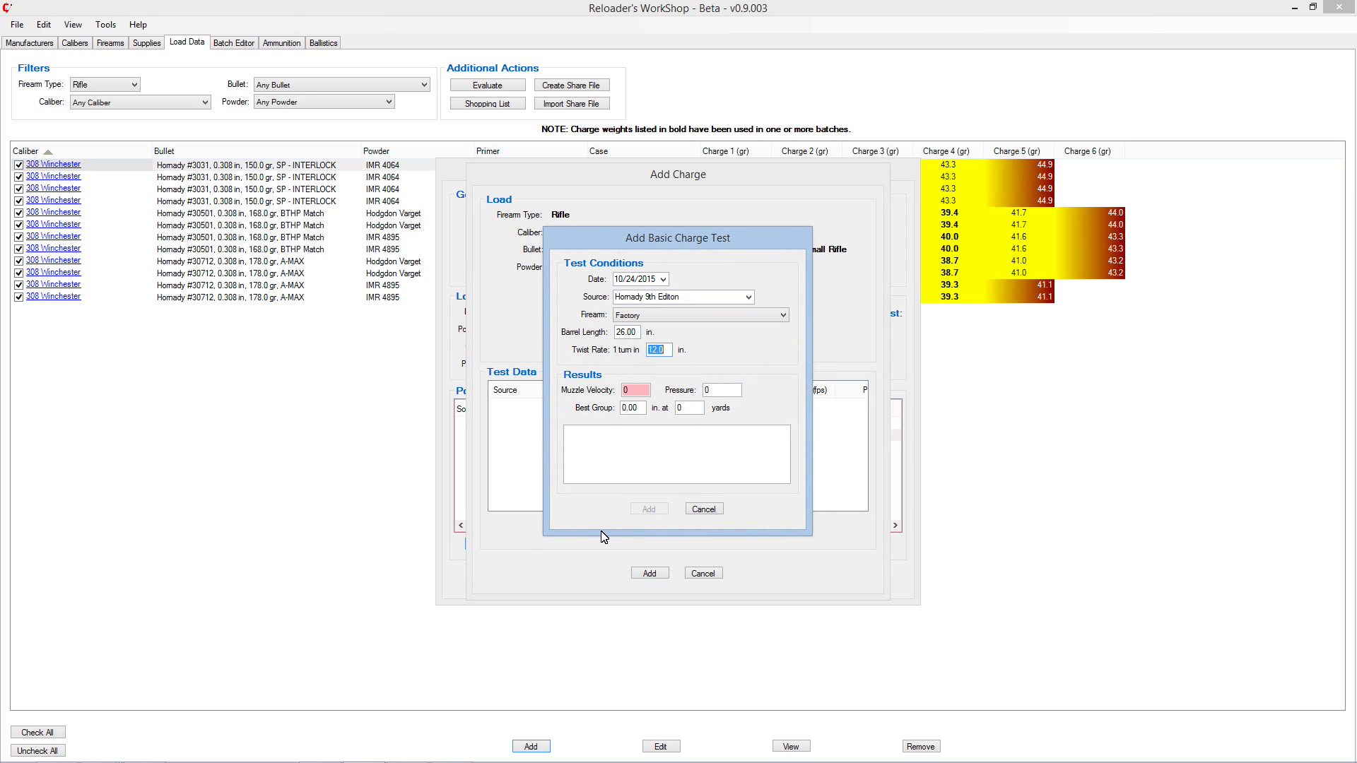
pyautogui.write('3000')
pyautogui.click(649, 508)
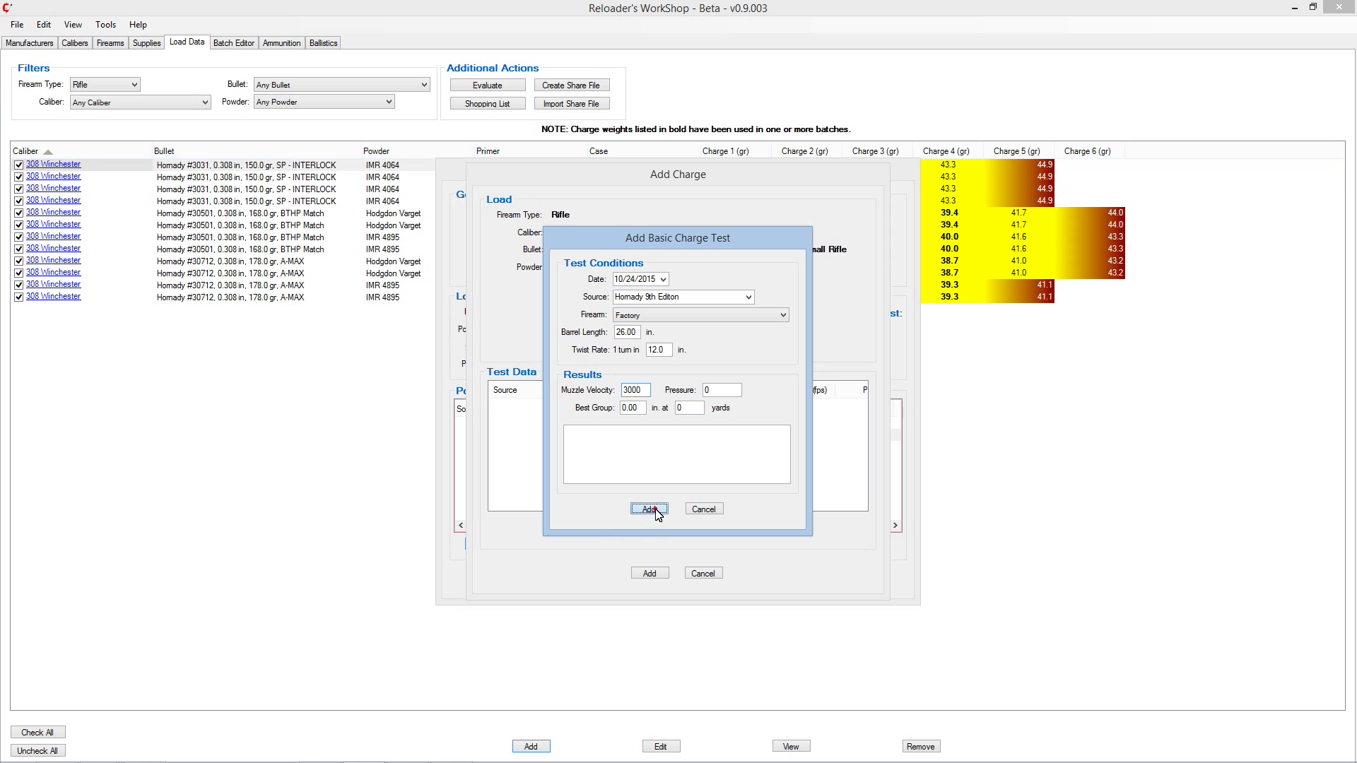
pyautogui.click(655, 576)
# Add a 20.0 gr charge with a test at 3100 fps muzzle velocity, keeping the prefilled test conditions.
pyautogui.click(498, 545)
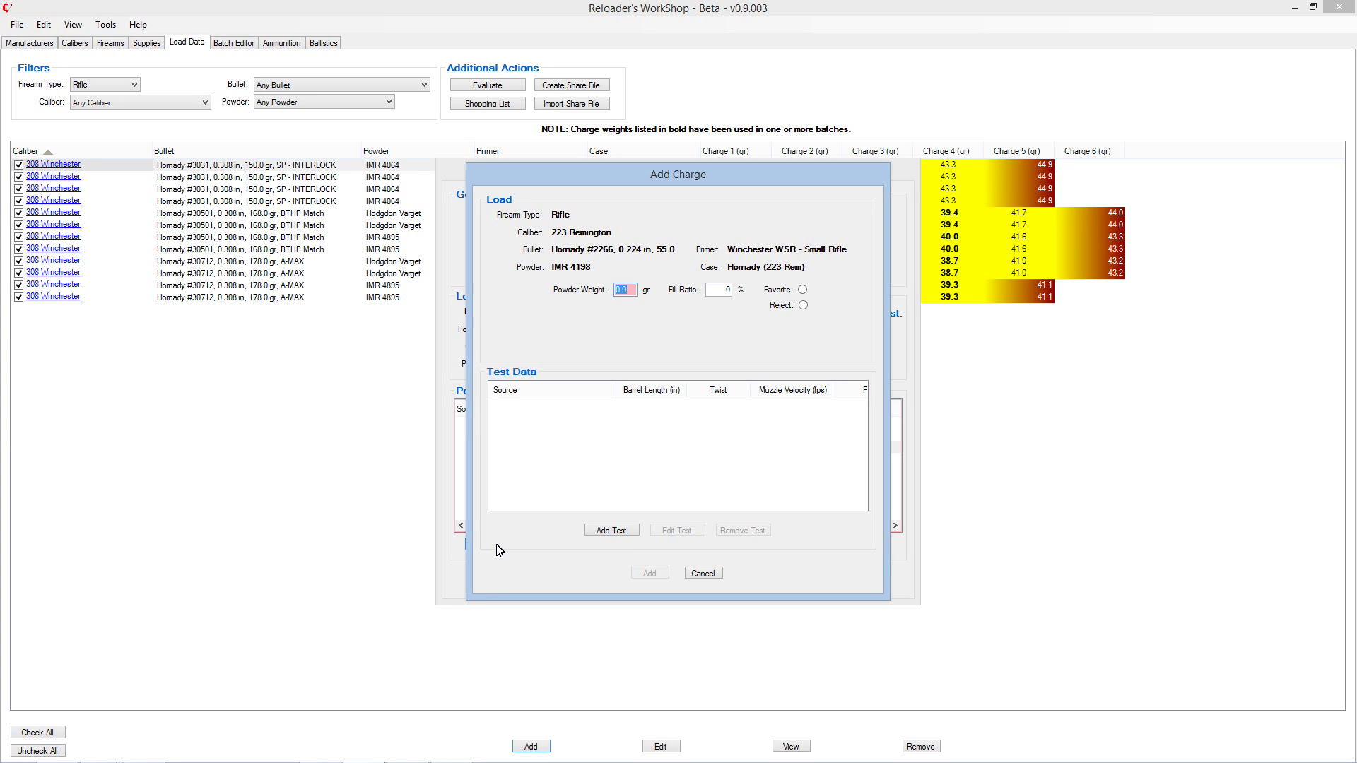
pyautogui.write('20')
pyautogui.click(597, 531)
pyautogui.press('Tab')
pyautogui.press('Tab')
pyautogui.press('Tab')
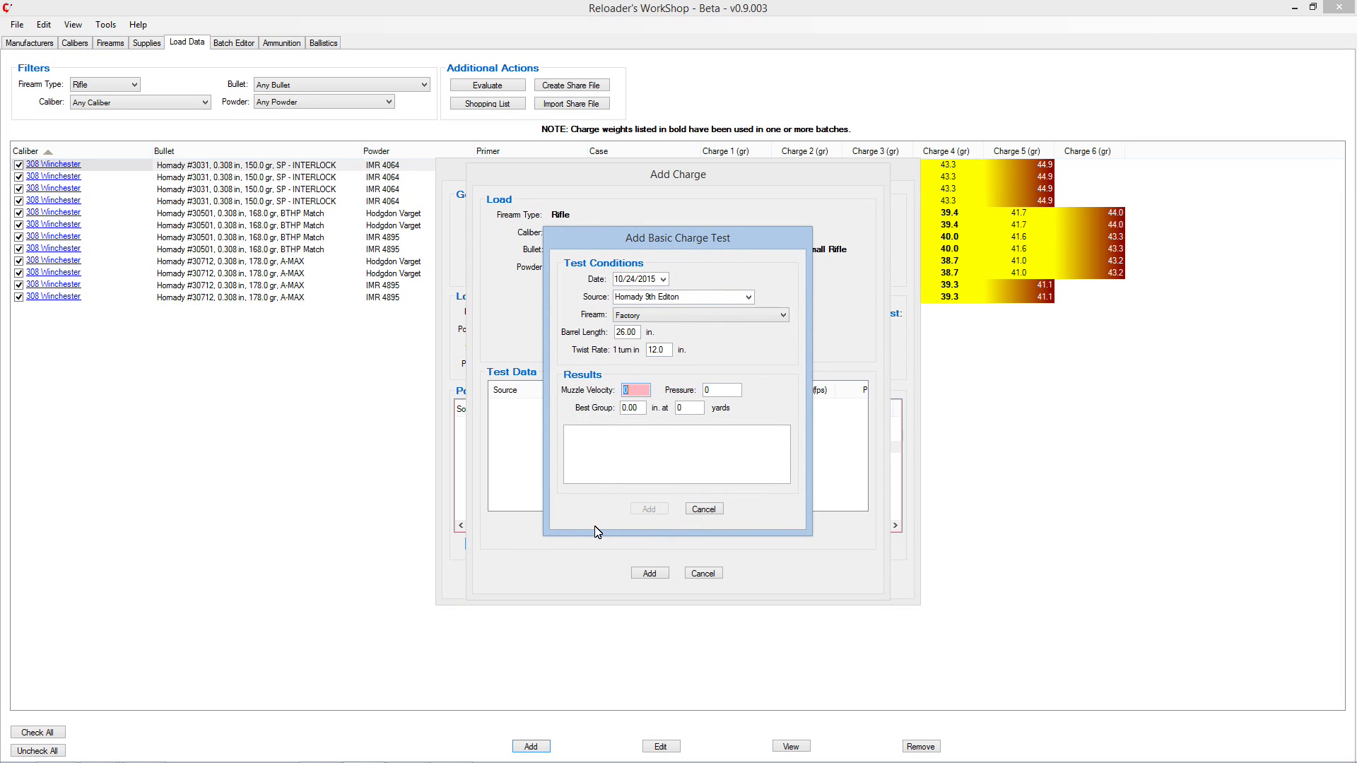
pyautogui.write('3100')
pyautogui.click(661, 509)
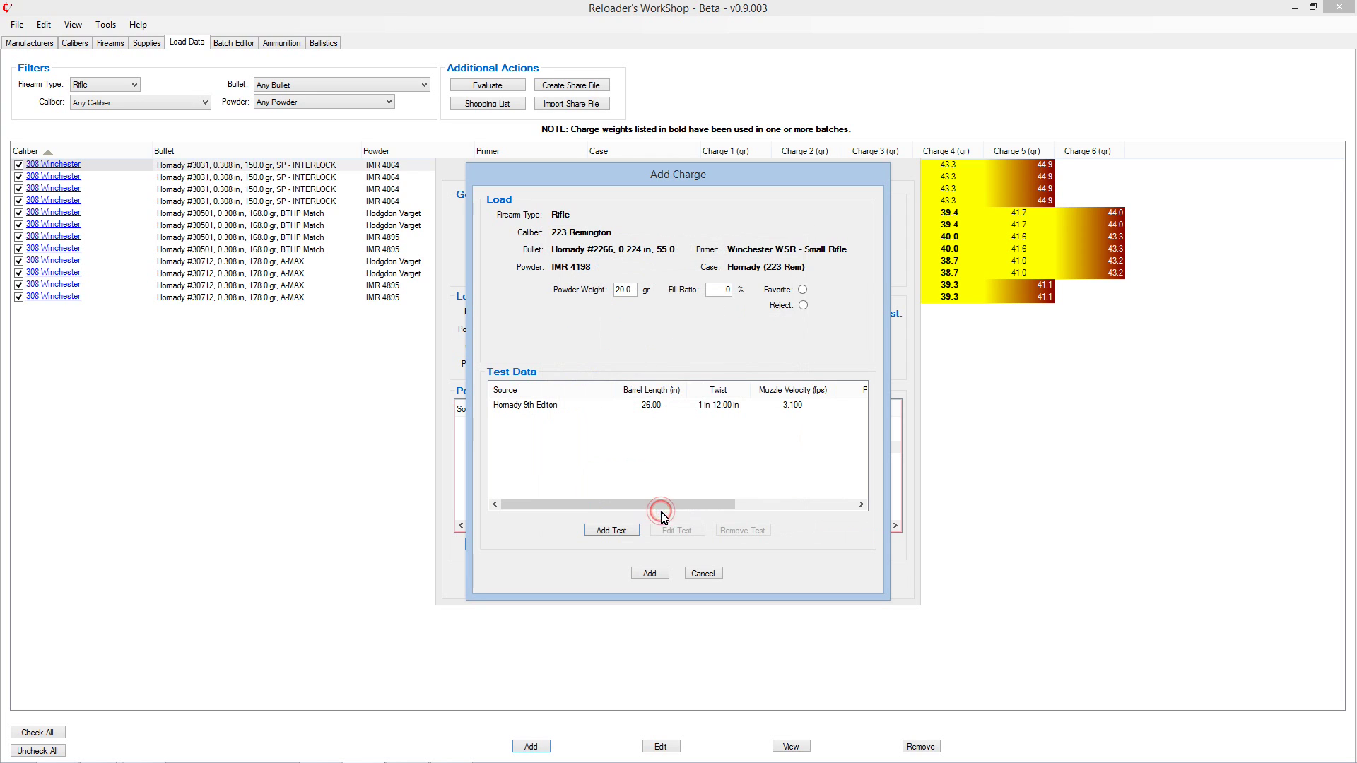
pyautogui.click(655, 575)
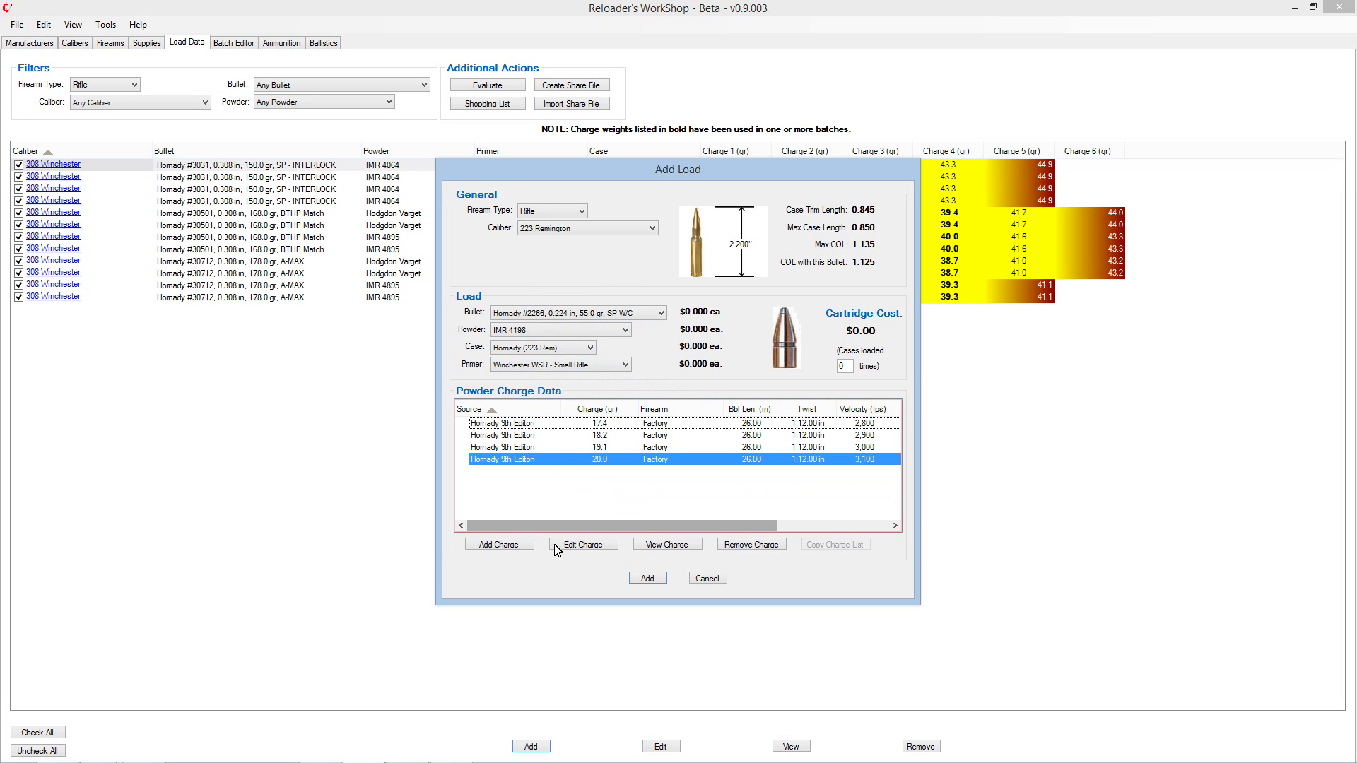
# Save the new 223 Remington load to the load data and reopen it to review its entries without editing.
pyautogui.click(647, 579)
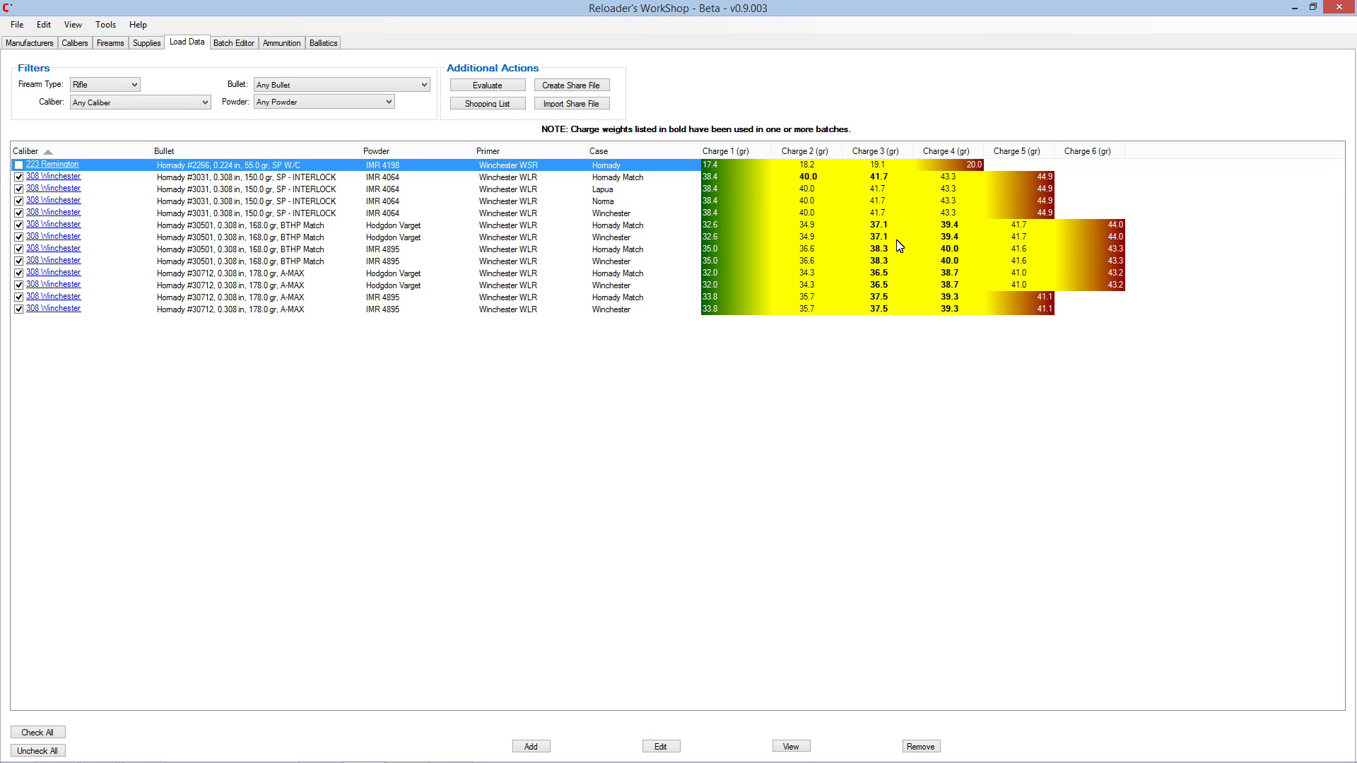
pyautogui.click(658, 748)
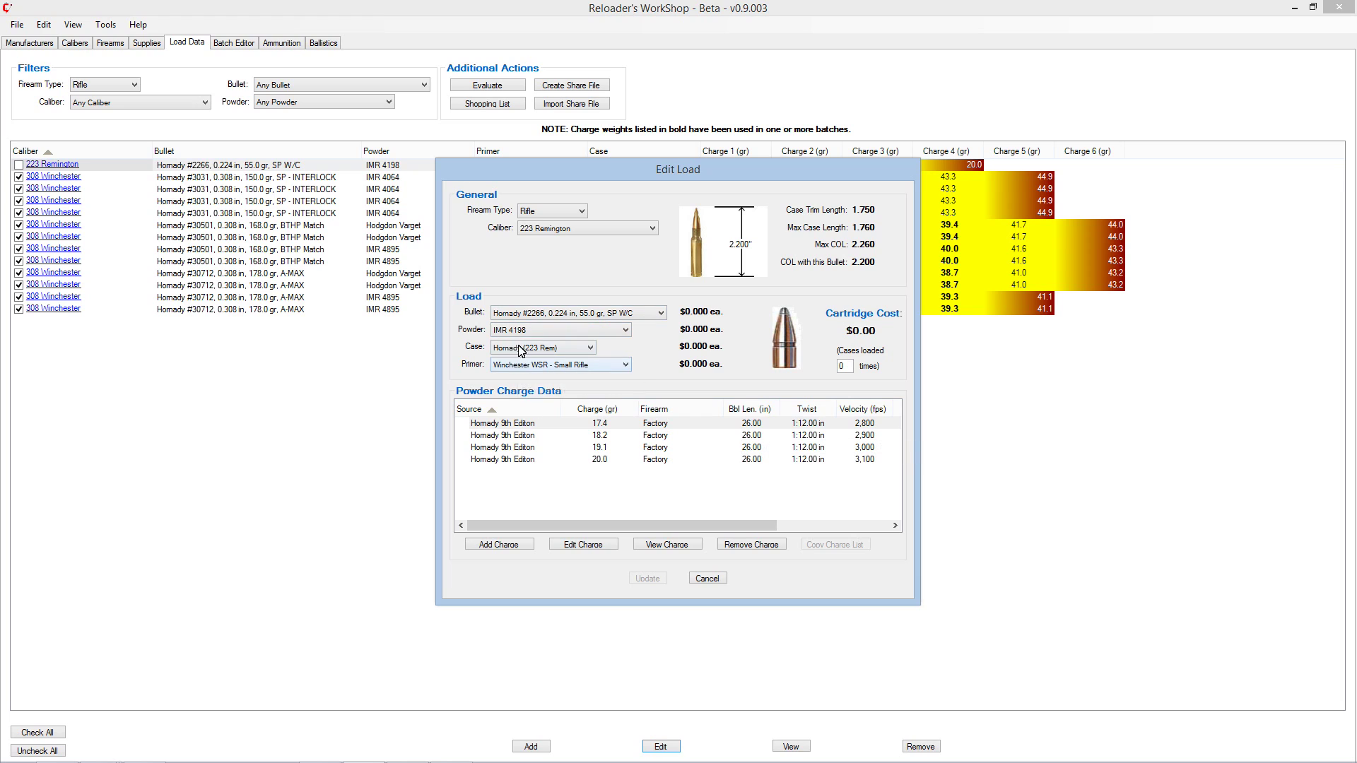
pyautogui.click(708, 579)
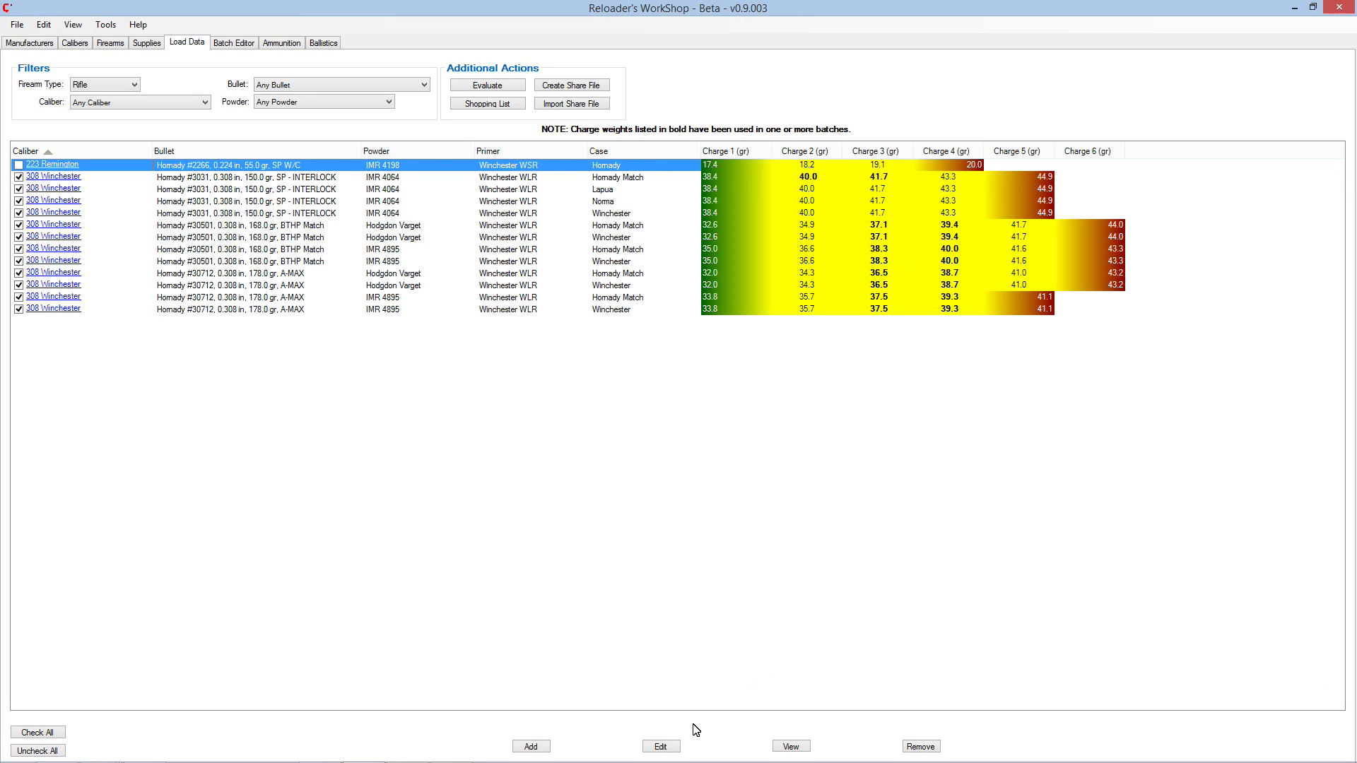
# Review the powder charges listed in the 223 Remington load and close it without editing.
pyautogui.click(660, 746)
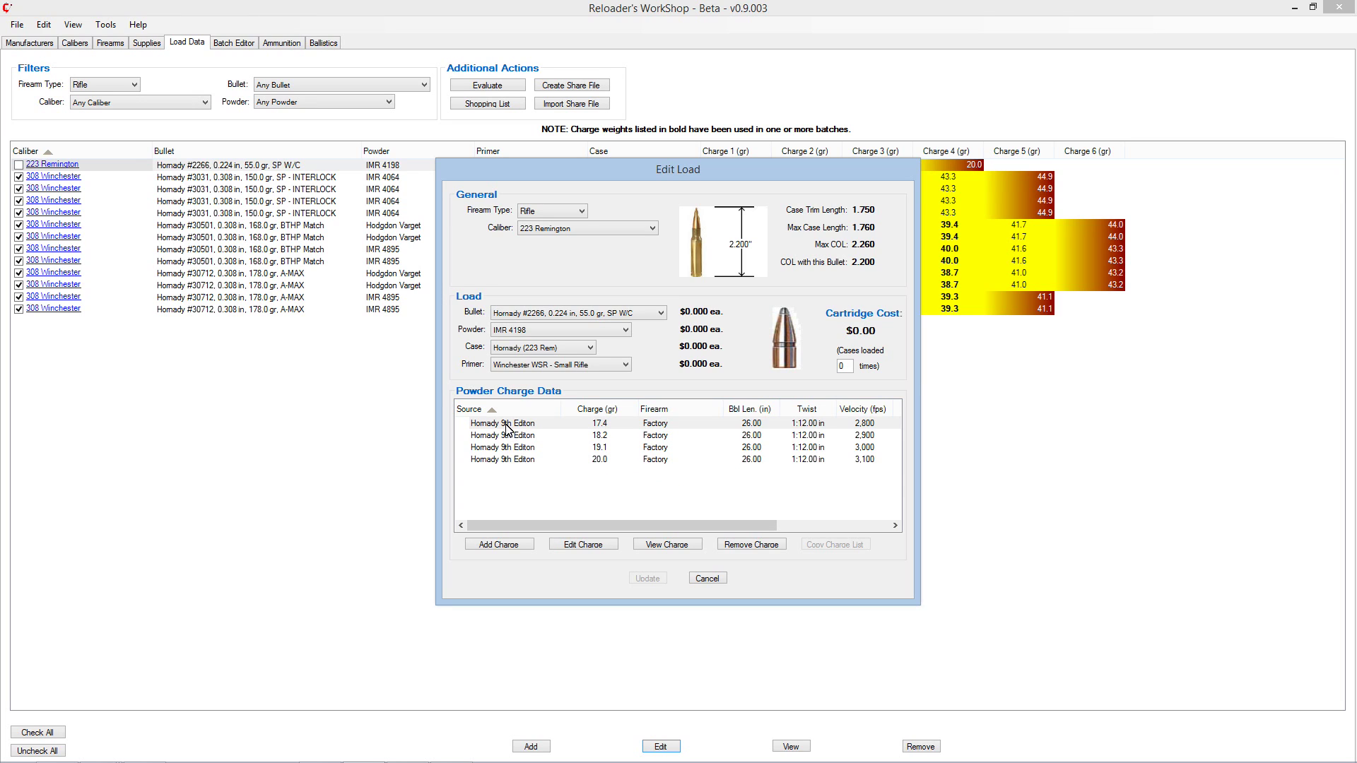
pyautogui.click(707, 580)
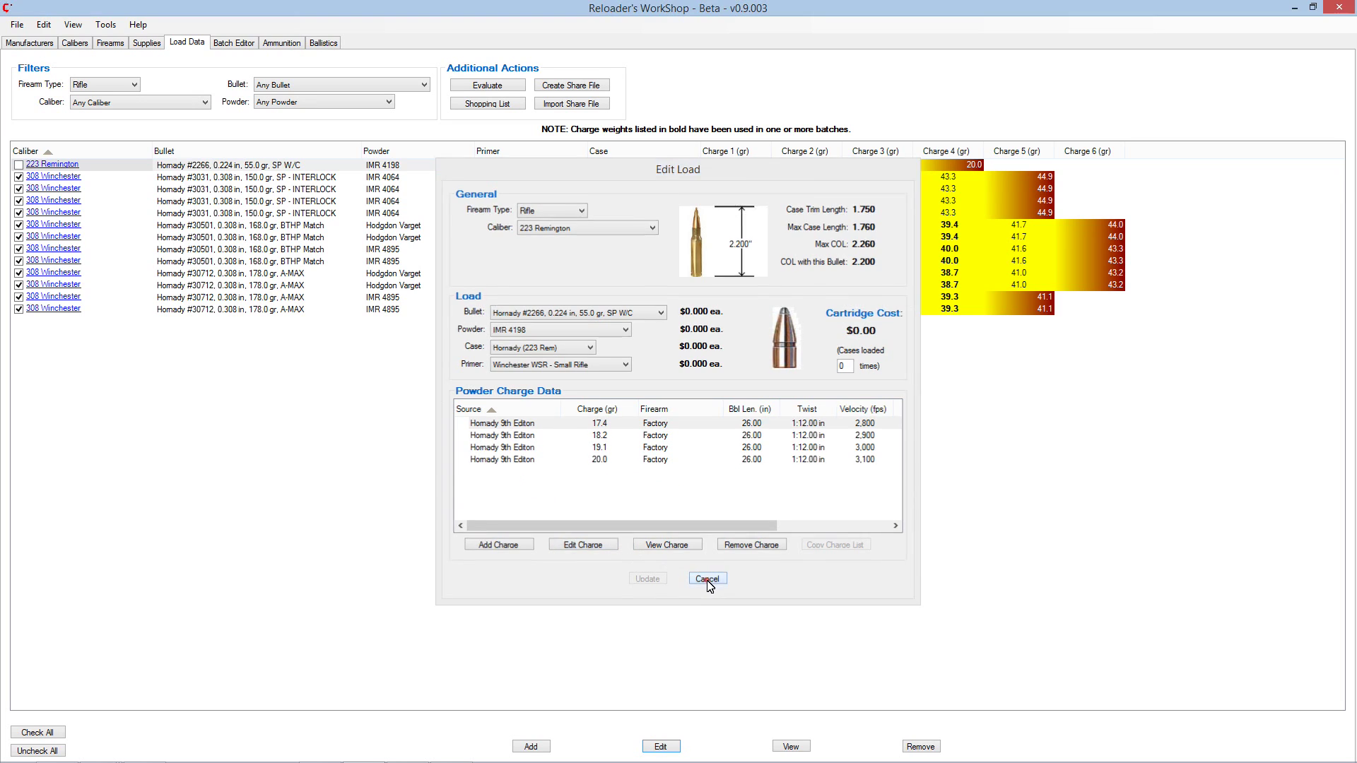
# Open the 308 Winchester load with Hornady #3031 bullet and Hornady Match case, and examine its 40.0 gr charge without changing it.
pyautogui.click(827, 180)
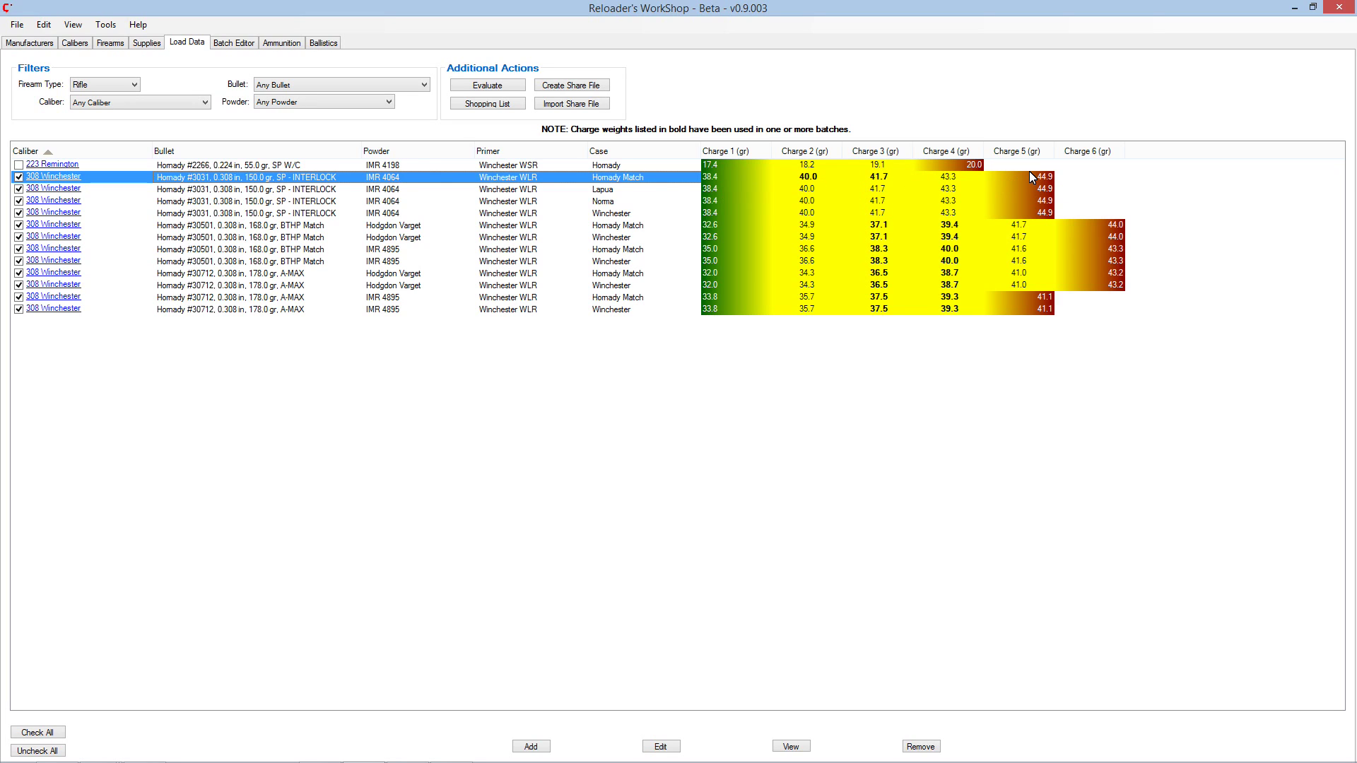
pyautogui.click(659, 747)
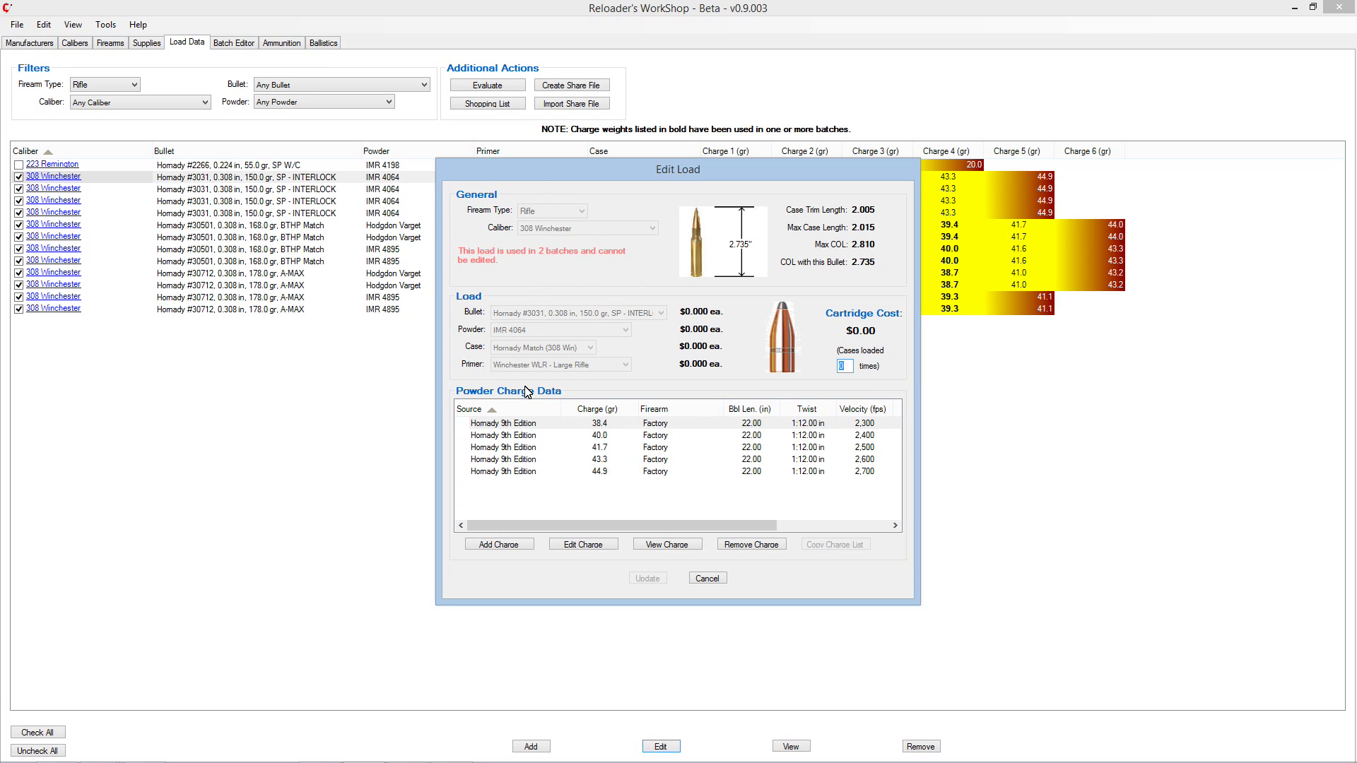
pyautogui.click(519, 436)
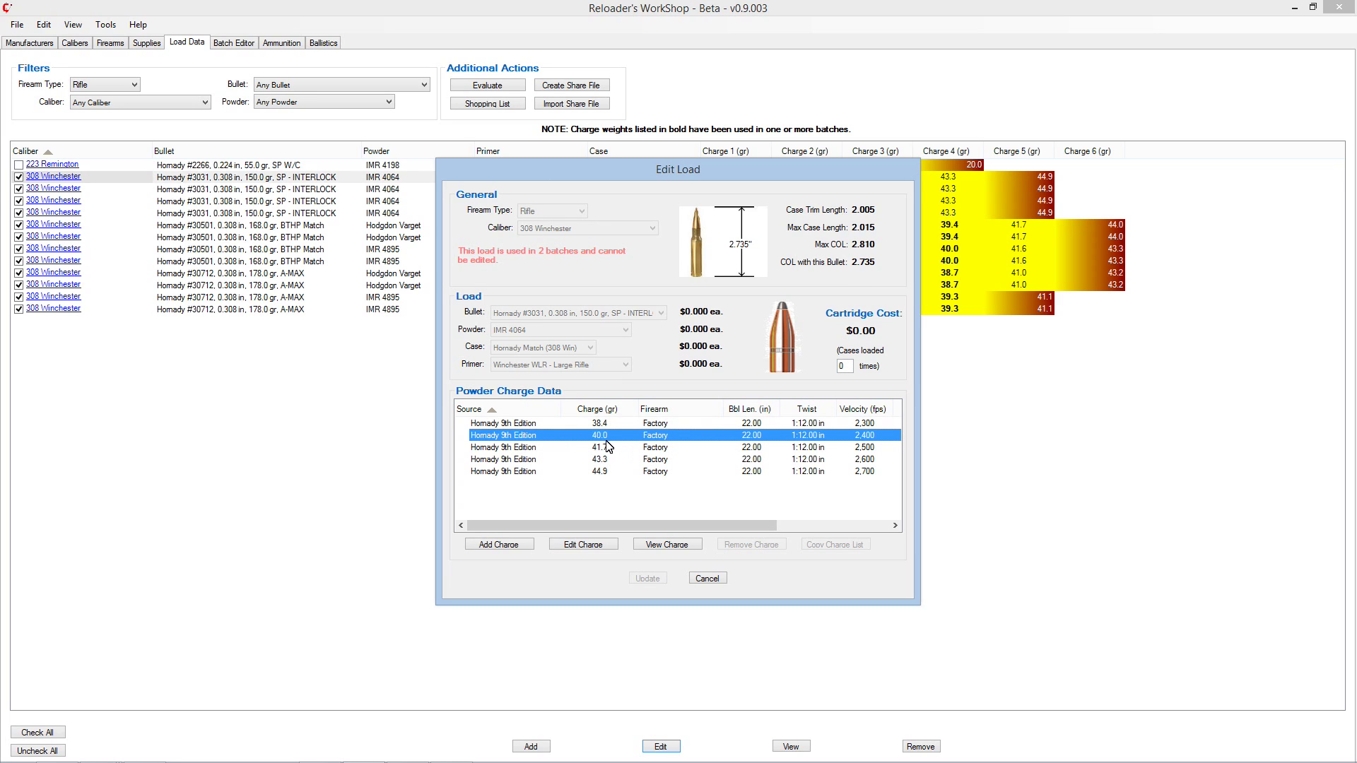
pyautogui.click(580, 544)
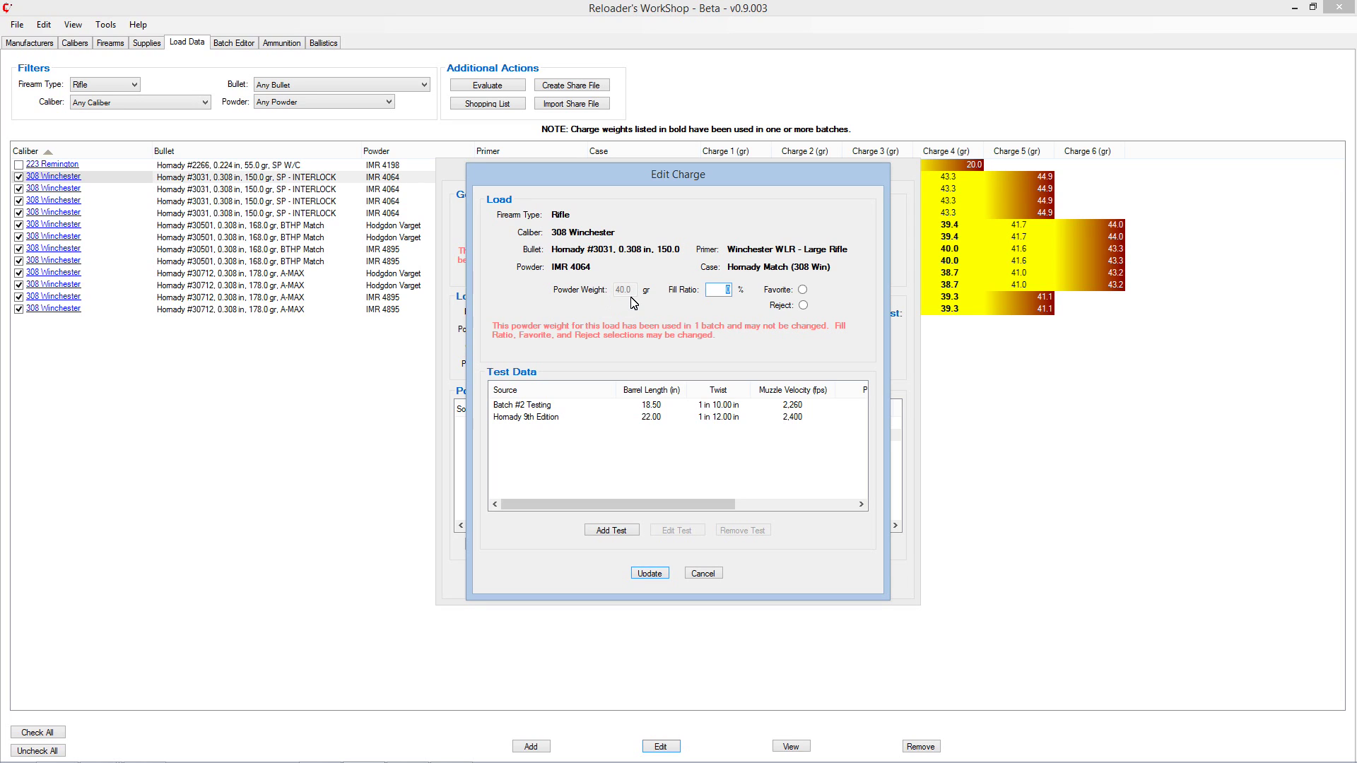
pyautogui.click(703, 574)
# Examine the 38.4 gr charge and its test data in the same 308 Winchester load, and close the load unedited.
pyautogui.click(530, 423)
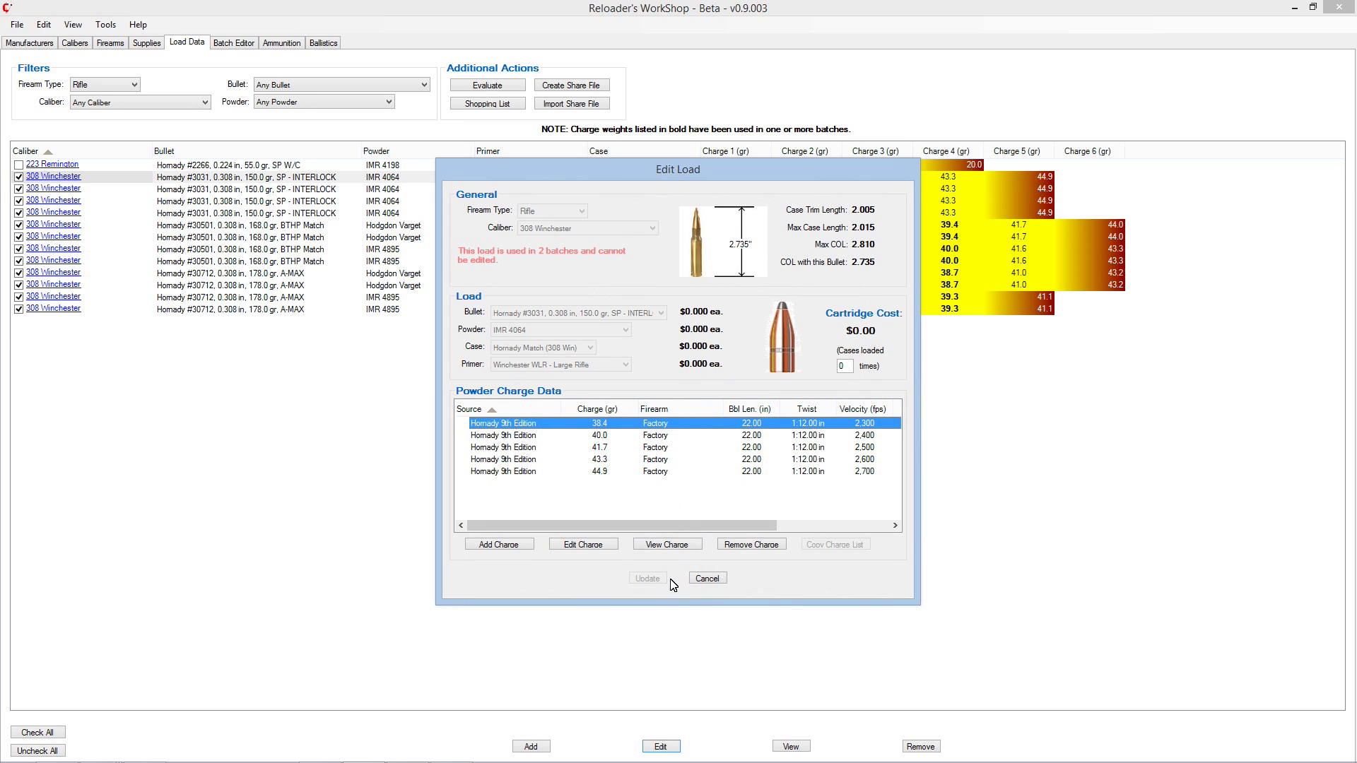
pyautogui.click(584, 545)
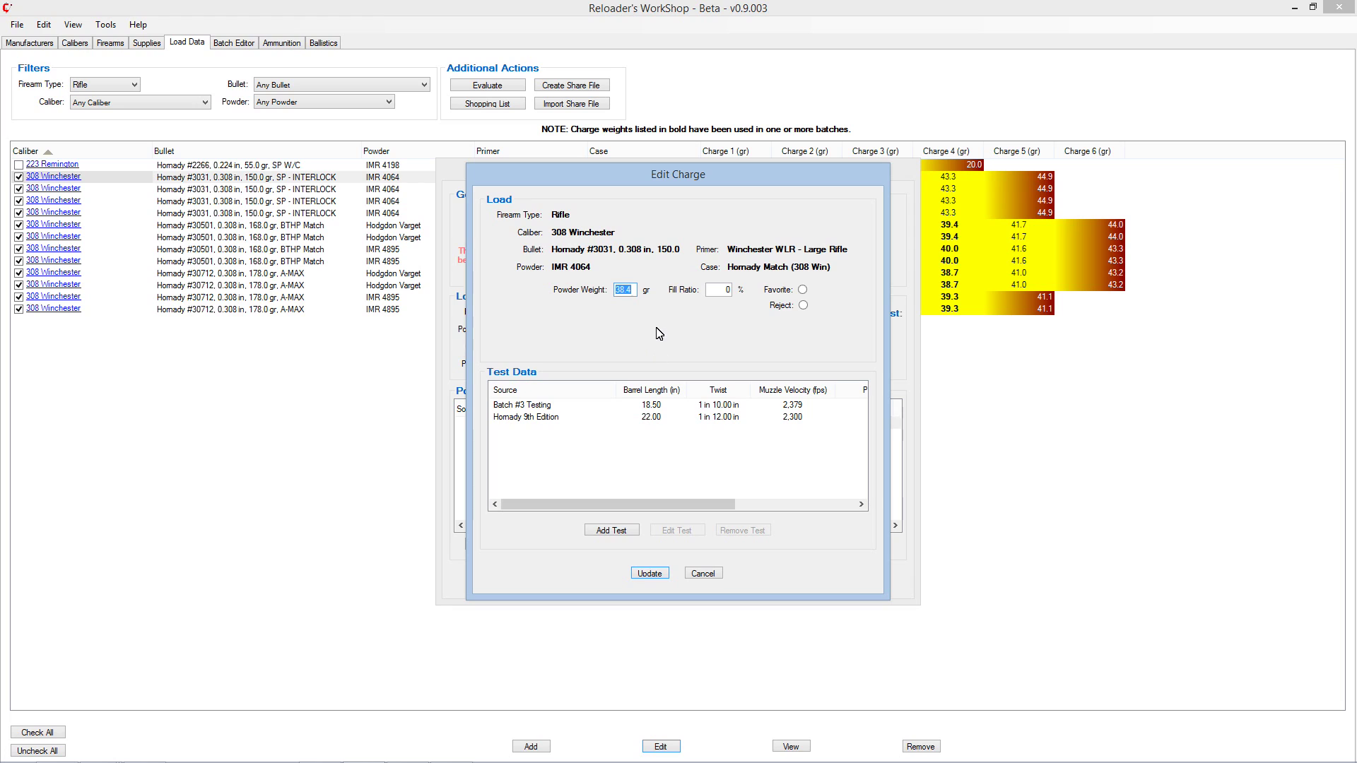
pyautogui.click(704, 576)
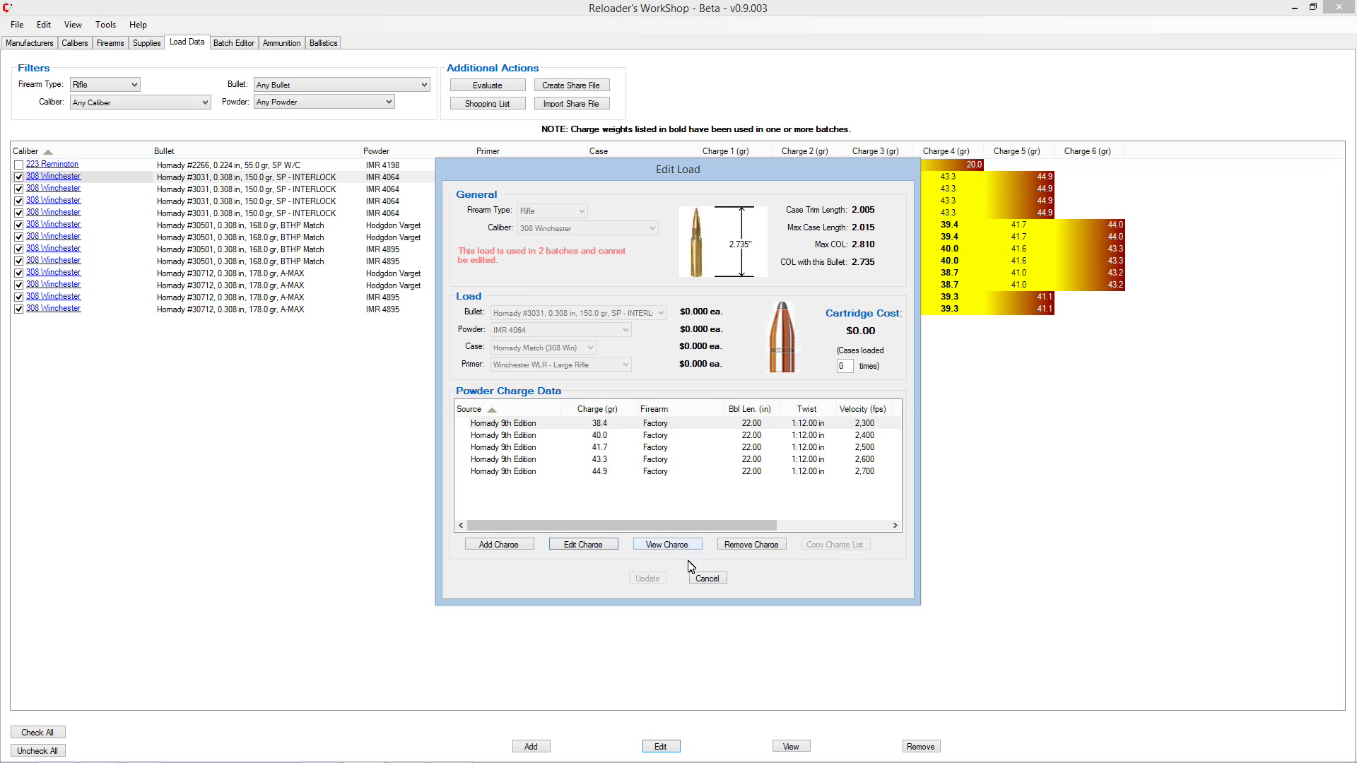
pyautogui.click(708, 579)
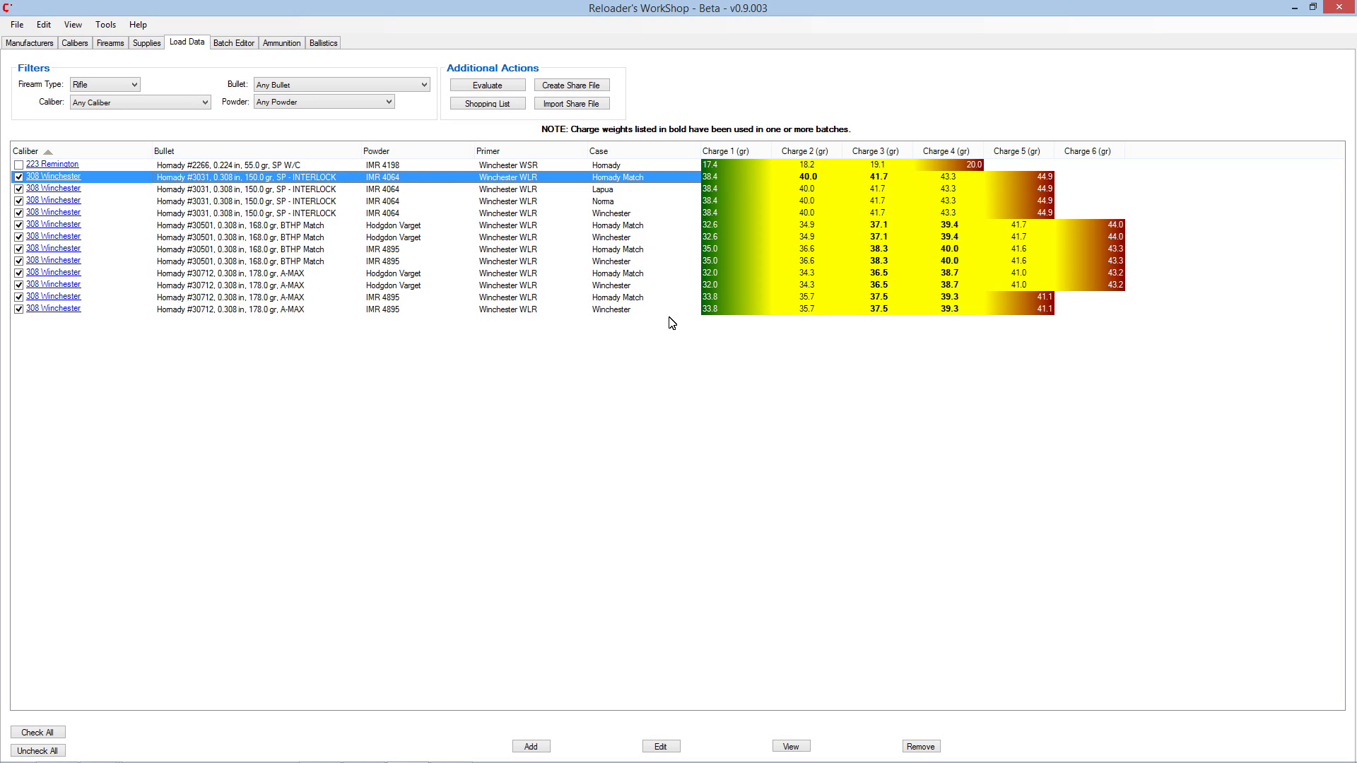
# Compare the general and component details of the Hornady Match 308 Winchester load and the 223 Remington load without editing either.
pyautogui.click(660, 747)
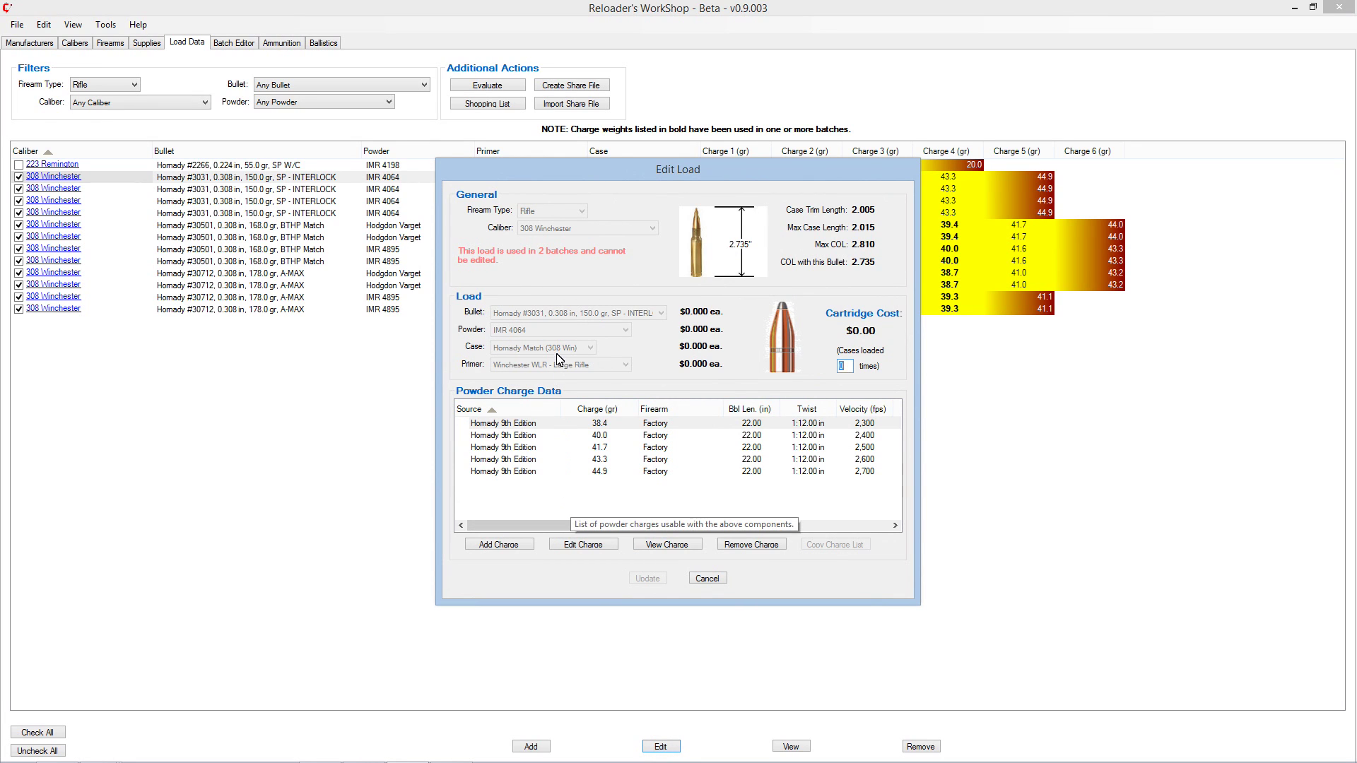
pyautogui.click(707, 579)
pyautogui.click(452, 168)
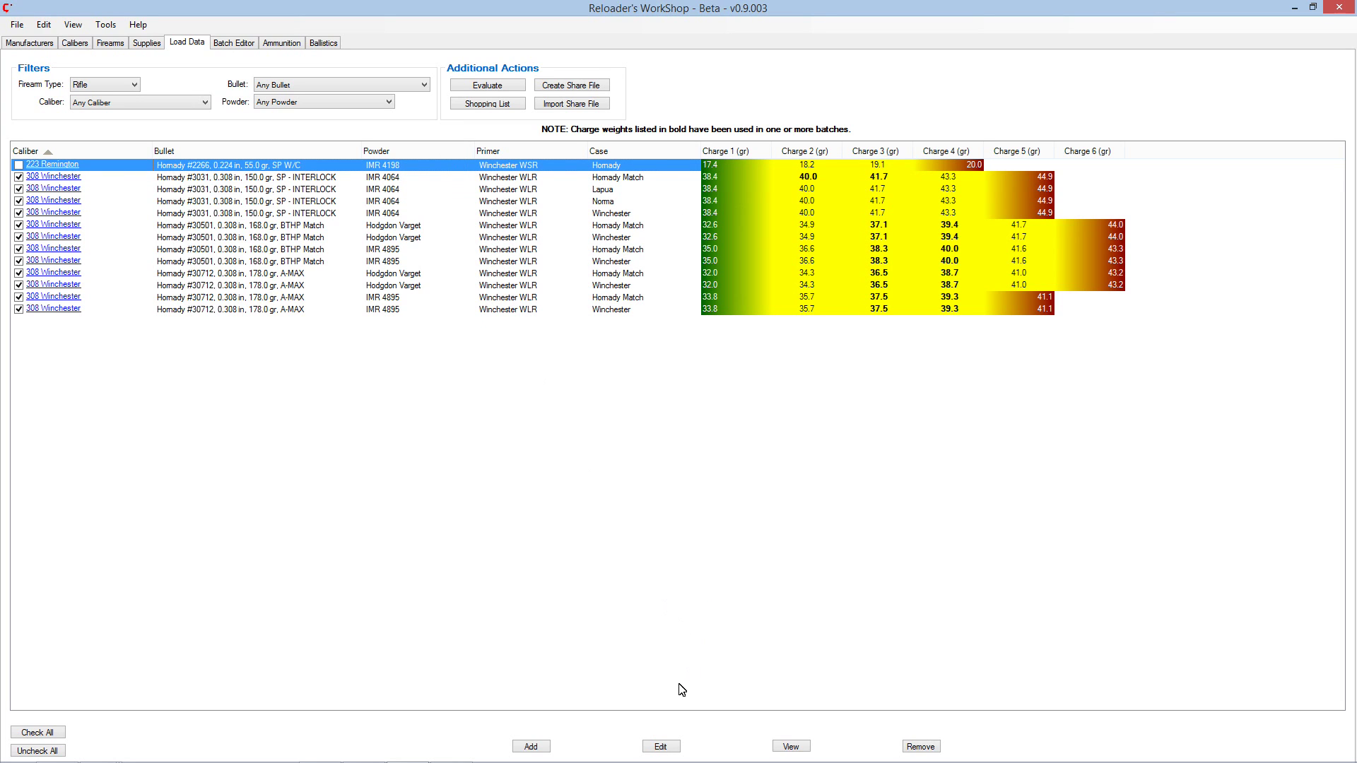
pyautogui.click(660, 747)
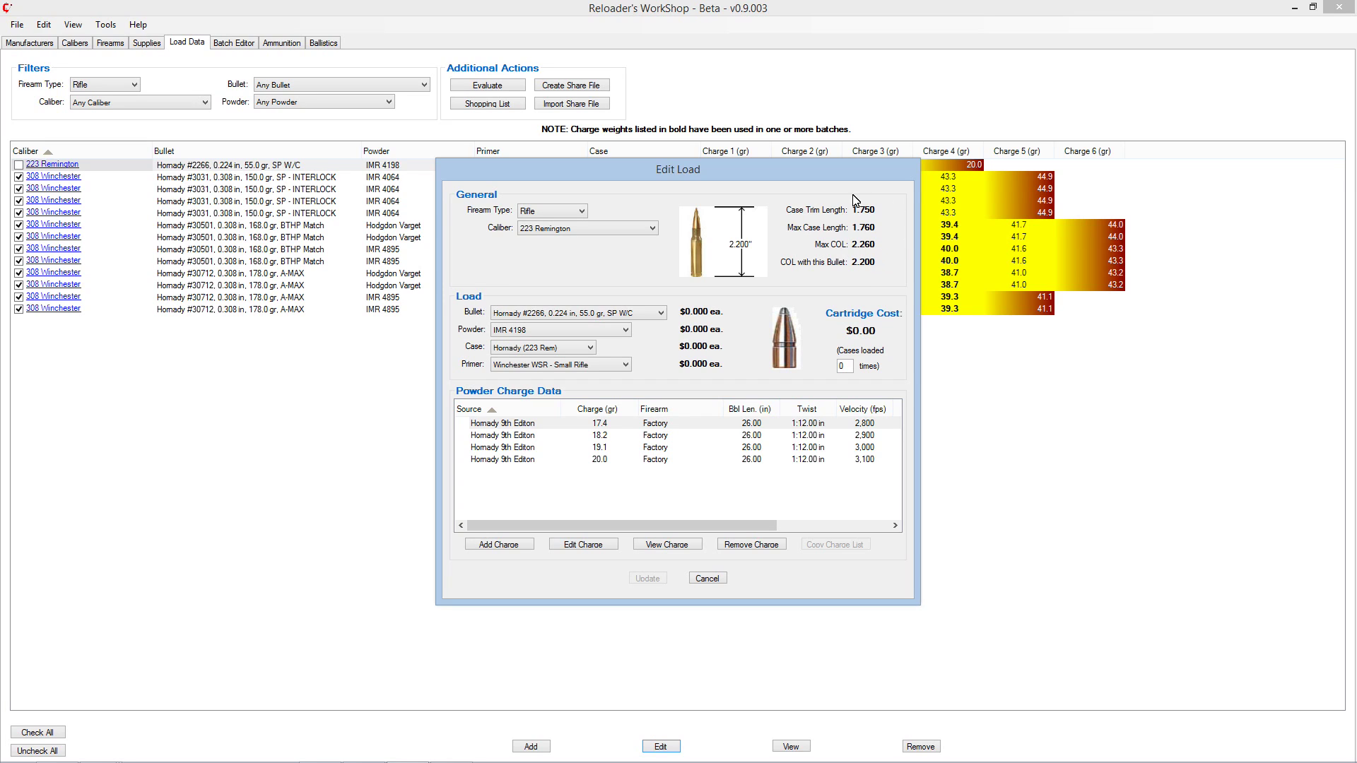
pyautogui.click(707, 579)
# Examine the sizing specifications of the 223 Remington caliber, including case trim length, max case length and max COL.
pyautogui.click(74, 44)
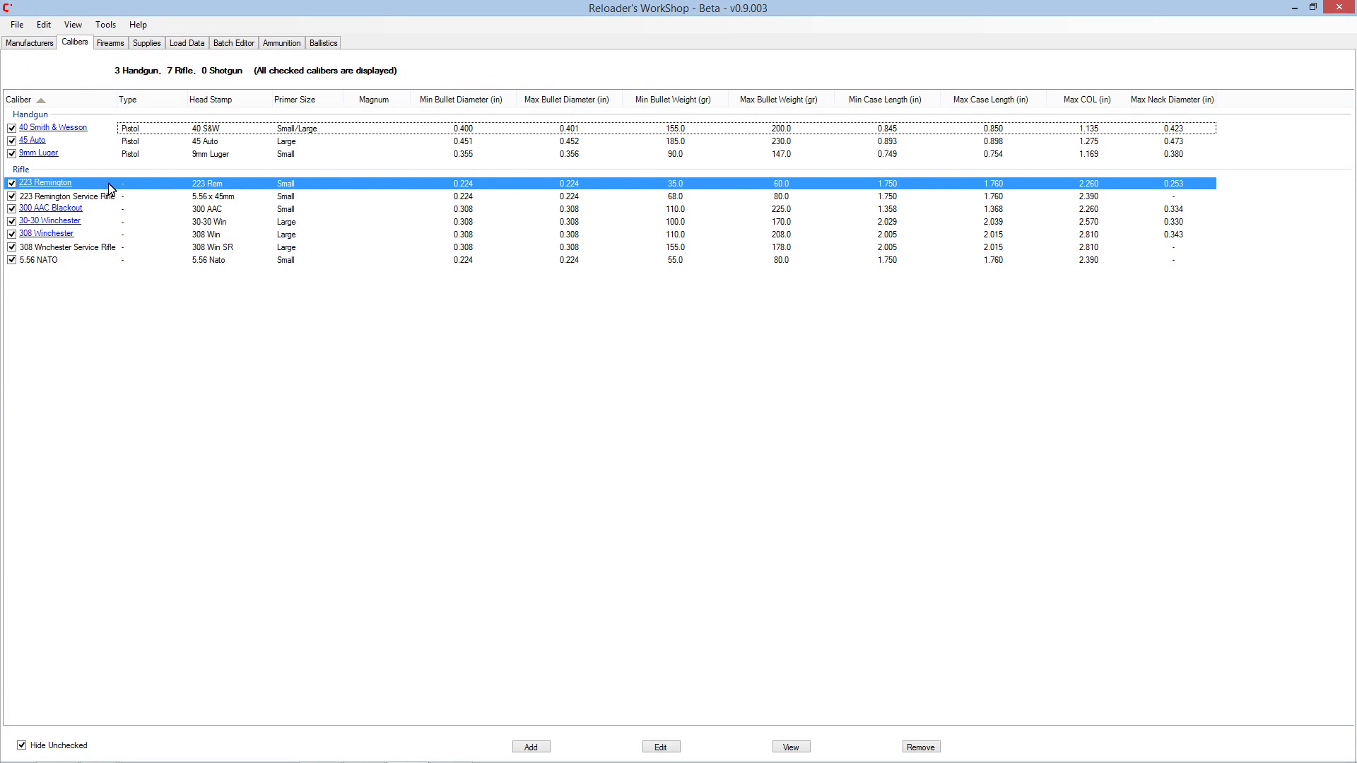
pyautogui.click(661, 748)
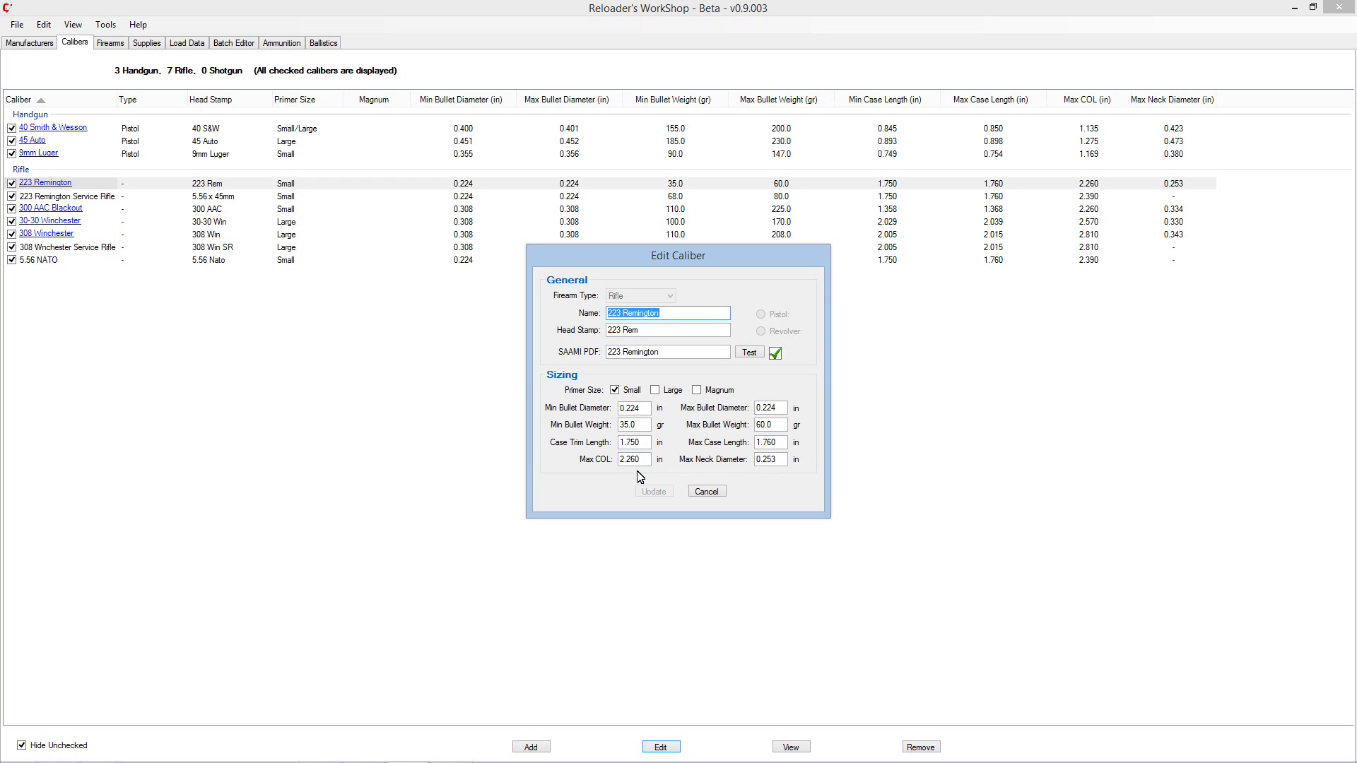
pyautogui.click(706, 492)
# Check the COL with this bullet in the 223 Remington load data entry.
pyautogui.click(179, 41)
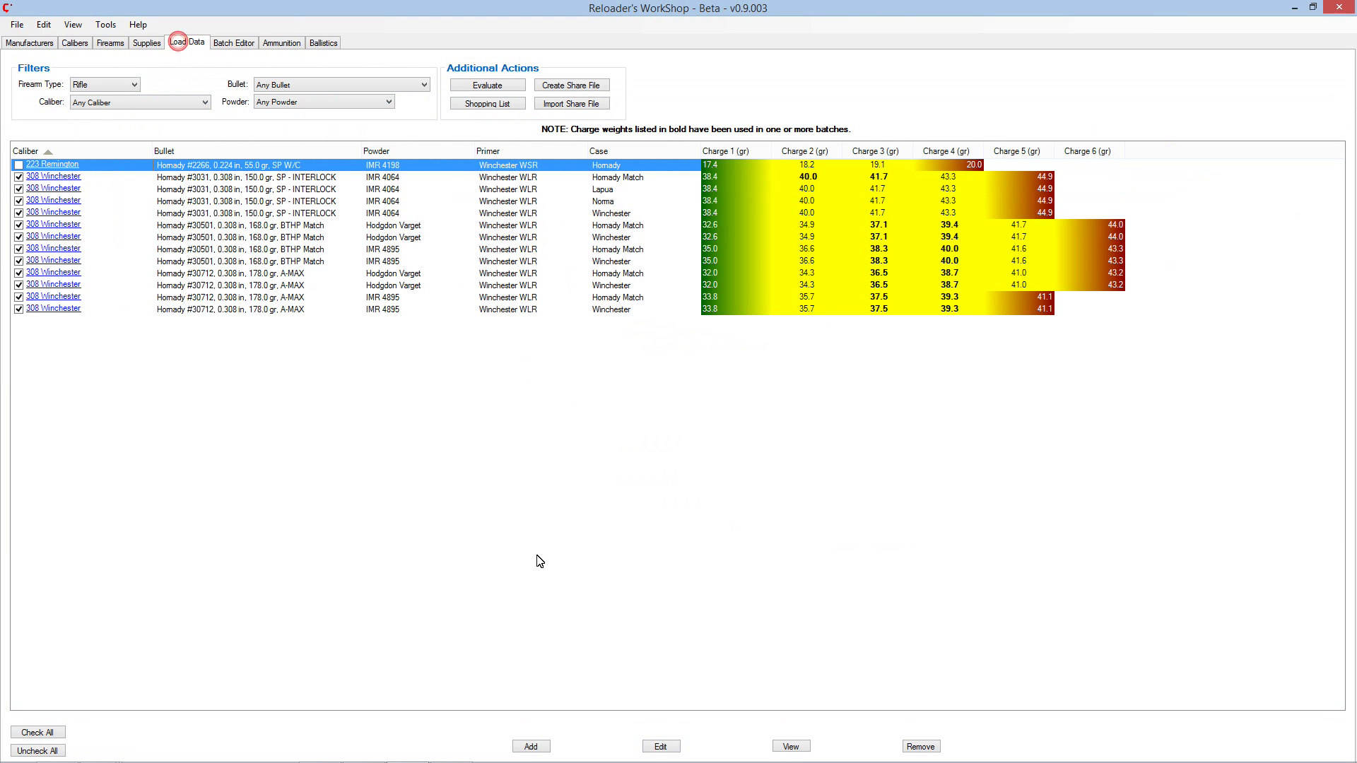
pyautogui.click(663, 746)
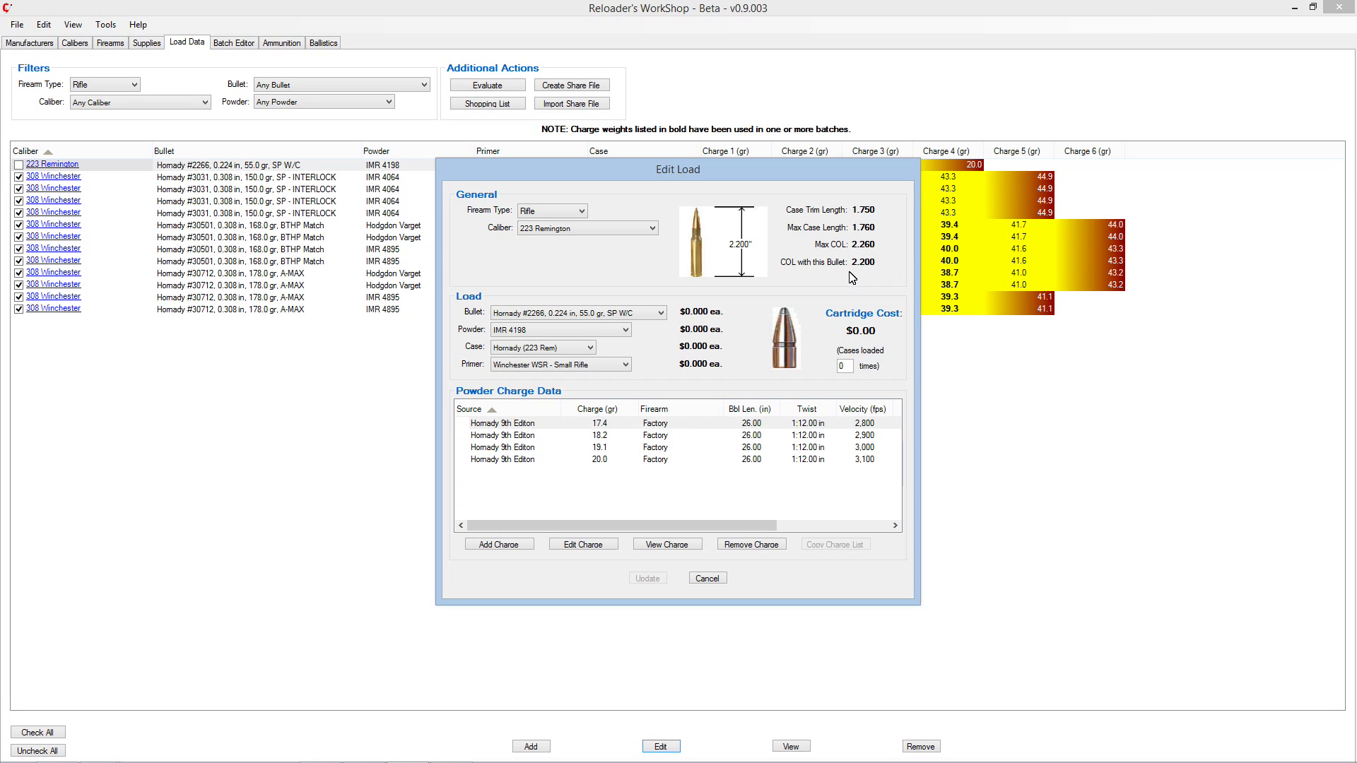
pyautogui.click(707, 579)
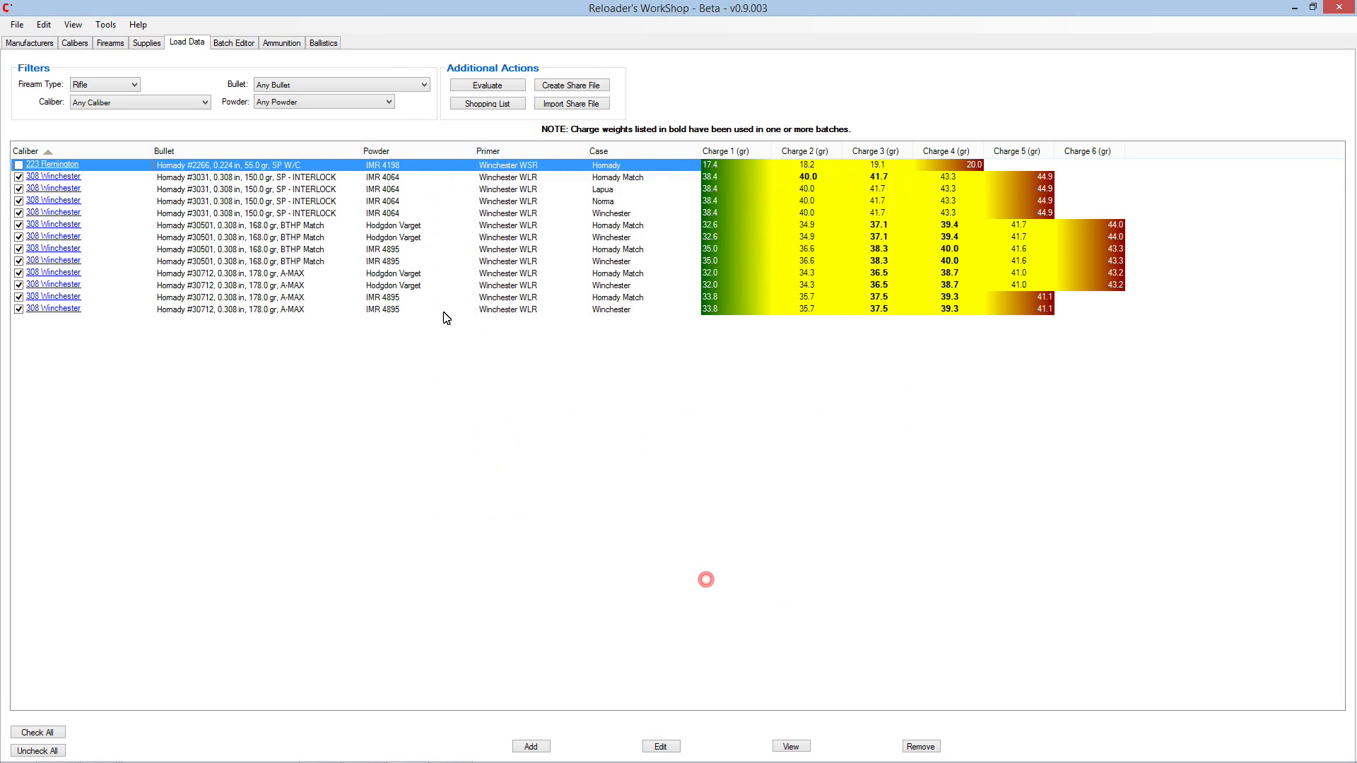
# Examine the 223 Remington entry in the cartridge specific data of the Hornady 2266 bullet without editing it.
pyautogui.click(149, 43)
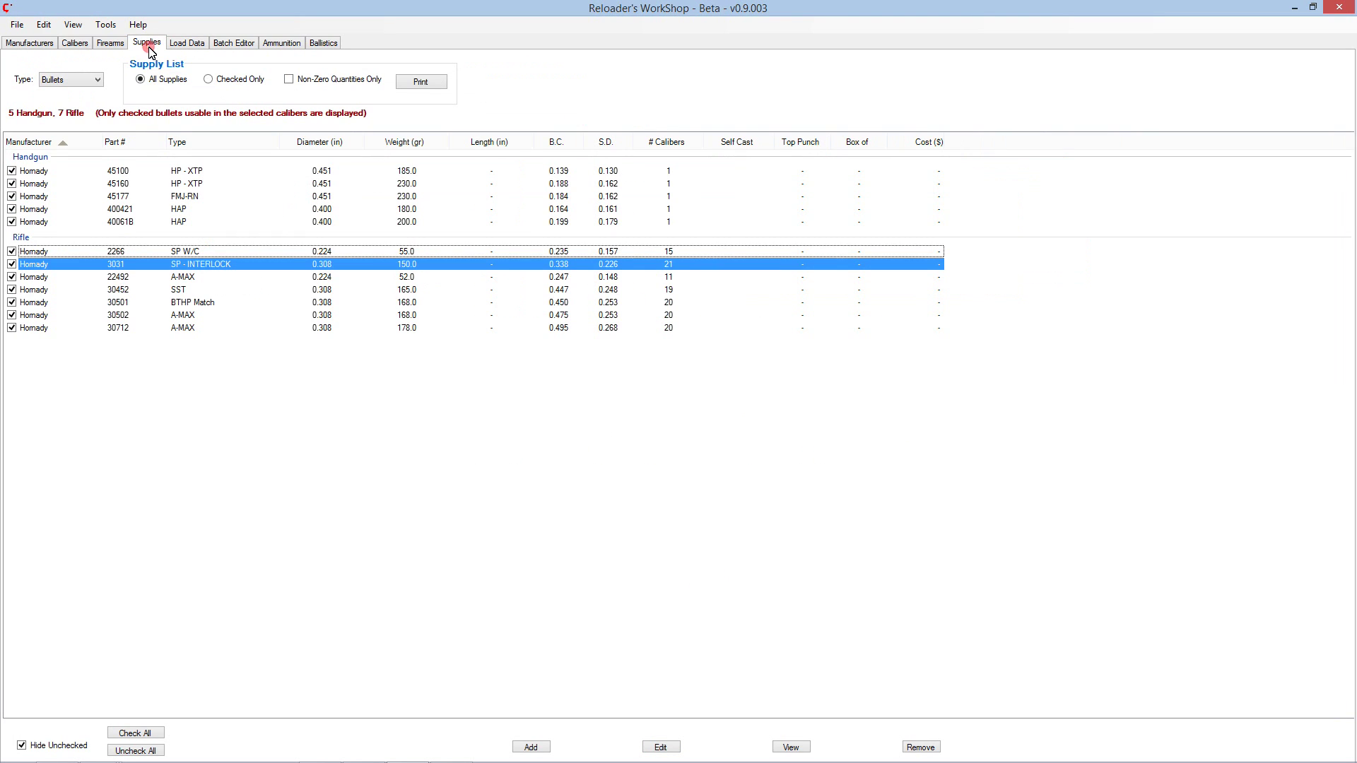
pyautogui.click(115, 255)
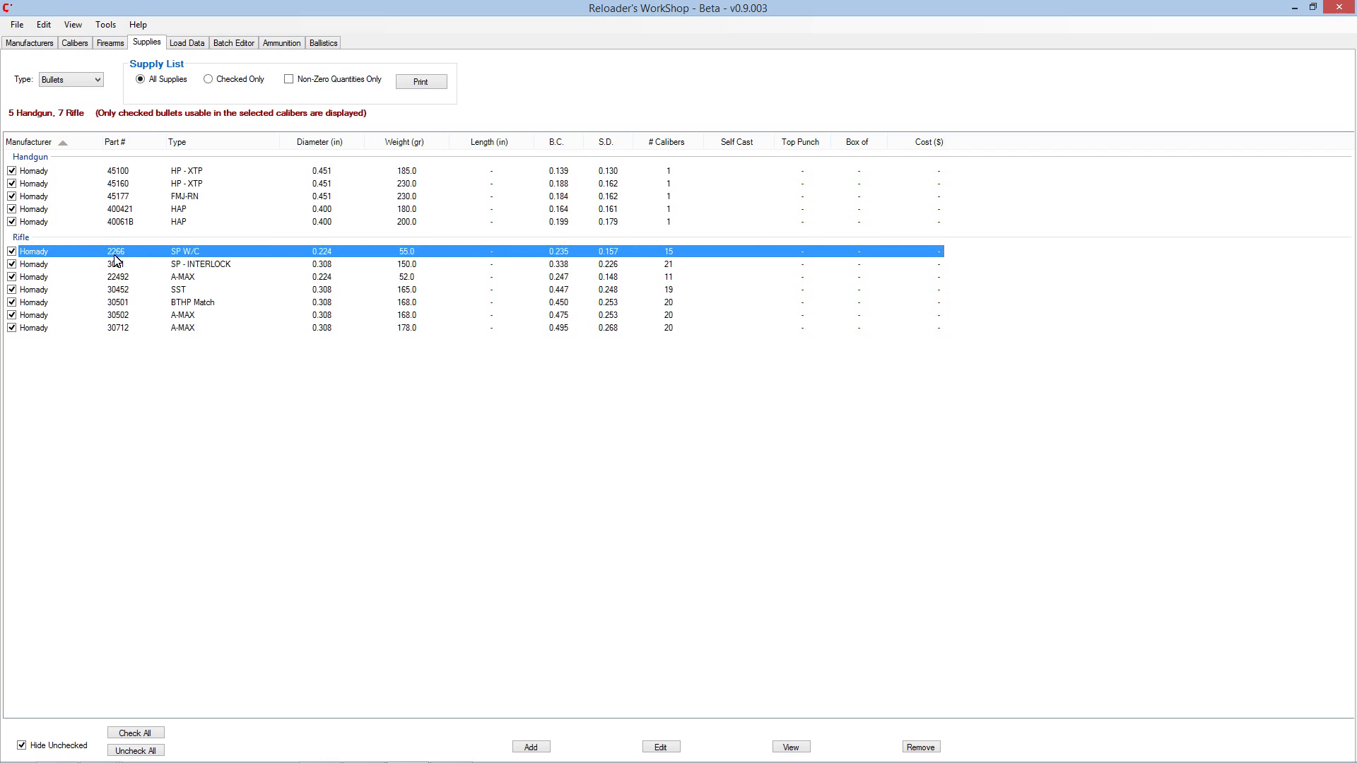
pyautogui.click(660, 749)
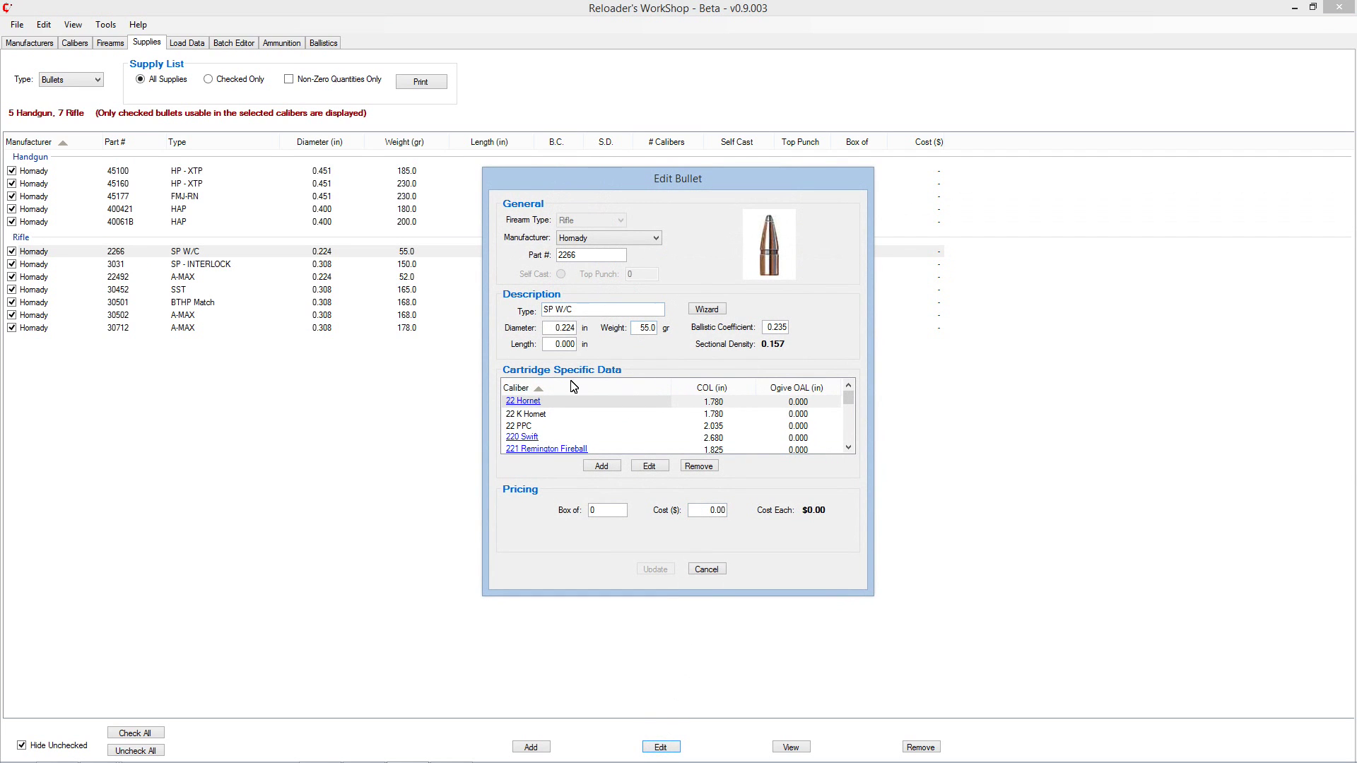
pyautogui.click(670, 421)
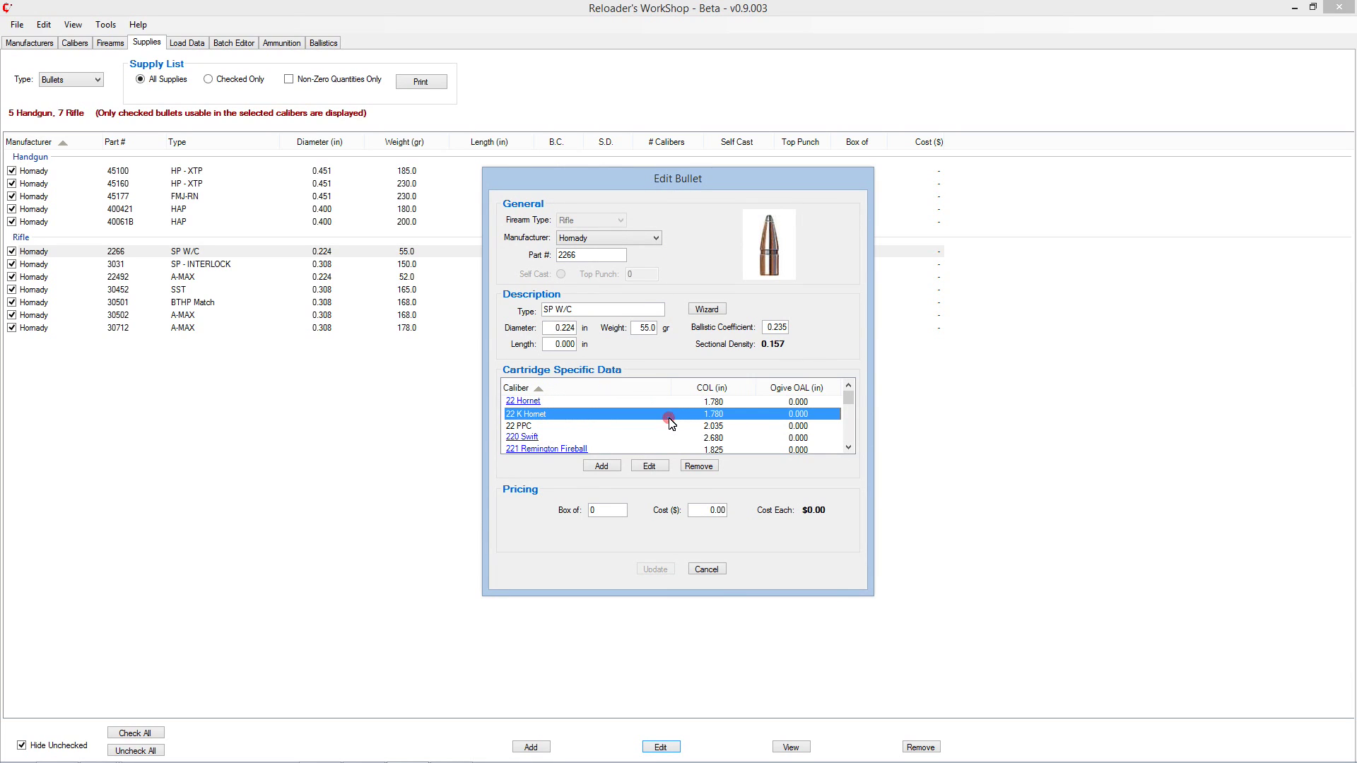
pyautogui.scroll(-1, 680, 429)
pyautogui.scroll(-1, 685, 431)
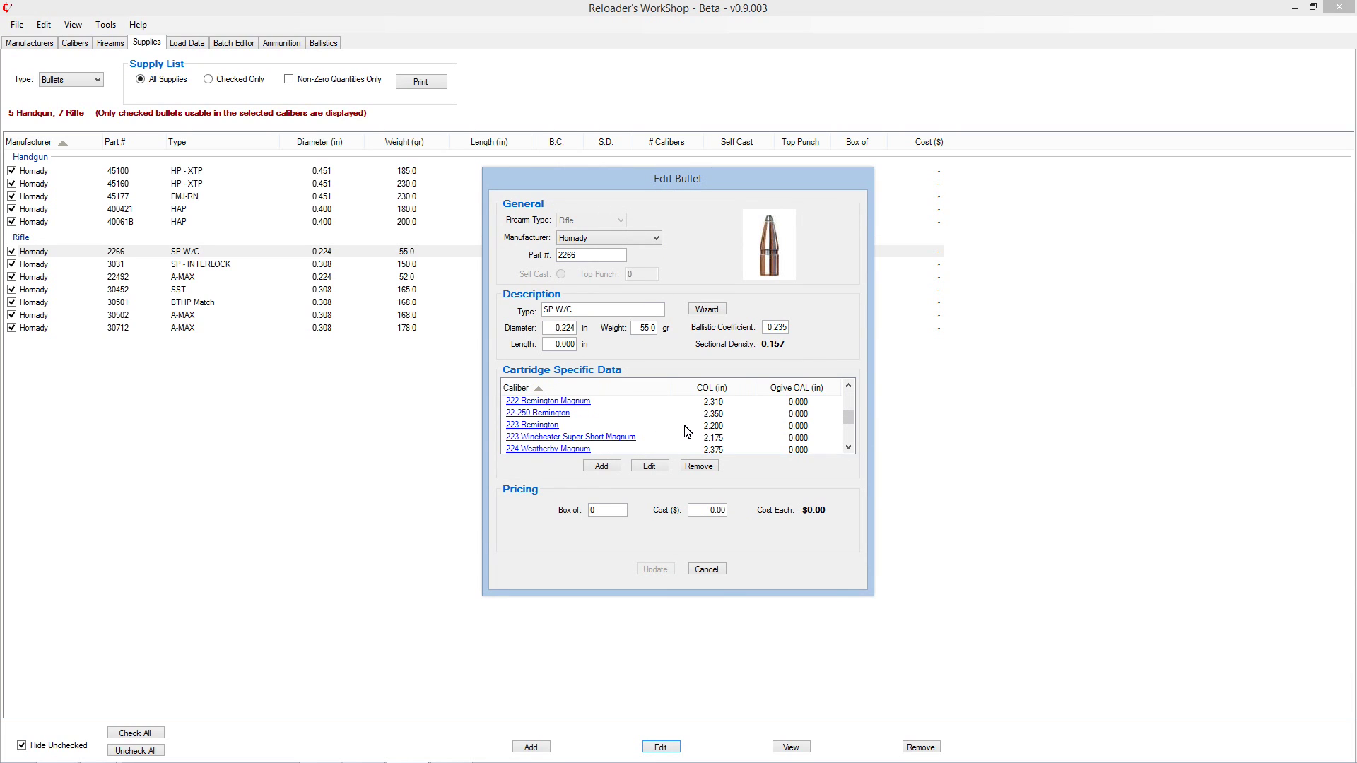
pyautogui.click(649, 428)
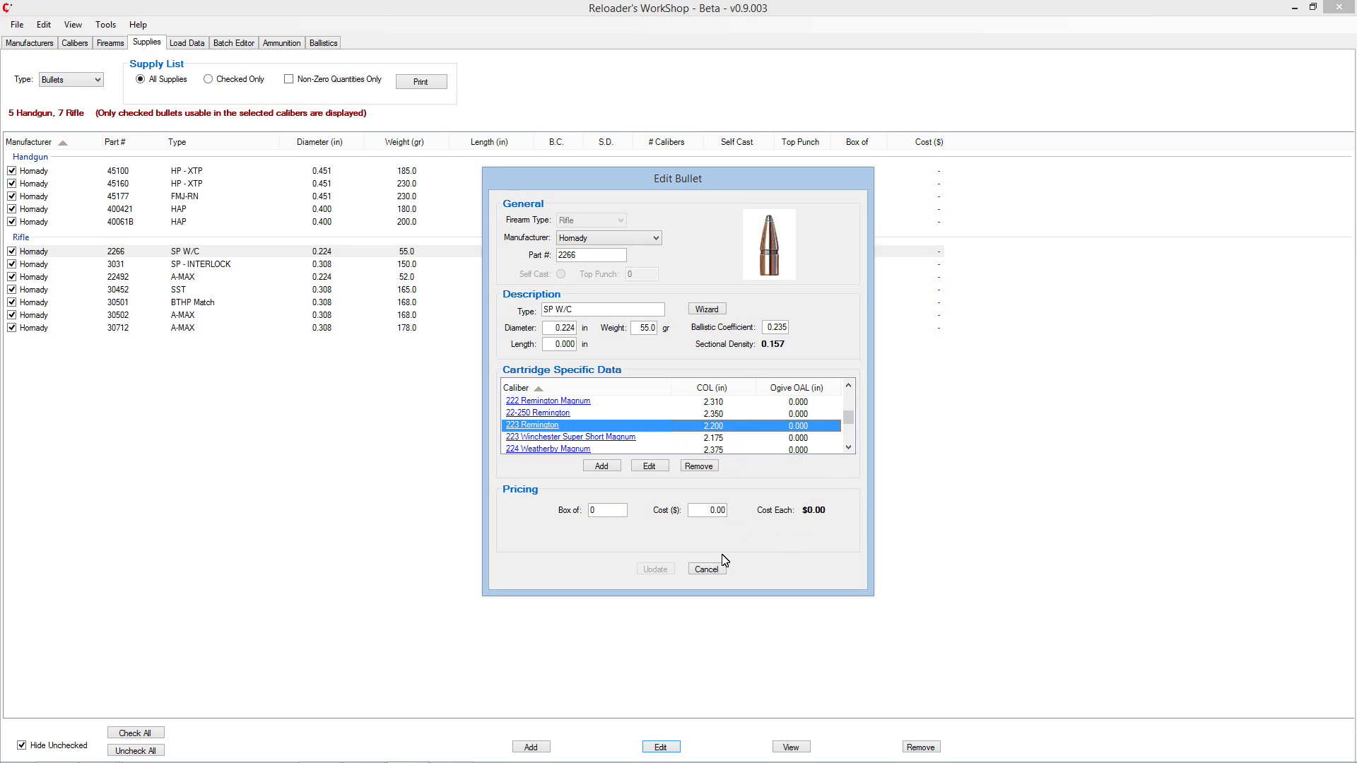
pyautogui.click(712, 570)
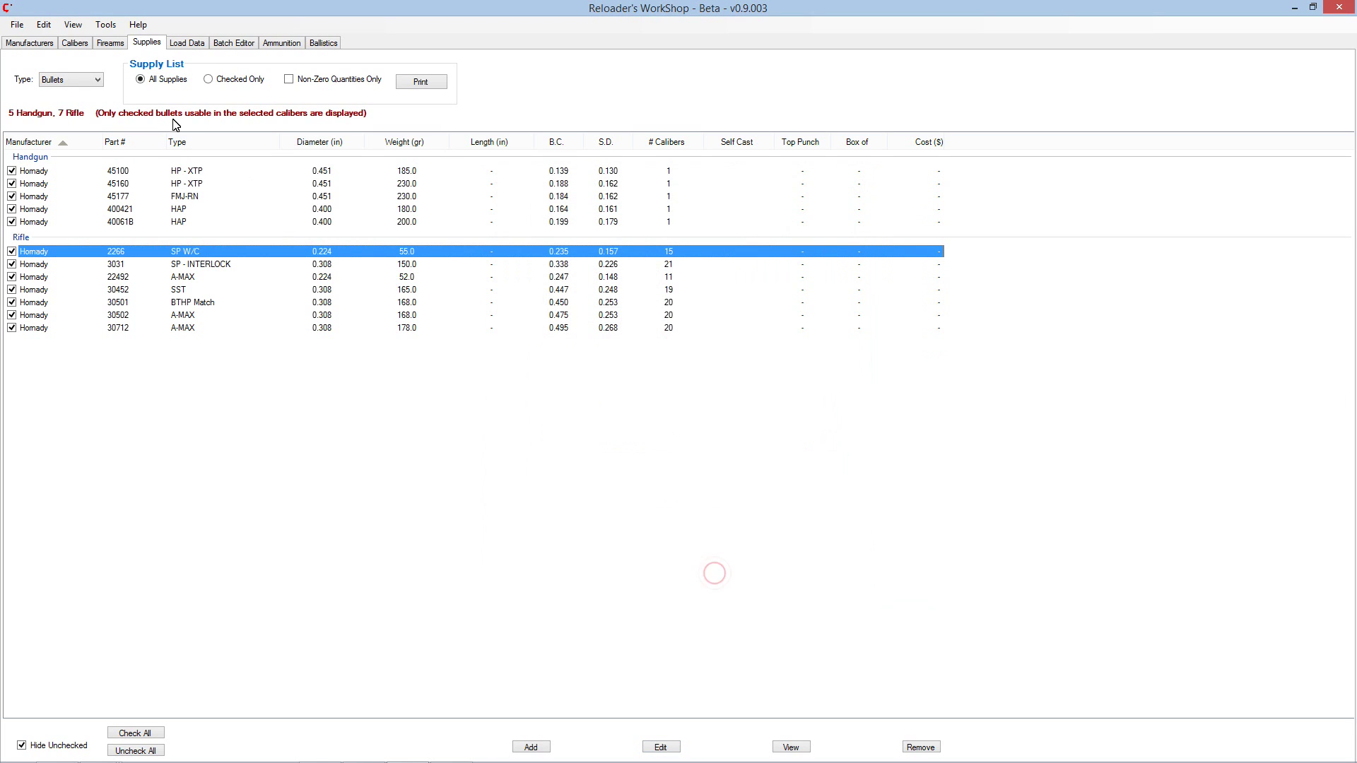
# Check the component prices and cartridge cost in the 223 Remington load before any pricing is entered.
pyautogui.click(184, 46)
pyautogui.click(663, 746)
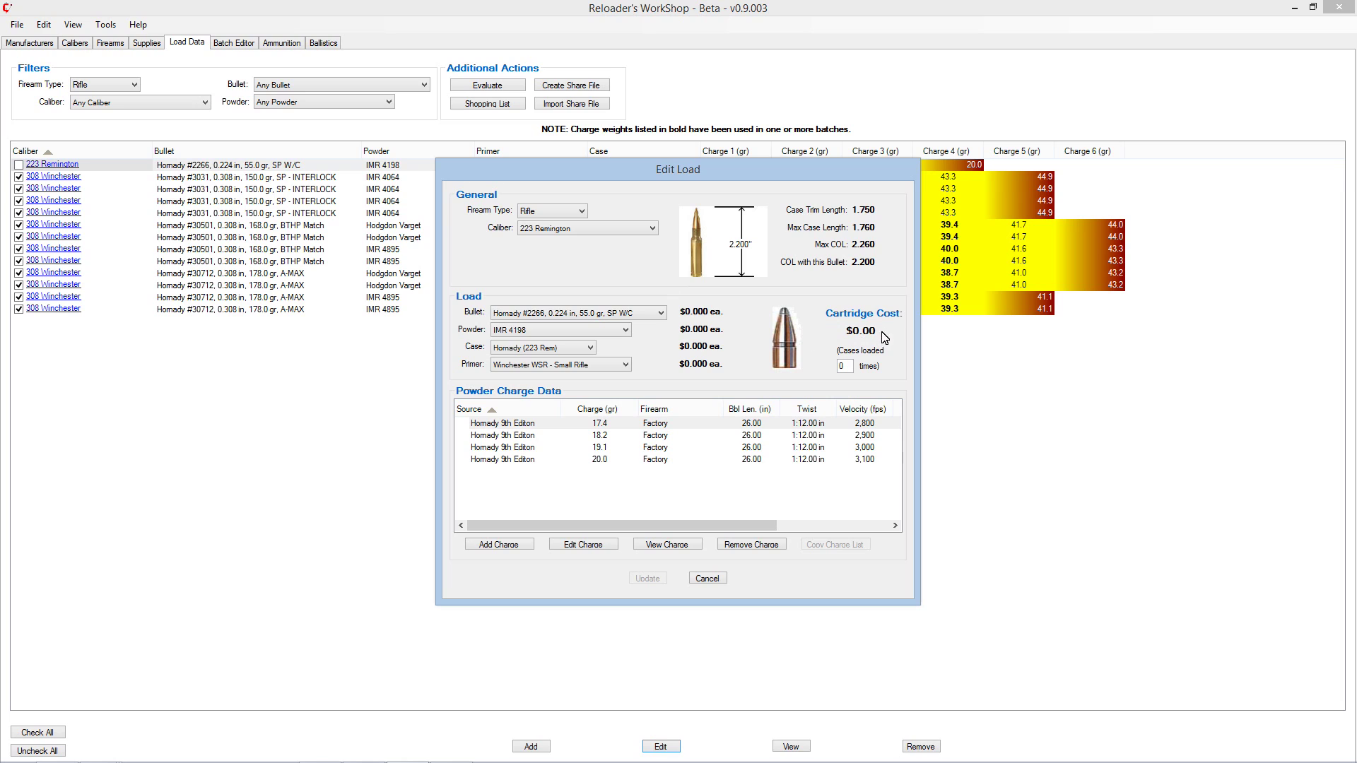
pyautogui.click(707, 579)
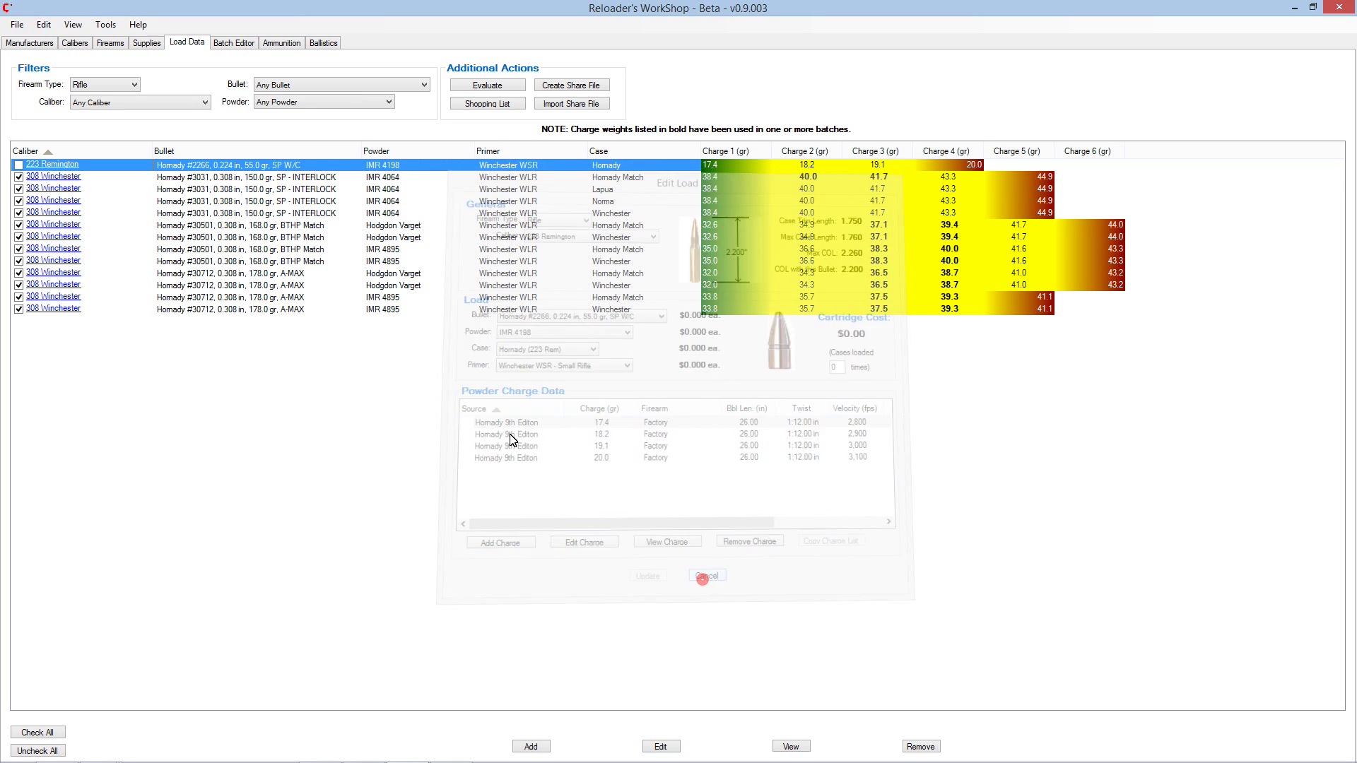
# Set the Hornady 2266 bullet's pricing to a box of 100 at a cost of $17.00 and save it.
pyautogui.click(146, 43)
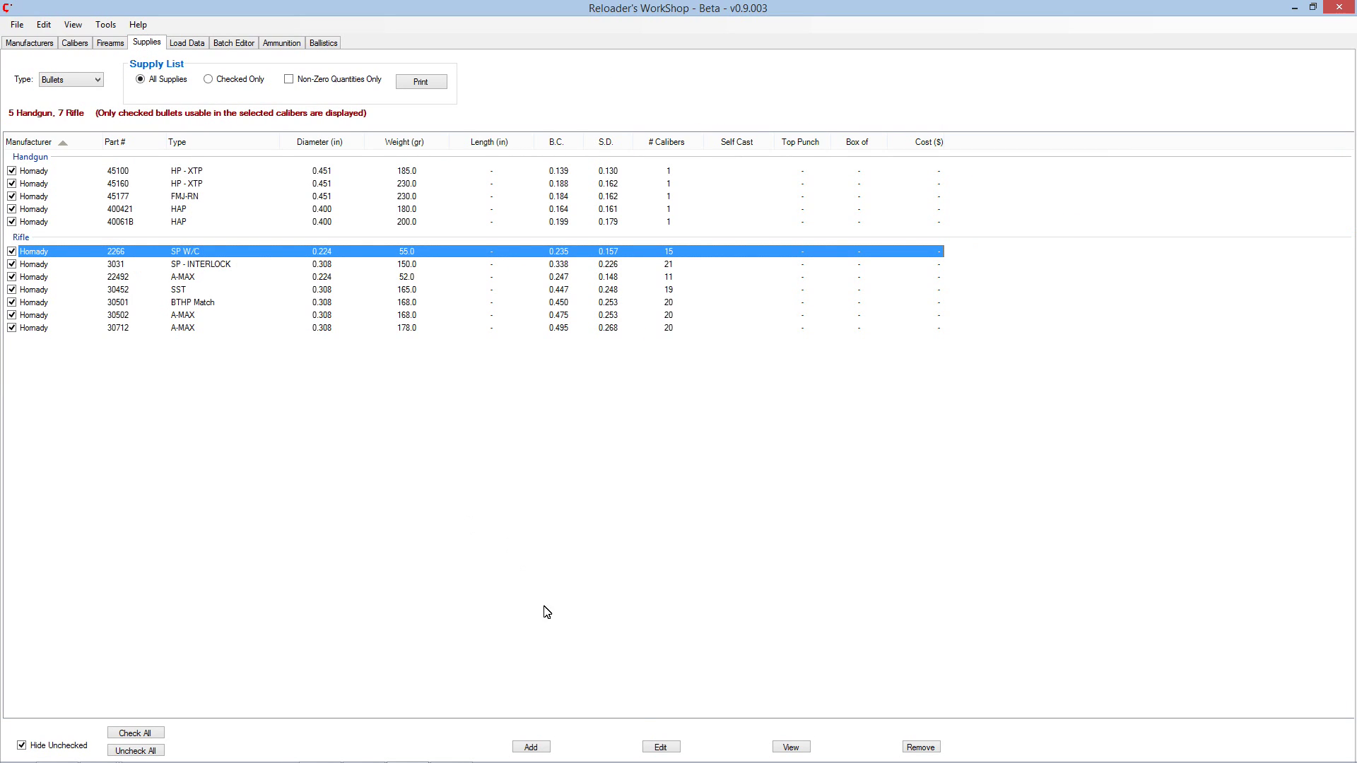
pyautogui.click(661, 743)
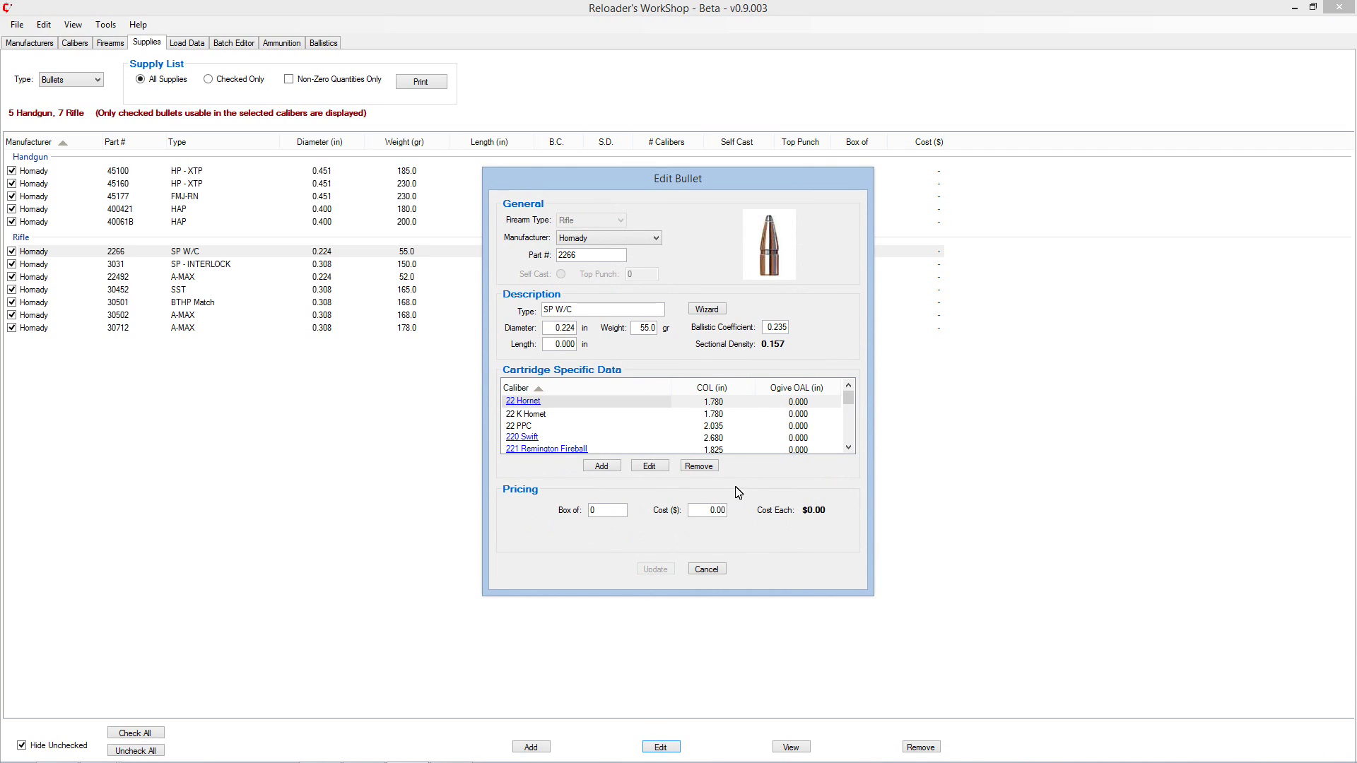
pyautogui.click(610, 514)
pyautogui.write('100')
pyautogui.press('Tab')
pyautogui.write('17')
pyautogui.click(651, 569)
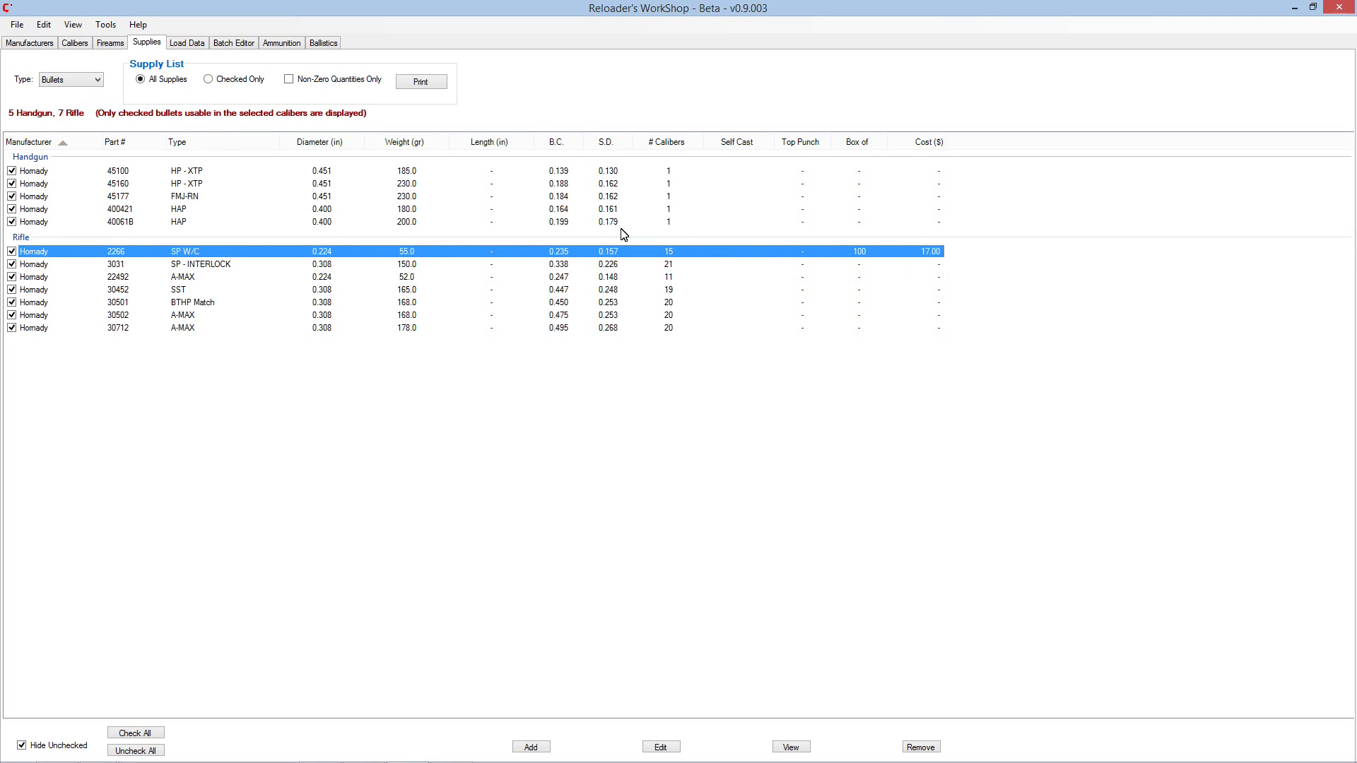
# Review the bullet price and cartridge cost in the 223 Remington load with the bullet priced.
pyautogui.click(179, 44)
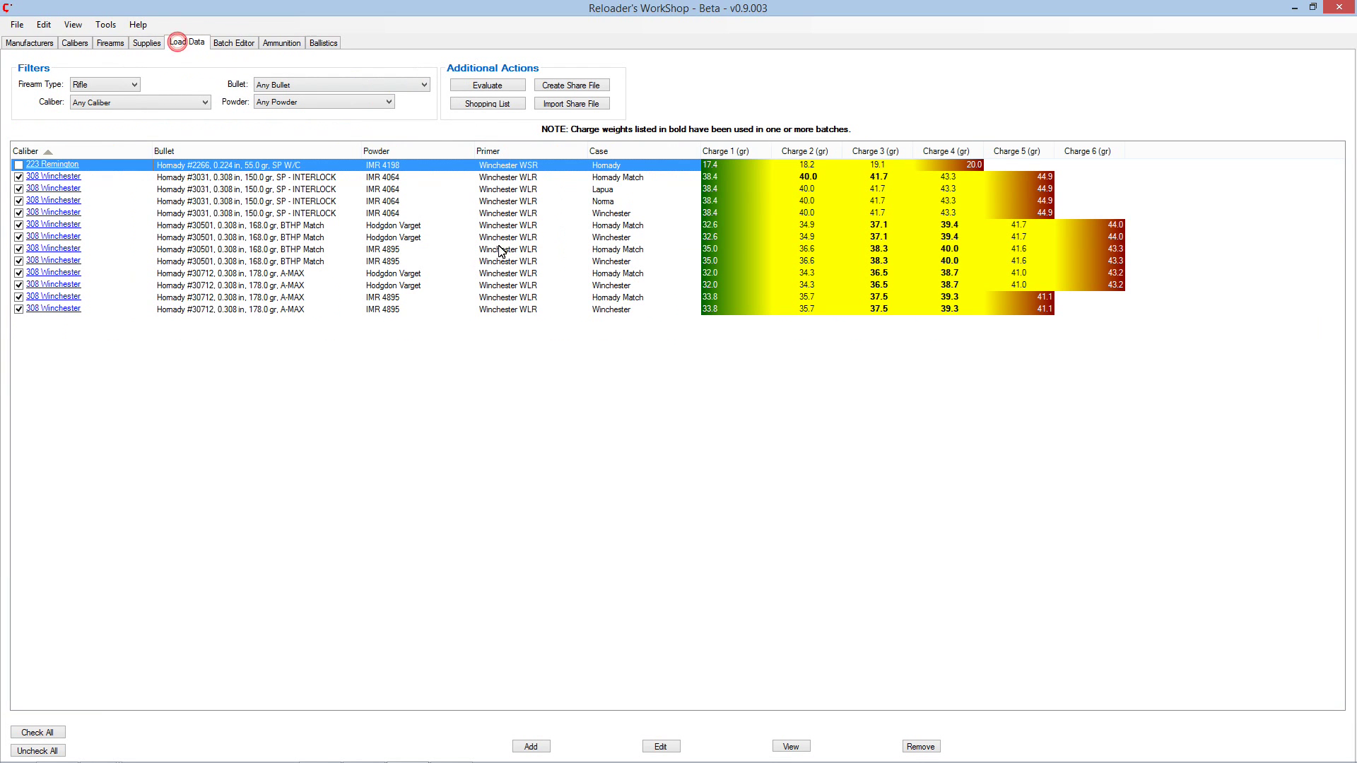
pyautogui.click(660, 747)
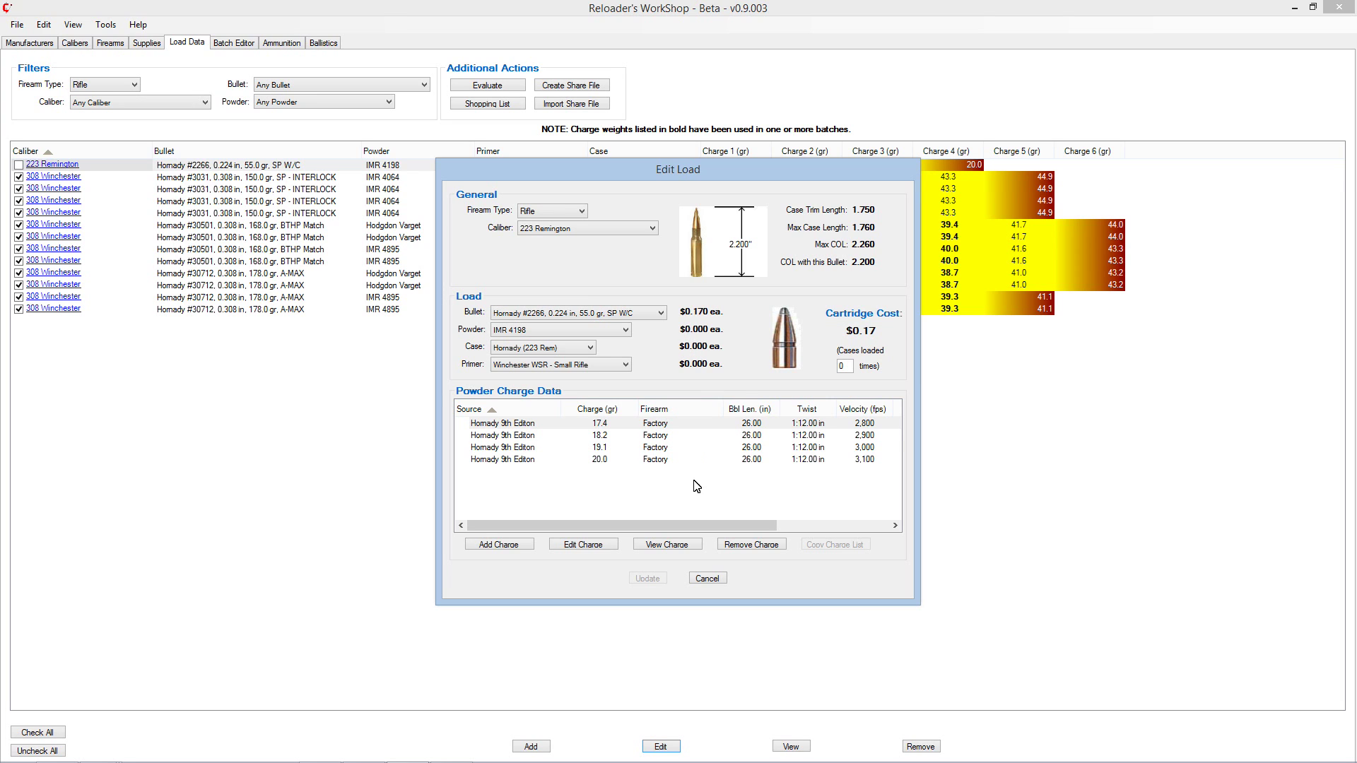
pyautogui.click(702, 579)
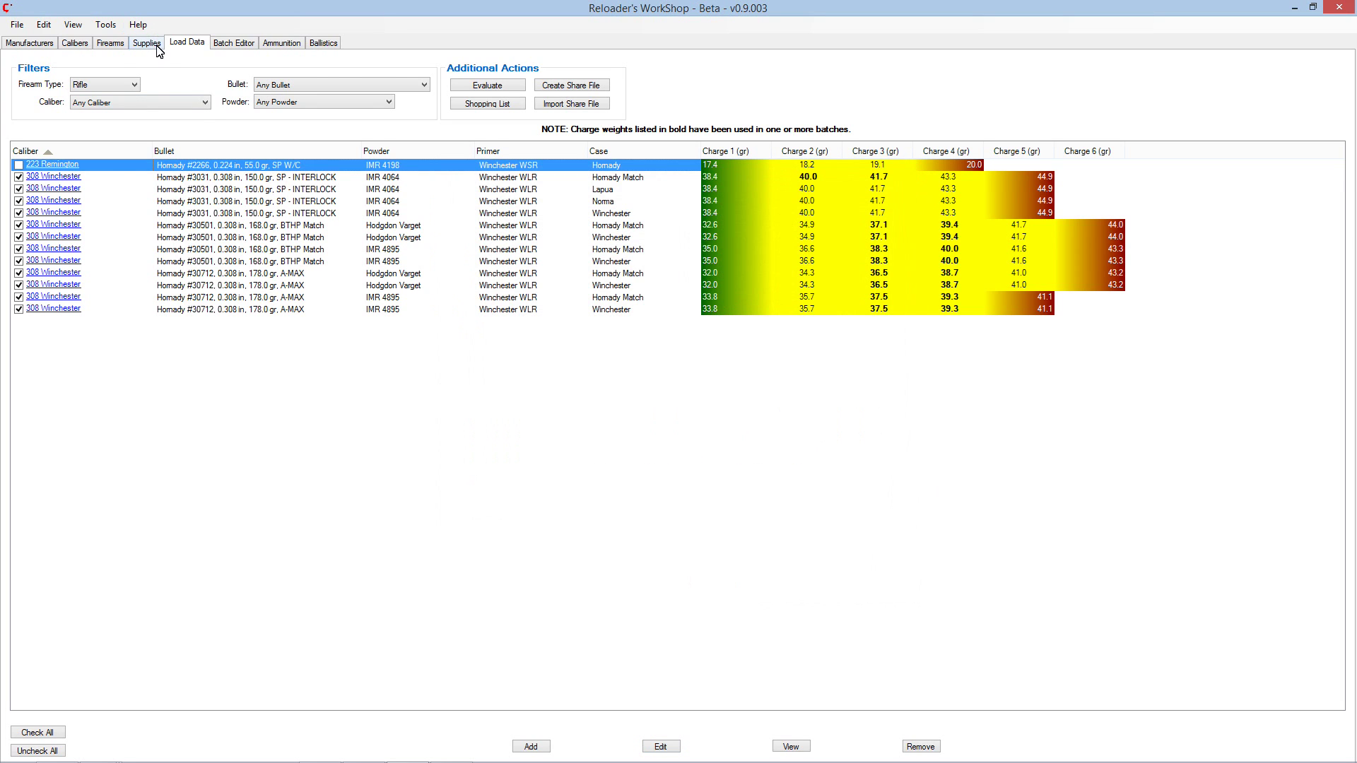
# Set the Hornady 8605 case for 223 Remington to a box of 50 at a cost of $24.95 and save it.
pyautogui.click(157, 45)
pyautogui.click(44, 82)
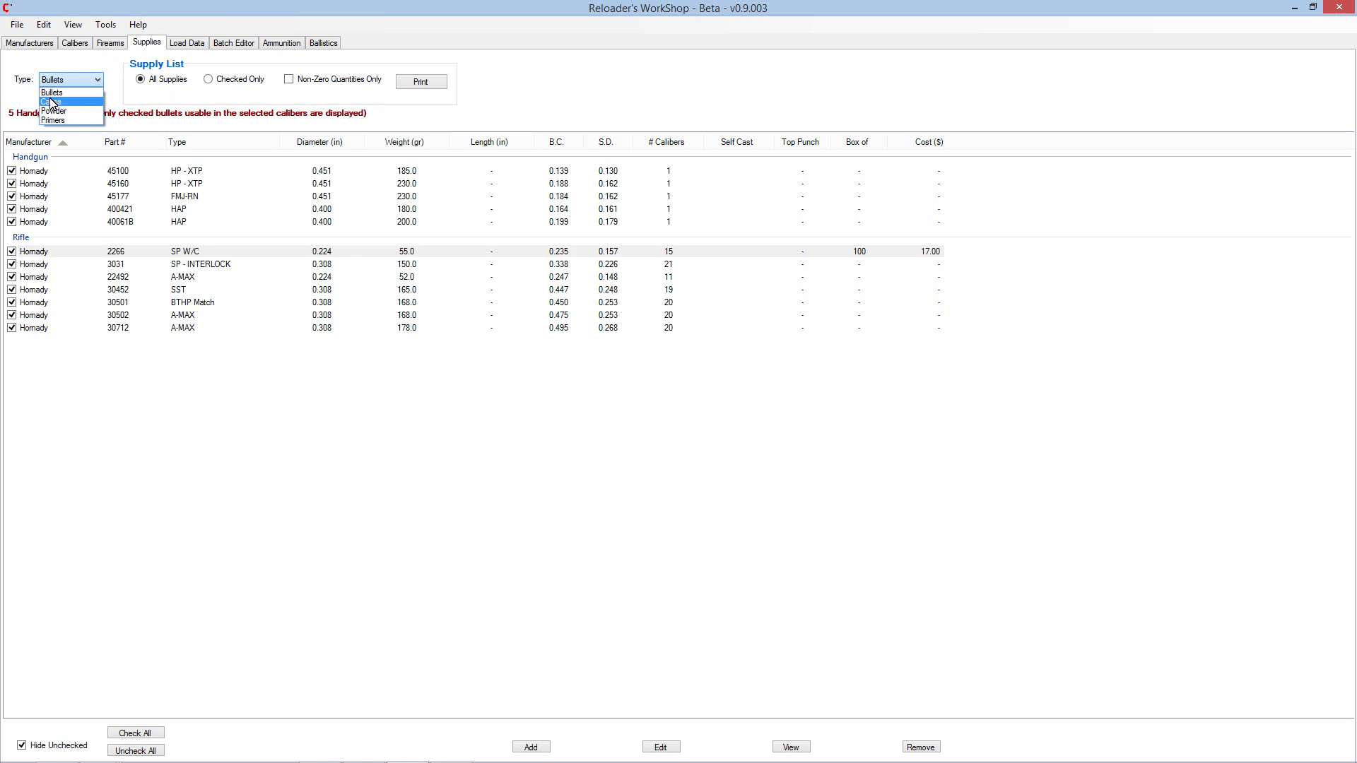
pyautogui.click(50, 102)
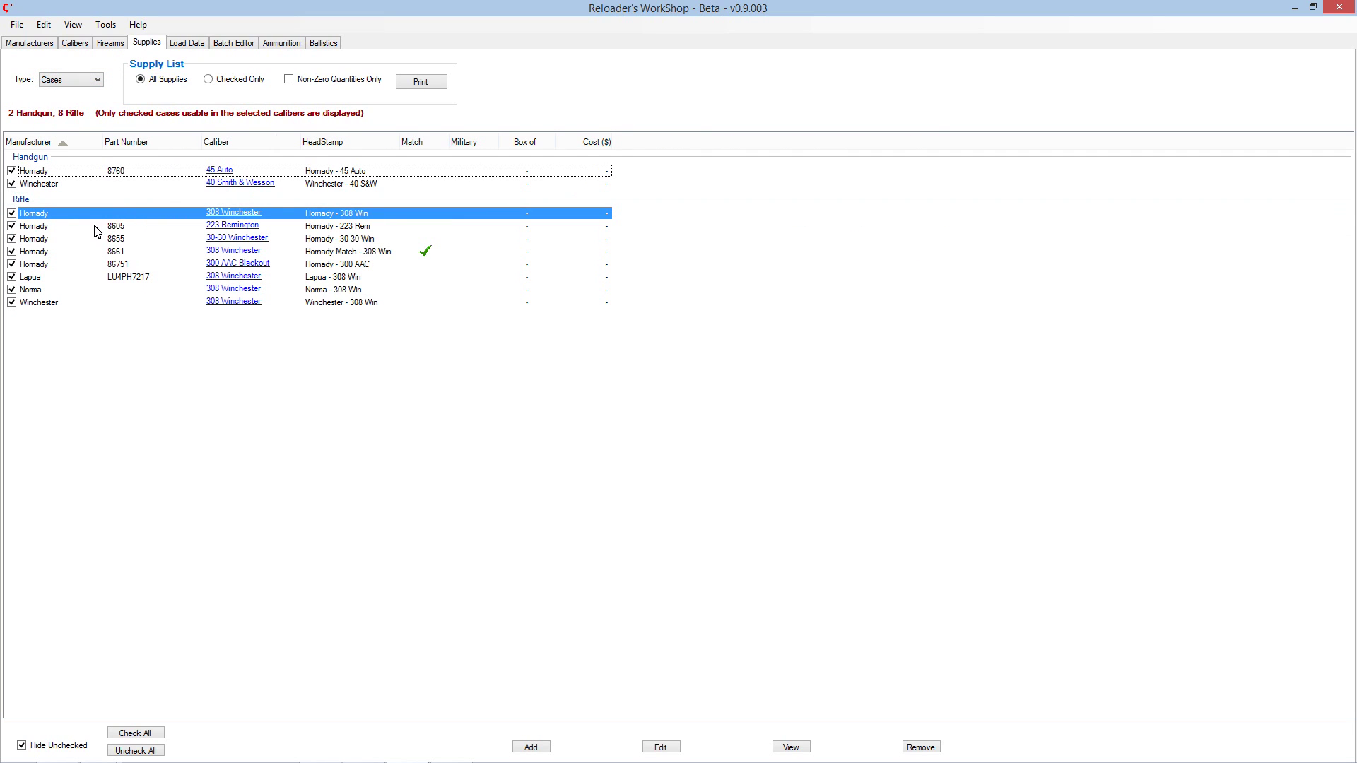
pyautogui.click(152, 227)
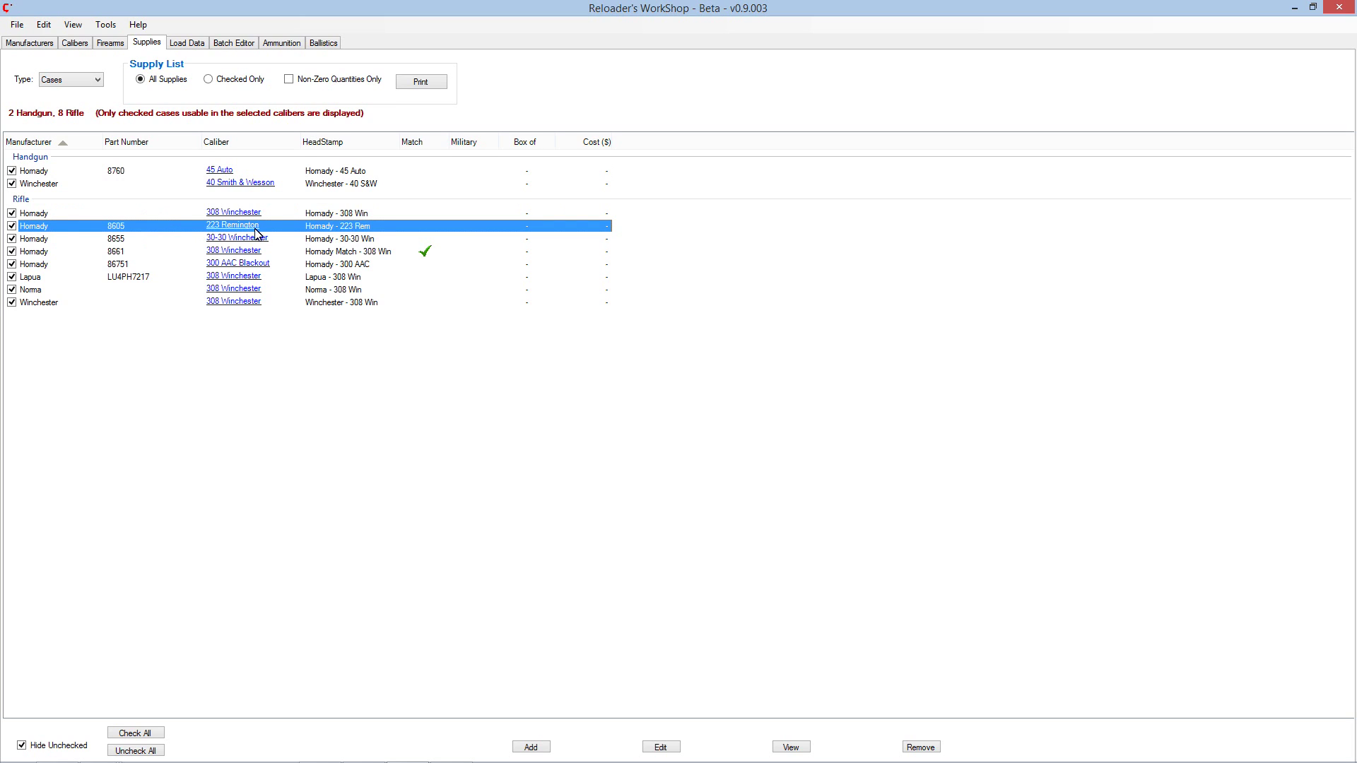
pyautogui.click(661, 748)
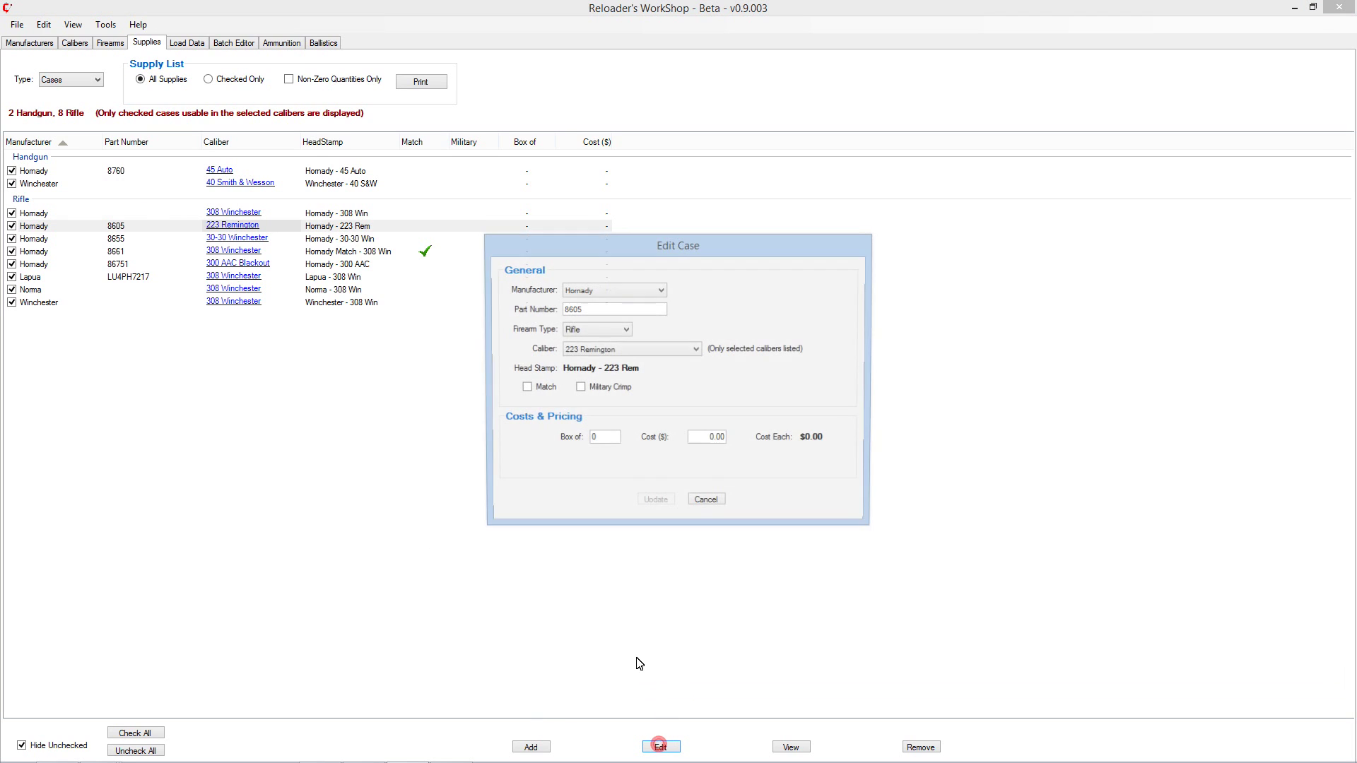
pyautogui.click(600, 439)
pyautogui.write('5')
pyautogui.press('Tab')
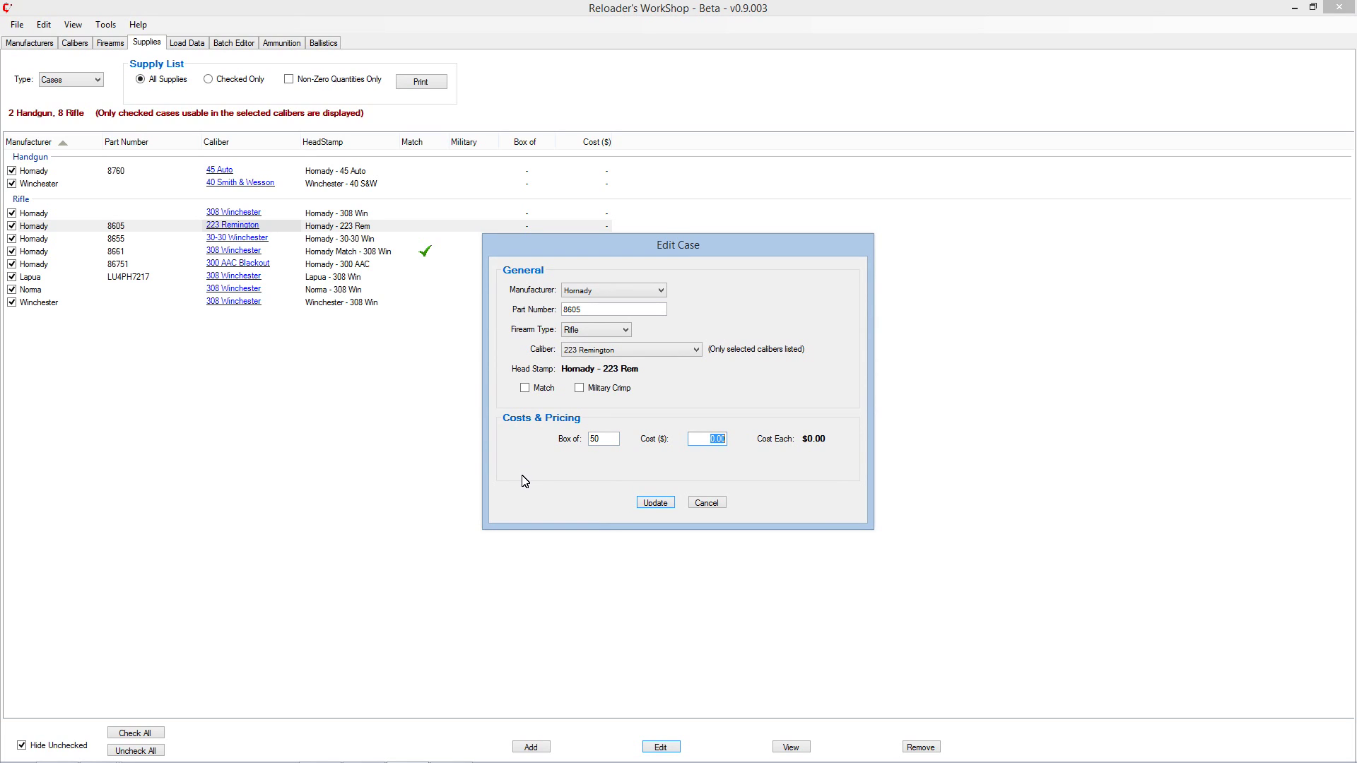
pyautogui.write('24.95')
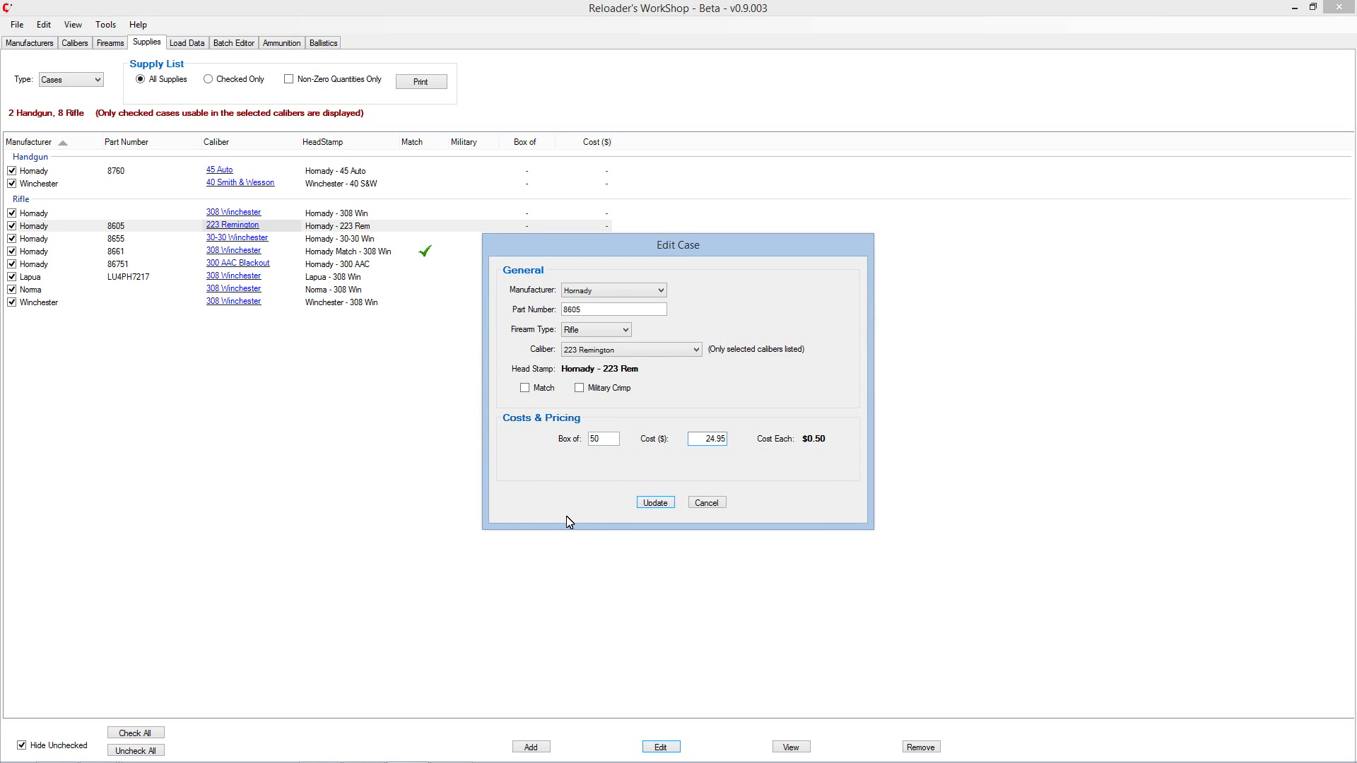
pyautogui.click(666, 506)
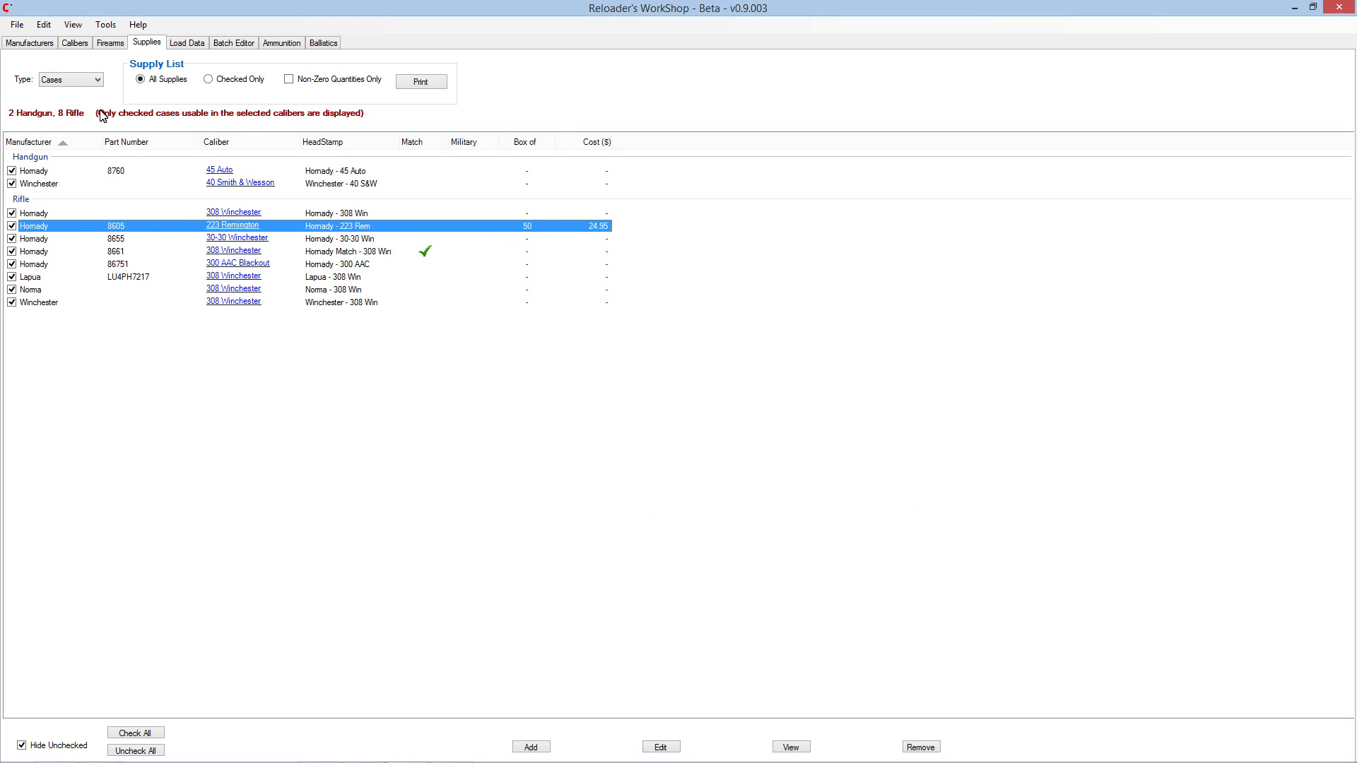
# Enter pricing for the IMR 4198 powder with a can size of 1 lb and its cost, and save it.
pyautogui.click(55, 83)
pyautogui.click(57, 111)
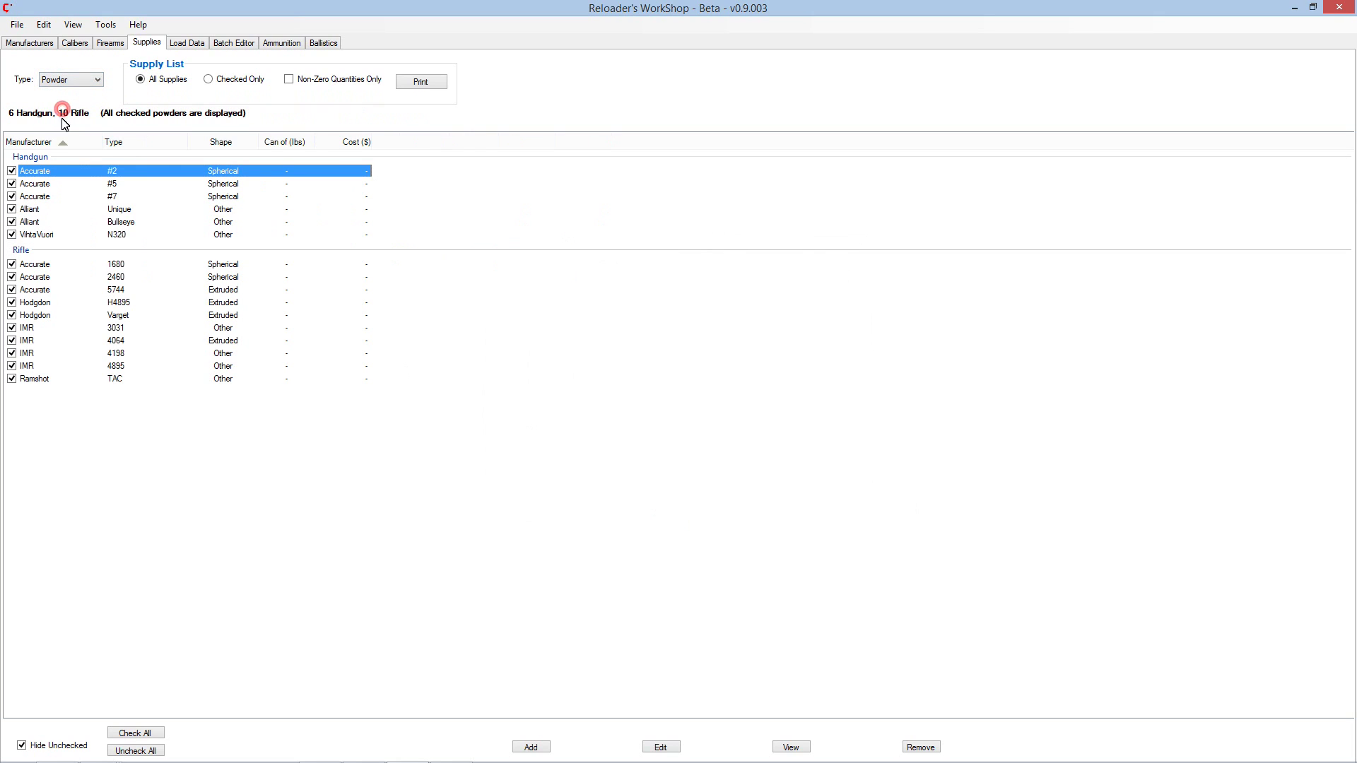
pyautogui.click(60, 353)
pyautogui.click(661, 747)
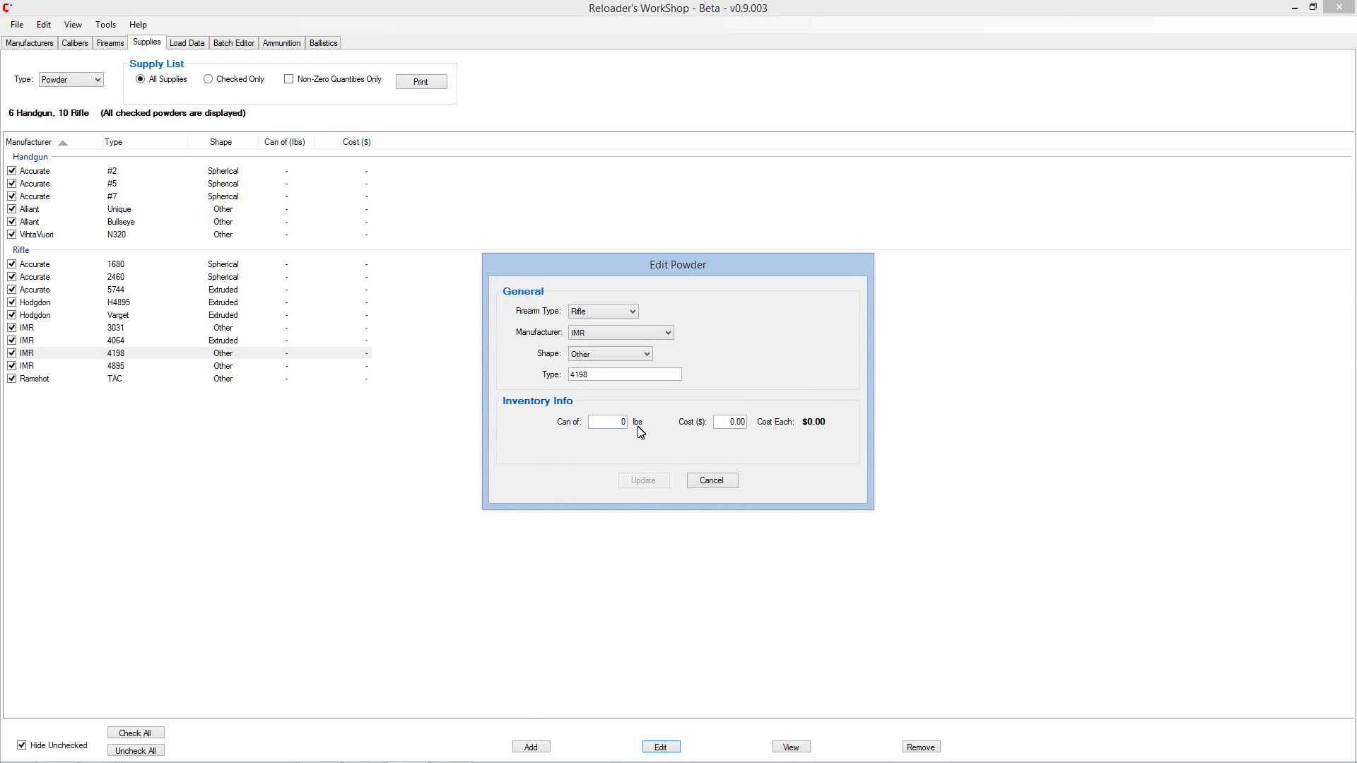
pyautogui.doubleClick(618, 420)
pyautogui.write('1')
pyautogui.press('Tab')
pyautogui.write('3')
pyautogui.click(643, 480)
# Set the Winchester WSR small rifle primer's pricing to a box of 1000 at a cost of $32.00 and save it.
pyautogui.click(62, 80)
pyautogui.click(54, 122)
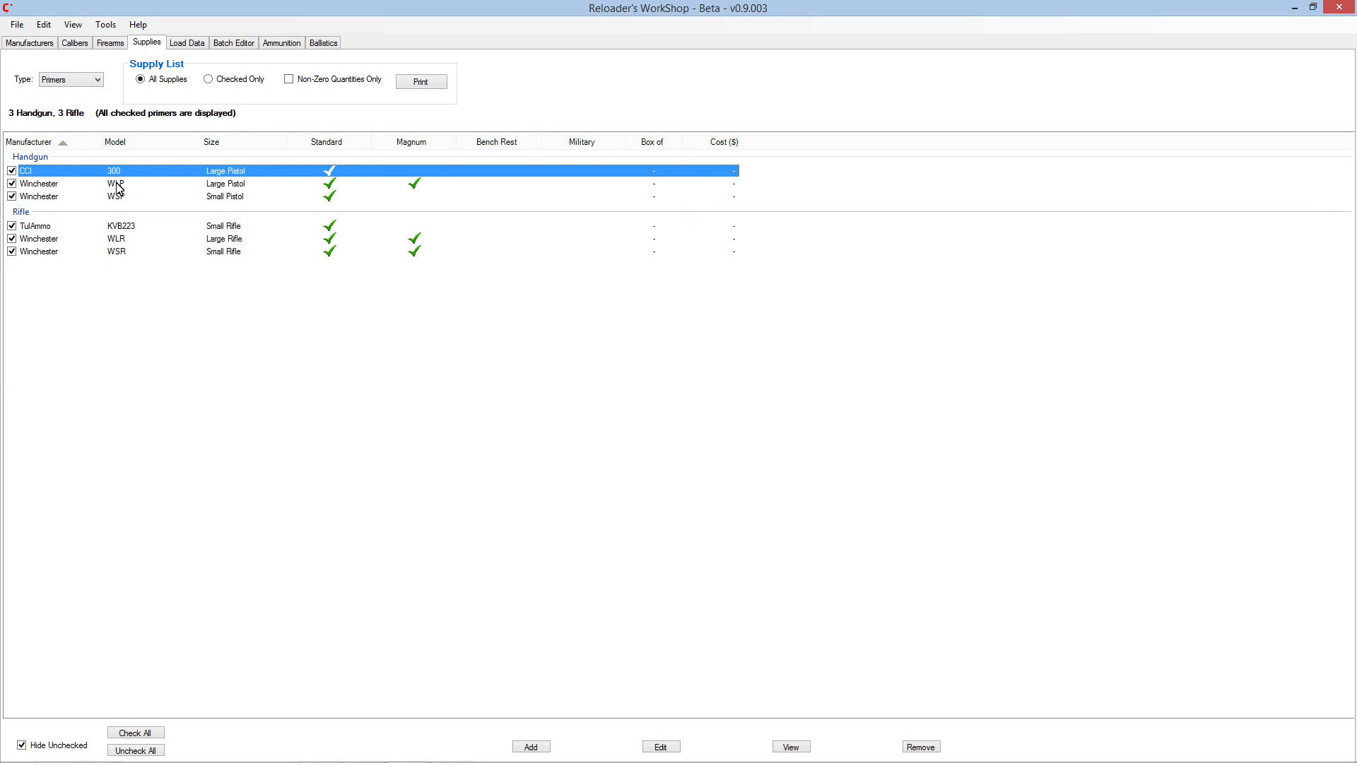
pyautogui.click(123, 253)
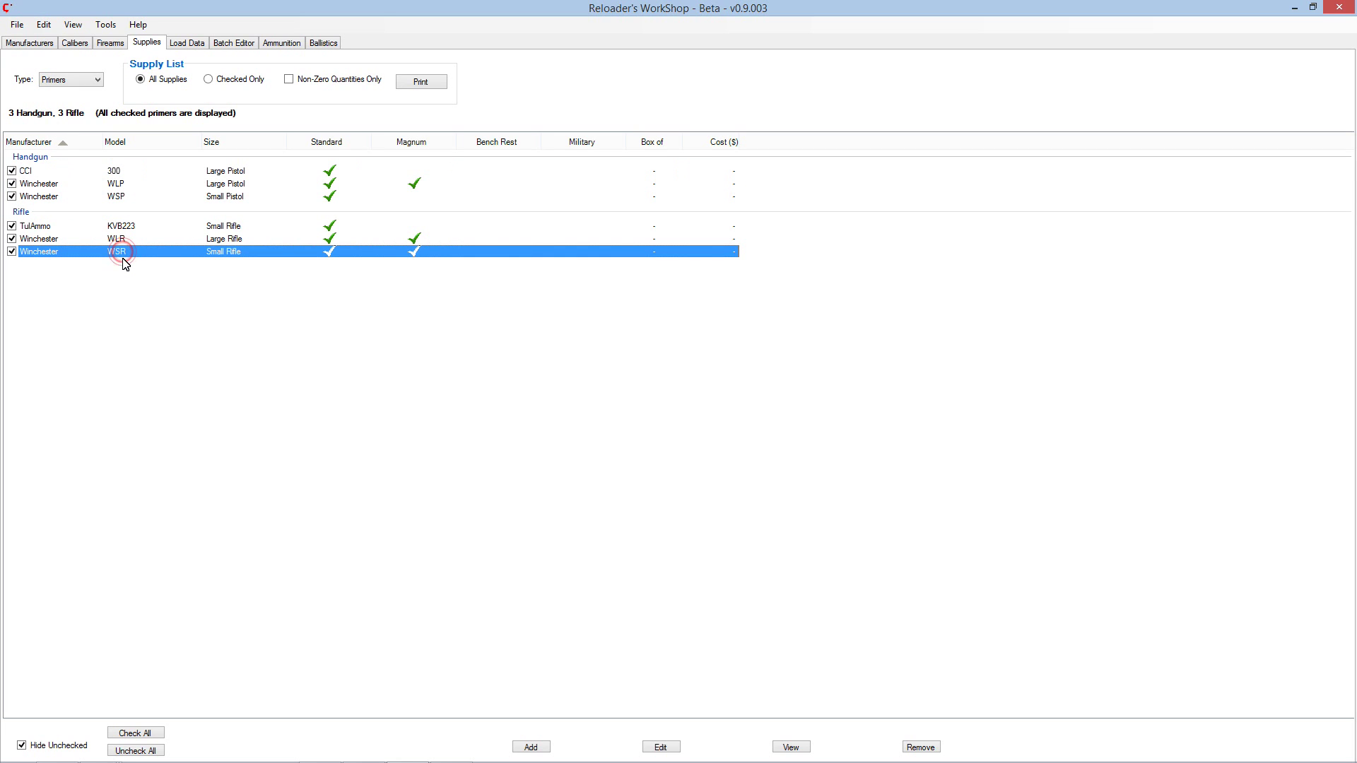
pyautogui.click(645, 743)
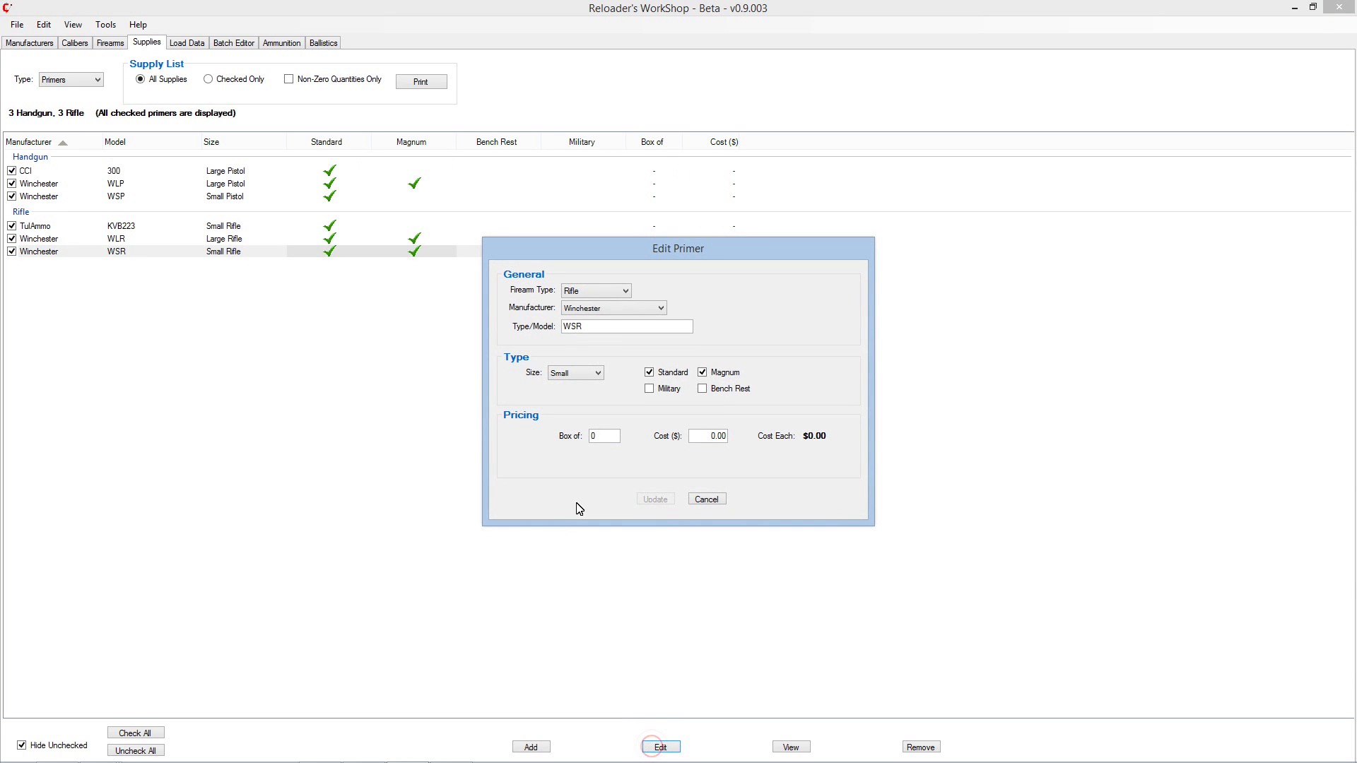
pyautogui.write('1000')
pyautogui.press('Tab')
pyautogui.write('32')
pyautogui.click(657, 499)
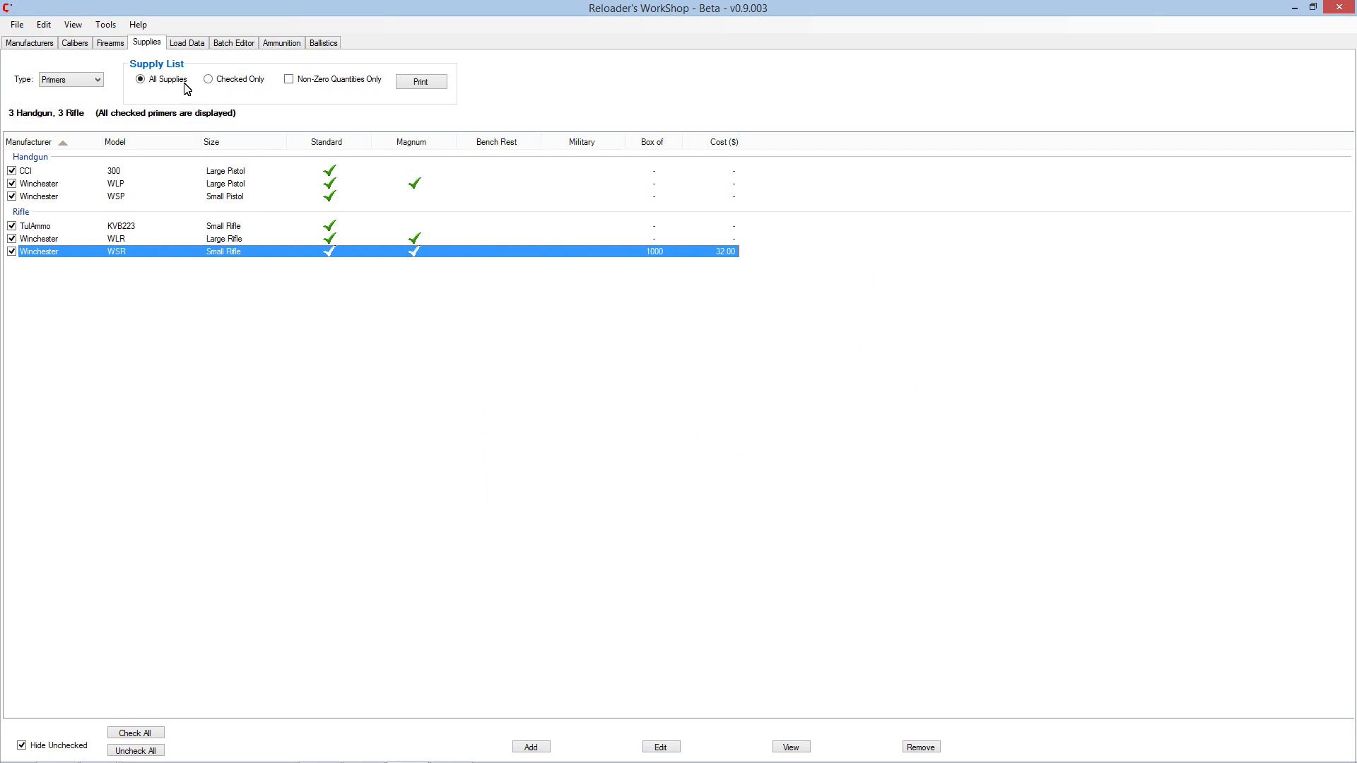
# Compare the 223 Remington load's cartridge cost with cases loaded 1, 2 and 0 times, and close the load without saving.
pyautogui.click(176, 47)
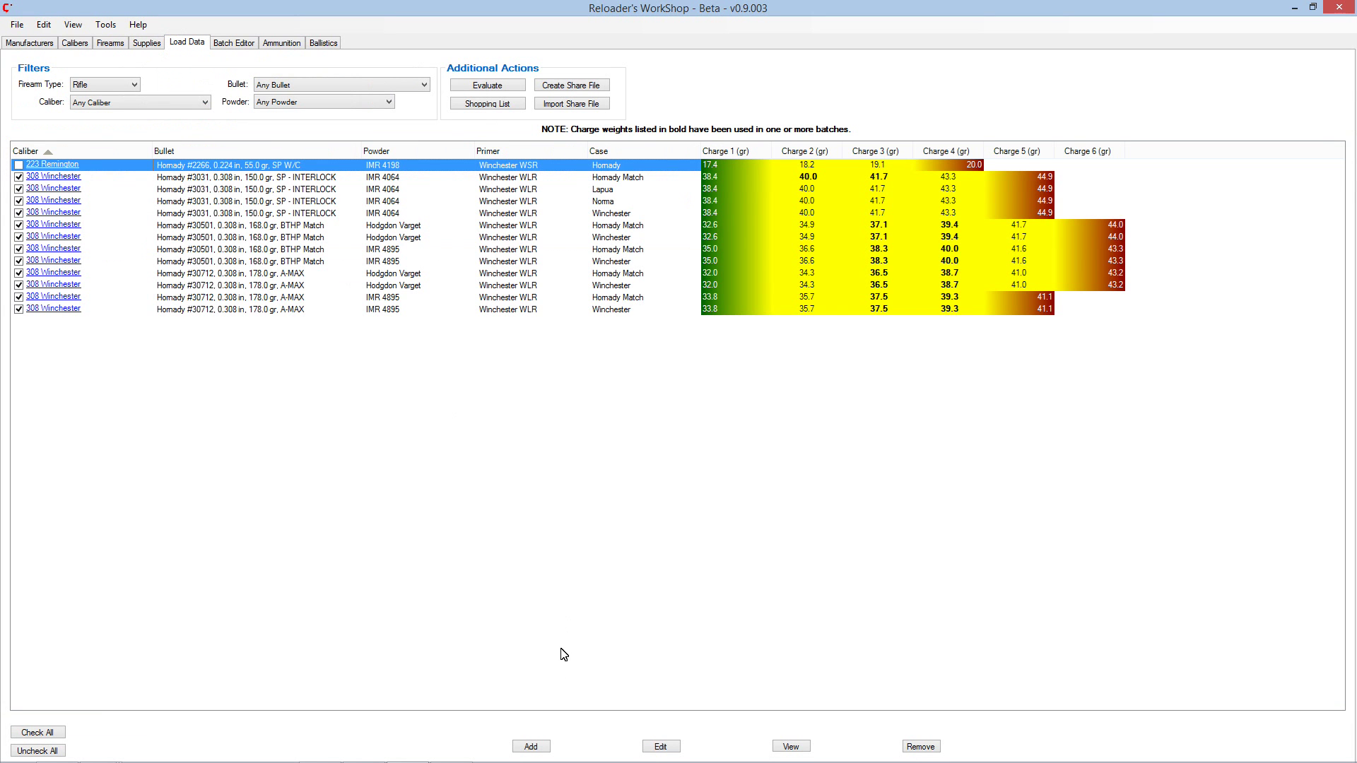
pyautogui.click(661, 747)
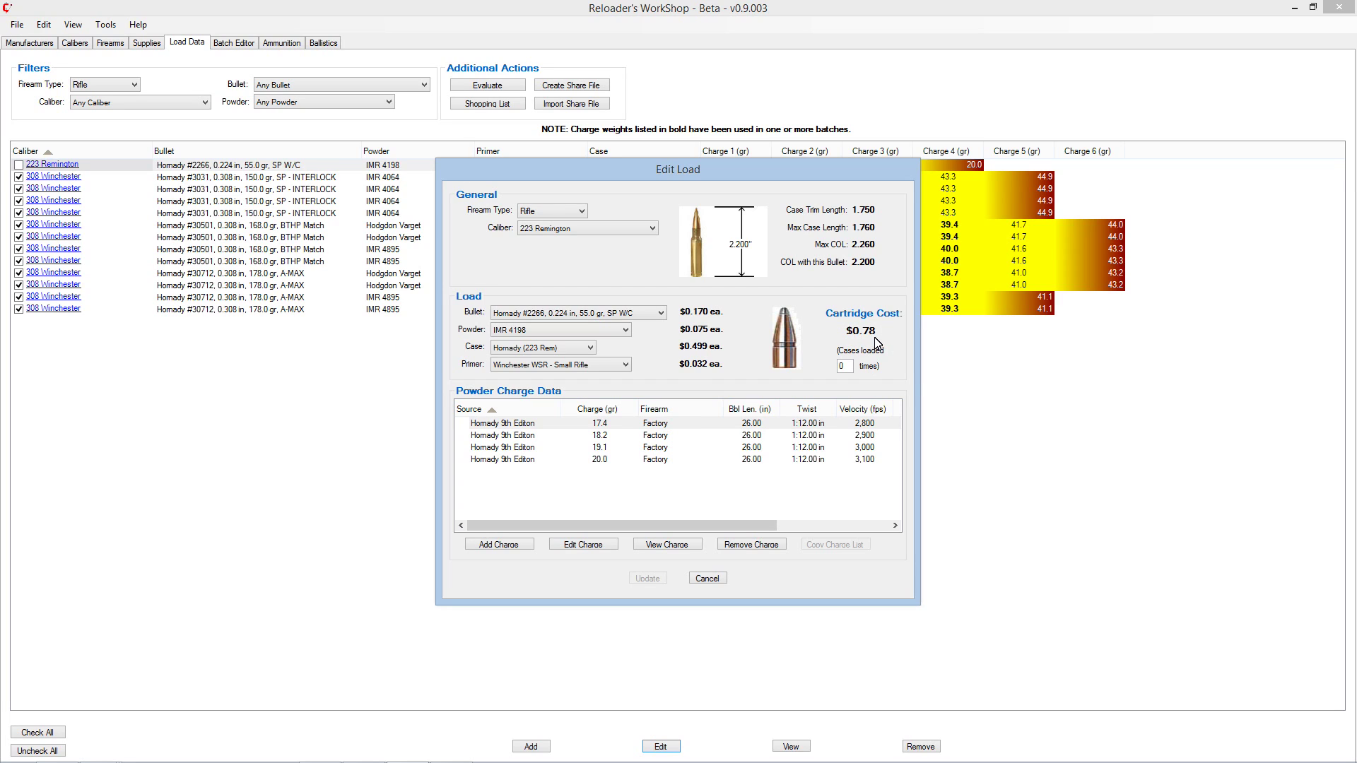
pyautogui.doubleClick(846, 367)
pyautogui.write('1')
pyautogui.doubleClick(845, 366)
pyautogui.write('2')
pyautogui.doubleClick(844, 366)
pyautogui.write('0')
pyautogui.doubleClick(849, 366)
pyautogui.press('BackSpace')
pyautogui.click(713, 580)
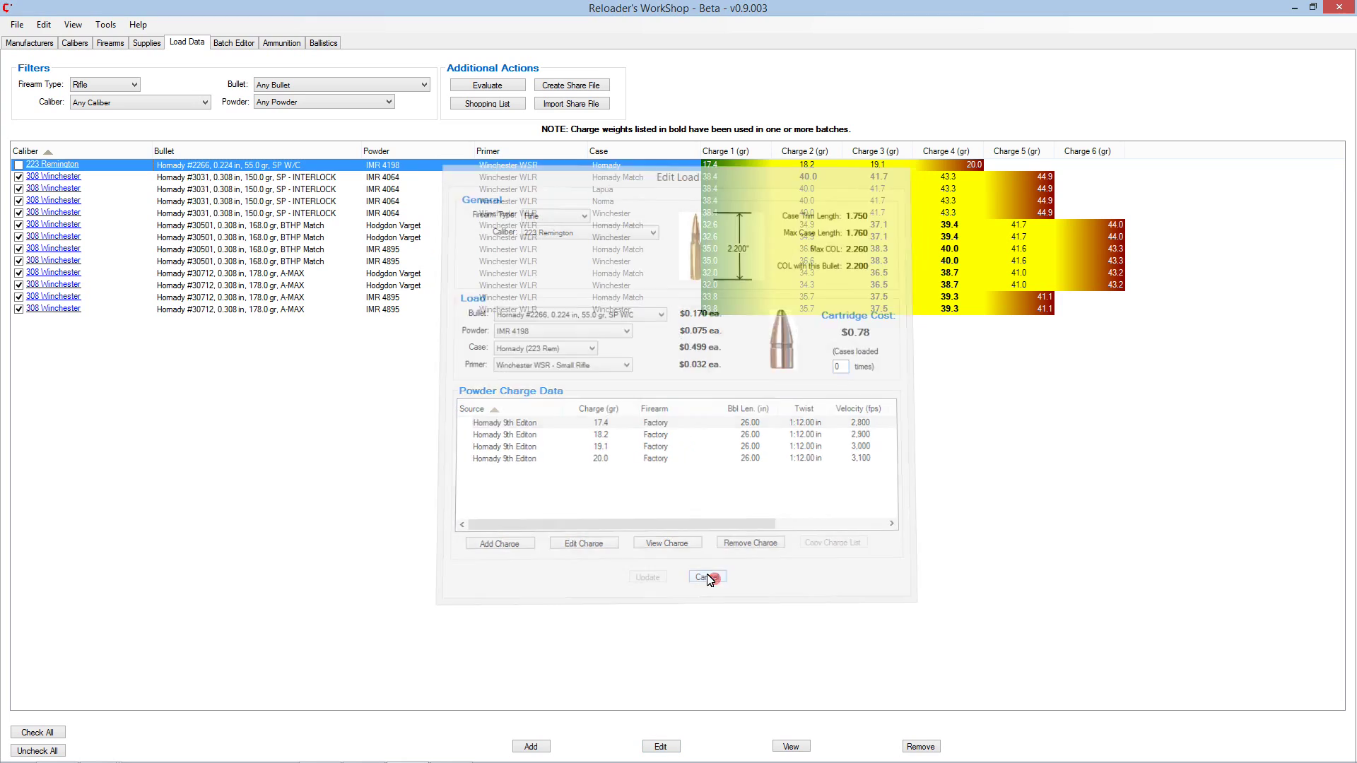
# Check which bullets and cases a new 223 Remington Service Rifle load with IMR 4198 powder offers, and discard the load.
pyautogui.click(532, 747)
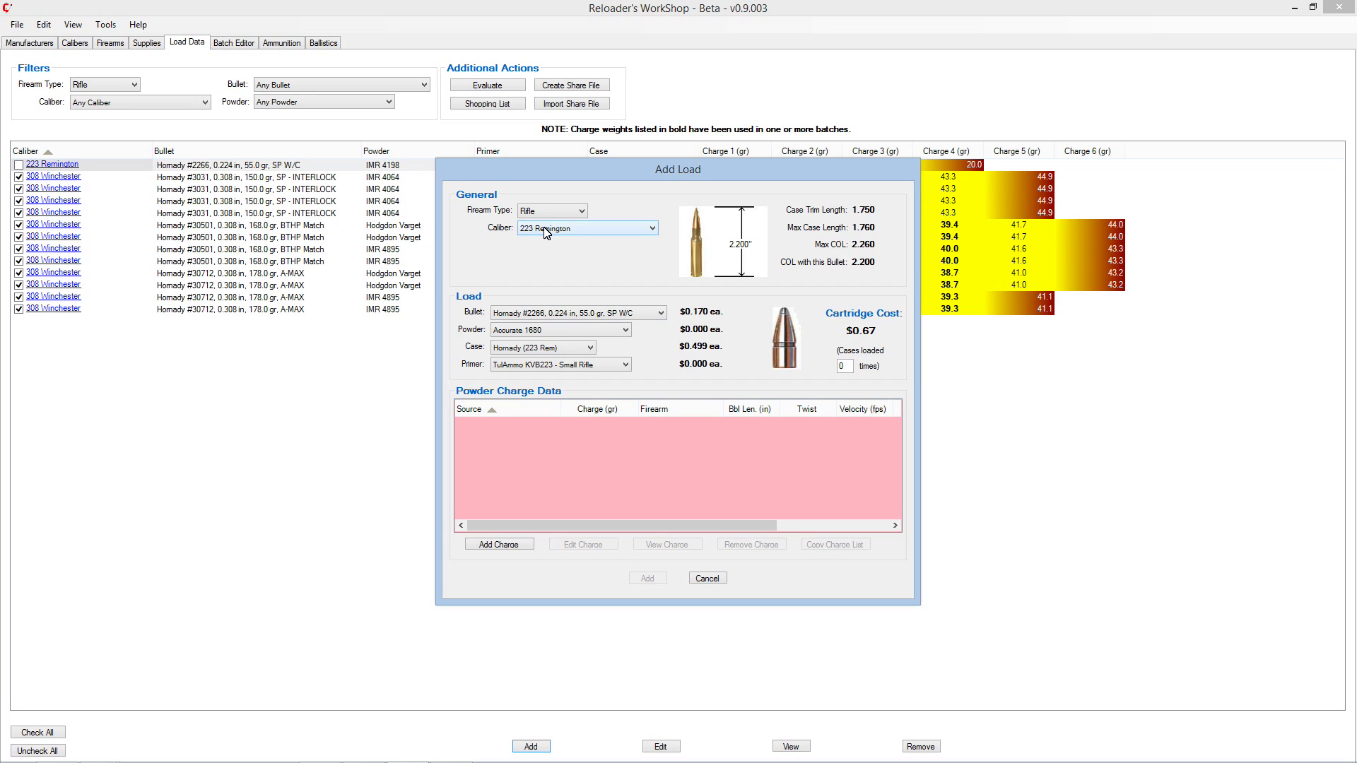
pyautogui.click(536, 331)
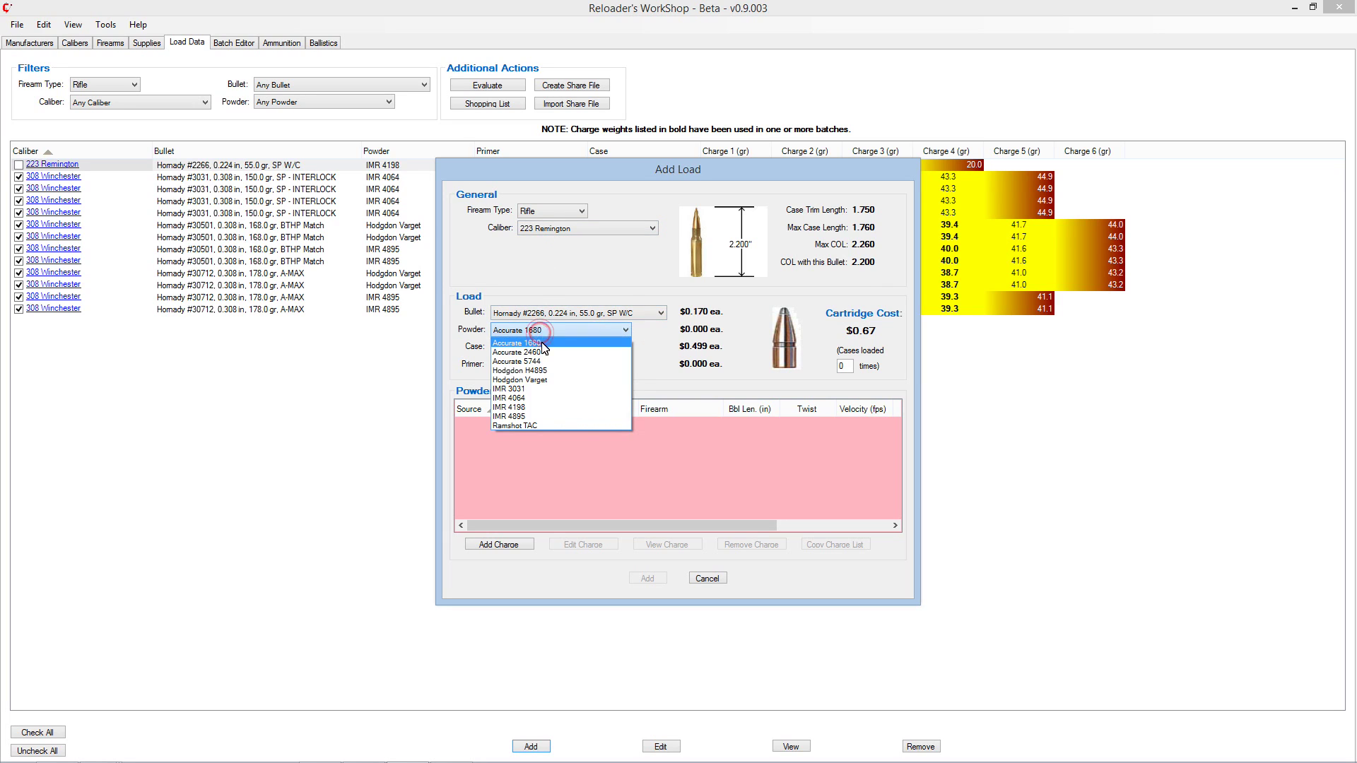
pyautogui.click(539, 407)
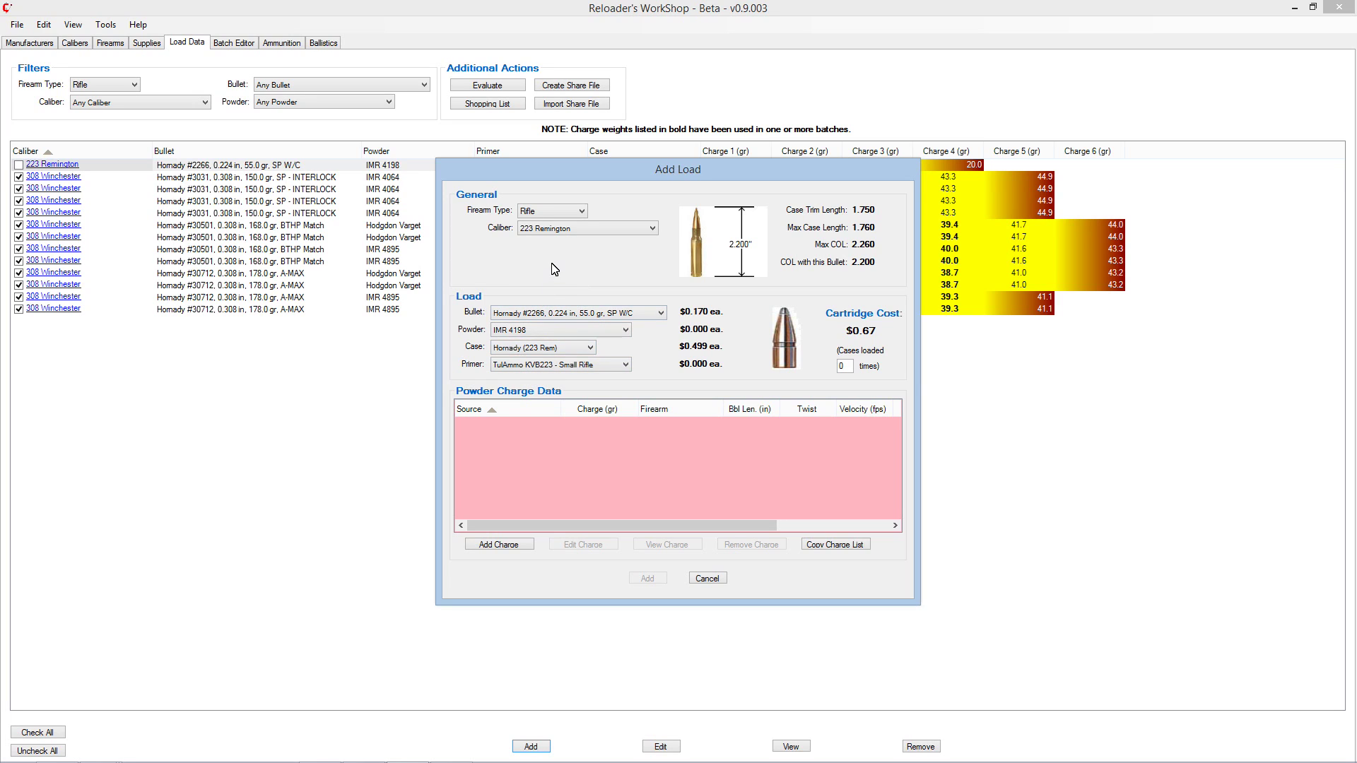
pyautogui.click(552, 229)
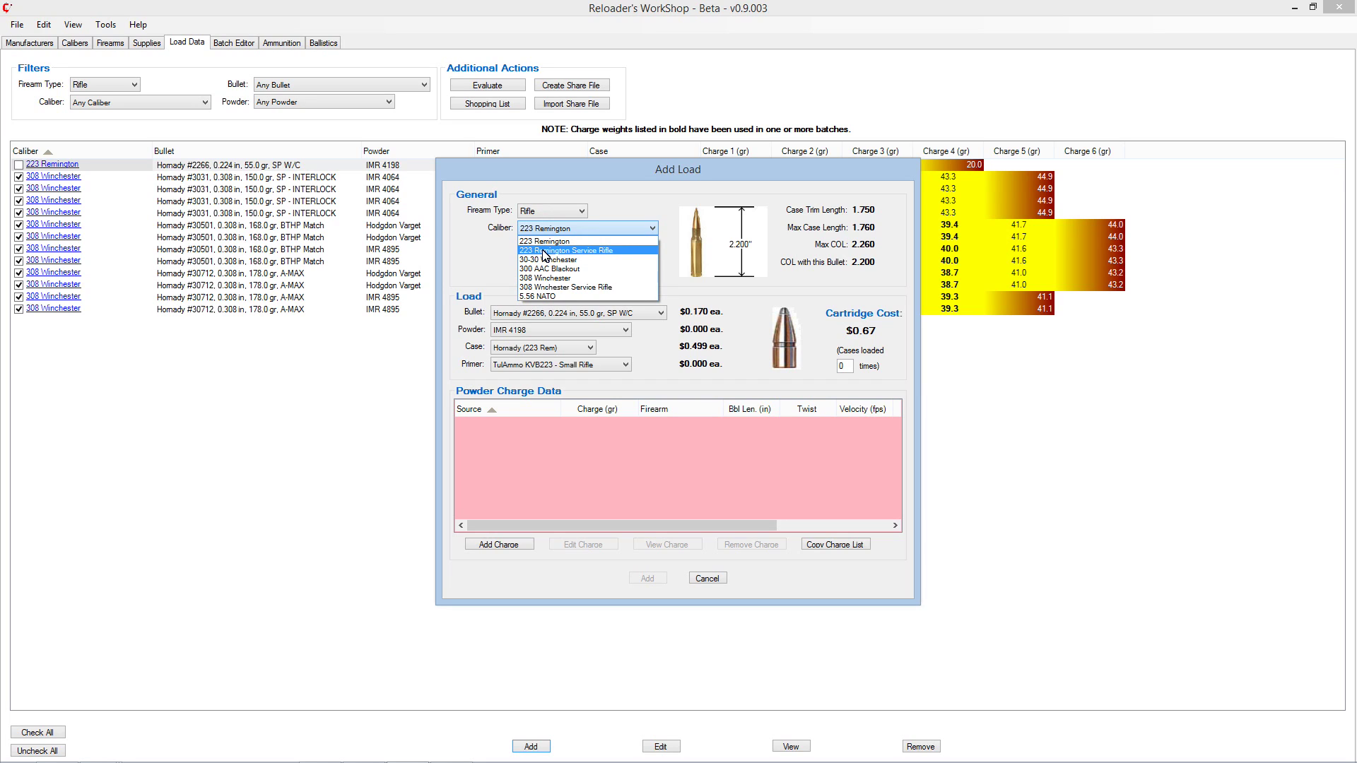
pyautogui.click(548, 251)
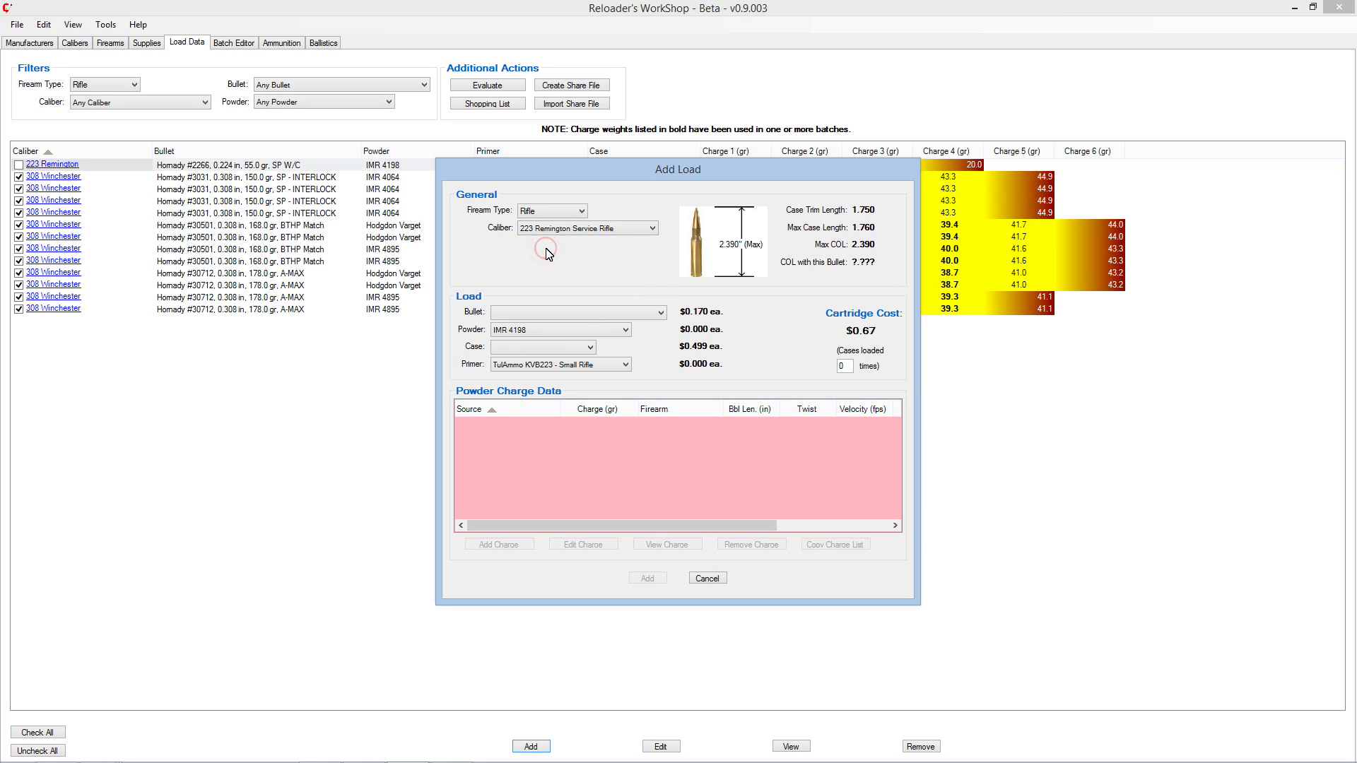
pyautogui.click(533, 313)
pyautogui.click(534, 313)
pyautogui.click(533, 313)
pyautogui.click(541, 348)
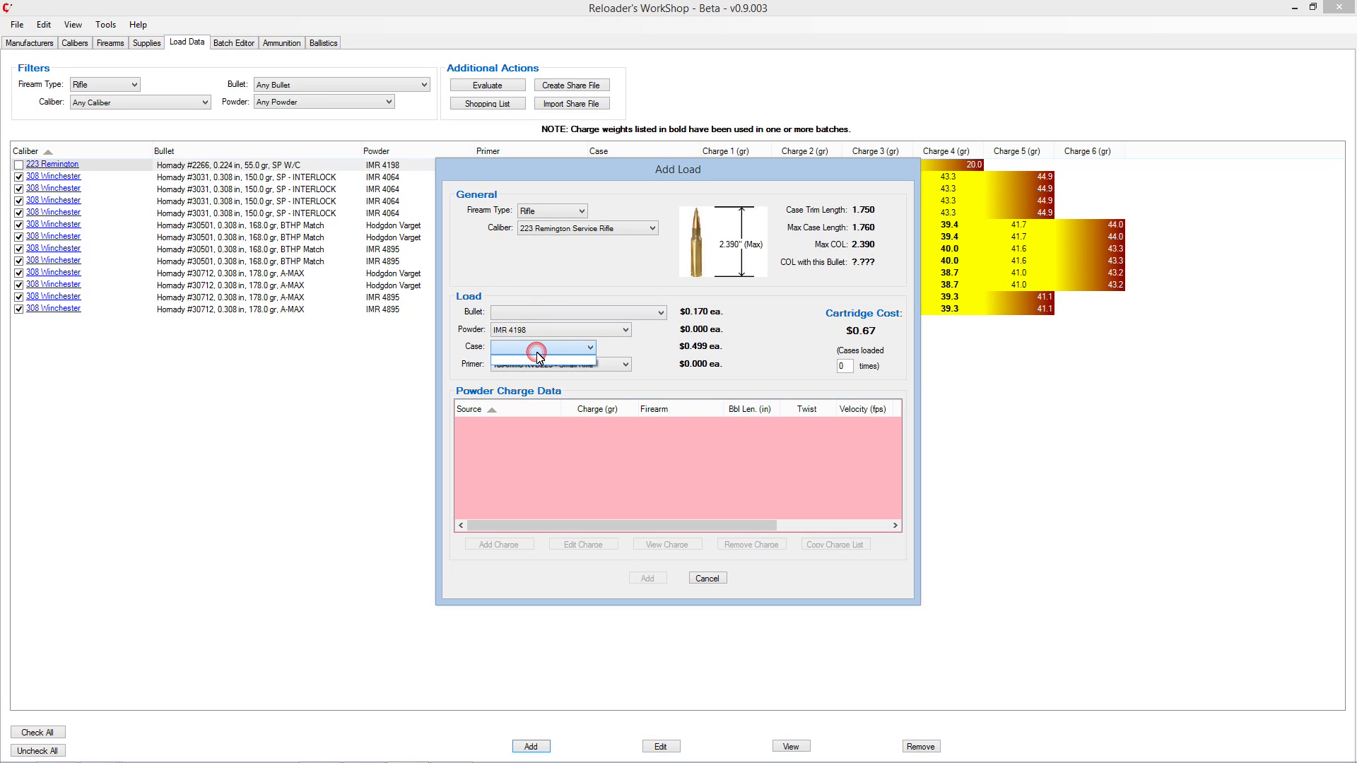
pyautogui.click(546, 317)
pyautogui.click(553, 349)
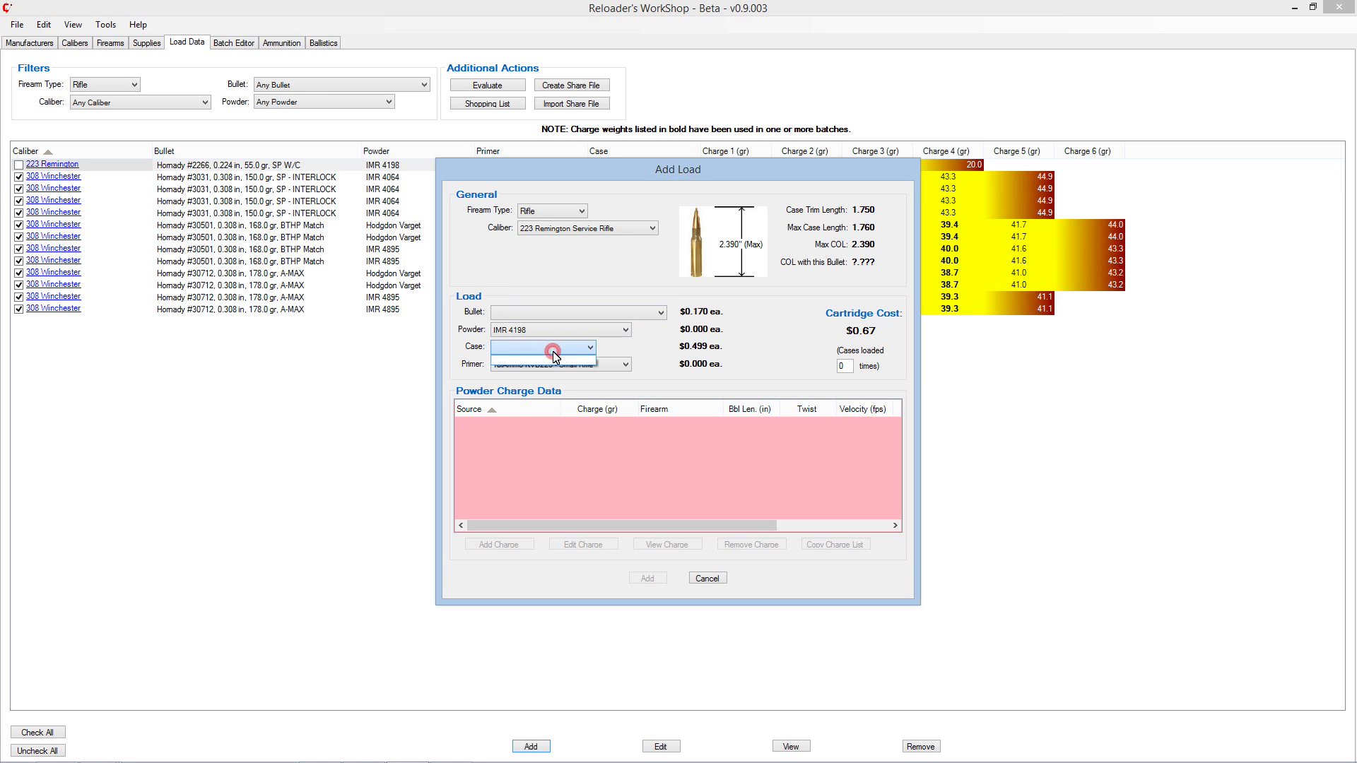
pyautogui.click(709, 579)
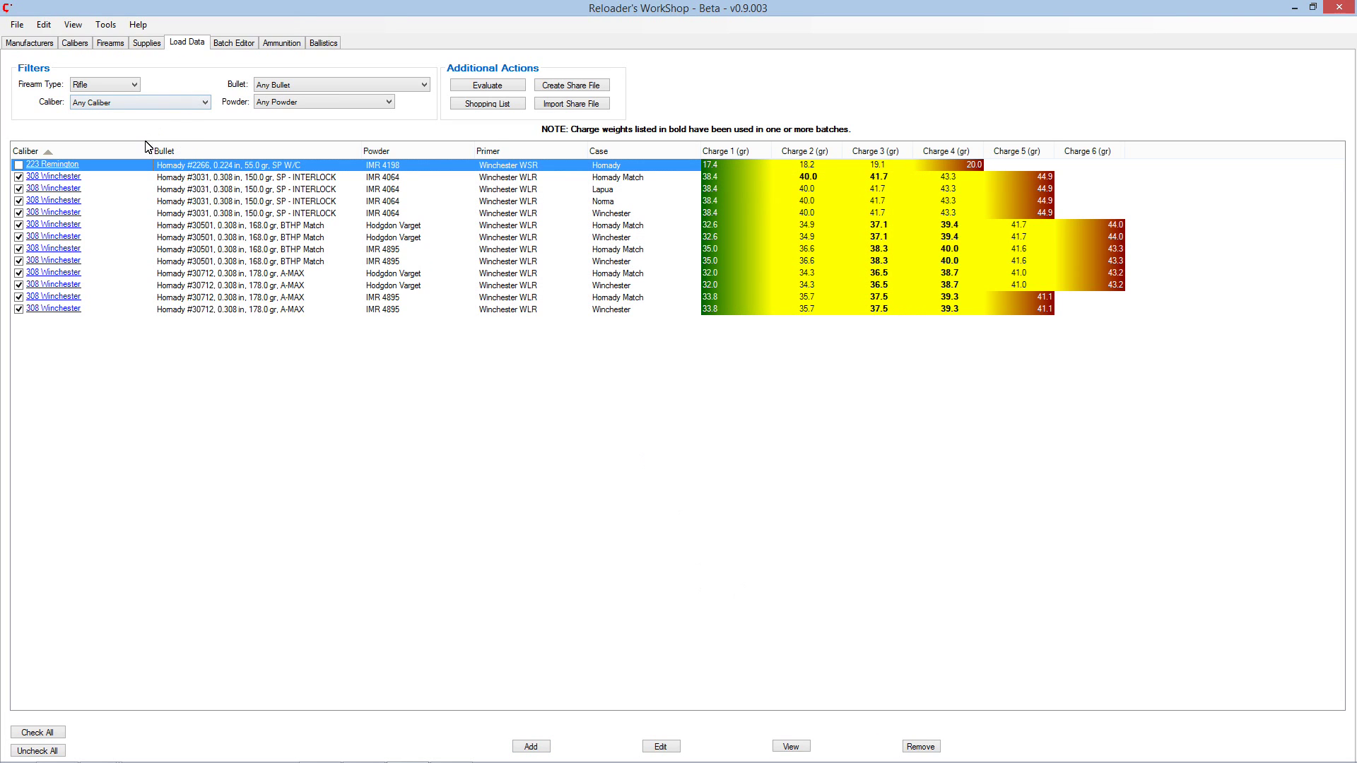
# Examine the calibers listed in the cartridge specific data of the Hornady 2266 bullet.
pyautogui.click(150, 46)
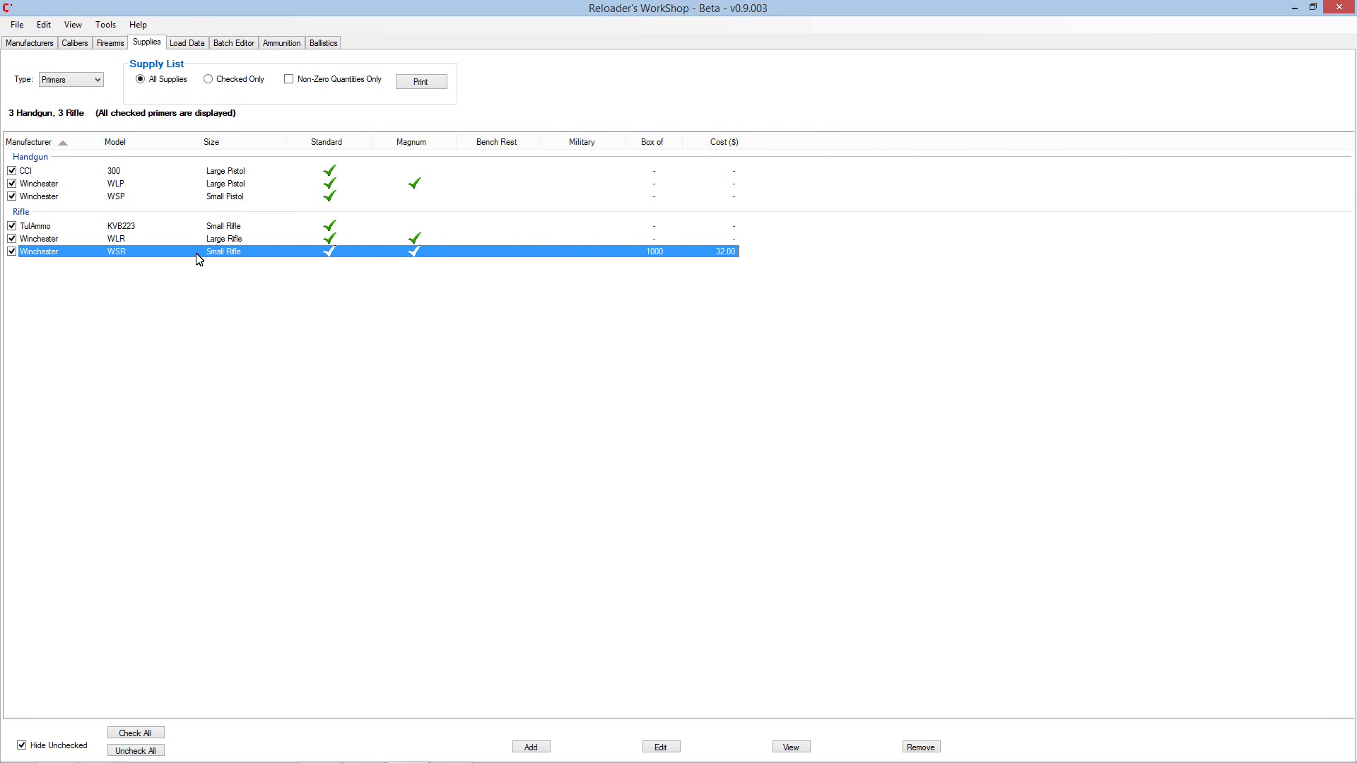
pyautogui.click(55, 84)
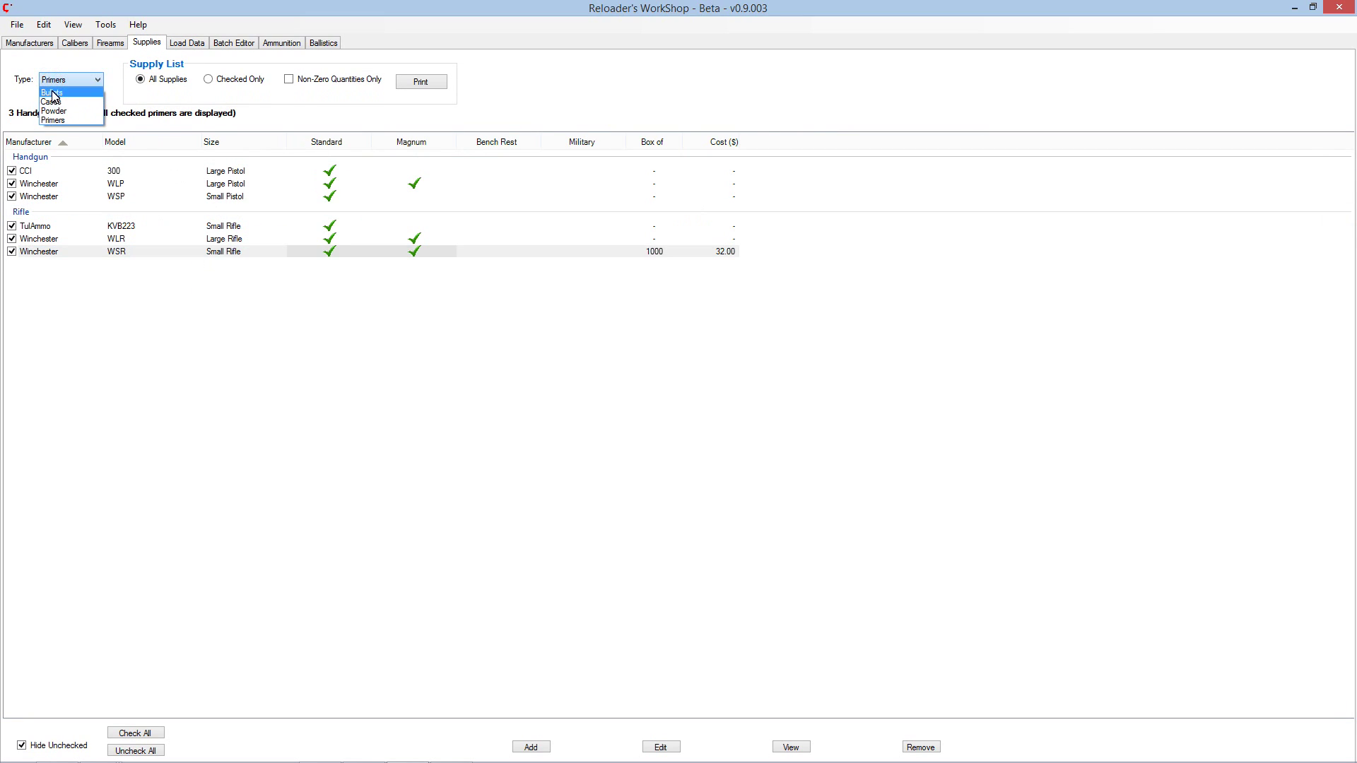
pyautogui.click(53, 90)
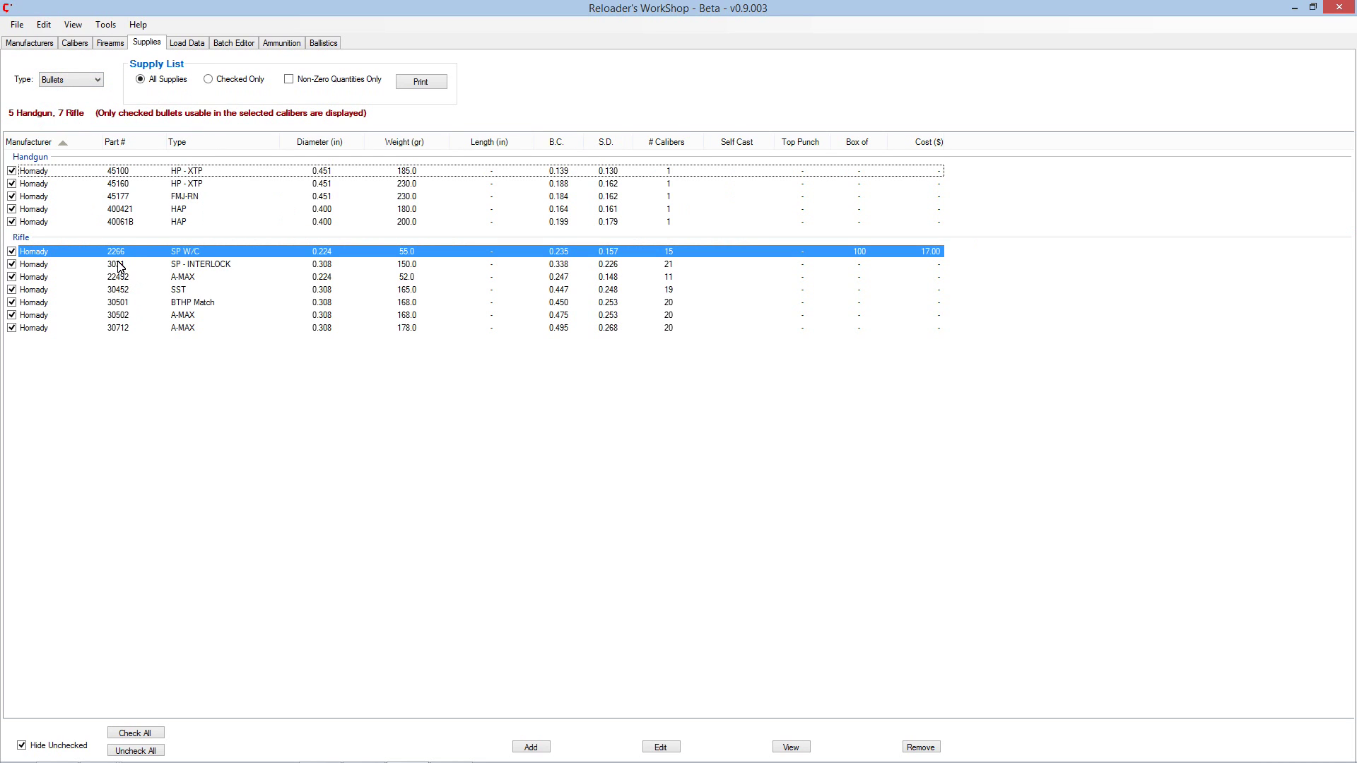
pyautogui.click(662, 748)
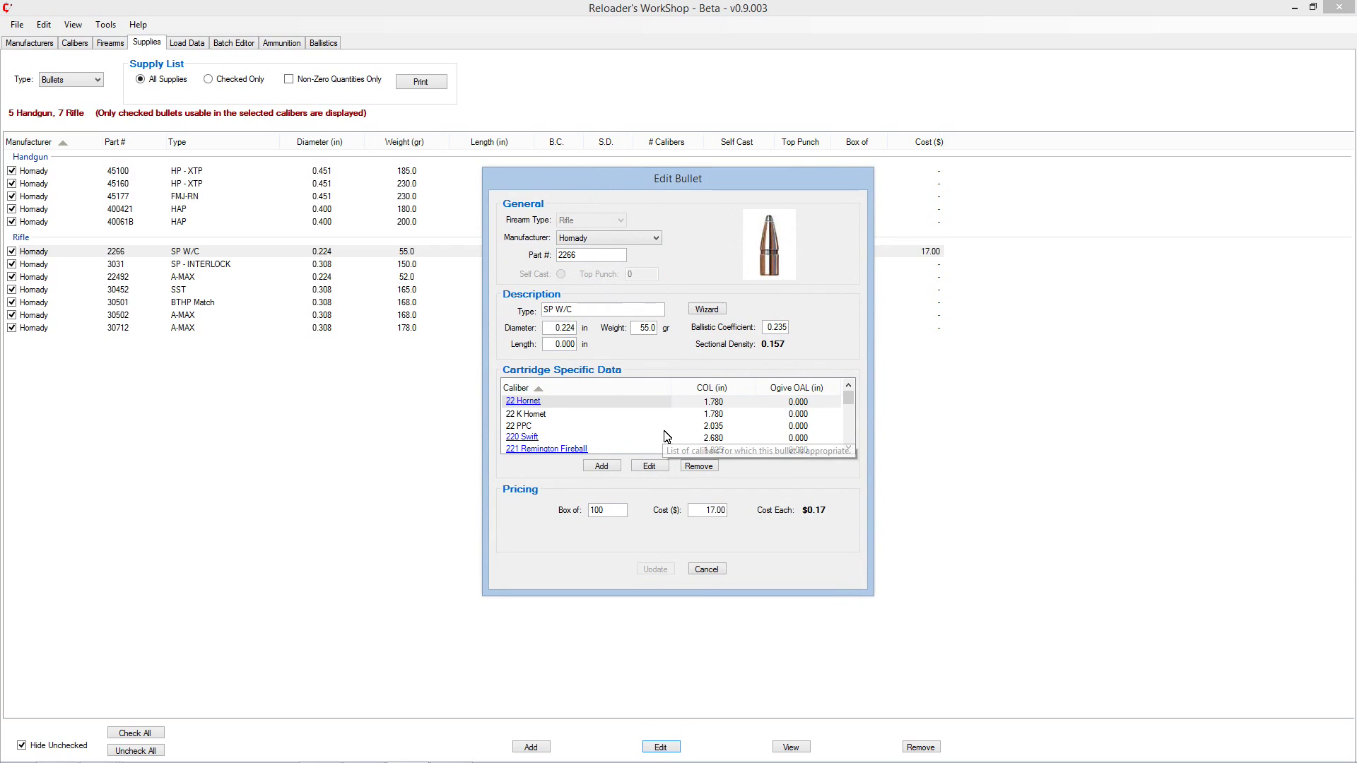
pyautogui.click(668, 424)
pyautogui.scroll(-2, 677, 417)
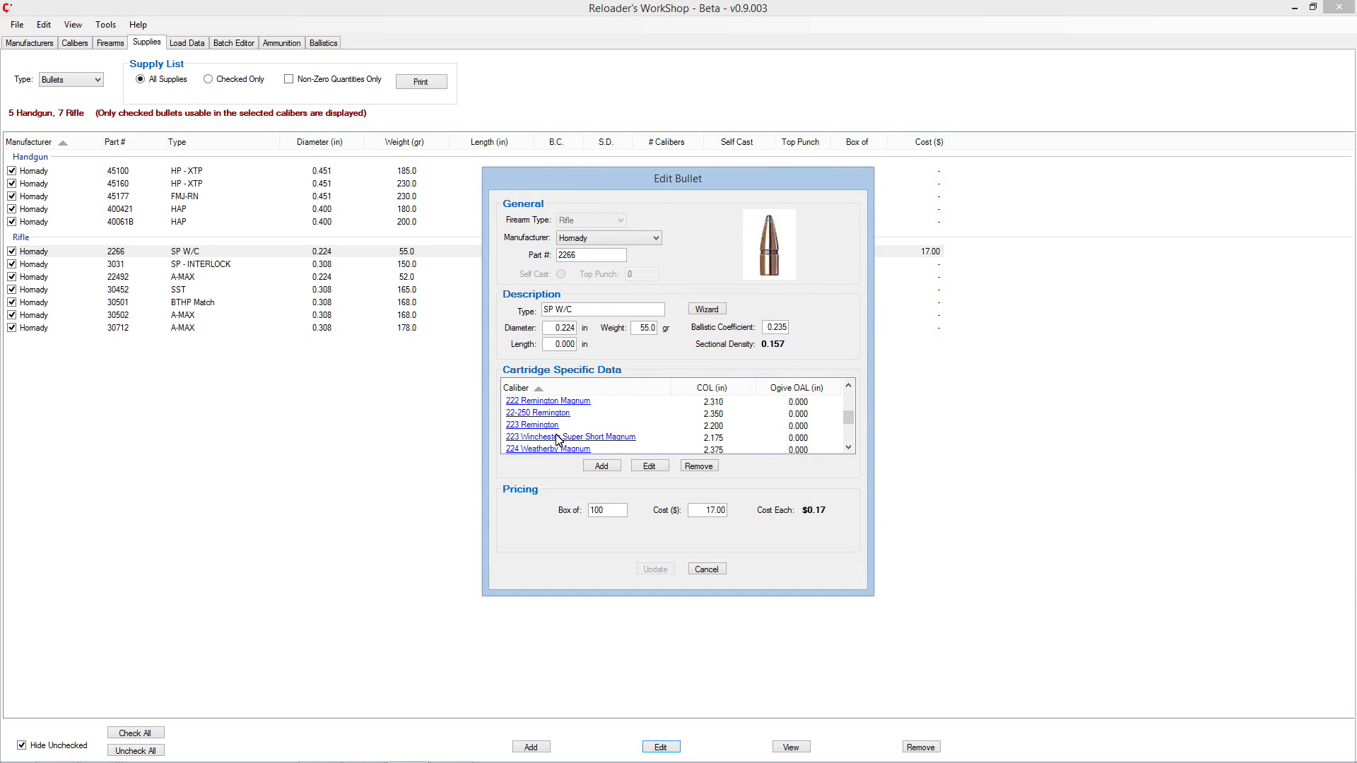
pyautogui.scroll(-1, 693, 429)
pyautogui.scroll(1, 704, 435)
# Check which calibers can still be added to the Hornady 2266 bullet, and return to the load data without saving.
pyautogui.click(601, 465)
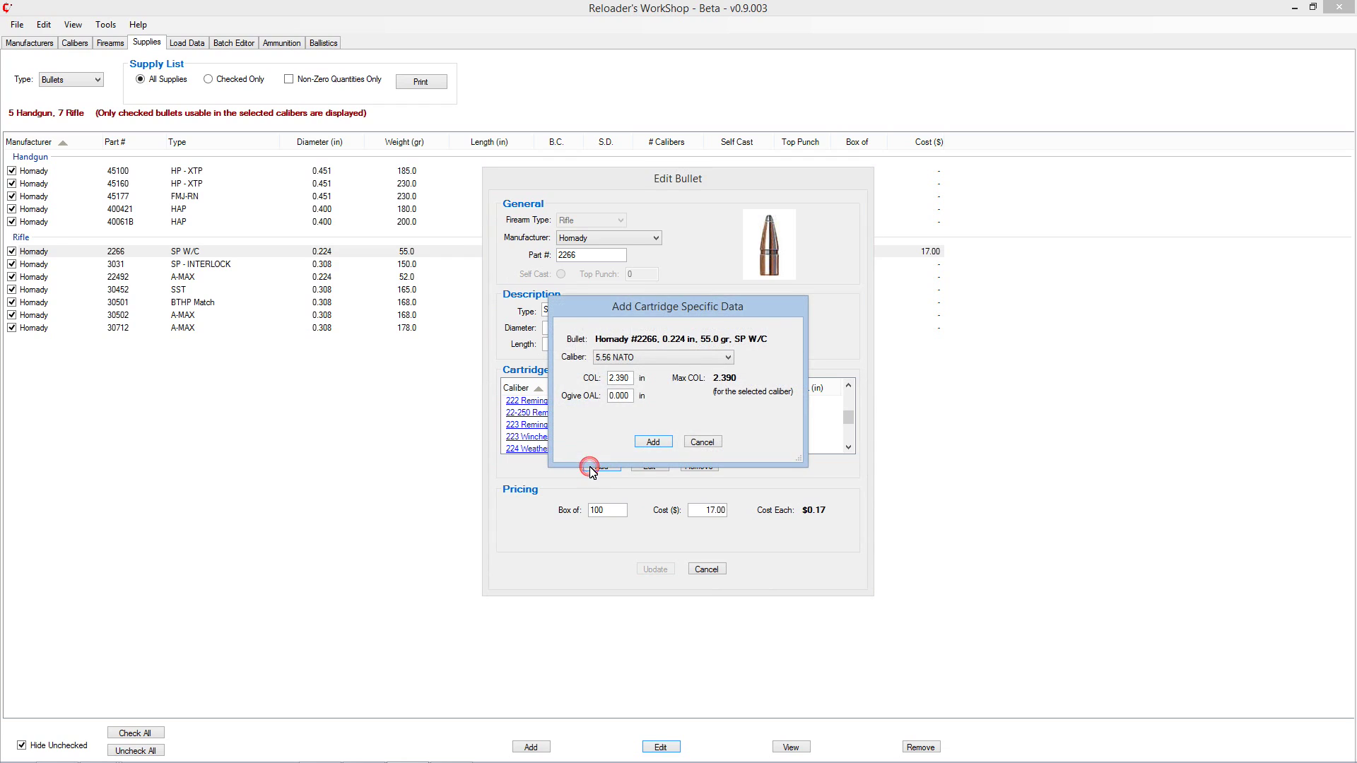
pyautogui.click(635, 359)
pyautogui.click(634, 361)
pyautogui.click(638, 362)
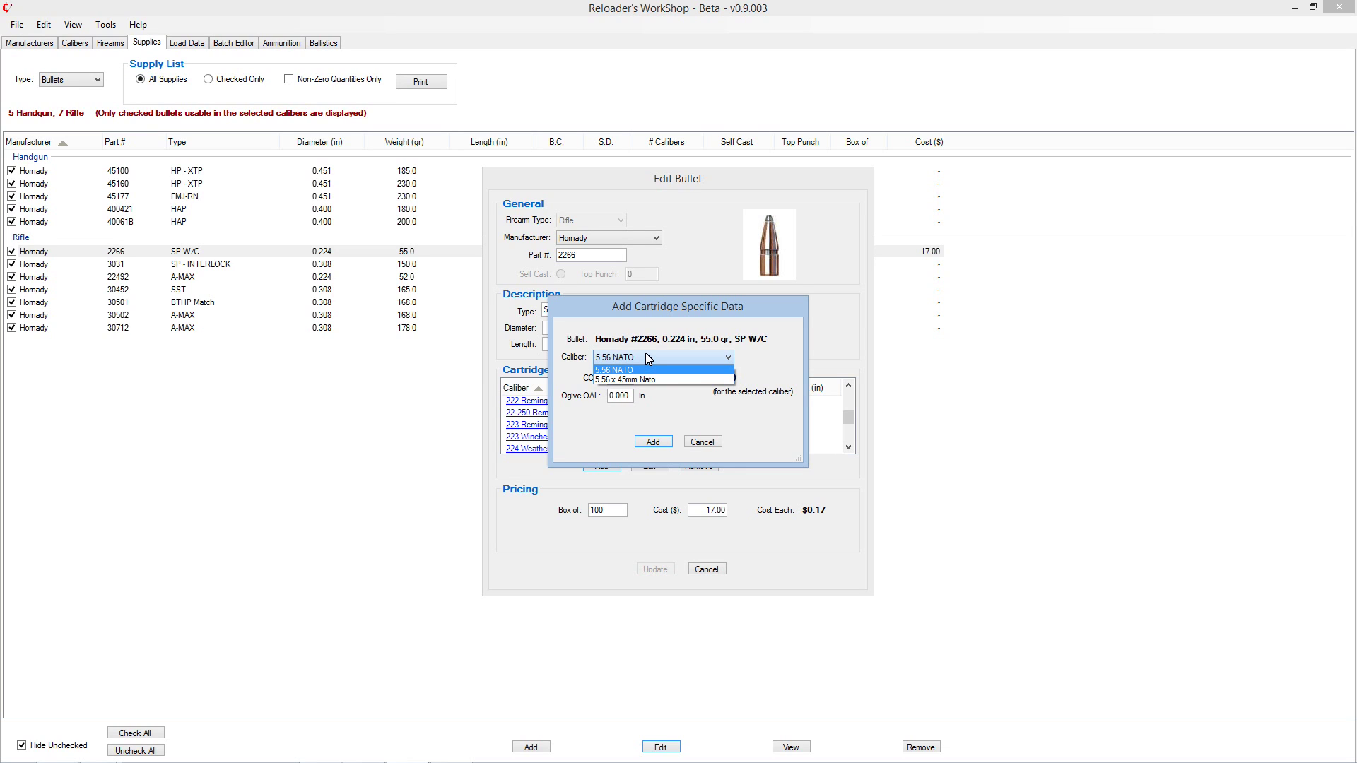
pyautogui.click(704, 442)
pyautogui.click(702, 443)
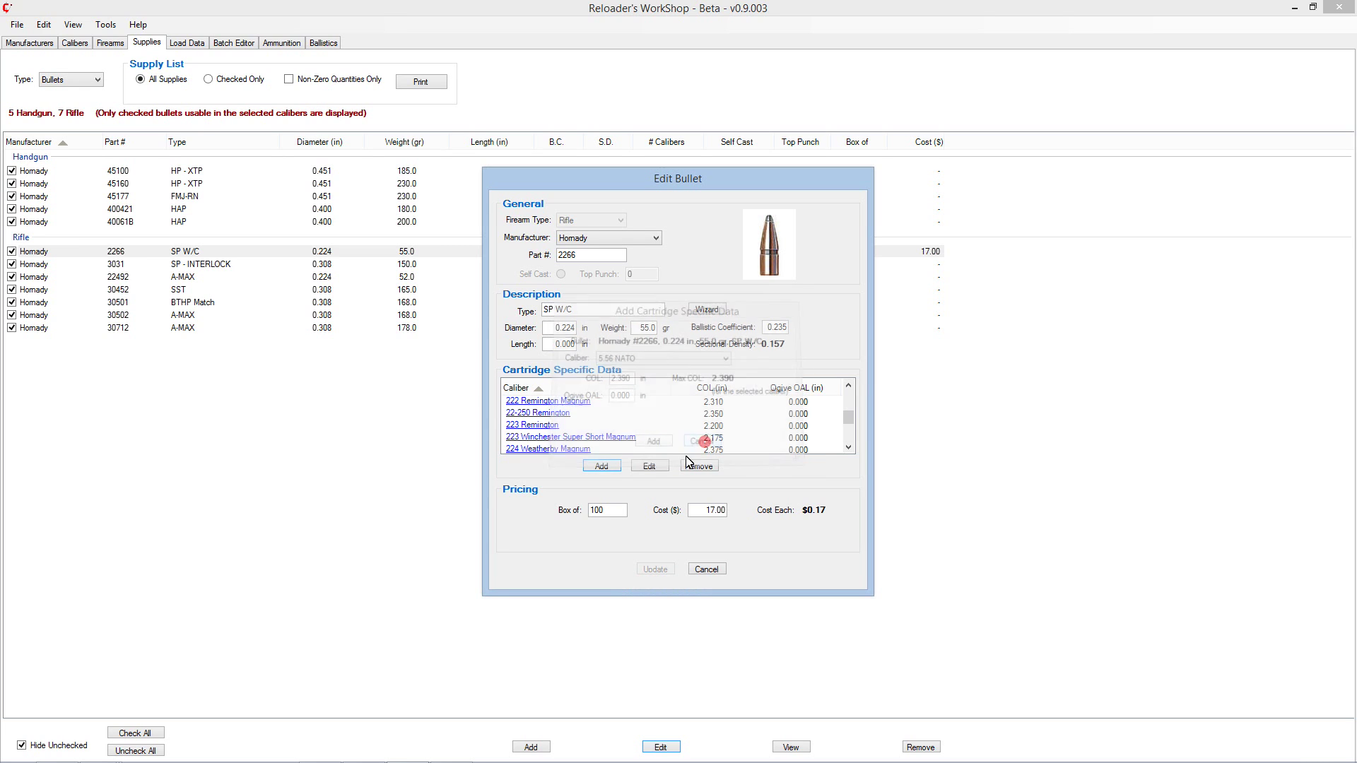
pyautogui.scroll(-2, 701, 436)
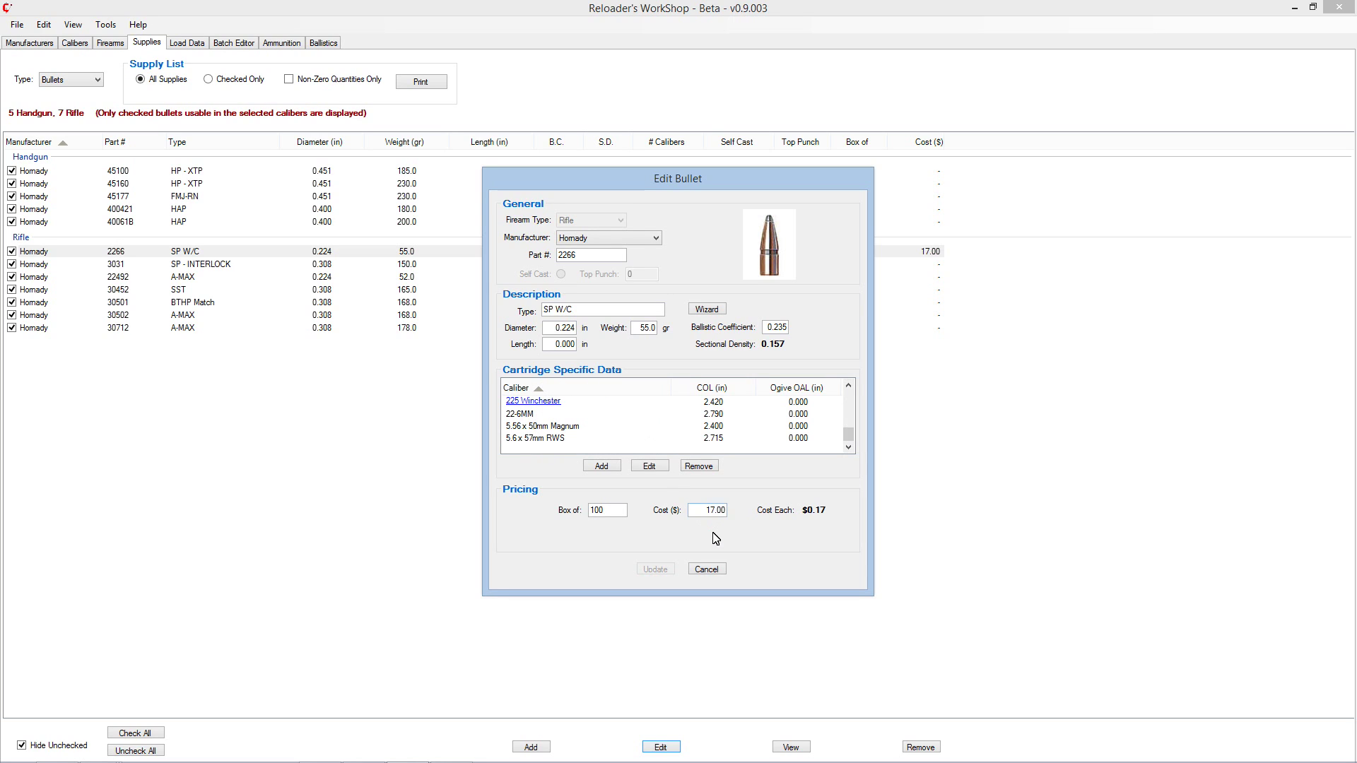
pyautogui.click(706, 569)
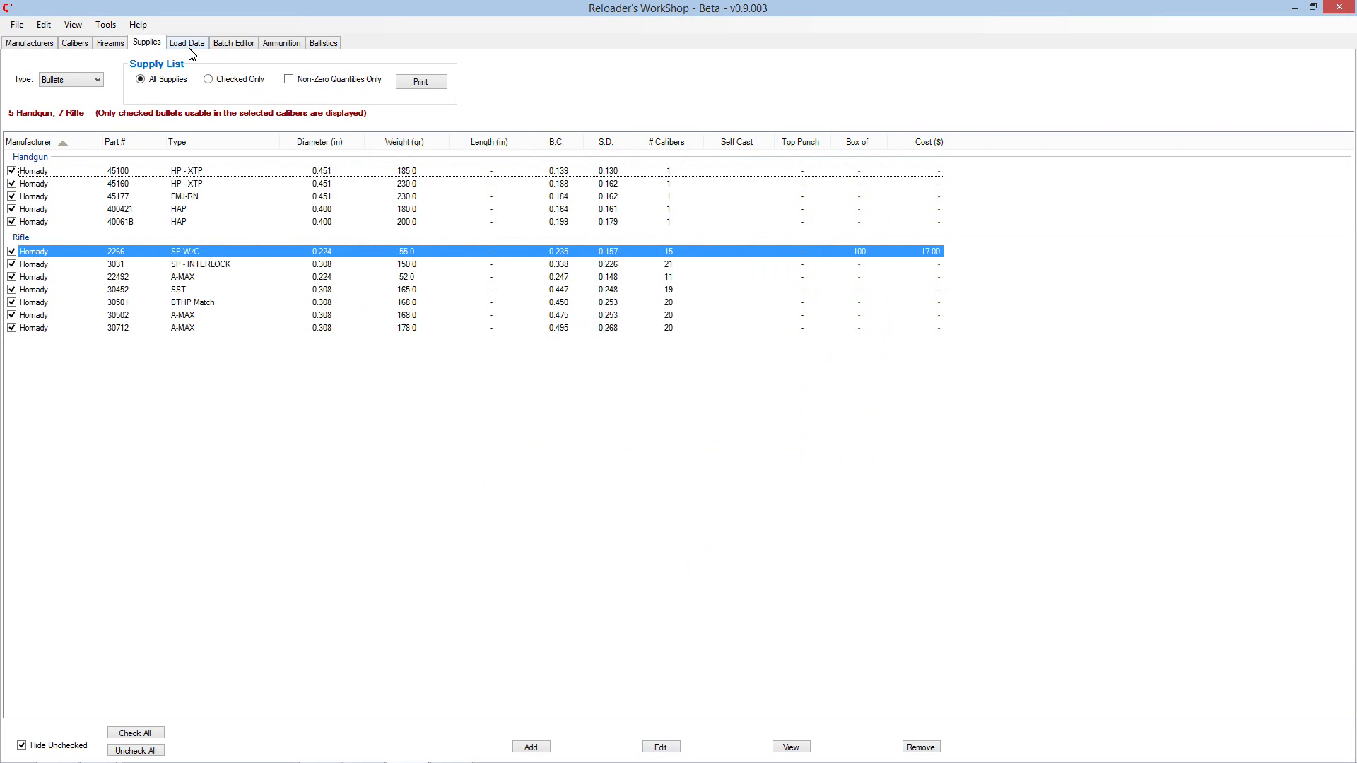
pyautogui.click(188, 44)
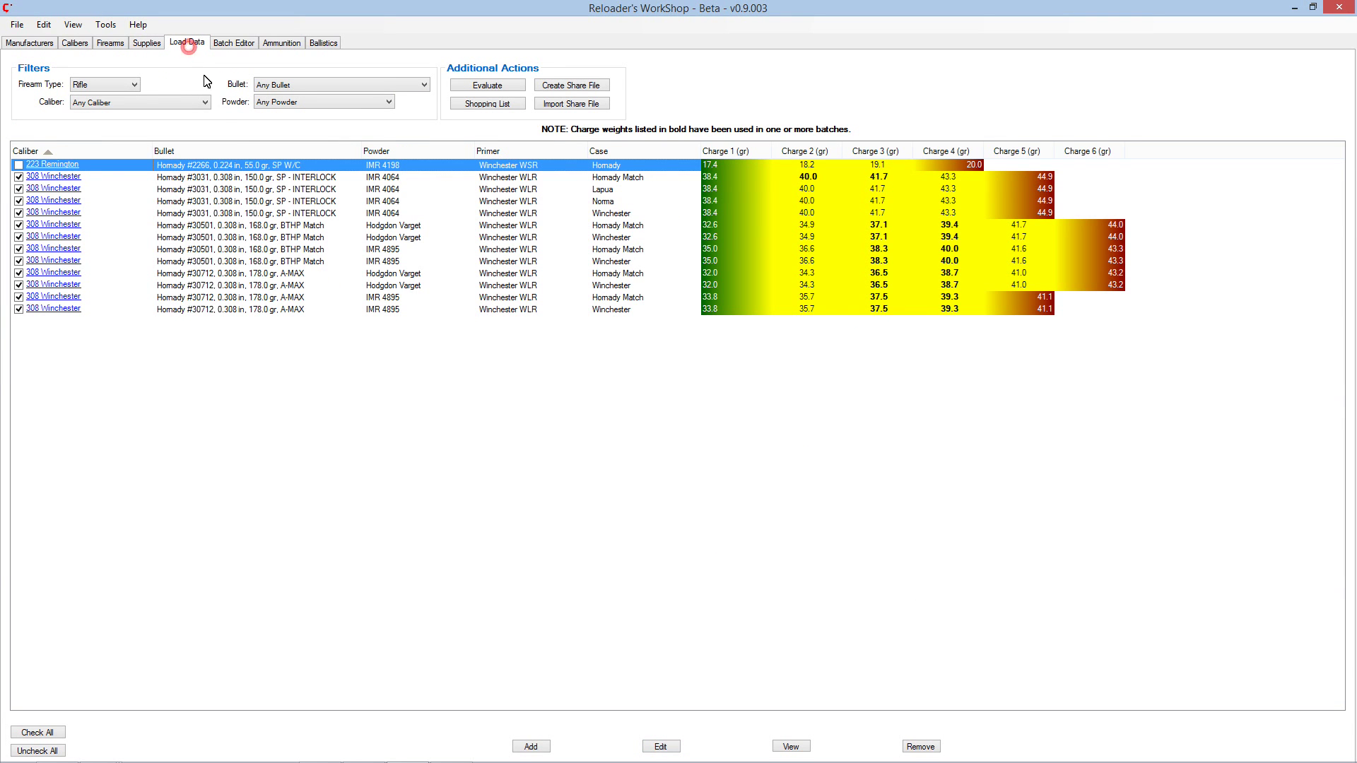
# Check which bullets a new 5.56 NATO load offers, and discard the load.
pyautogui.click(530, 746)
pyautogui.click(582, 225)
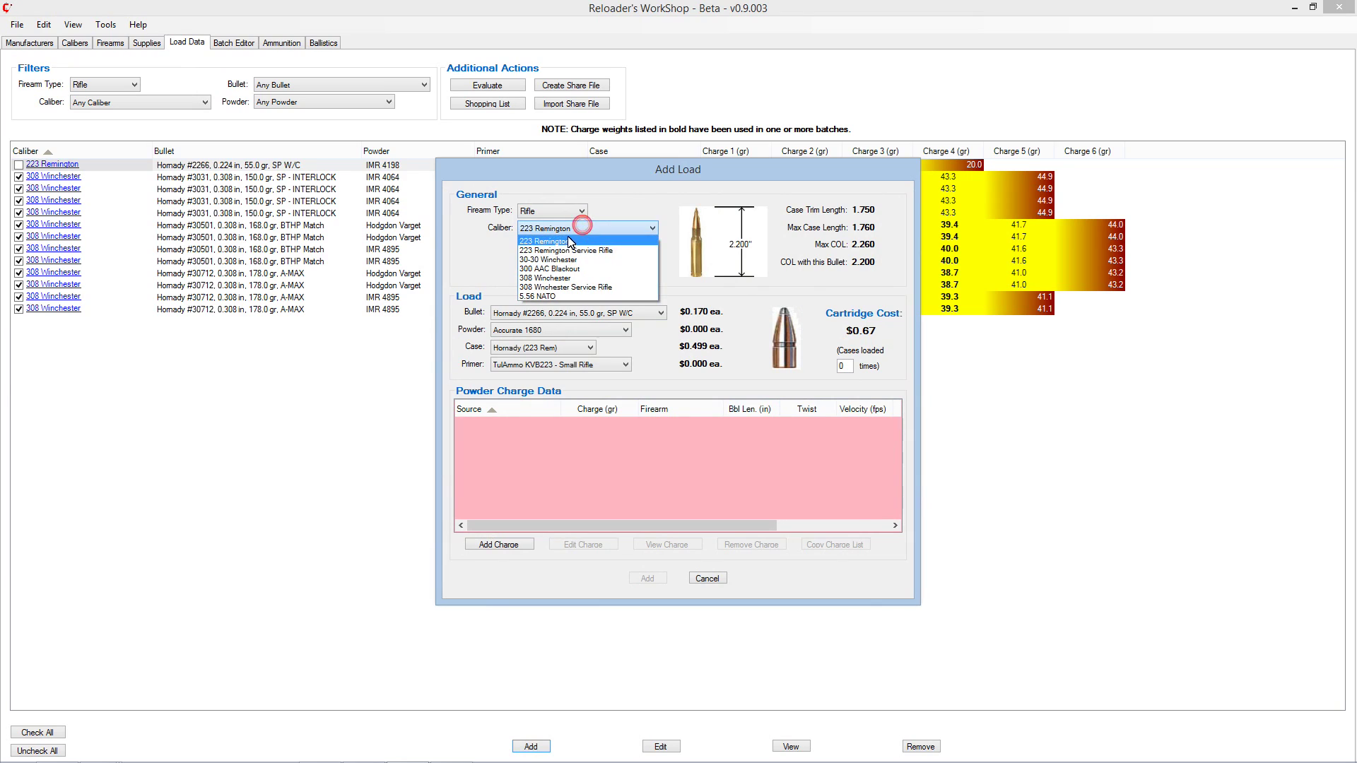
pyautogui.click(540, 297)
pyautogui.click(539, 309)
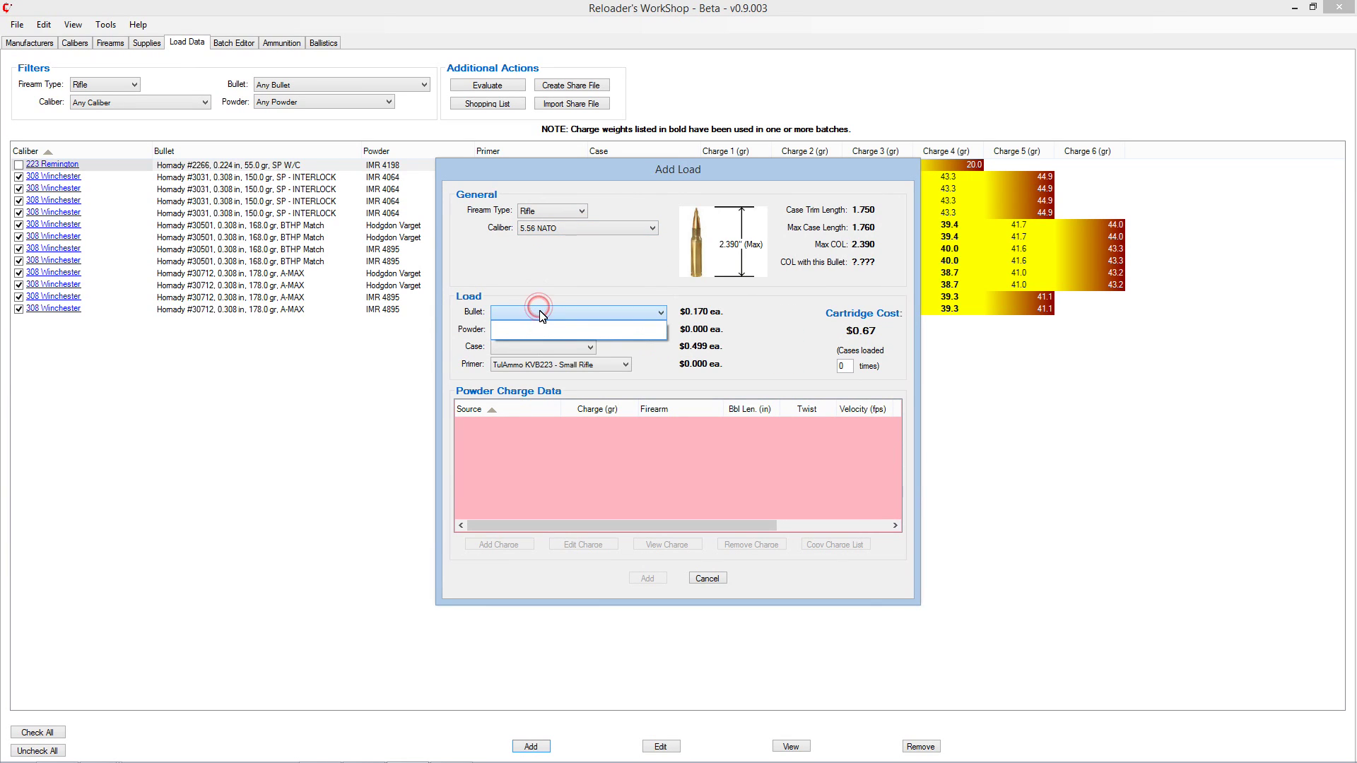
pyautogui.click(540, 311)
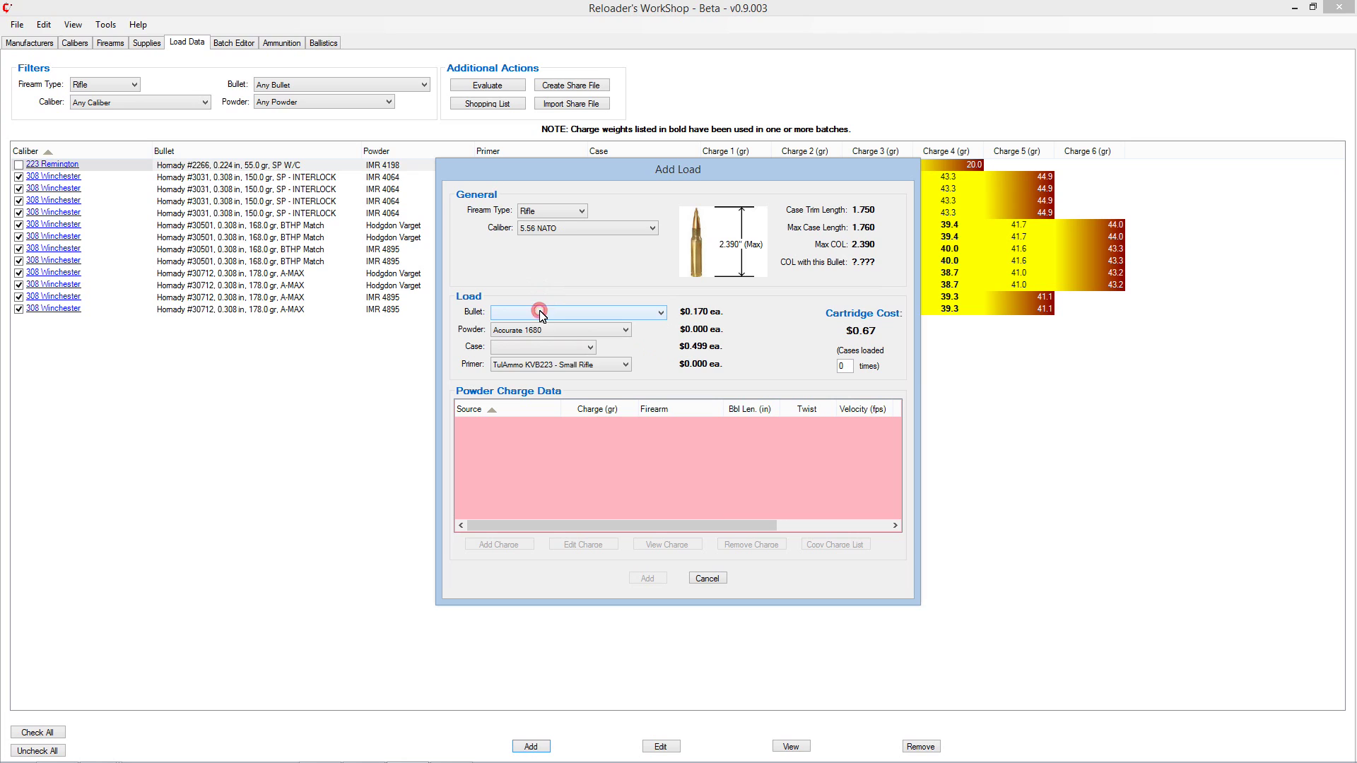
pyautogui.click(707, 578)
# Add 5.56 NATO with a COL of 2.390 in to the Hornady 2266 bullet's cartridge specific data, and update the bullet.
pyautogui.click(146, 42)
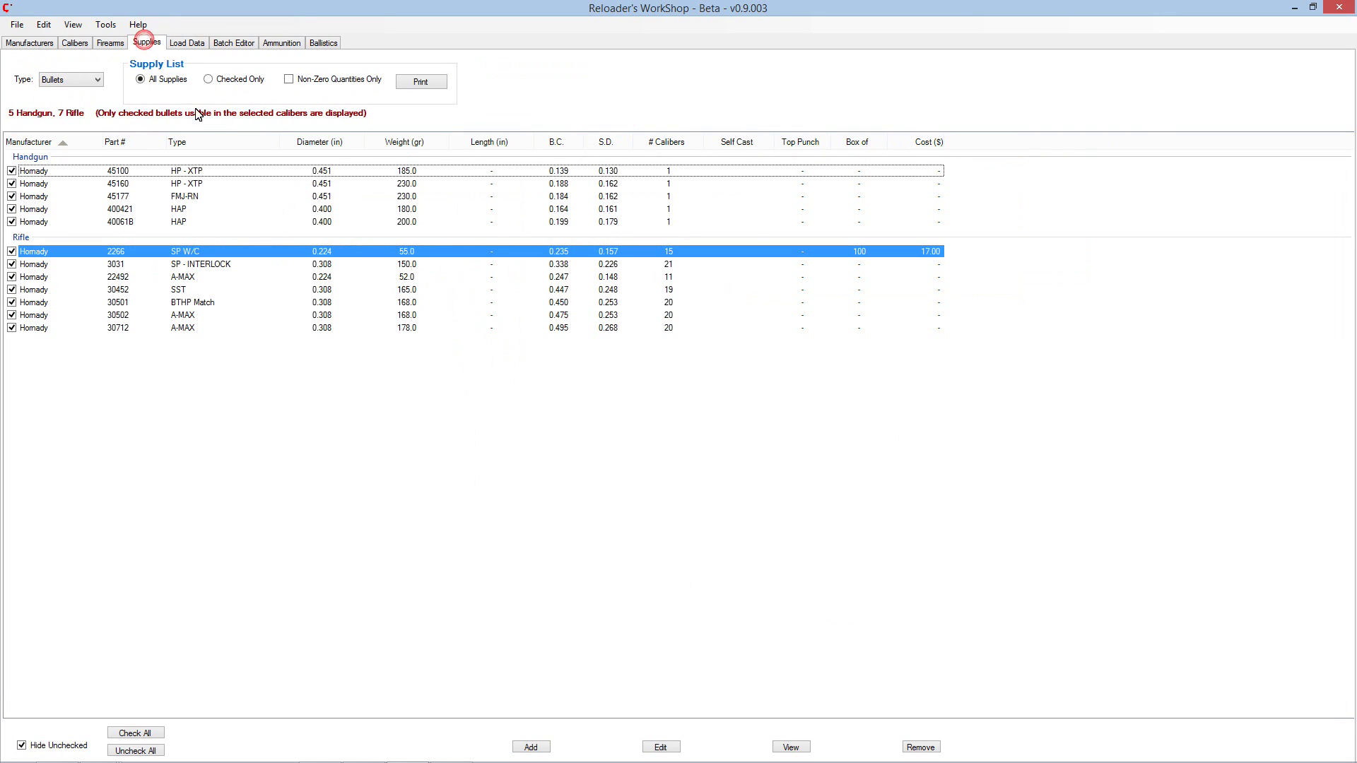
pyautogui.click(661, 747)
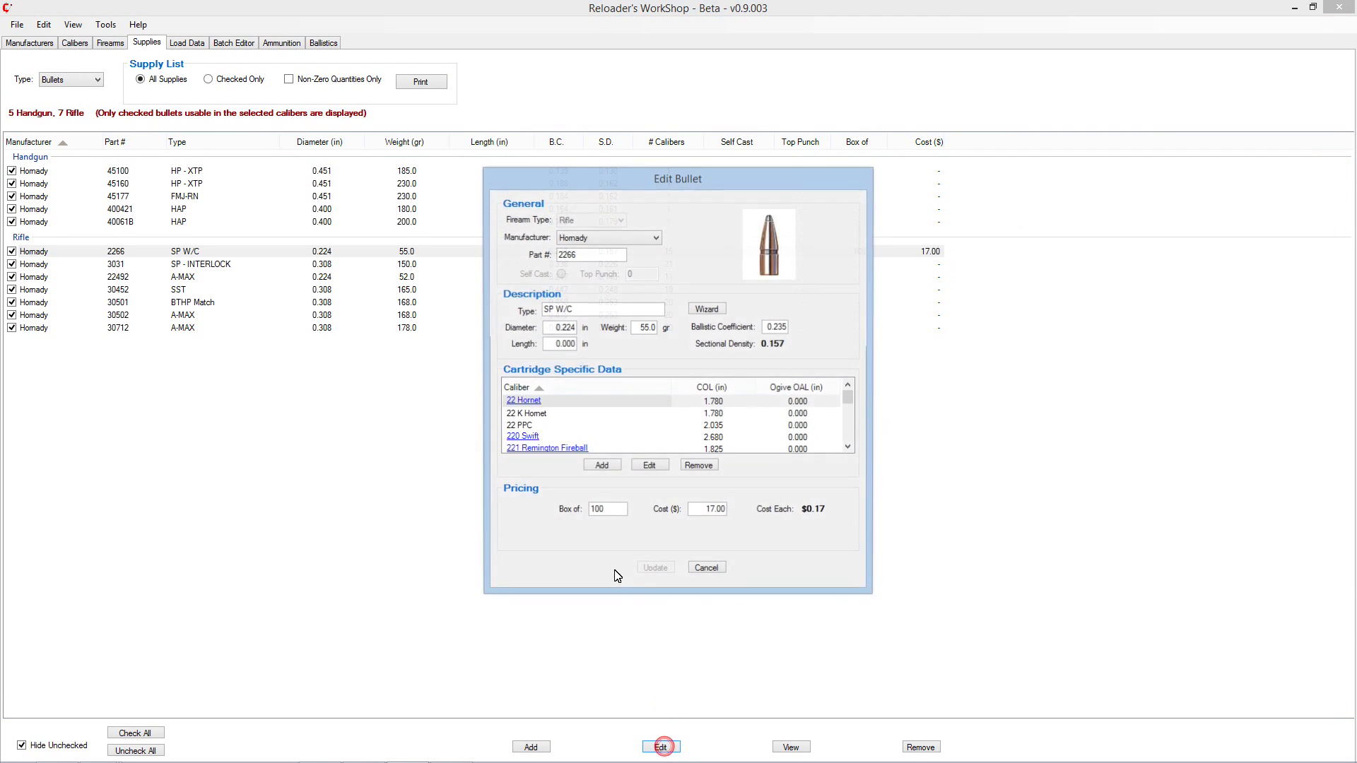
pyautogui.click(601, 467)
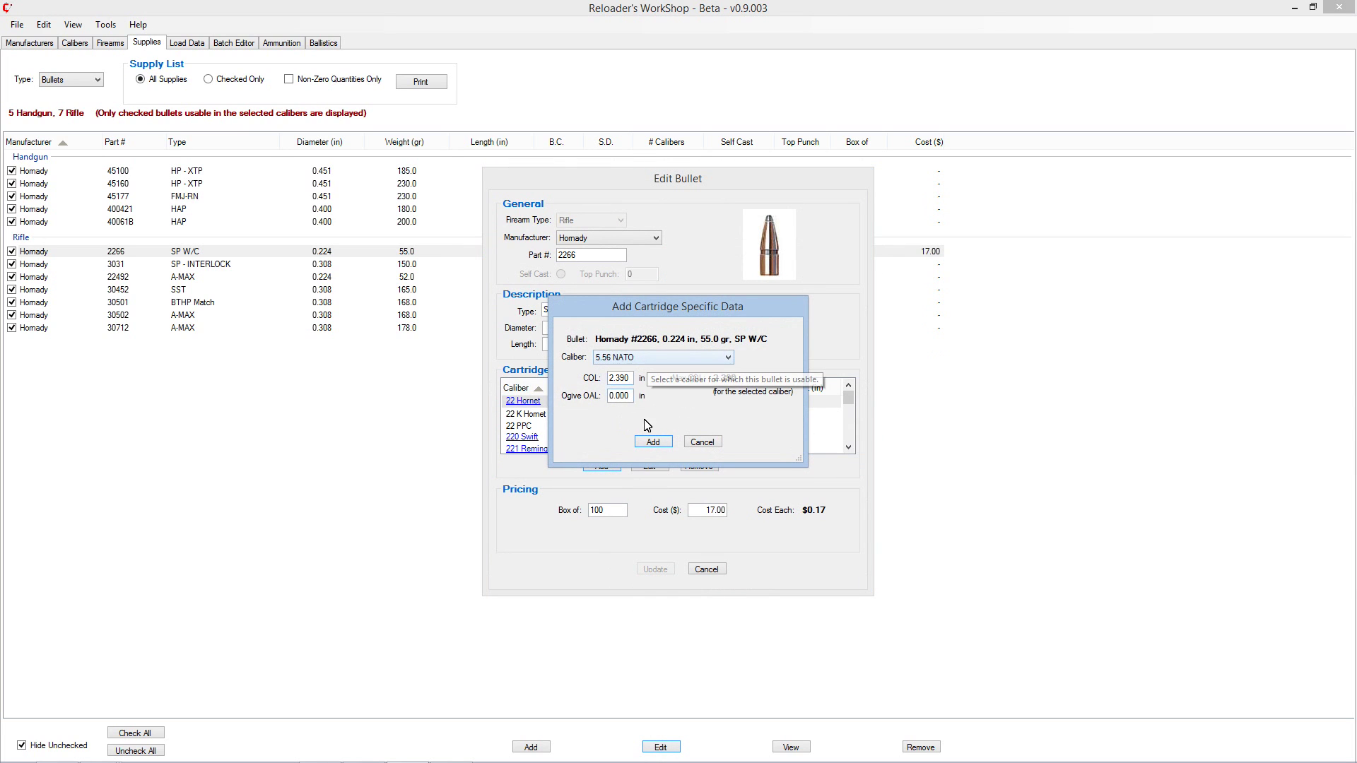
pyautogui.click(653, 443)
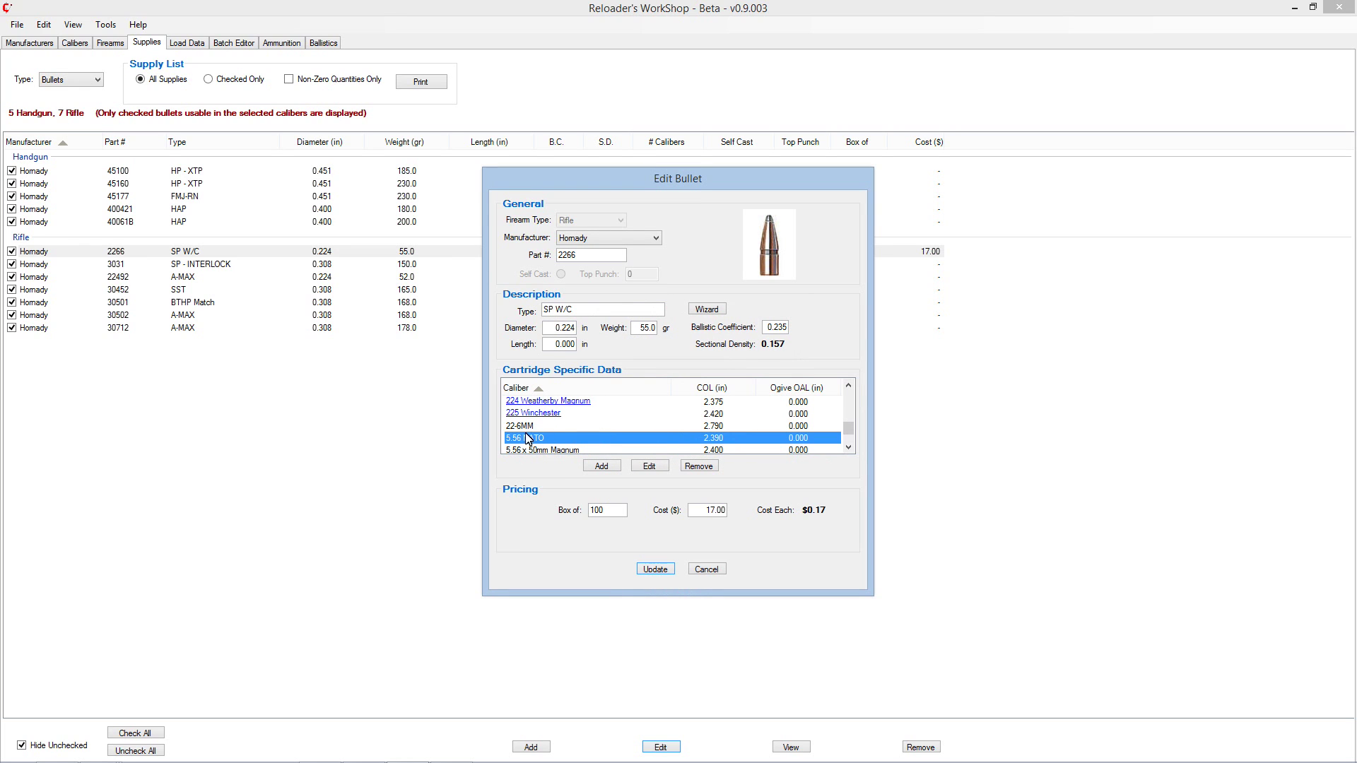
pyautogui.click(656, 569)
# Check the bullet offered for a new 5.56 NATO load after the caliber addition, and discard the load.
pyautogui.click(183, 44)
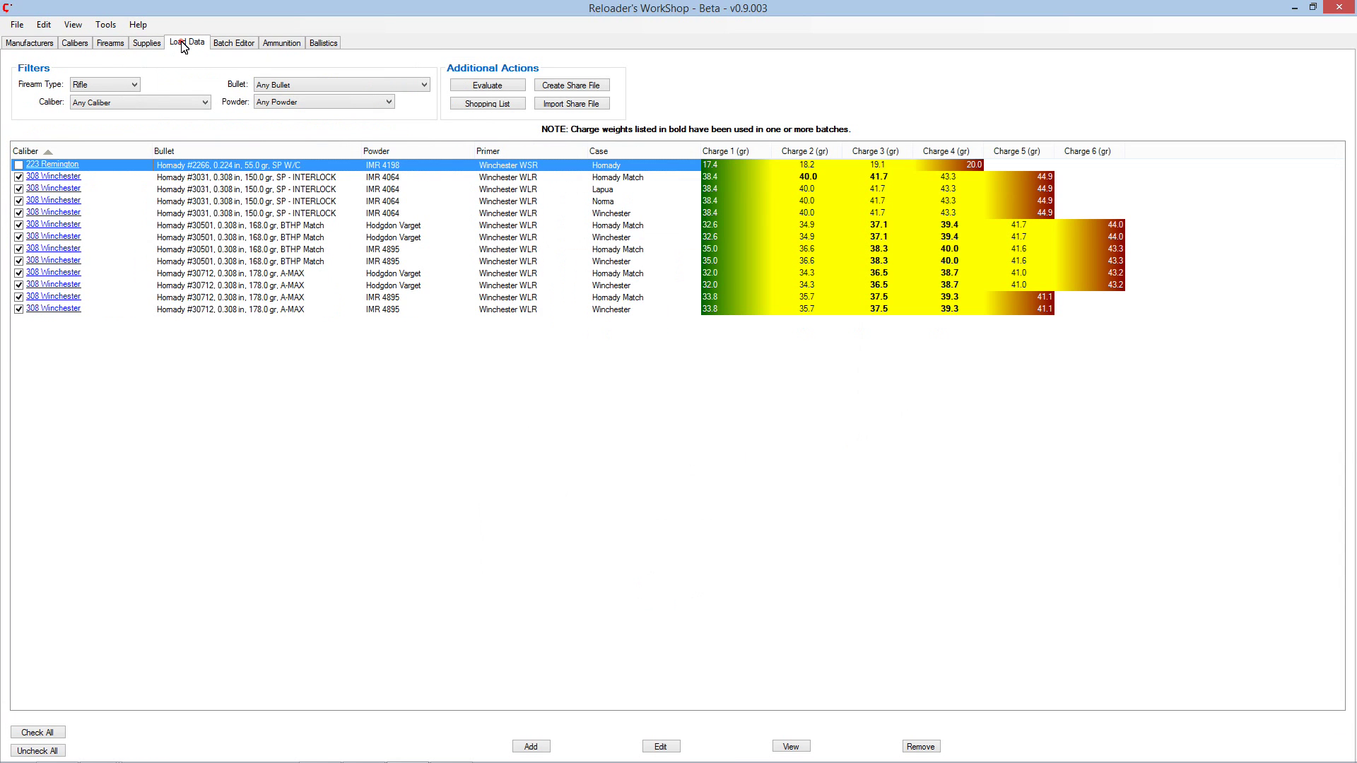
pyautogui.click(532, 748)
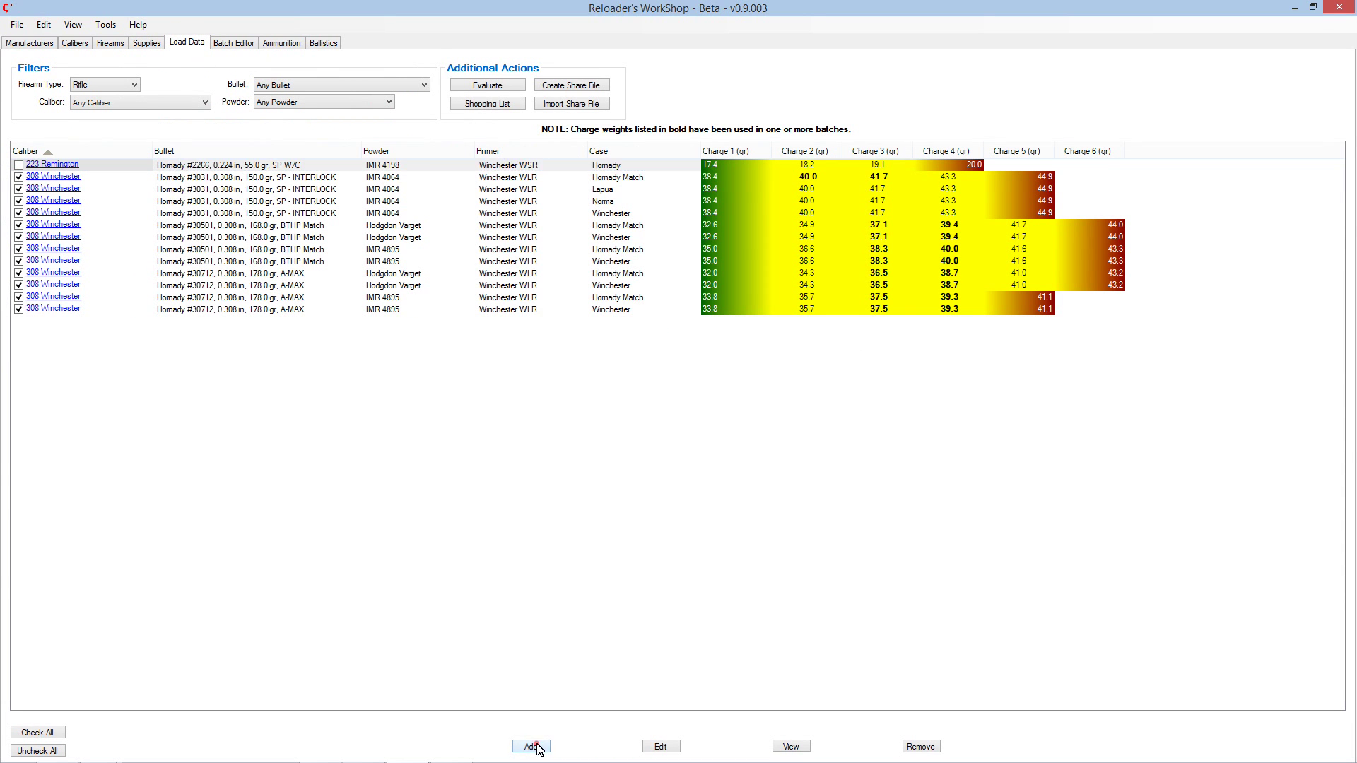
pyautogui.click(552, 229)
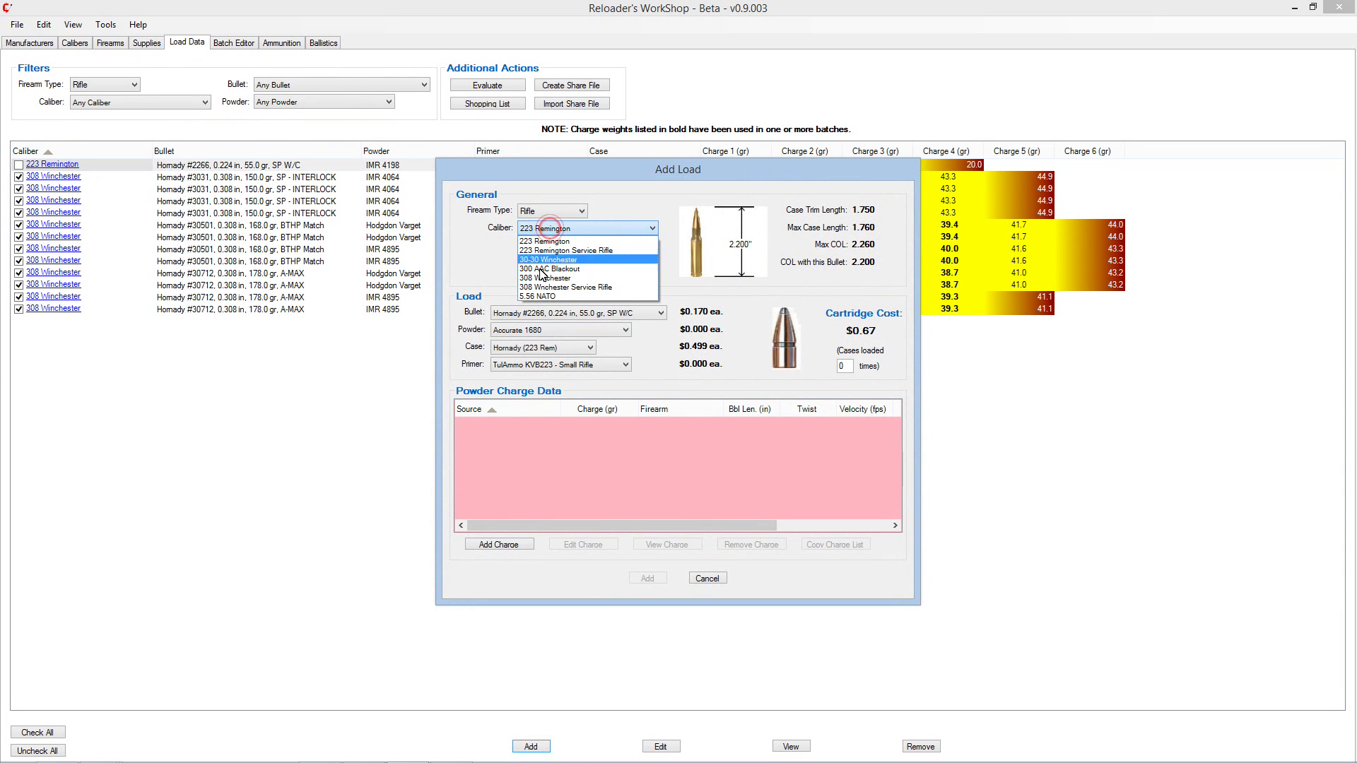
pyautogui.click(535, 297)
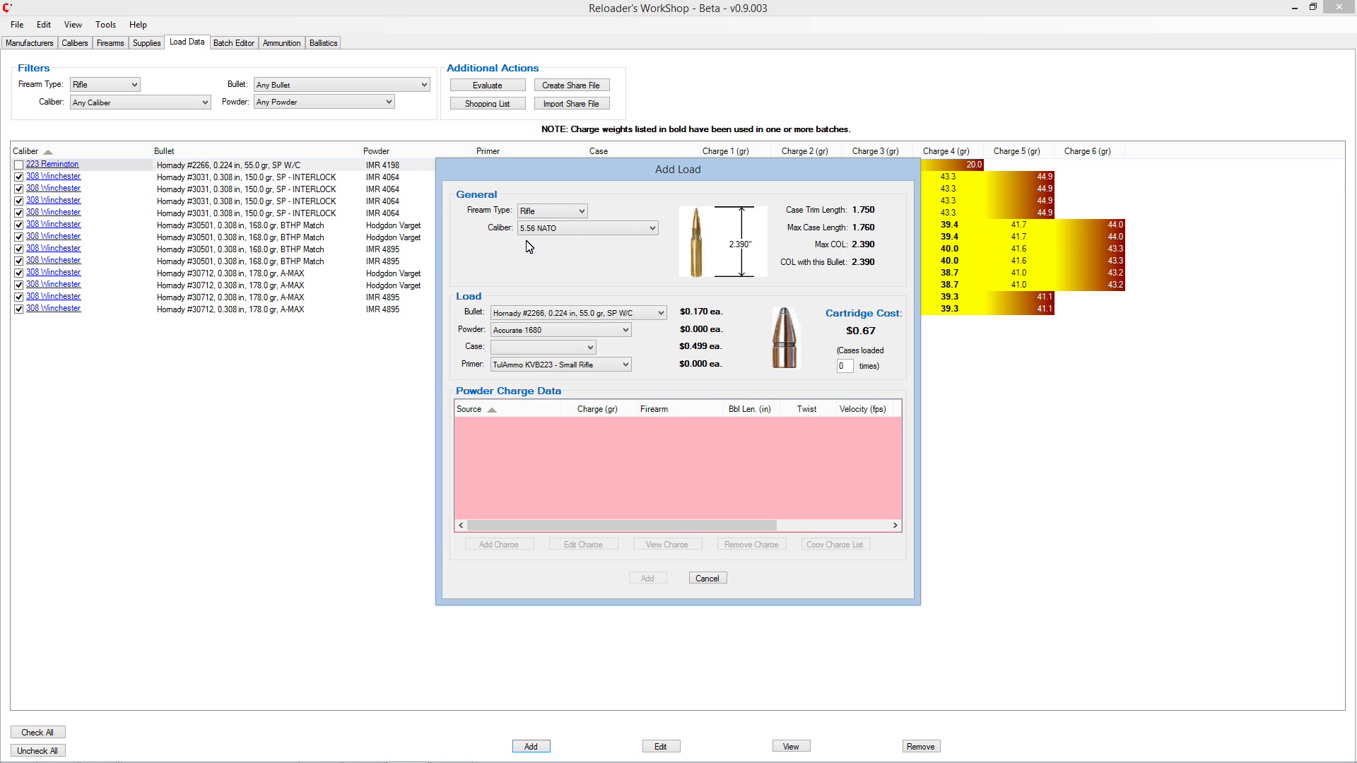
pyautogui.click(702, 581)
# Remove 5.56 NATO from the Hornady 2266 bullet's cartridge specific data, and update the bullet.
pyautogui.click(159, 43)
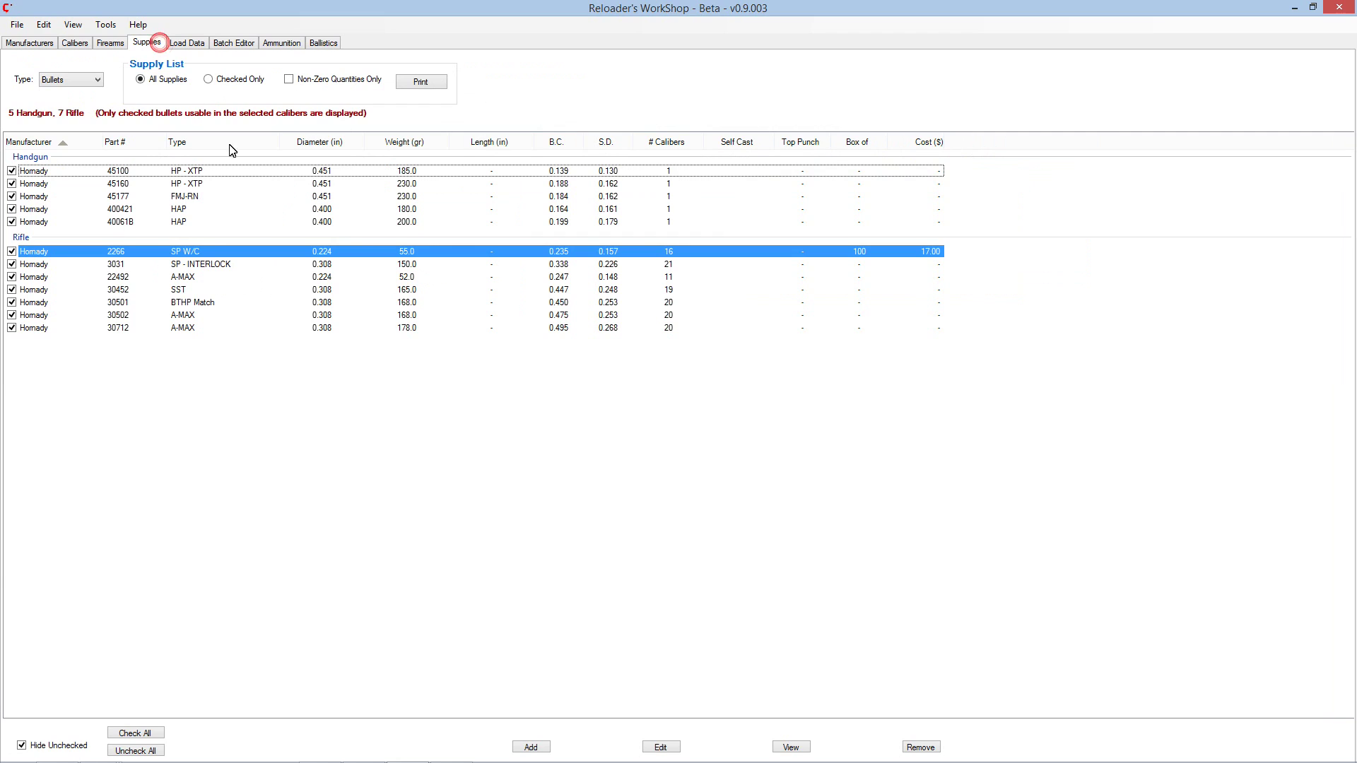
pyautogui.click(661, 748)
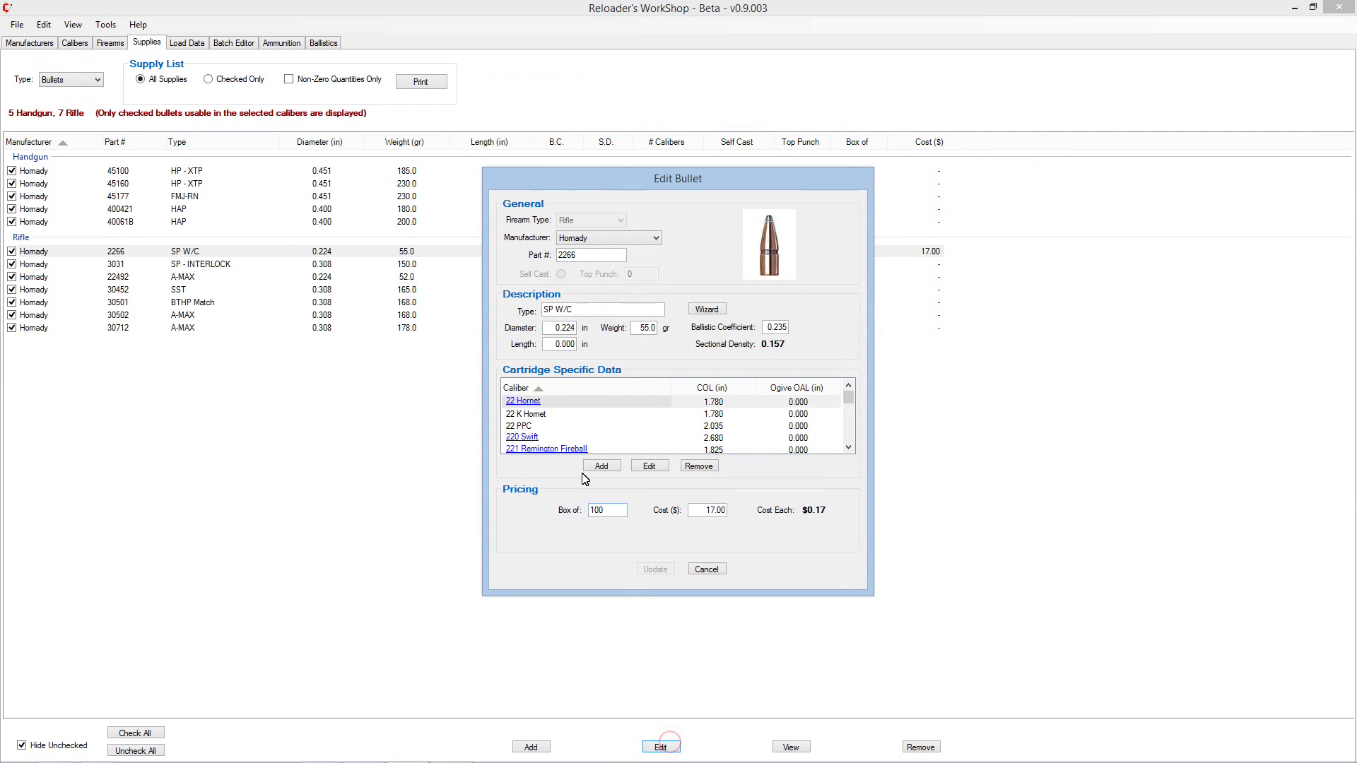
pyautogui.click(634, 425)
pyautogui.scroll(-5, 643, 435)
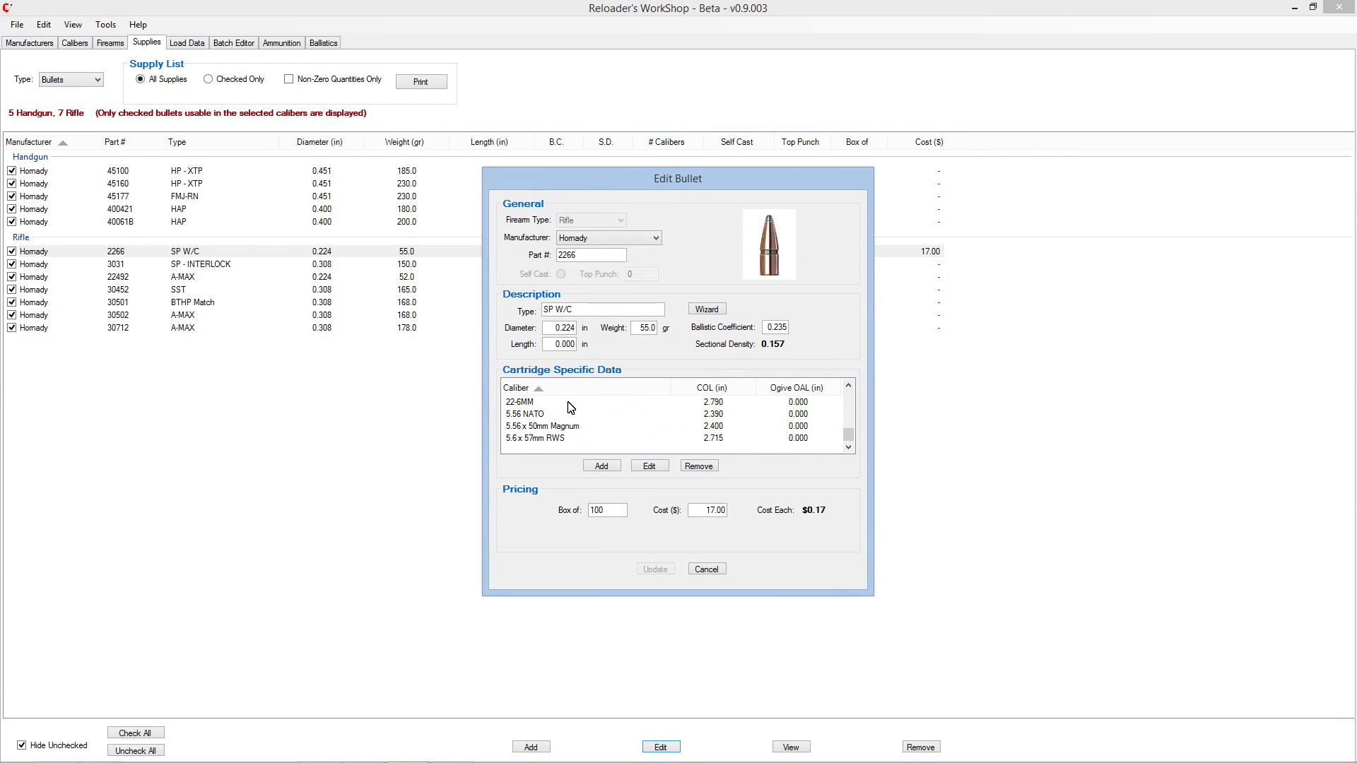
pyautogui.click(544, 415)
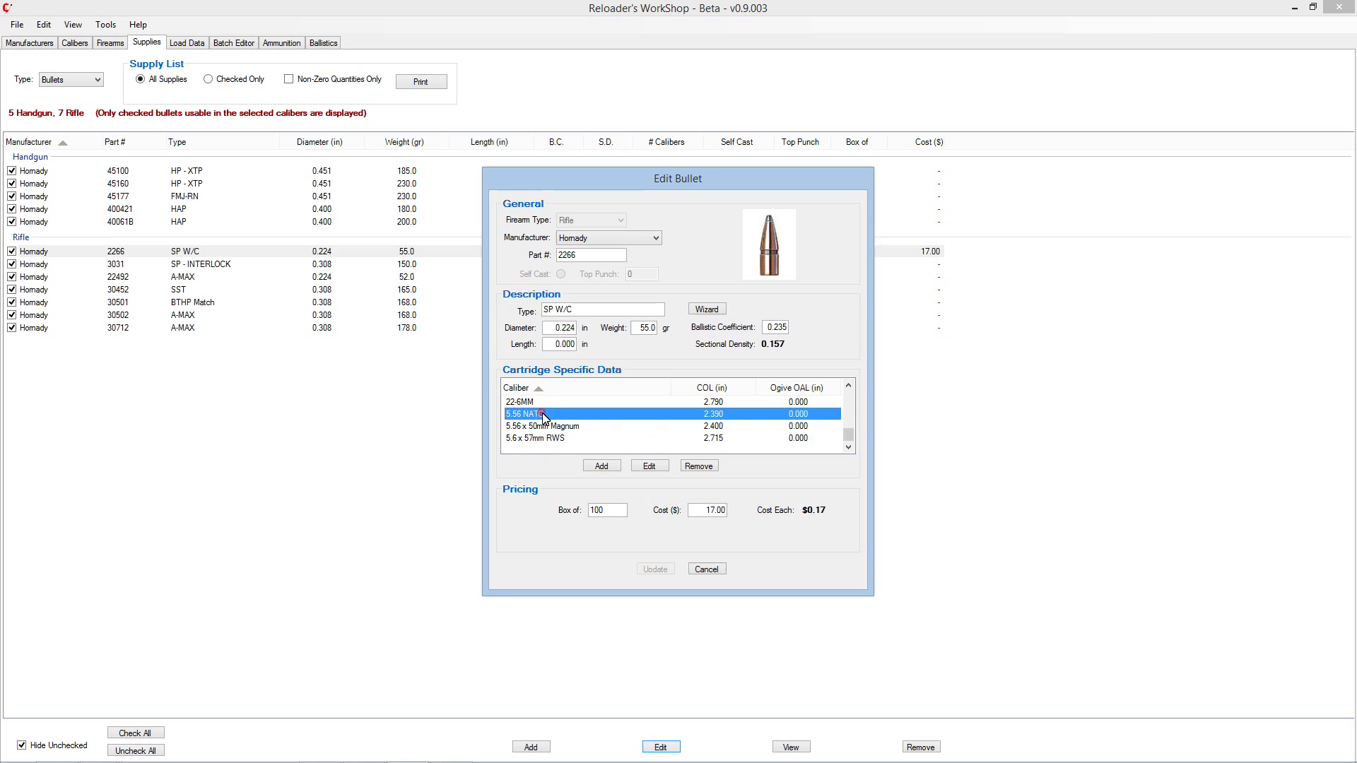
pyautogui.click(699, 469)
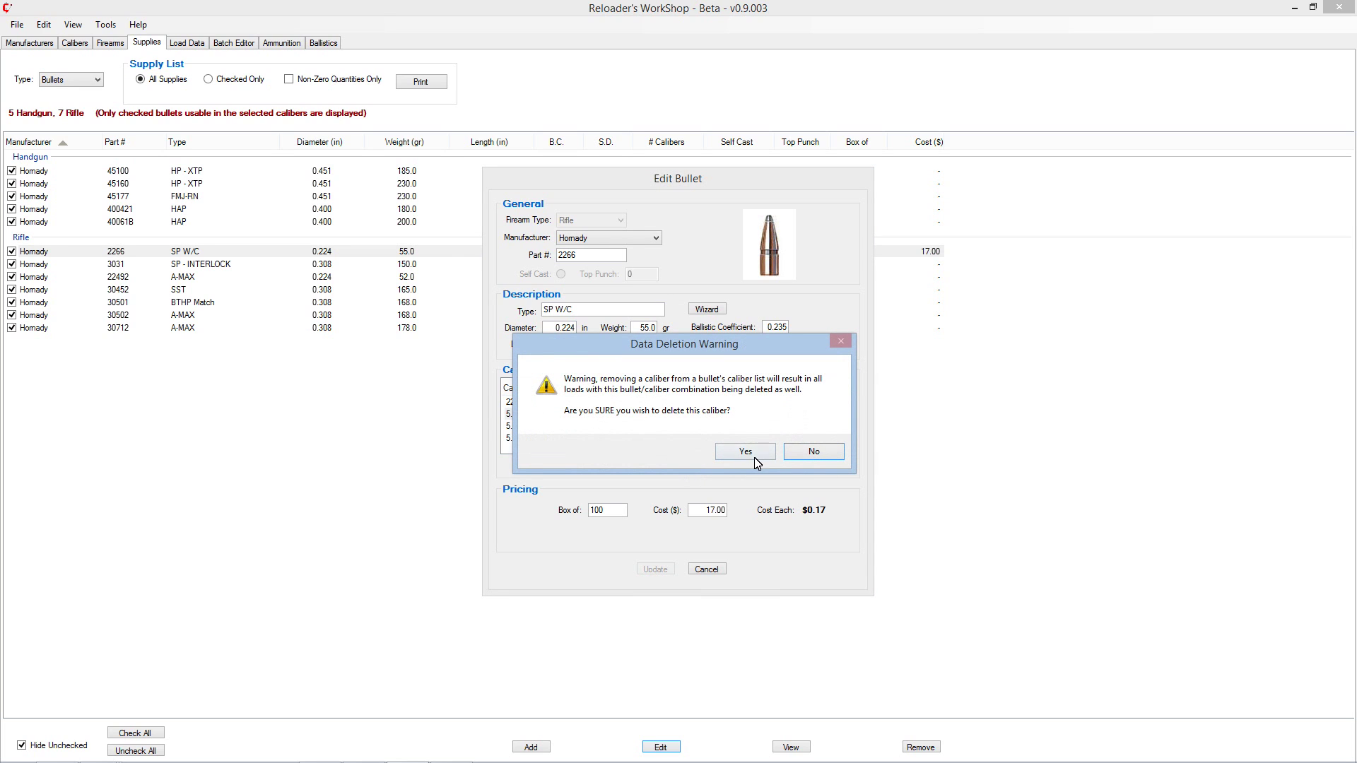
pyautogui.click(747, 453)
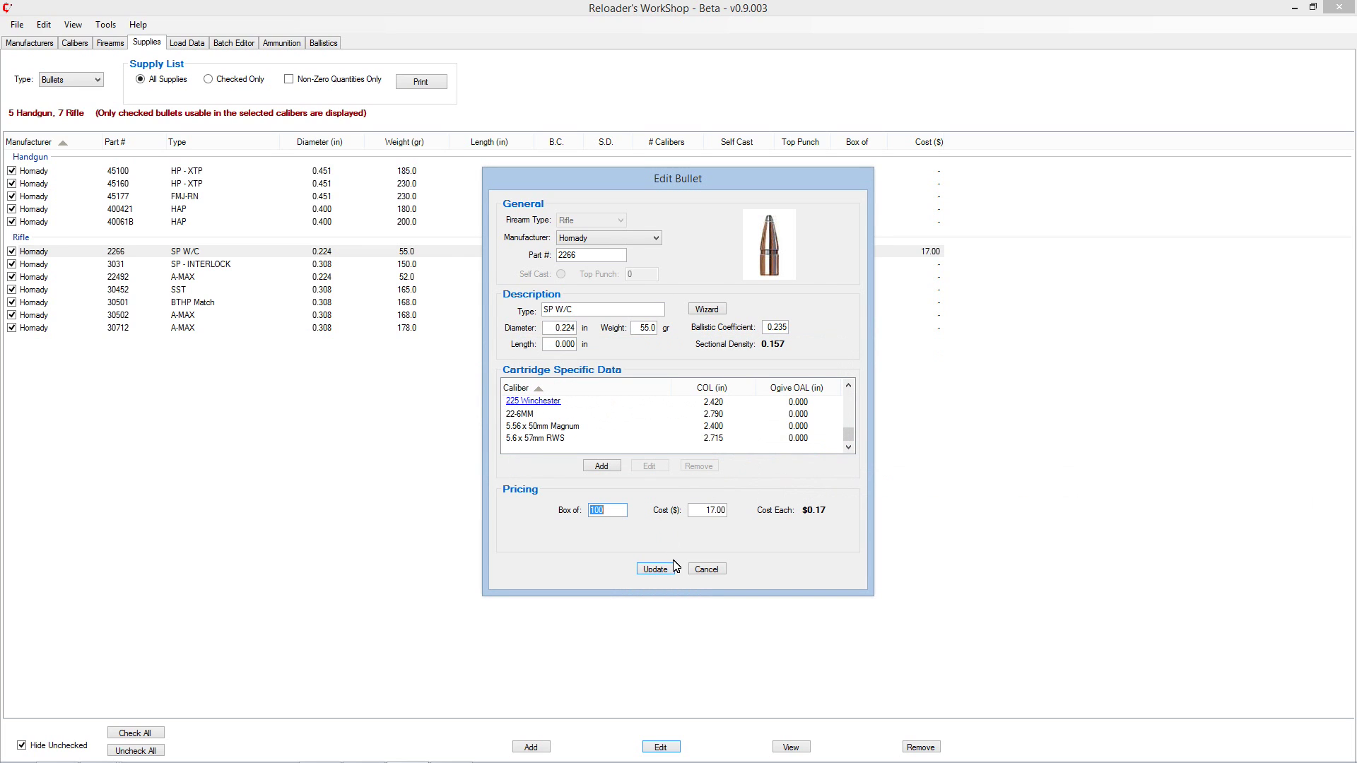
pyautogui.click(655, 570)
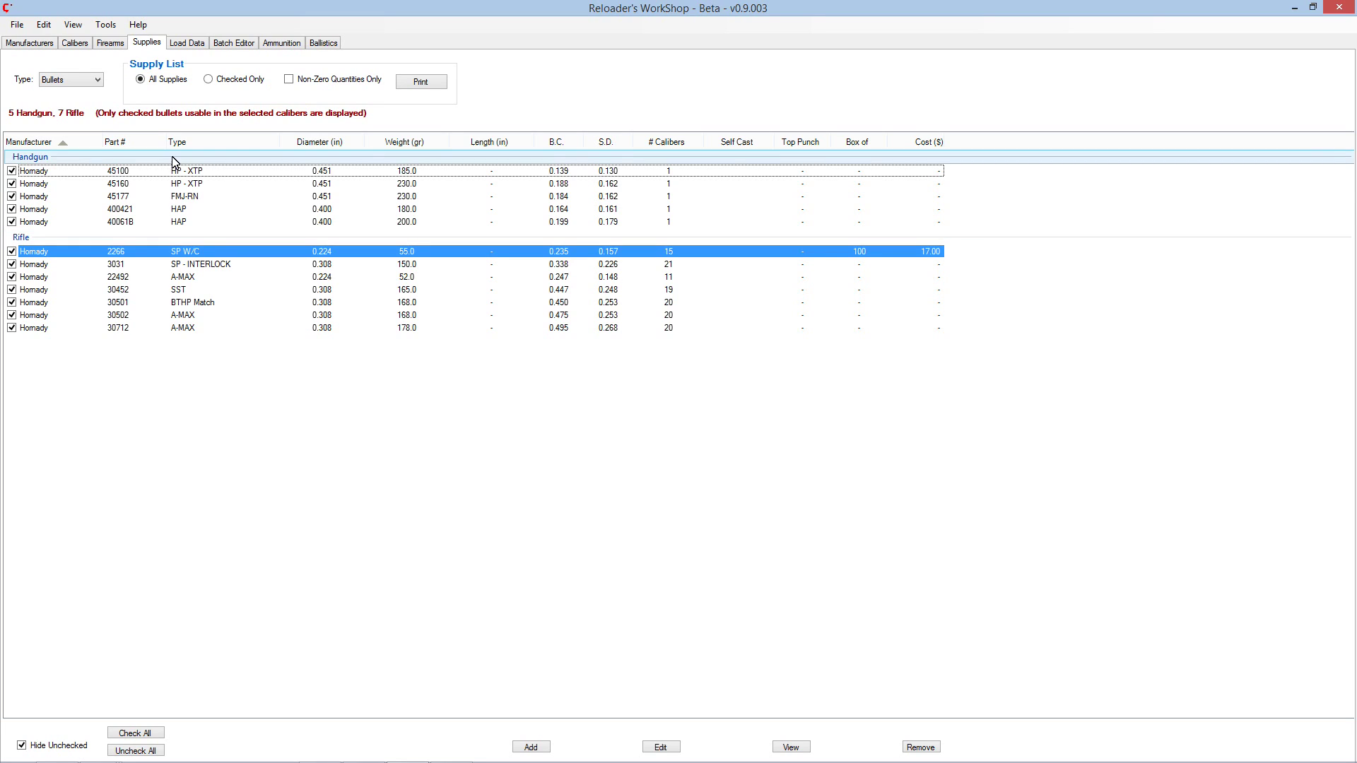
# Start a new 223 Remington rifle load and set its powder to IMR 4198.
pyautogui.click(192, 45)
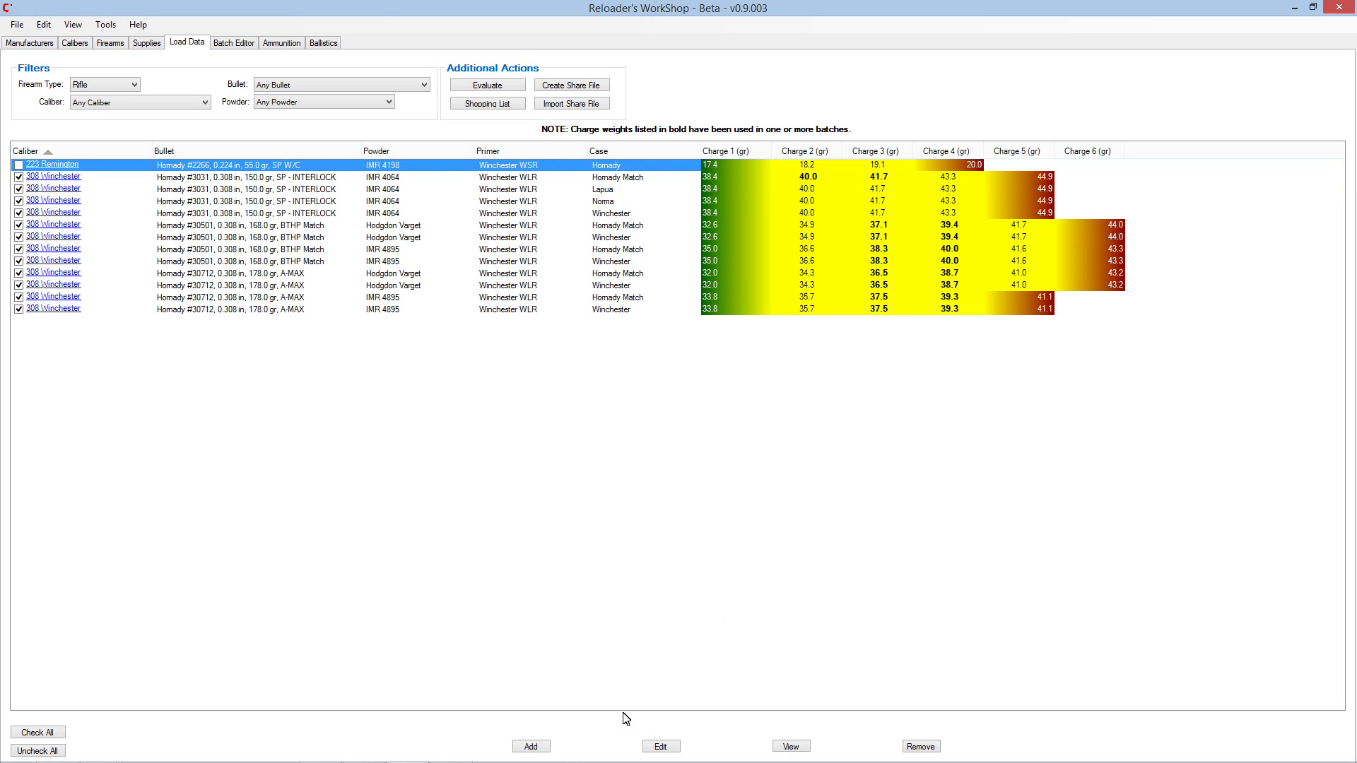
pyautogui.click(531, 747)
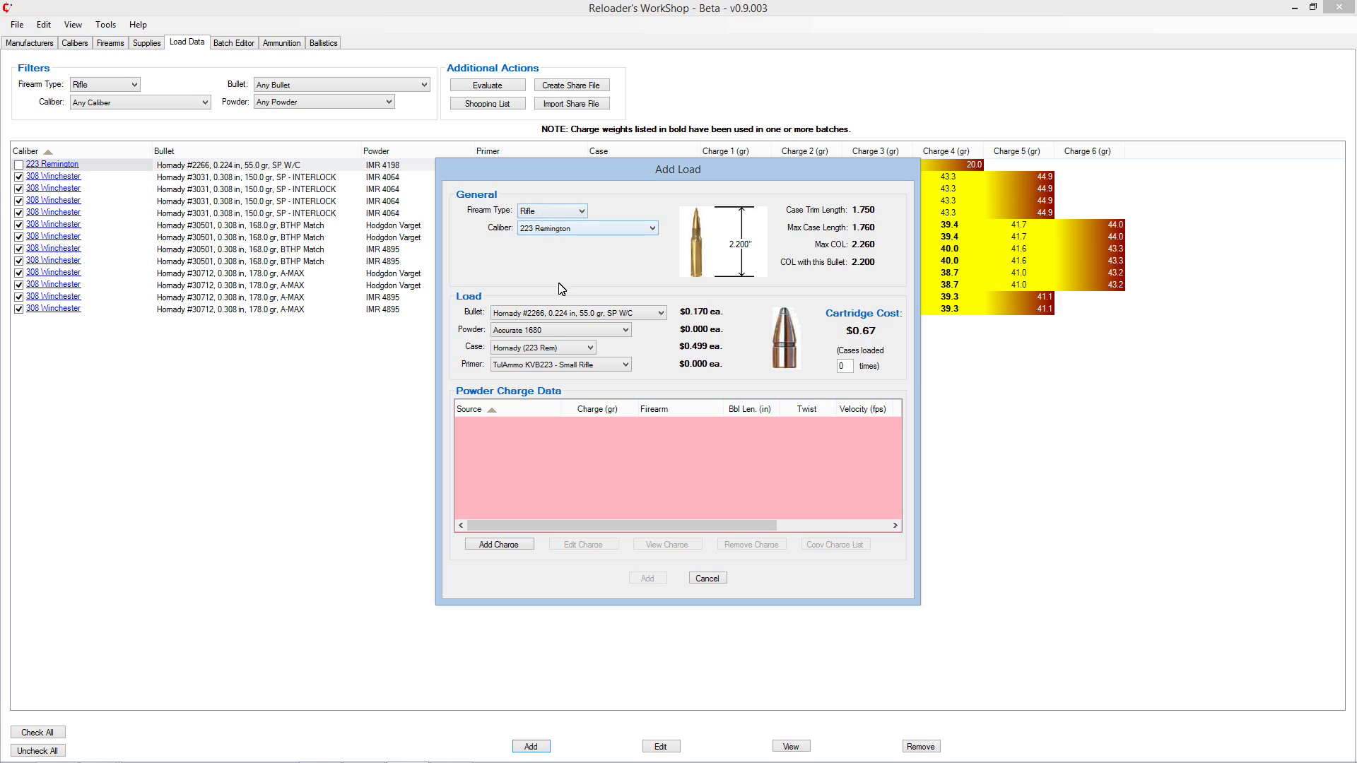
pyautogui.click(542, 330)
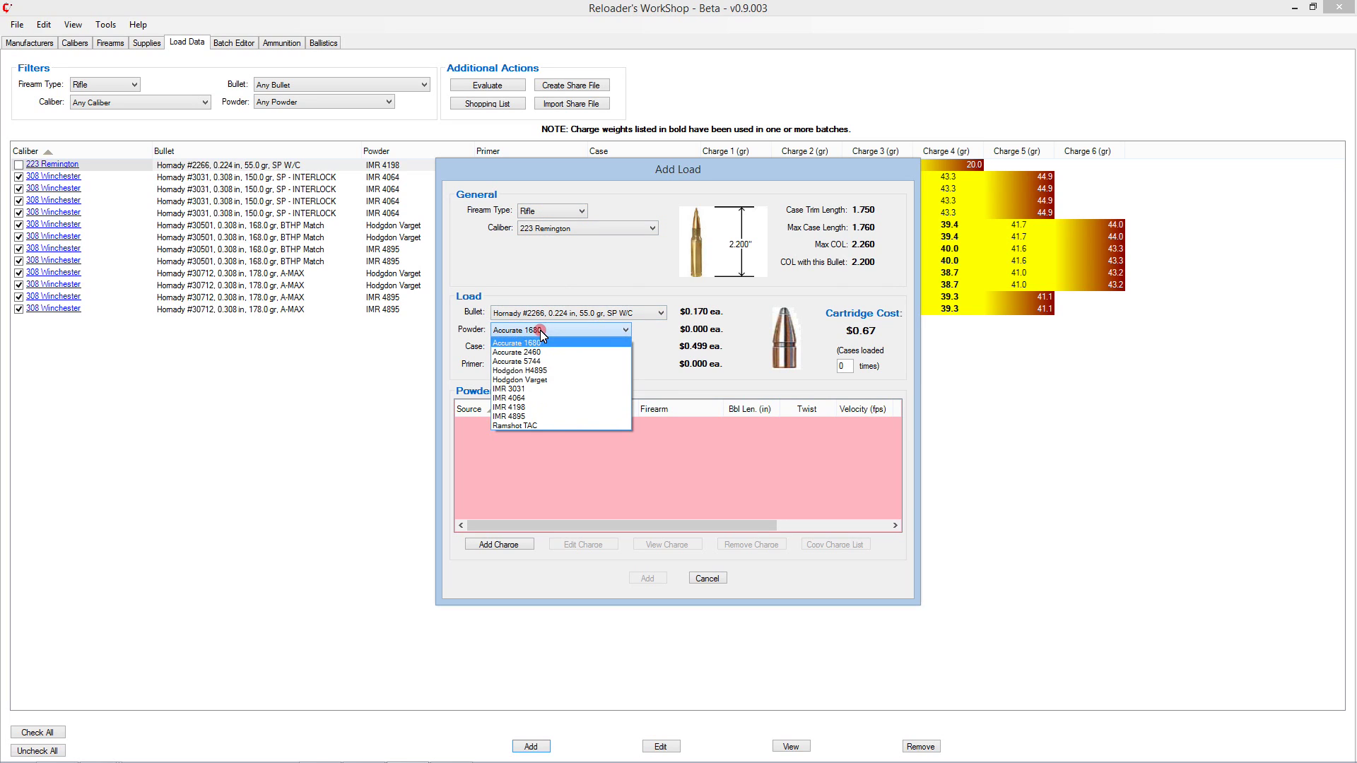
pyautogui.click(524, 408)
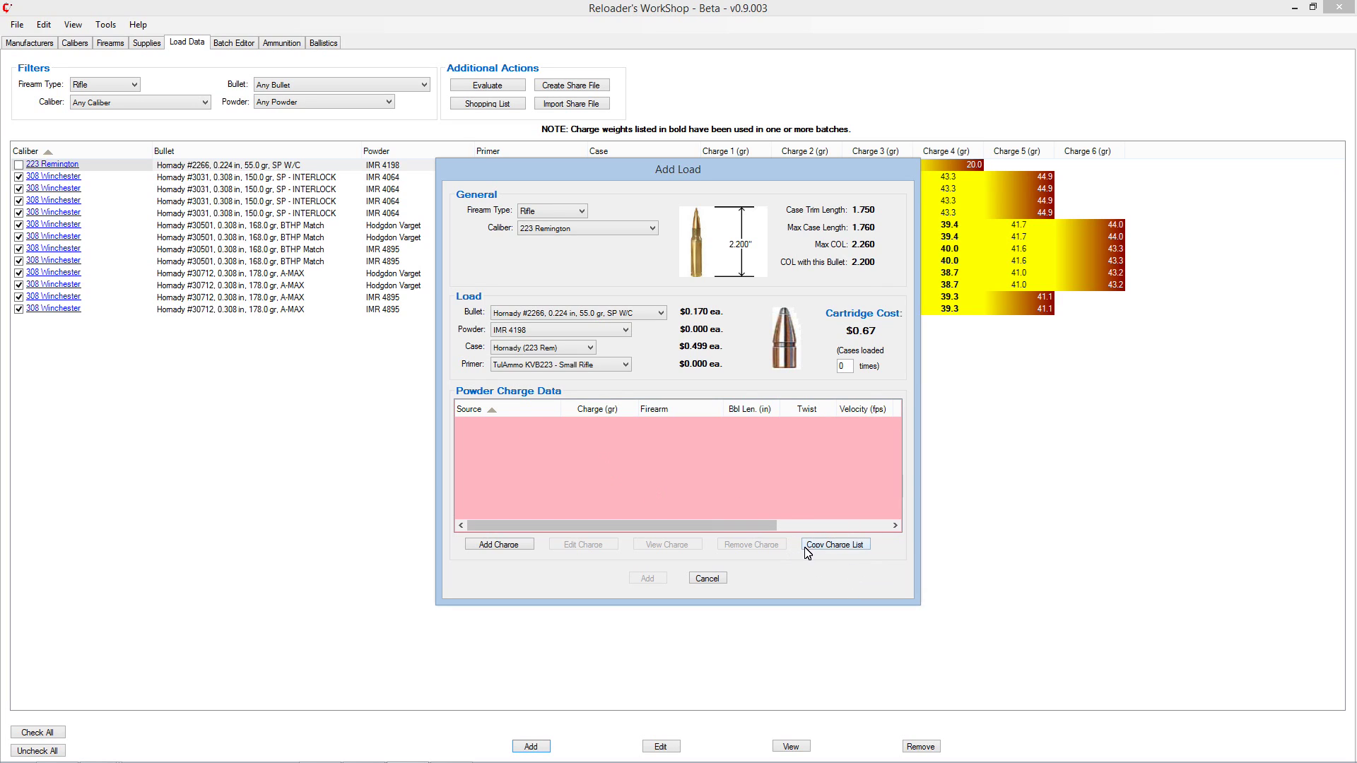
# Copy the charge list from the Winchester WSR load, matching bullet and case, and add the new load with the TulAmmo KVB223 primer.
pyautogui.click(834, 546)
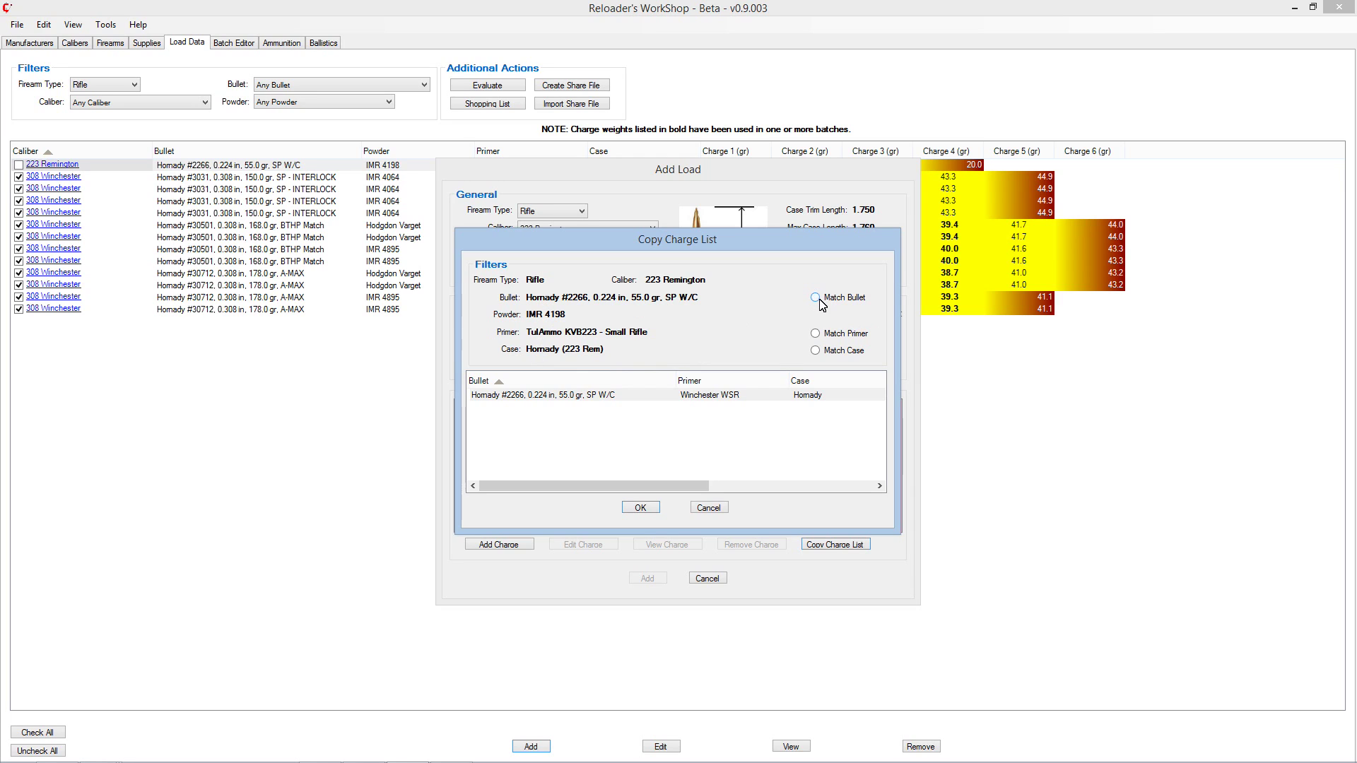
pyautogui.click(816, 354)
pyautogui.click(665, 396)
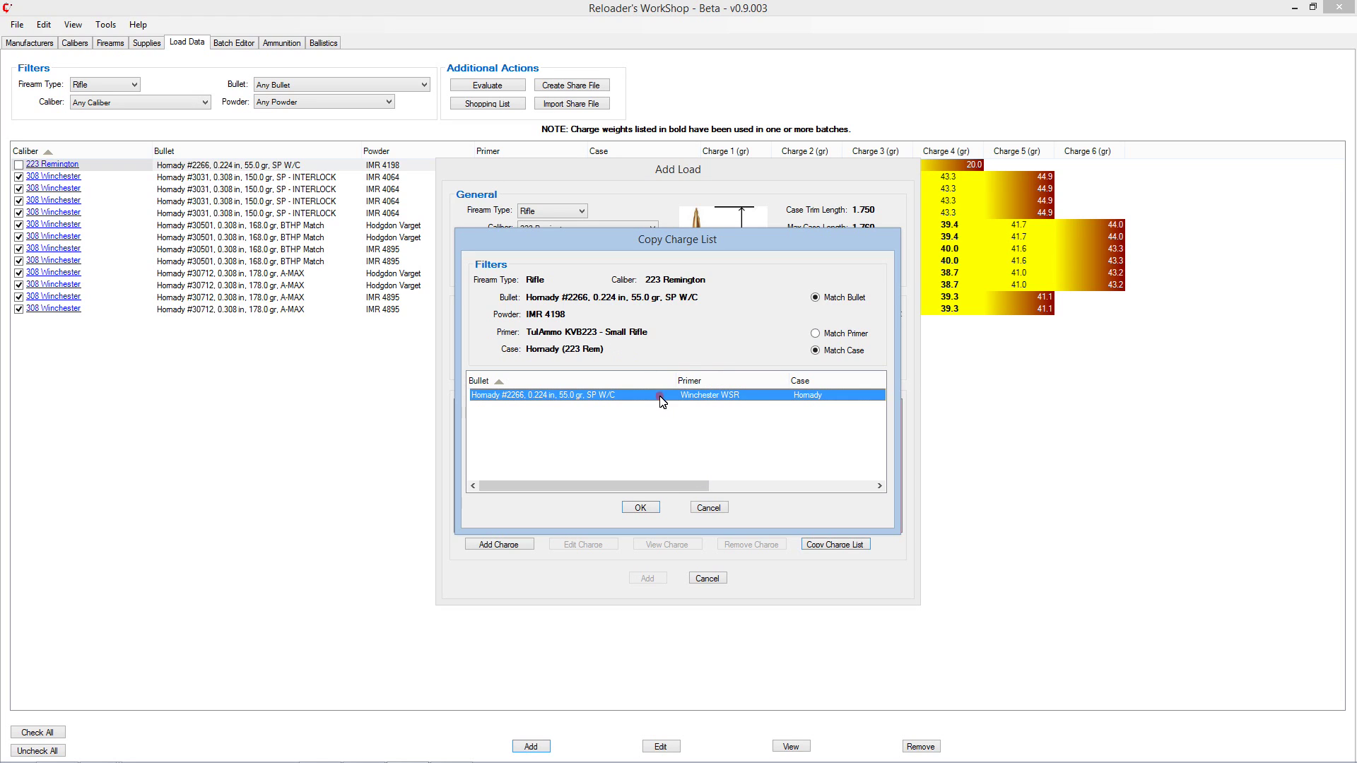
pyautogui.click(641, 507)
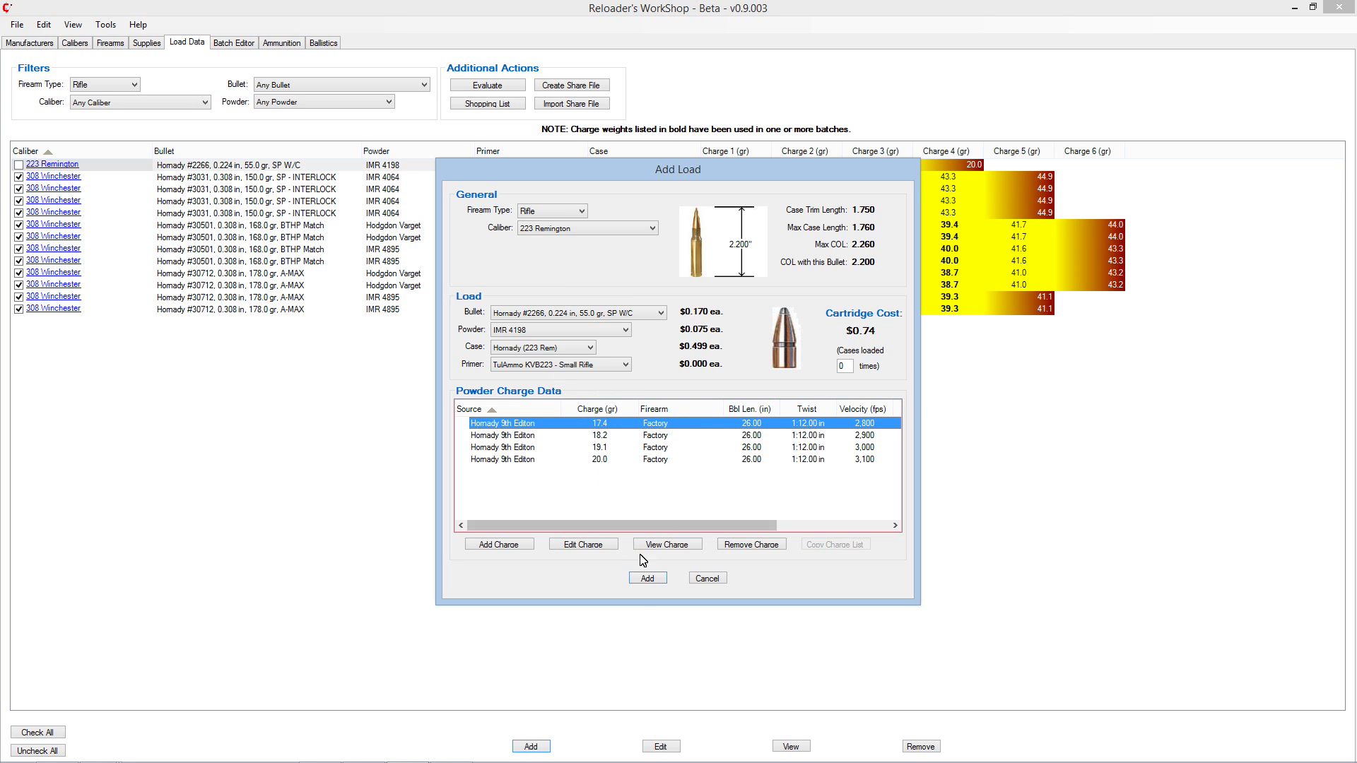
pyautogui.click(646, 579)
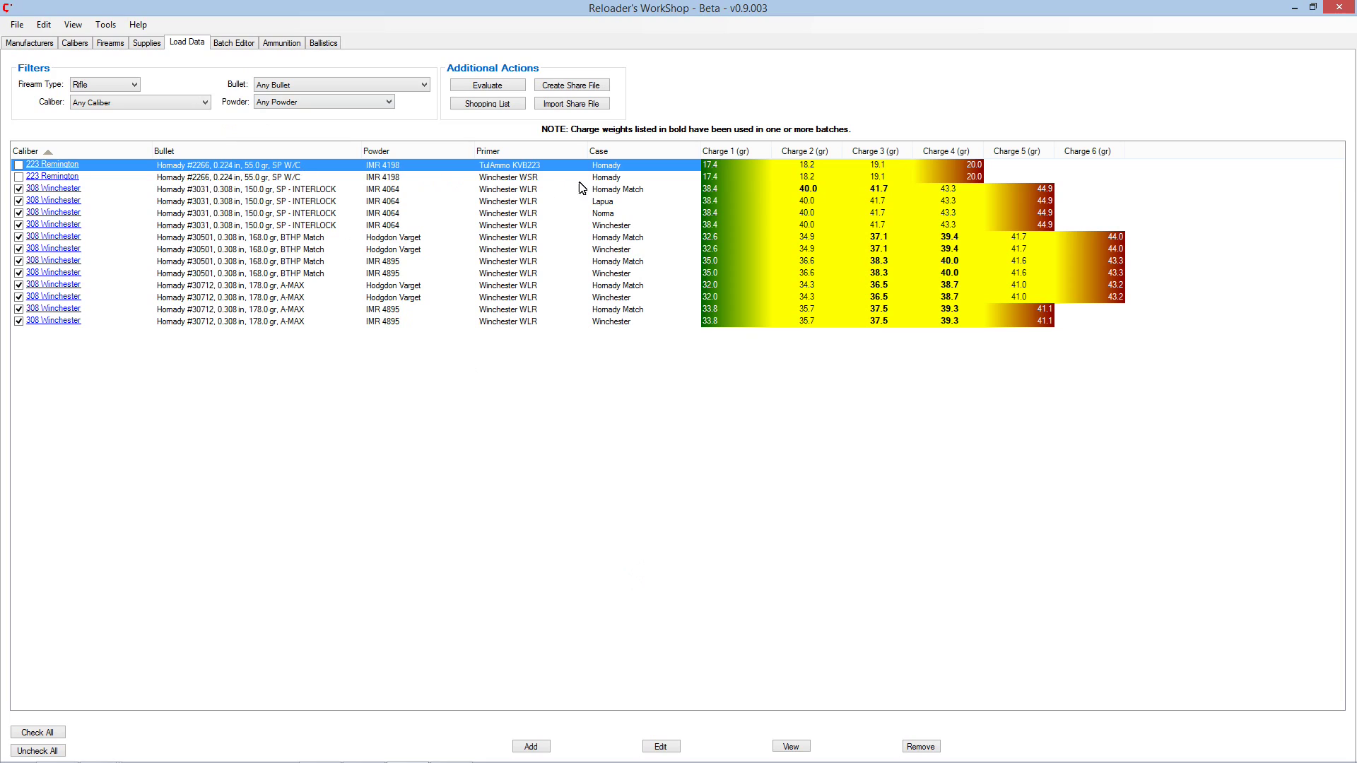
# Compare the primers of the two 223 Remington loads, and filter the load data to the 223 Remington caliber.
pyautogui.click(499, 180)
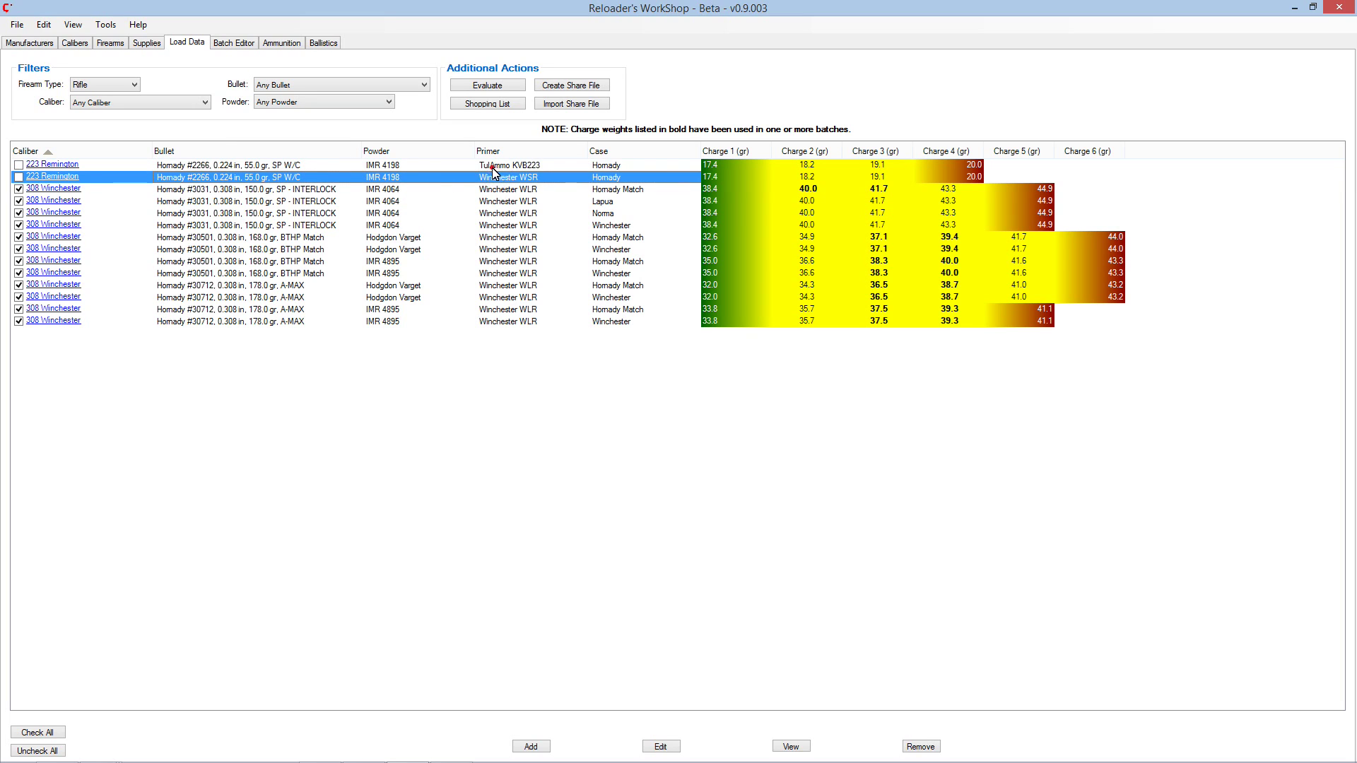
pyautogui.click(489, 167)
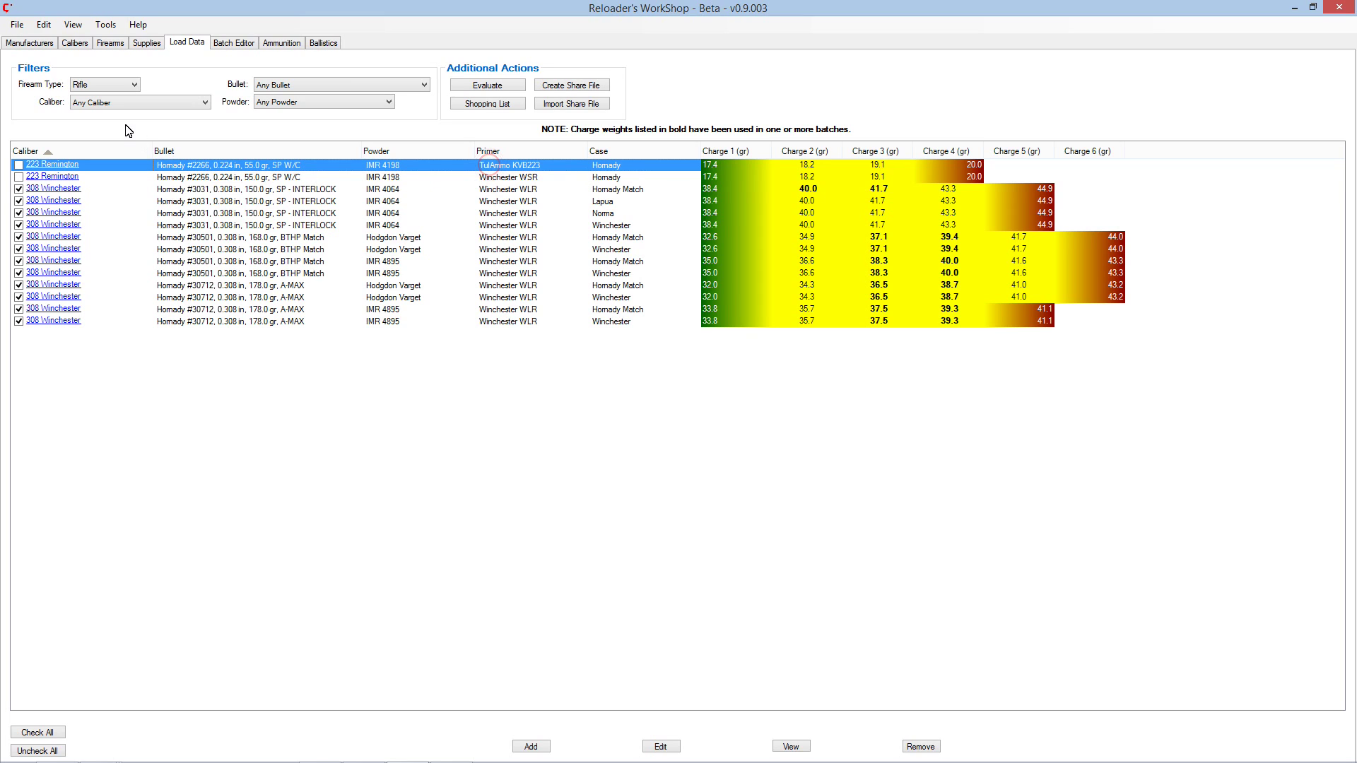
pyautogui.click(133, 104)
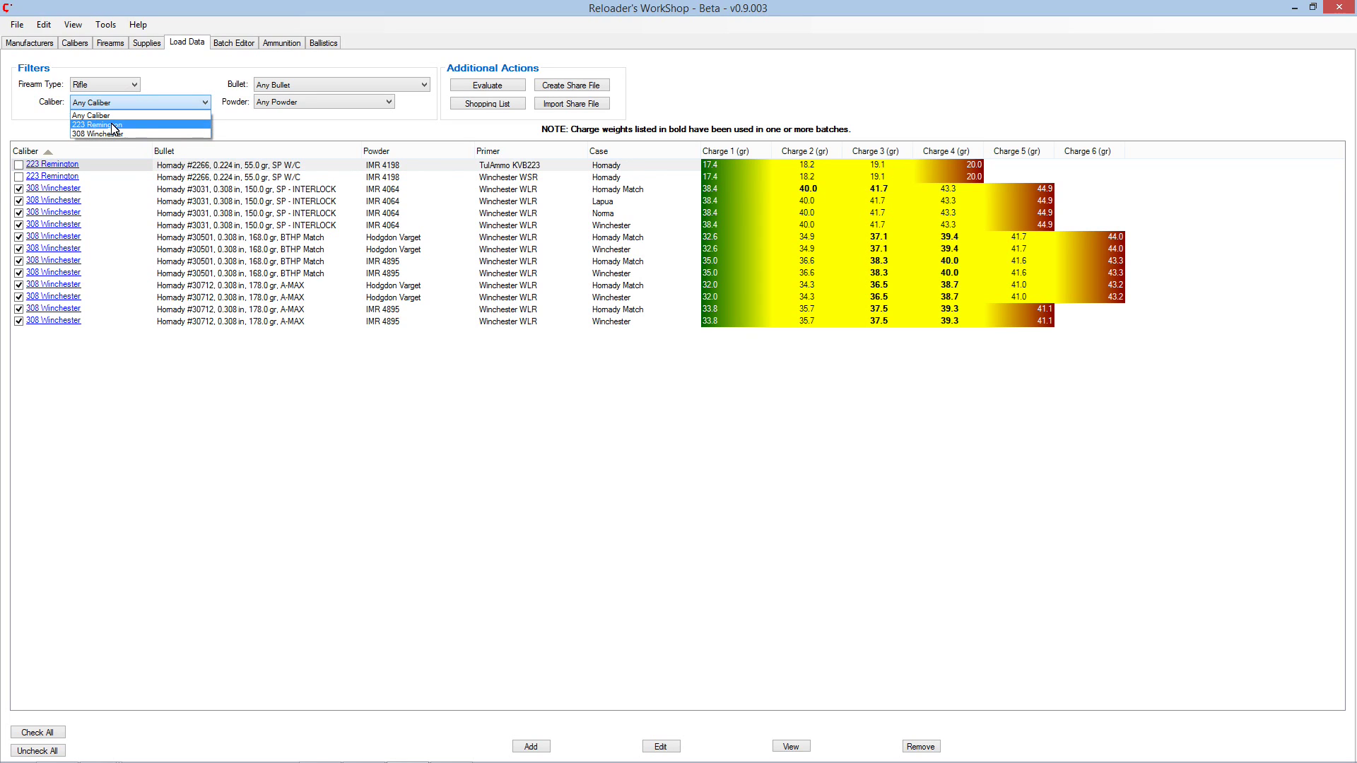
pyautogui.click(112, 125)
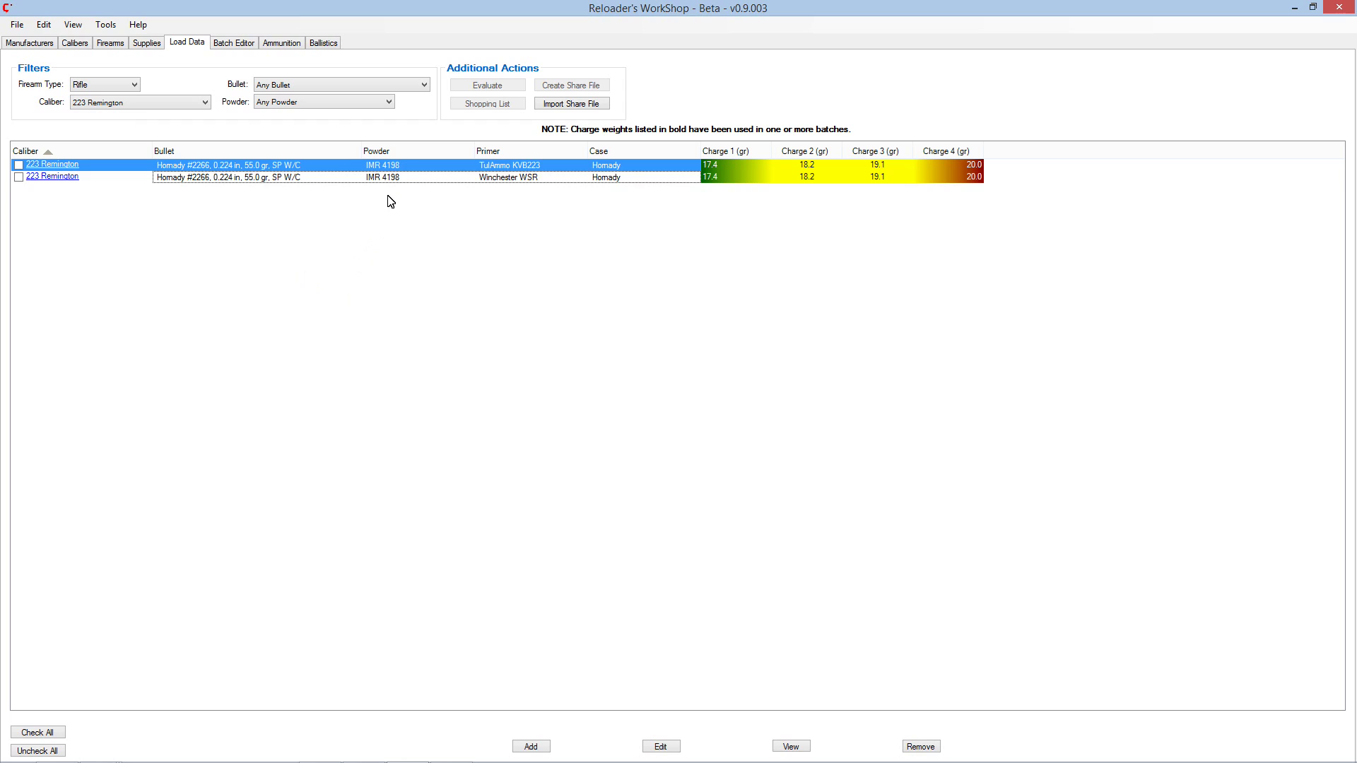
# Check-mark the 223 Remington load with the TulAmmo KVB223 primer, and switch to the manufacturers list.
pyautogui.click(393, 177)
pyautogui.click(396, 166)
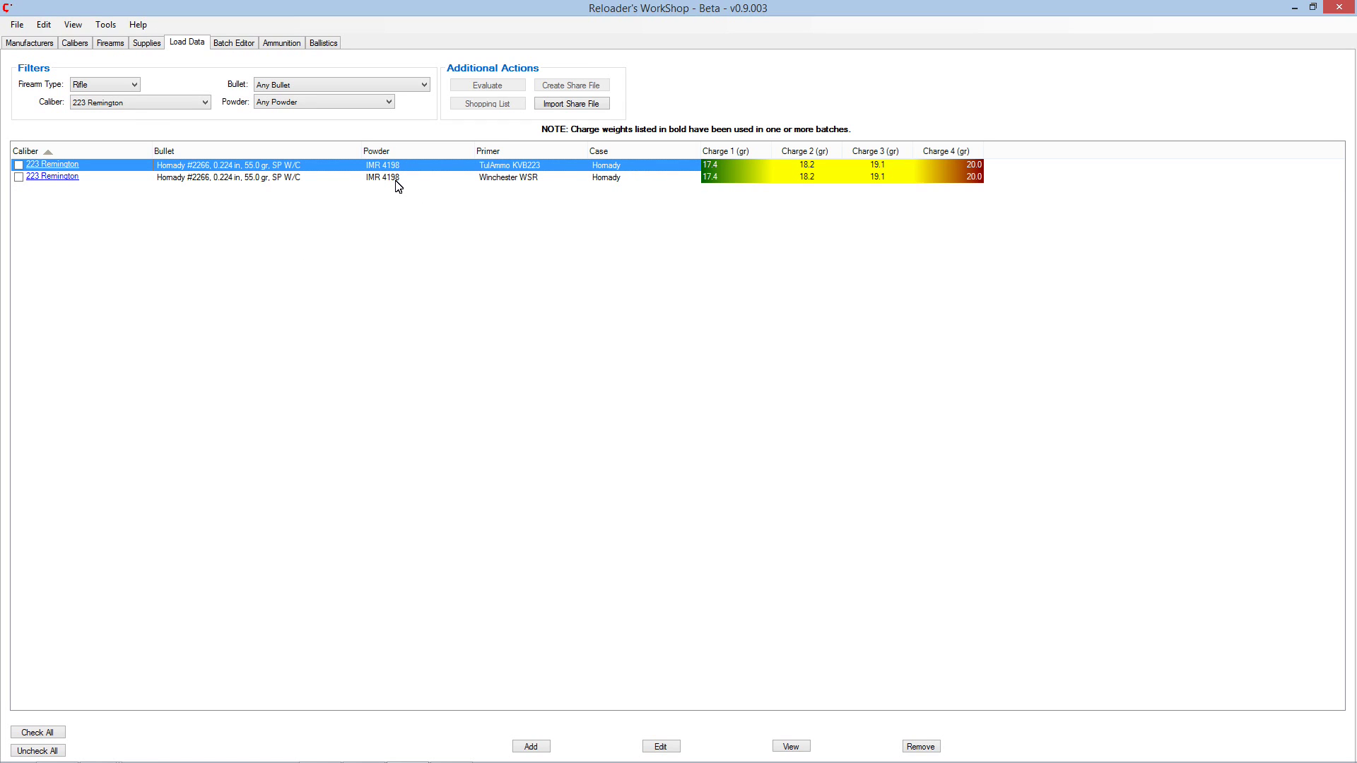
pyautogui.click(396, 180)
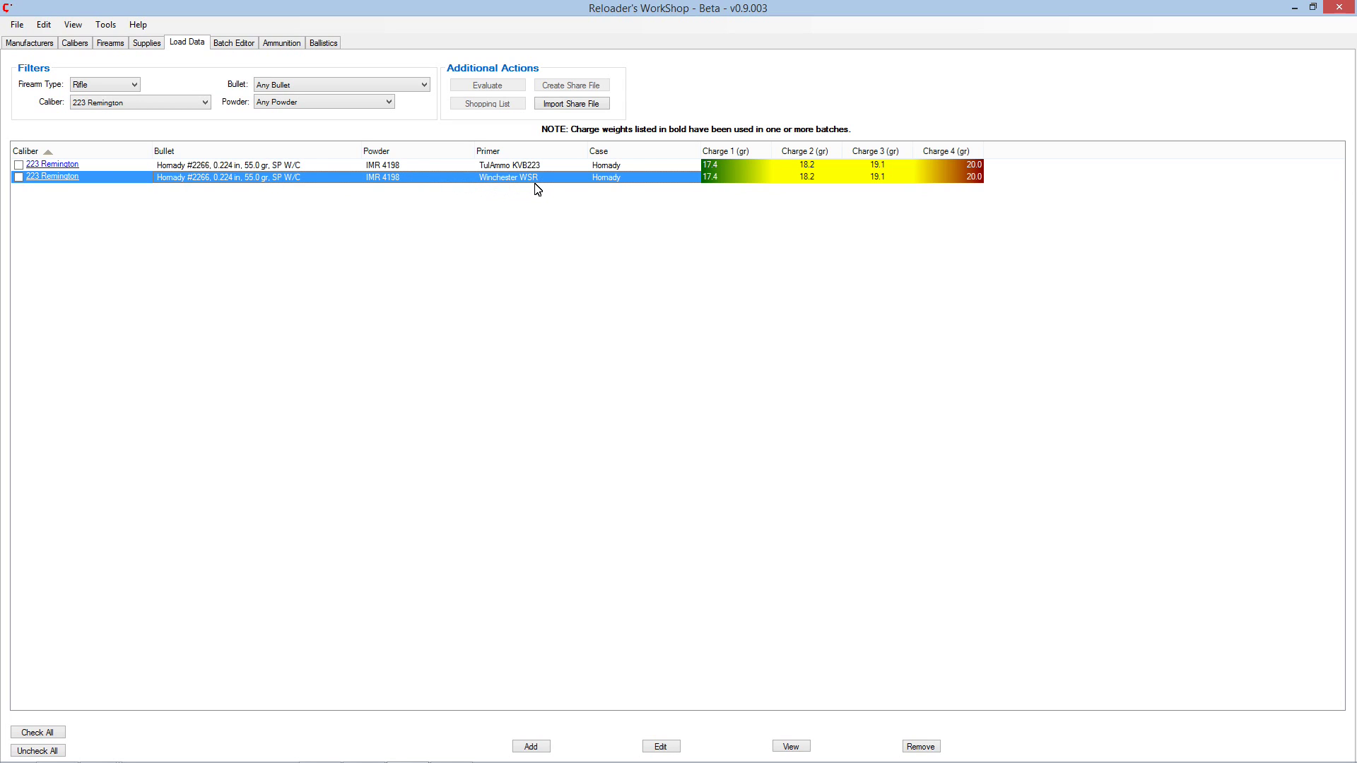
pyautogui.click(397, 166)
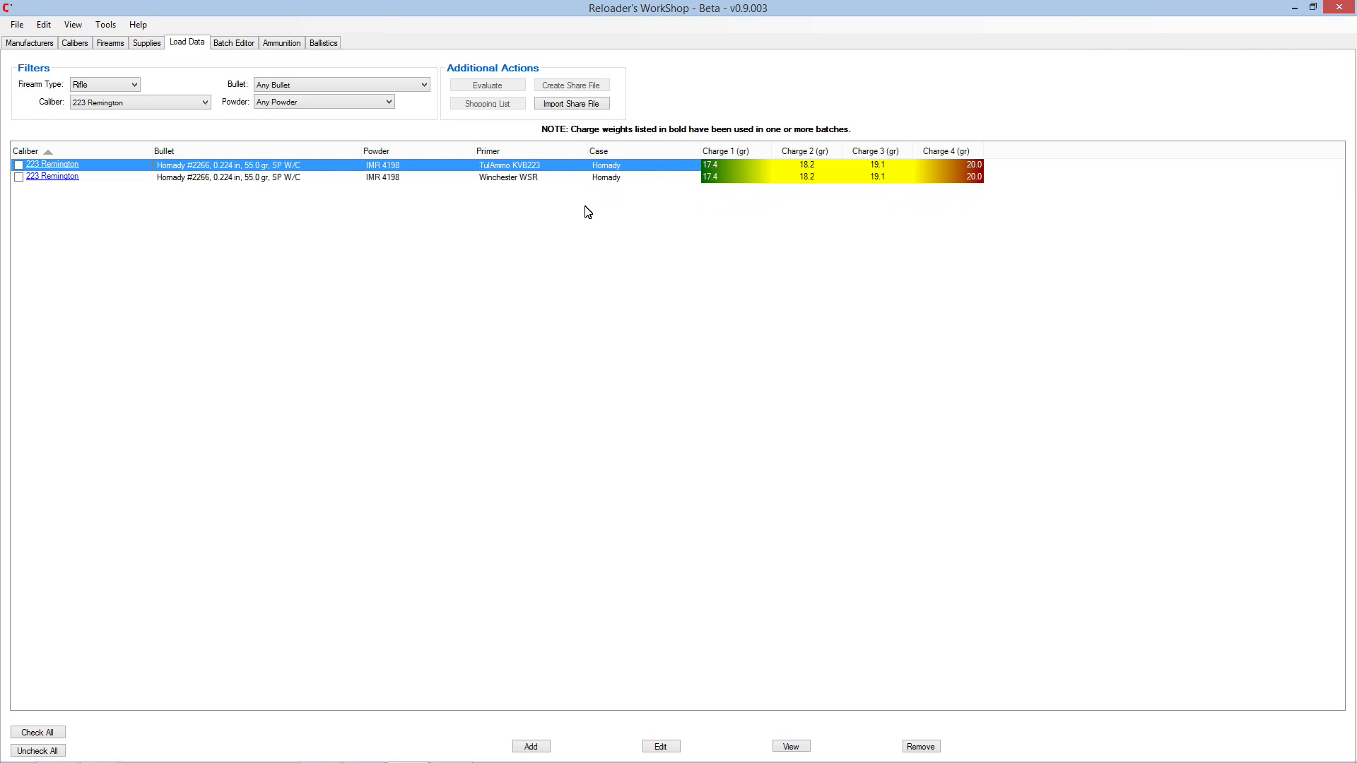
pyautogui.press('space')
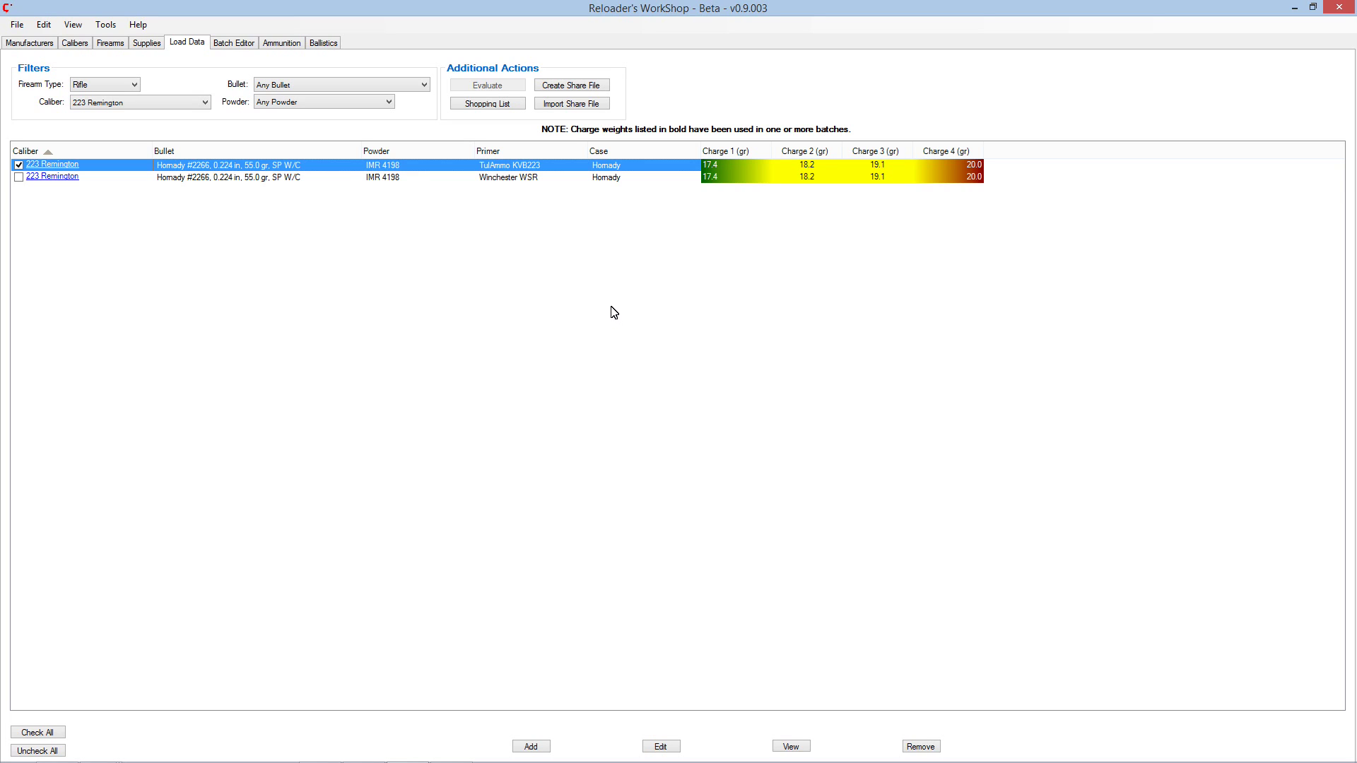
pyautogui.click(17, 44)
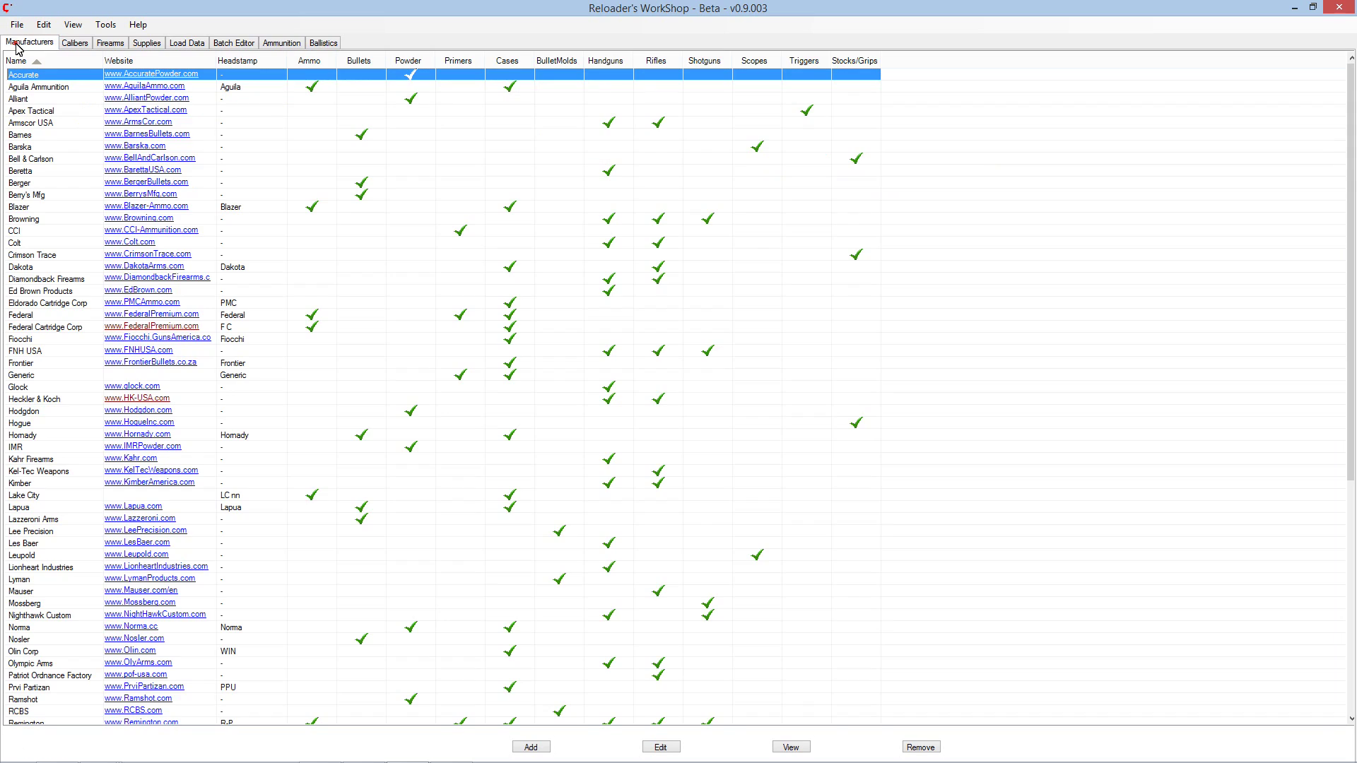
# Look up the Generic entry in the manufacturers list, and show the cases in the supplies.
pyautogui.scroll(-2, 325, 248)
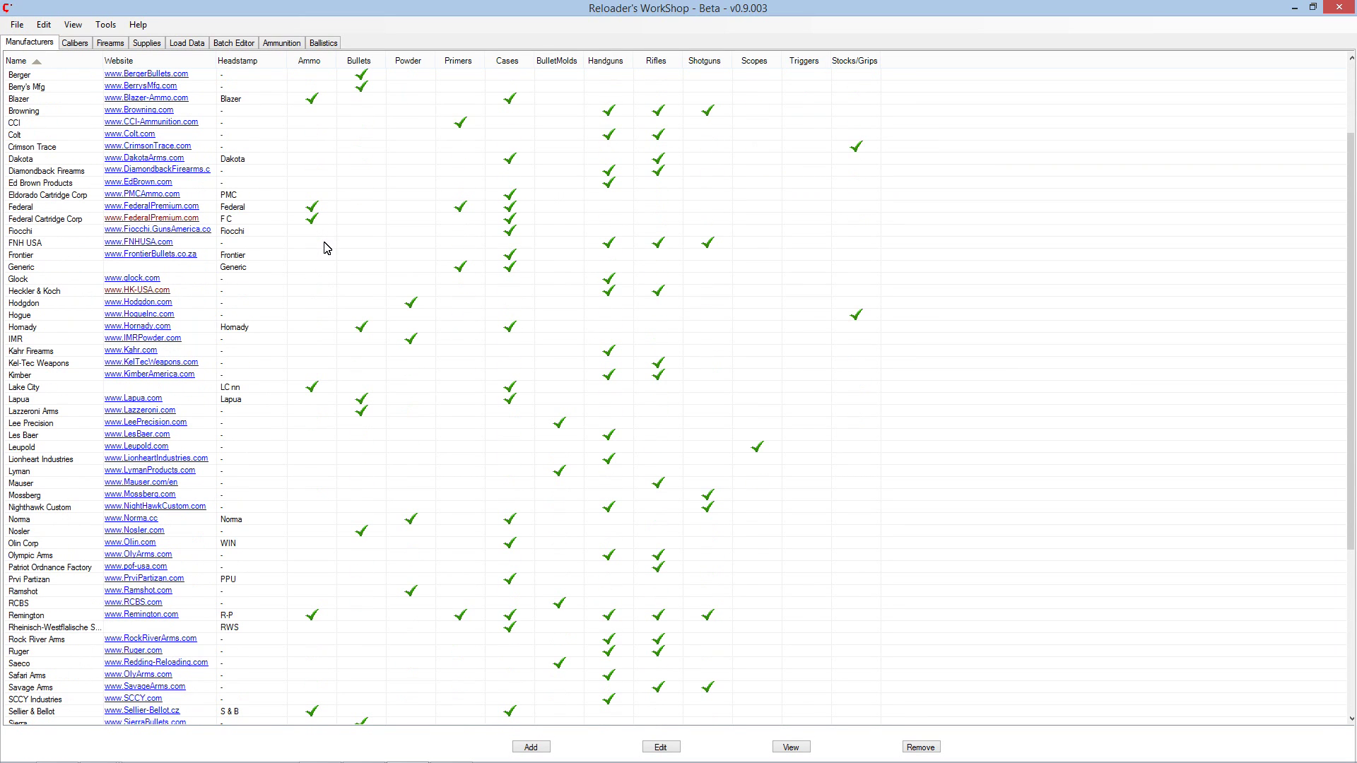
pyautogui.click(34, 269)
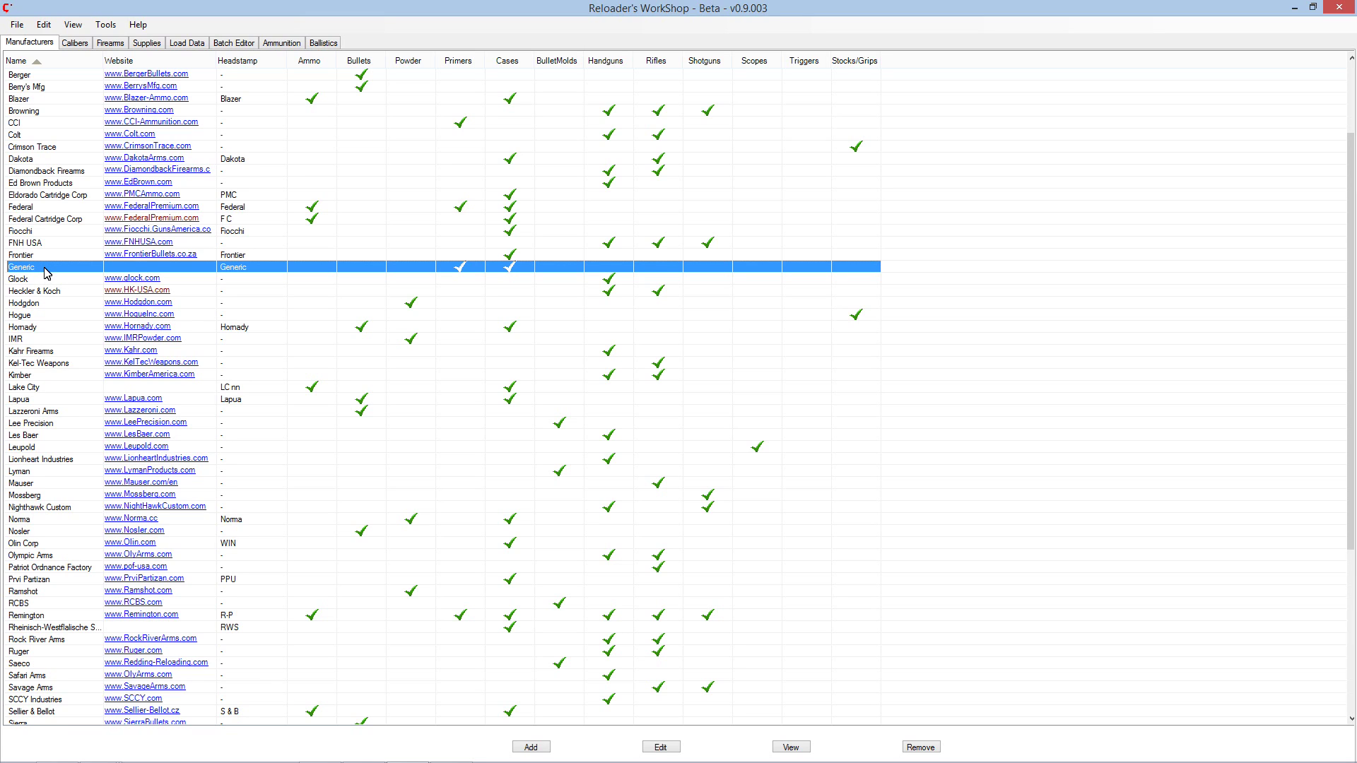
pyautogui.click(148, 44)
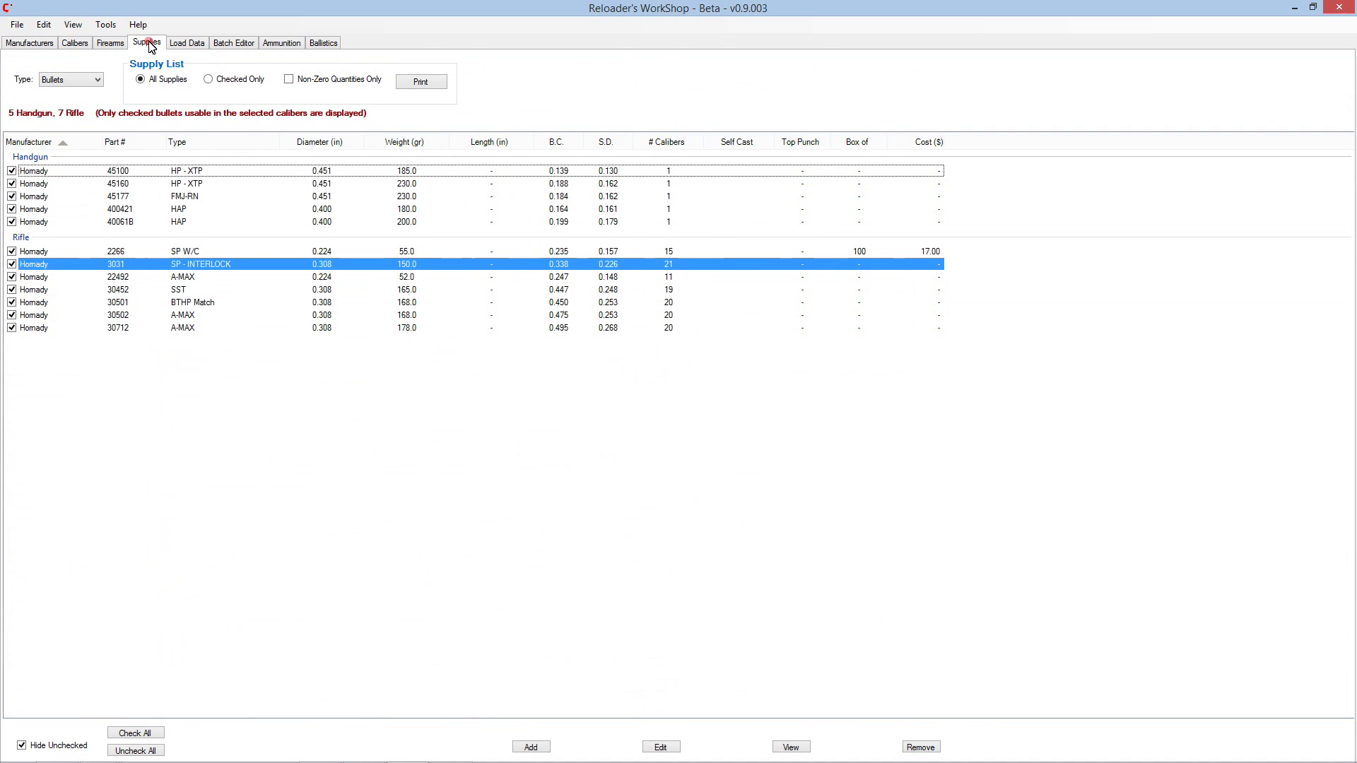
pyautogui.click(57, 82)
pyautogui.click(62, 104)
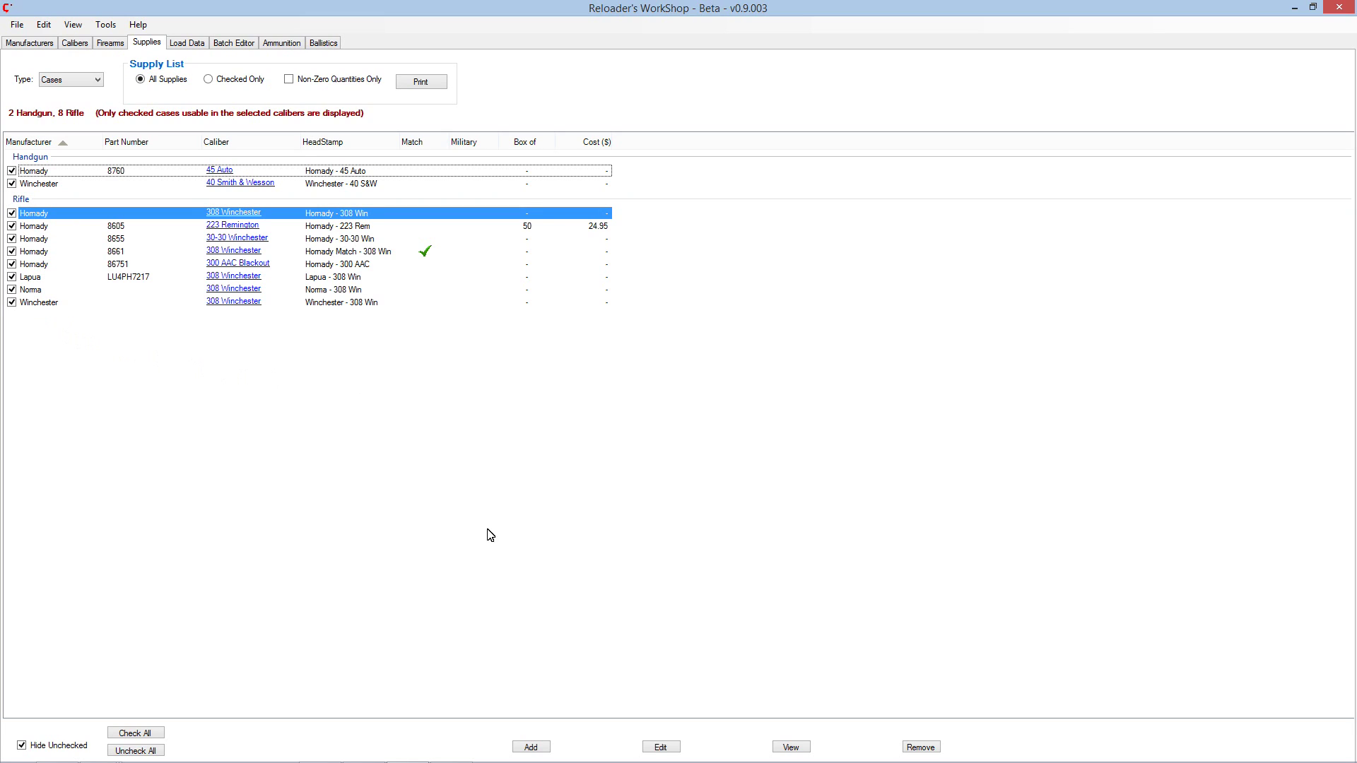
# Add a Generic 223 Remington rifle case with part number 1, and have it check-marked in the supply list.
pyautogui.click(543, 748)
pyautogui.click(586, 292)
pyautogui.click(584, 292)
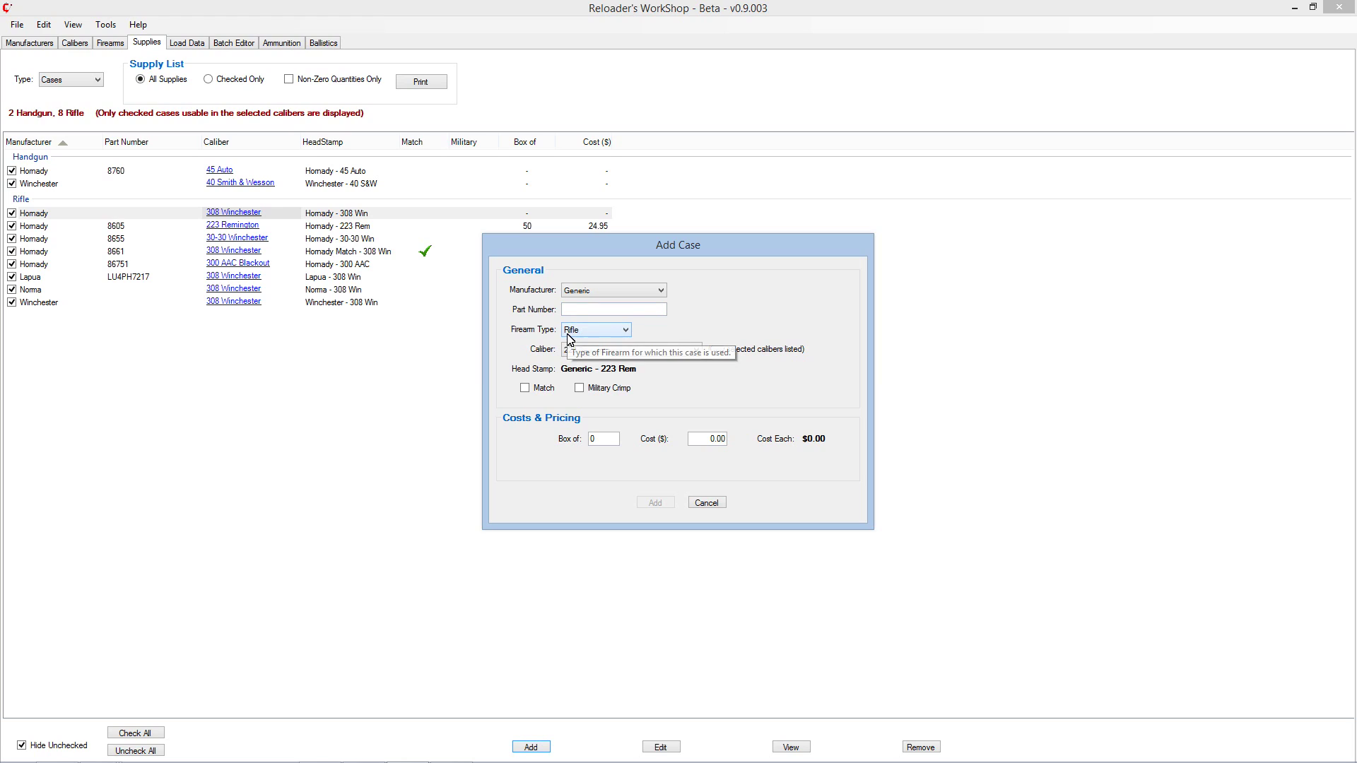
pyautogui.click(601, 350)
pyautogui.click(600, 351)
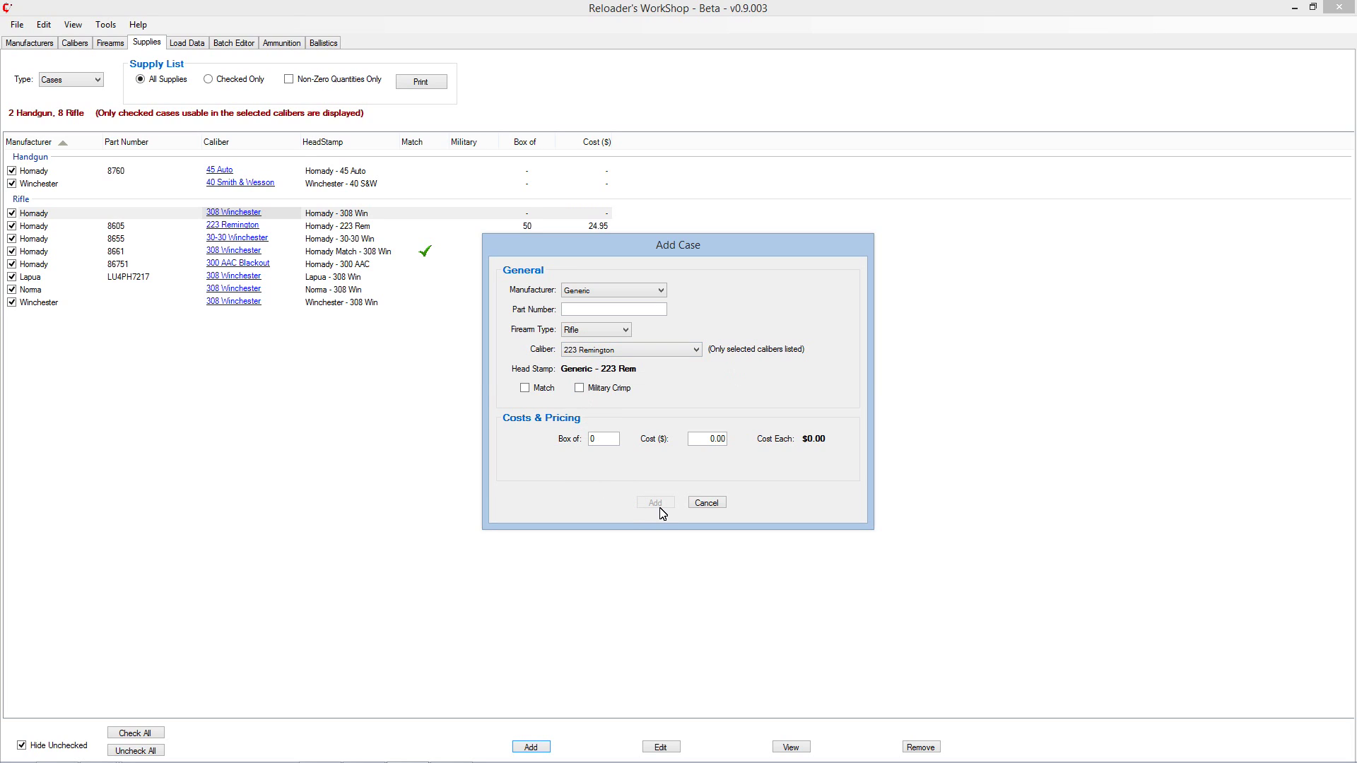
pyautogui.click(591, 311)
pyautogui.write('1')
pyautogui.click(654, 503)
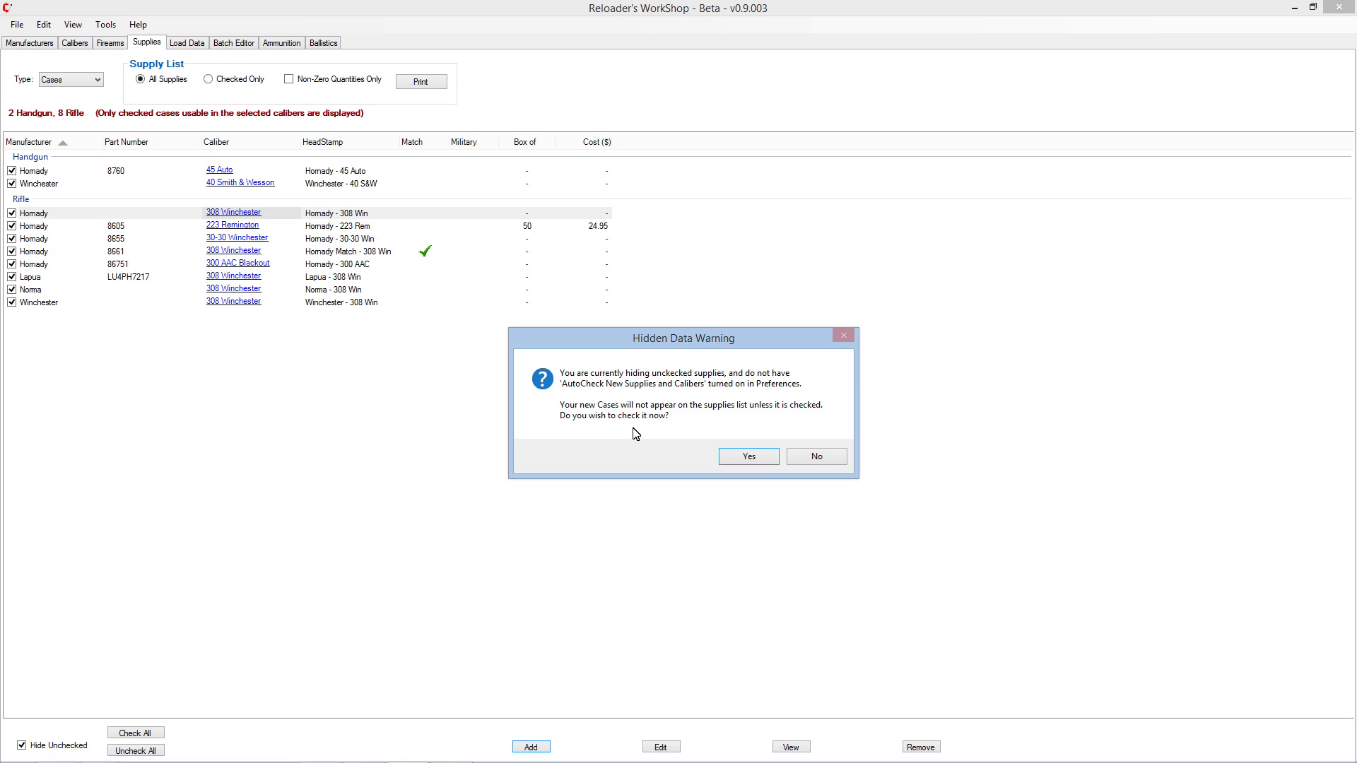
pyautogui.click(741, 463)
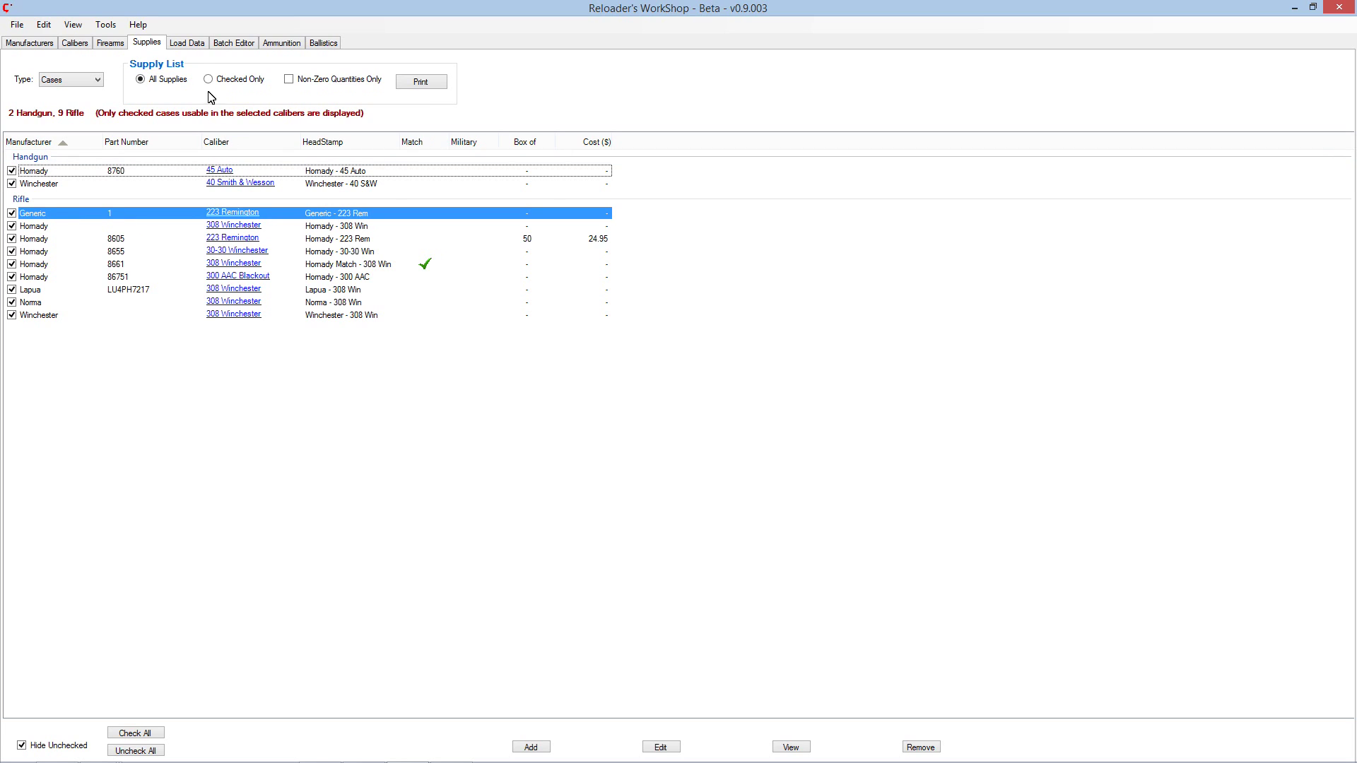
# Start a new 223 Remington rifle load with the Generic case, Winchester WSR primer and IMR 4198 powder.
pyautogui.click(189, 44)
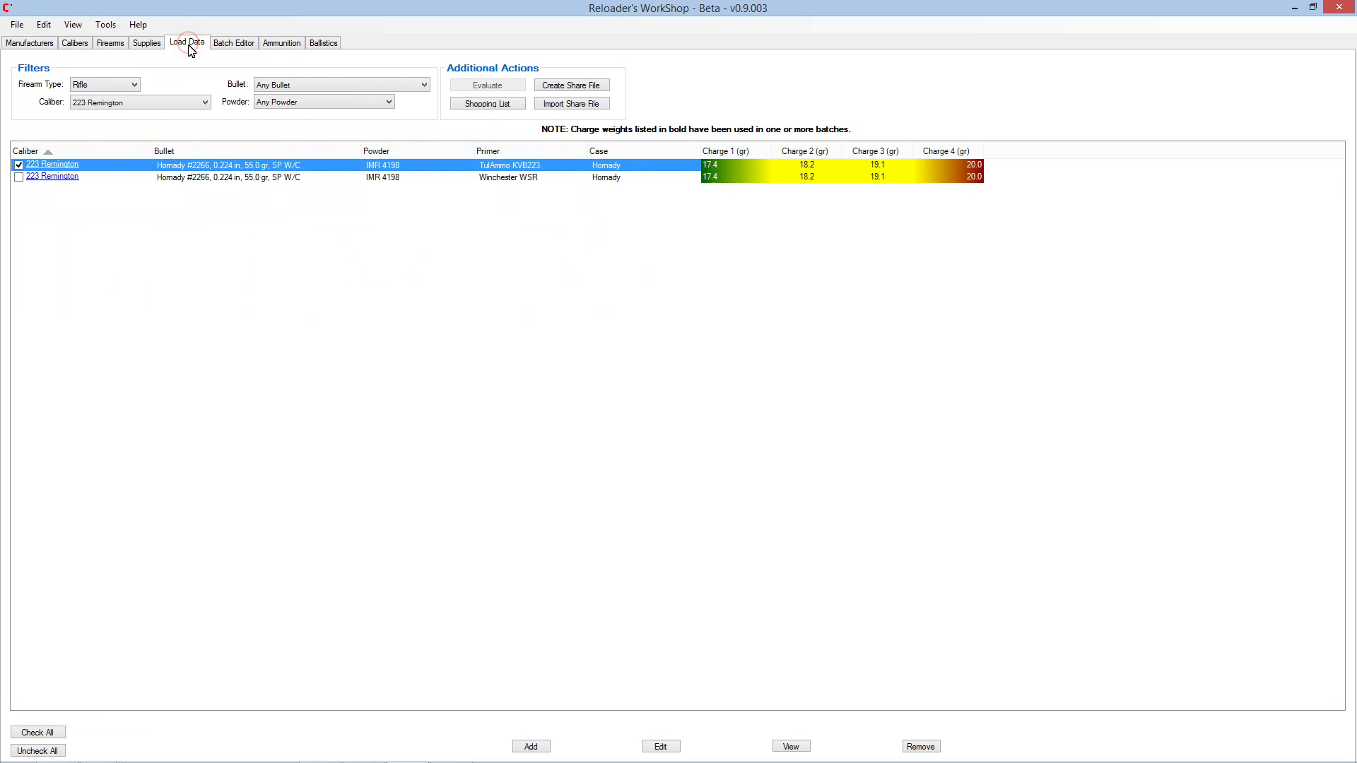
pyautogui.click(538, 749)
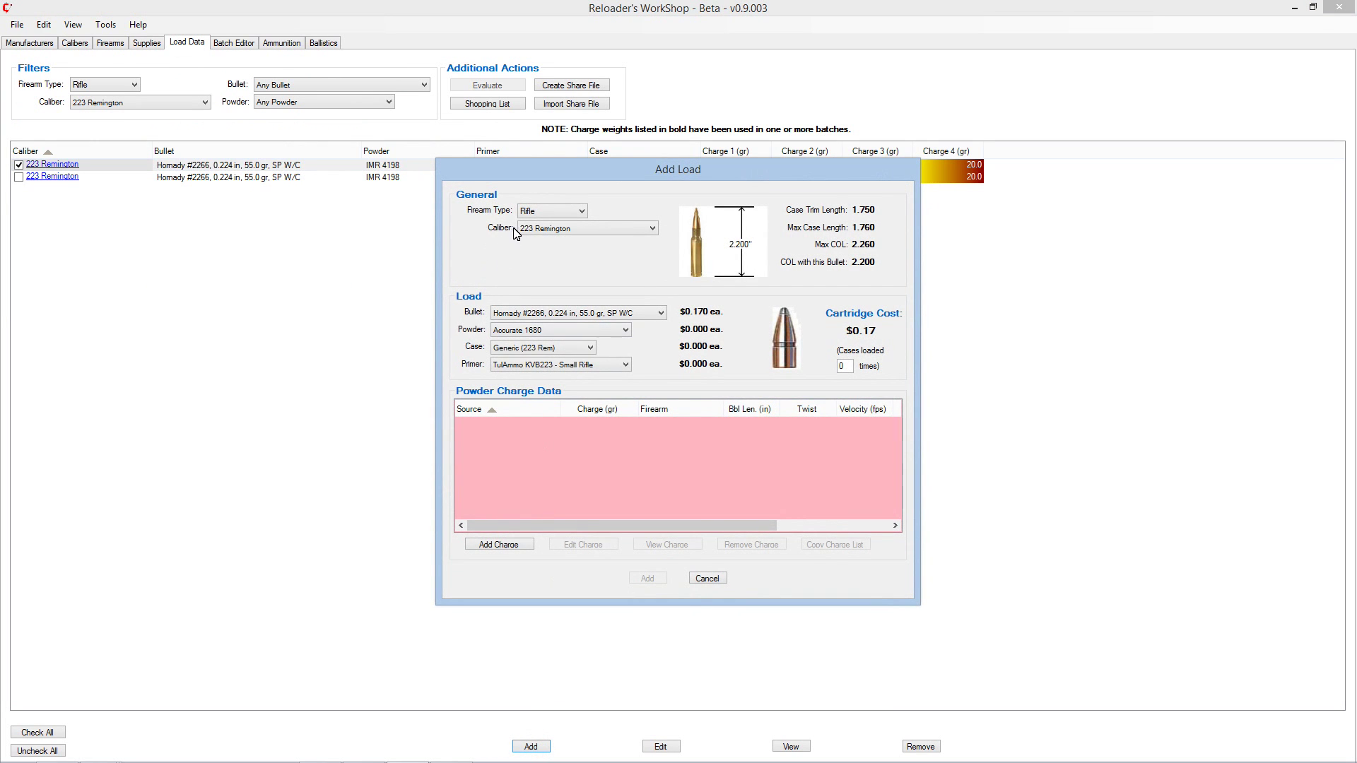
pyautogui.click(530, 350)
pyautogui.click(527, 356)
pyautogui.click(535, 367)
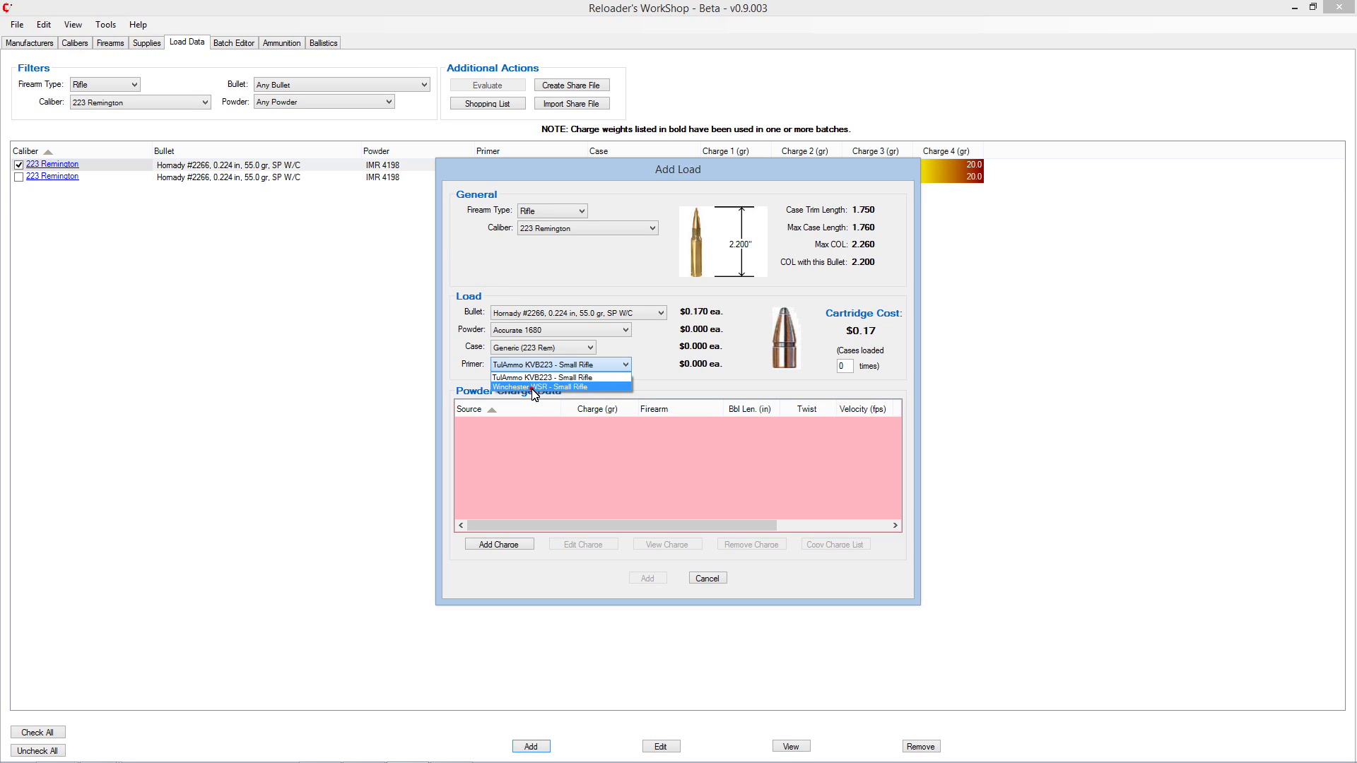
pyautogui.click(532, 388)
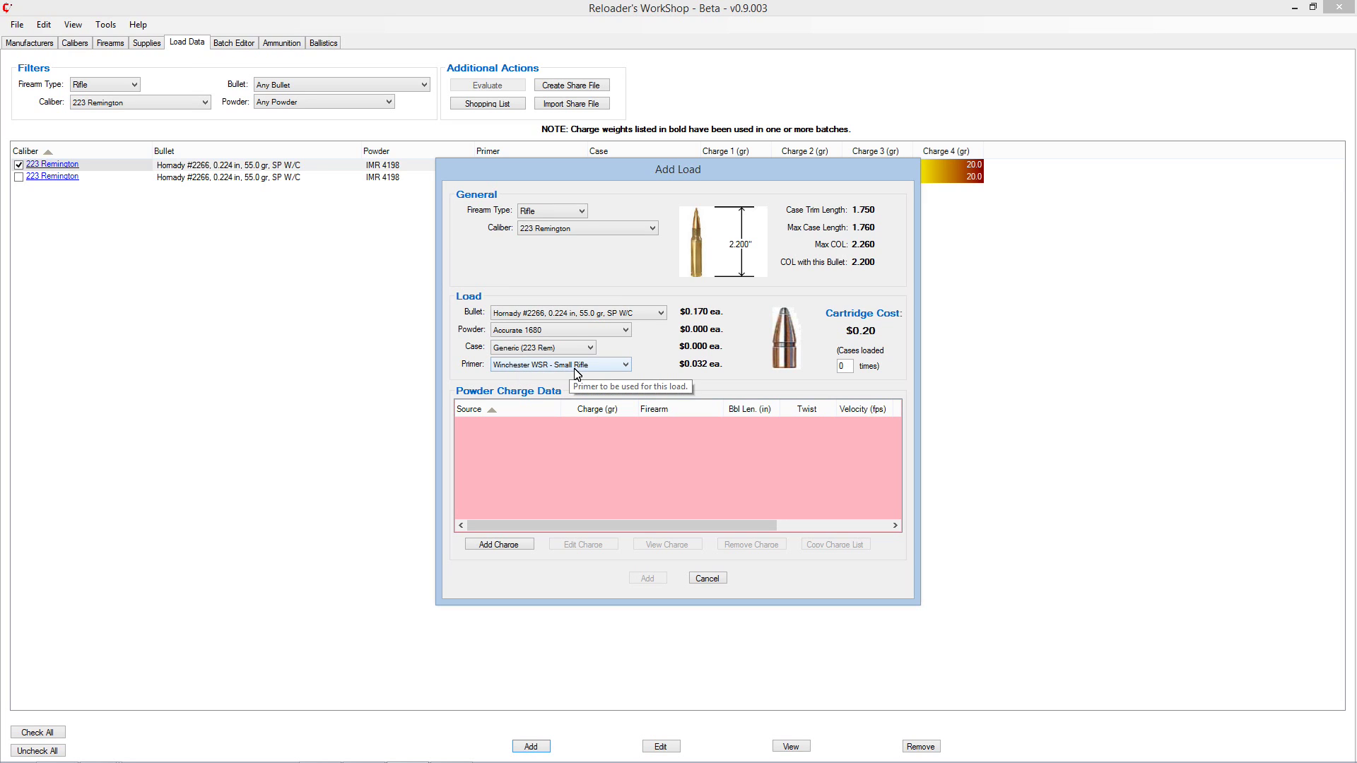
pyautogui.click(559, 330)
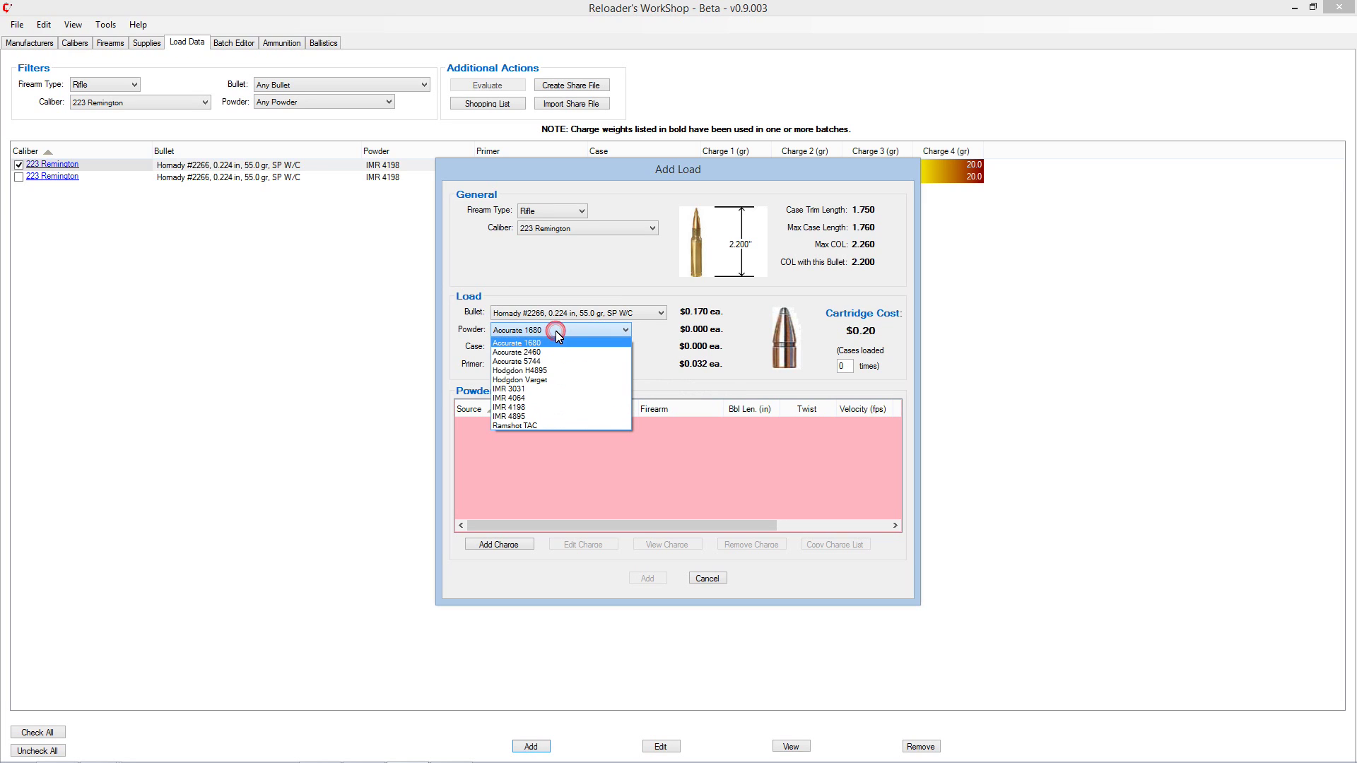
pyautogui.click(532, 407)
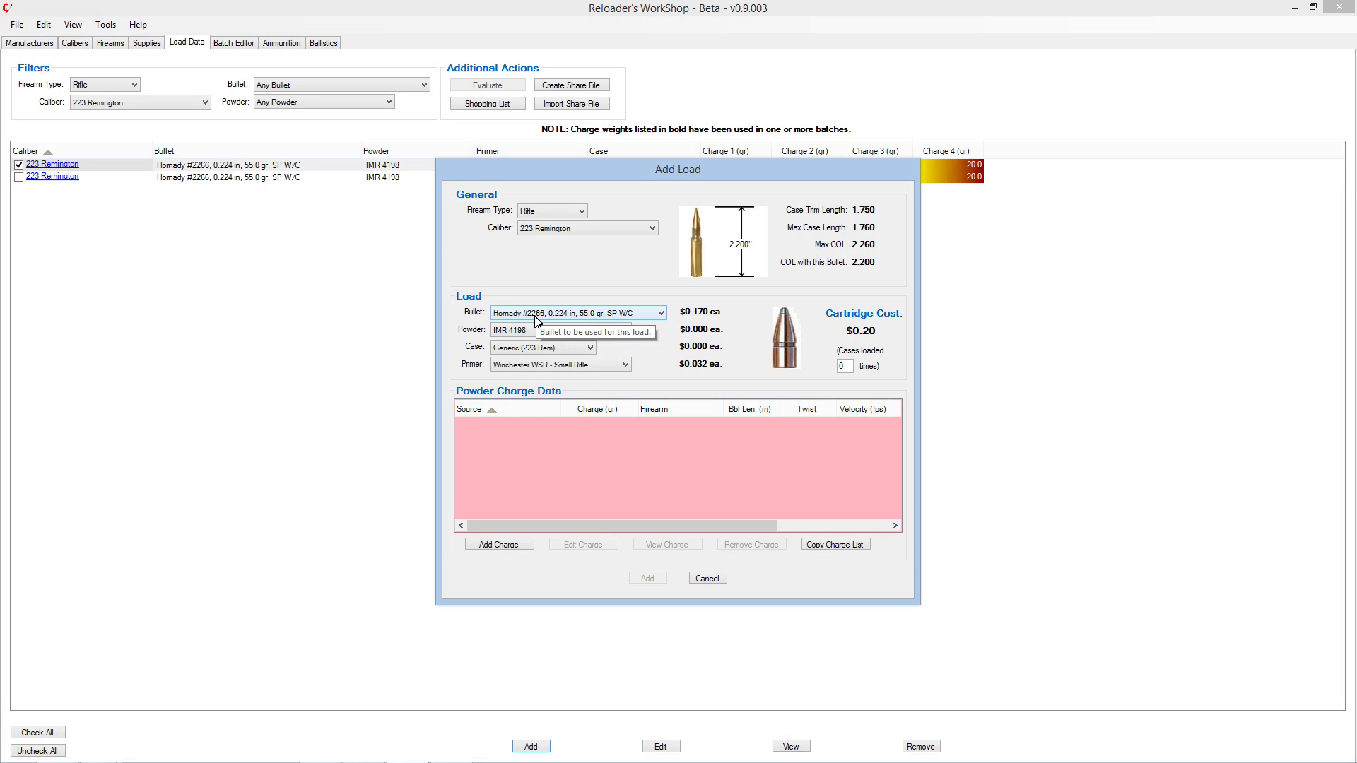
# Copy the charge list from the Winchester WSR load, matching bullet and primer, and add the new load with the Generic case.
pyautogui.click(835, 546)
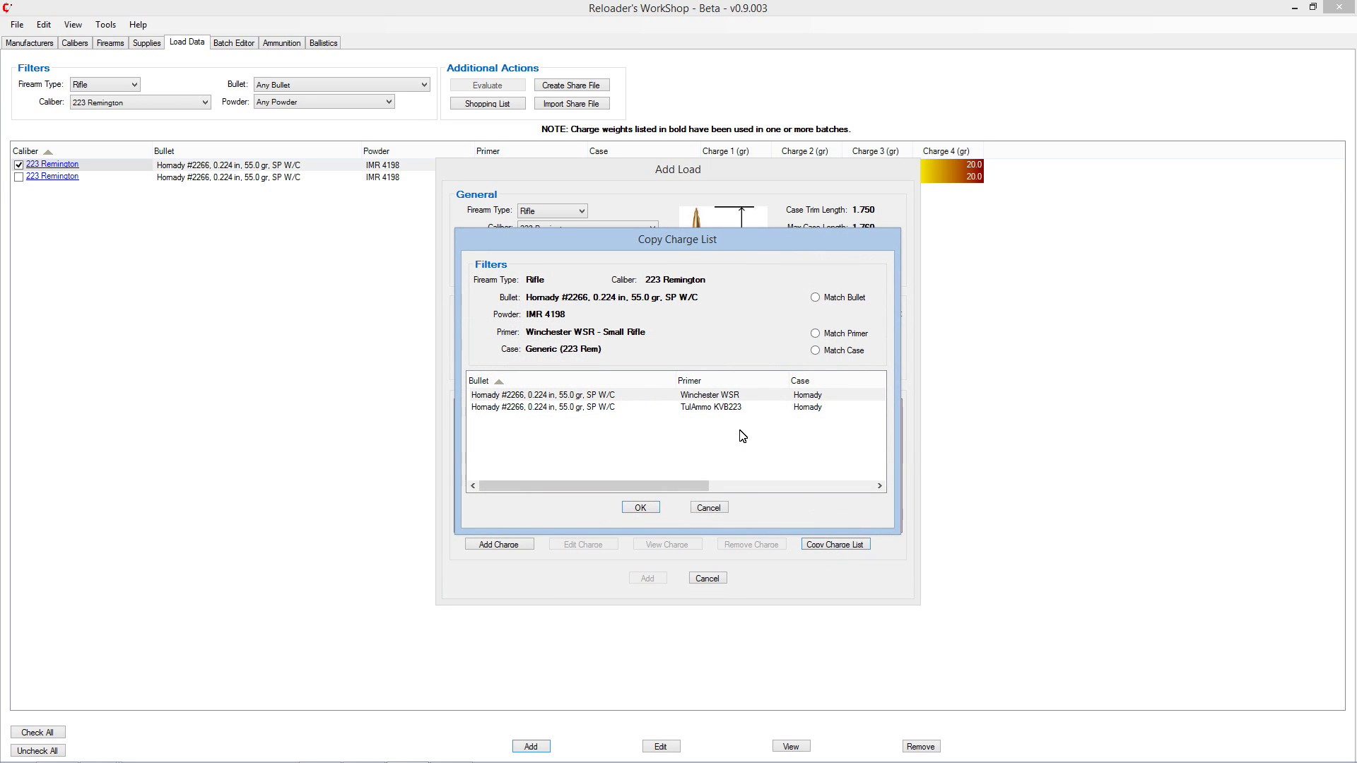
pyautogui.click(561, 407)
pyautogui.click(560, 399)
pyautogui.click(561, 407)
pyautogui.click(559, 399)
pyautogui.click(560, 408)
pyautogui.click(558, 396)
pyautogui.click(552, 408)
pyautogui.click(815, 297)
pyautogui.click(817, 334)
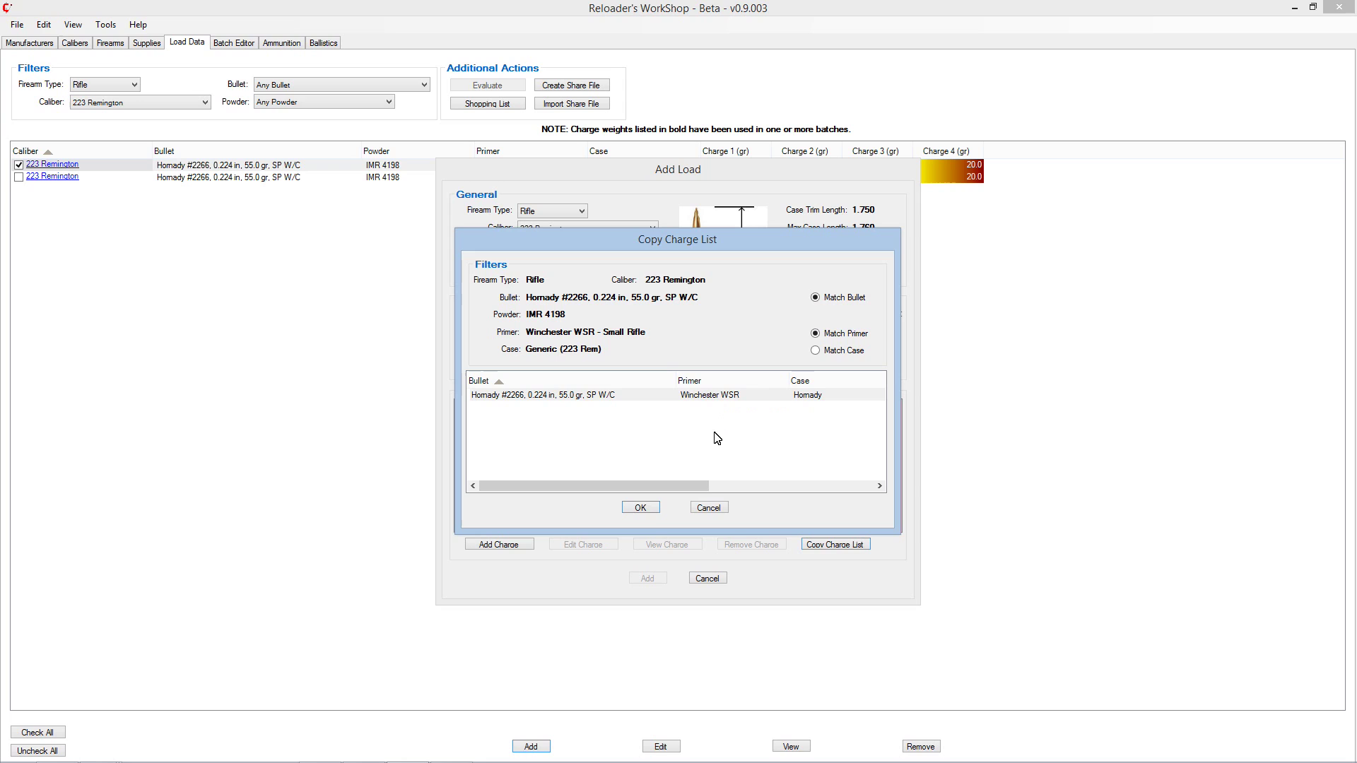
pyautogui.click(641, 508)
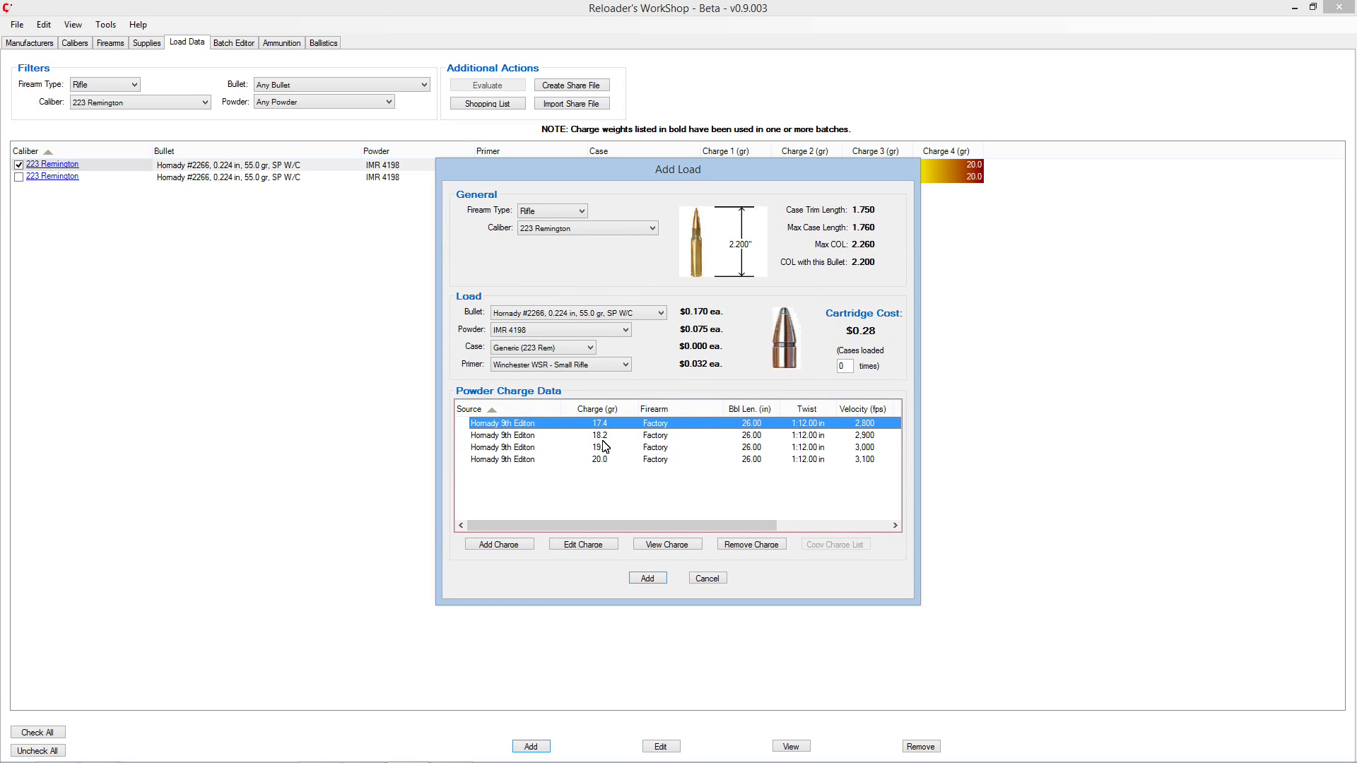
pyautogui.click(647, 580)
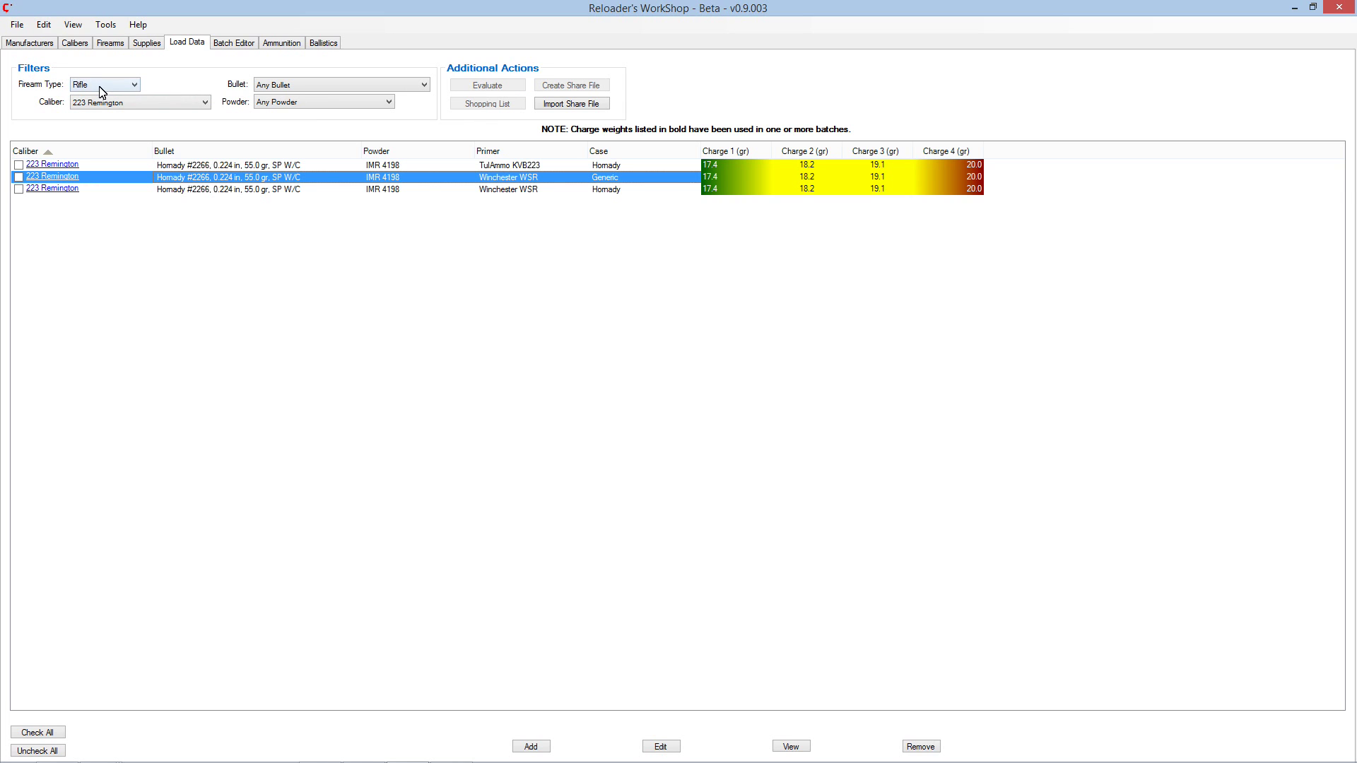
# List rifle loads of any caliber, and filter them by IMR 4064, IMR 4198 and IMR 4895 powder in turn.
pyautogui.click(104, 106)
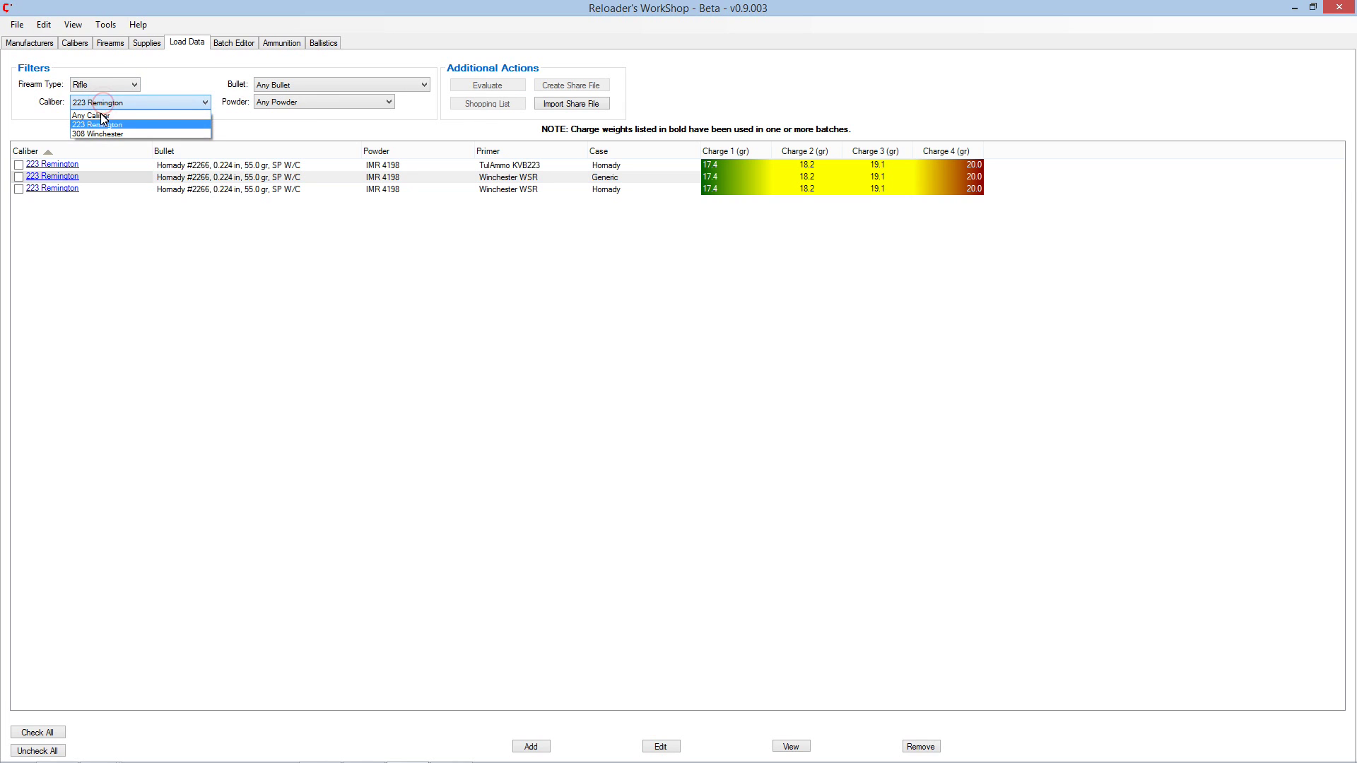
pyautogui.click(99, 116)
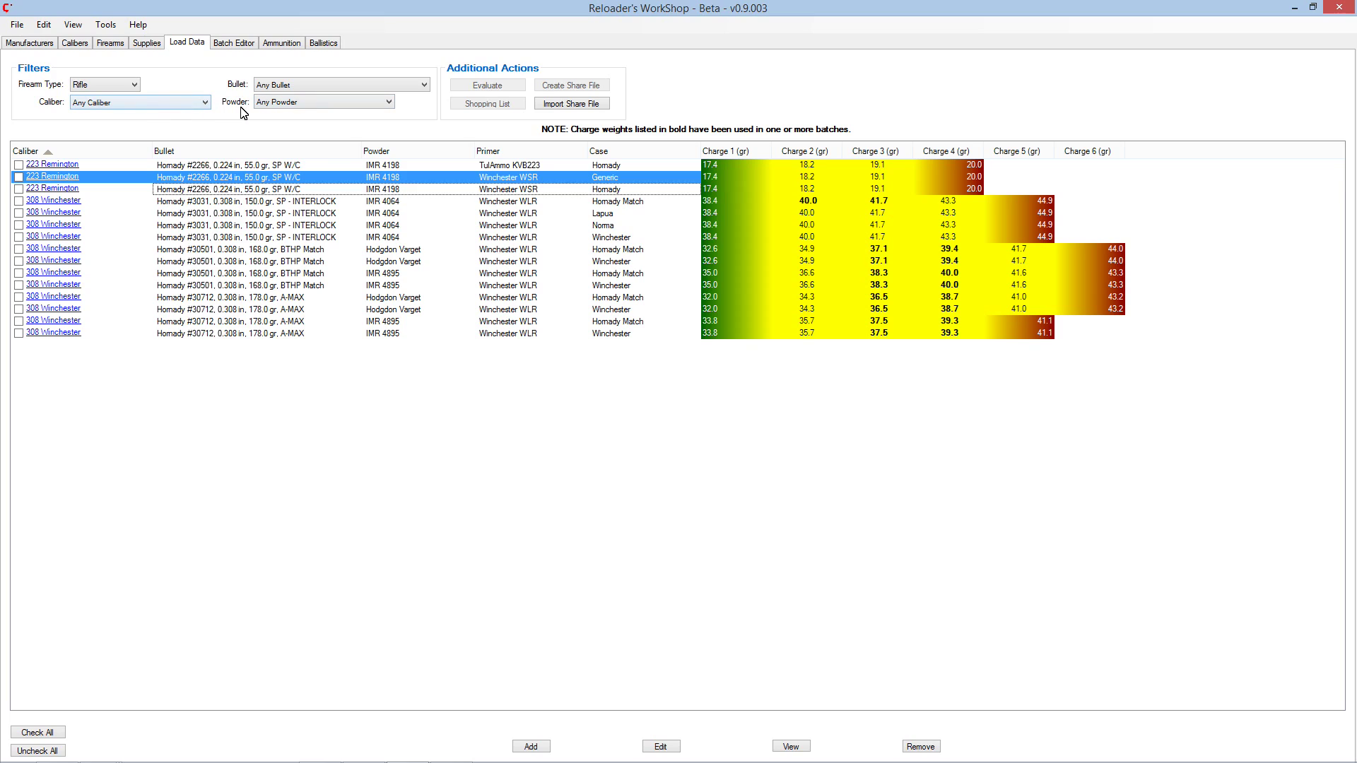
pyautogui.click(305, 106)
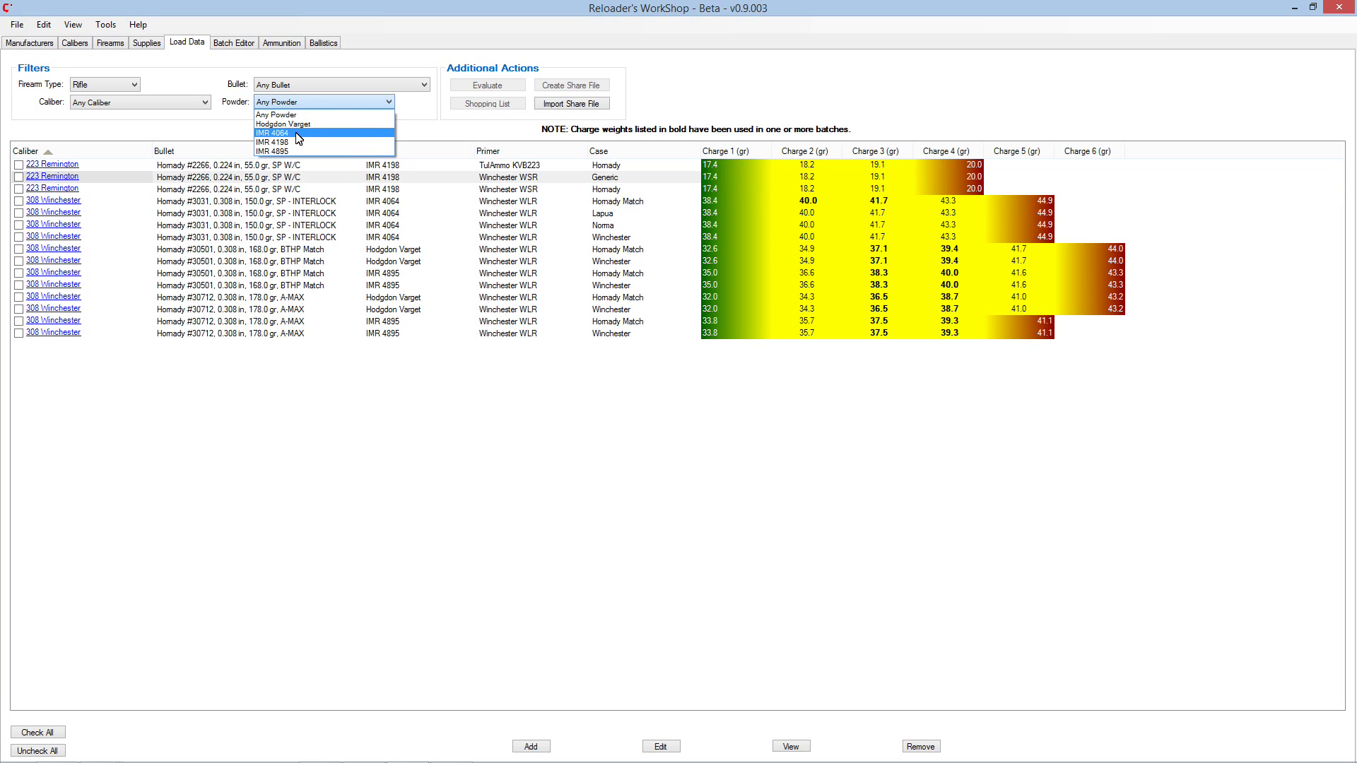
pyautogui.click(297, 134)
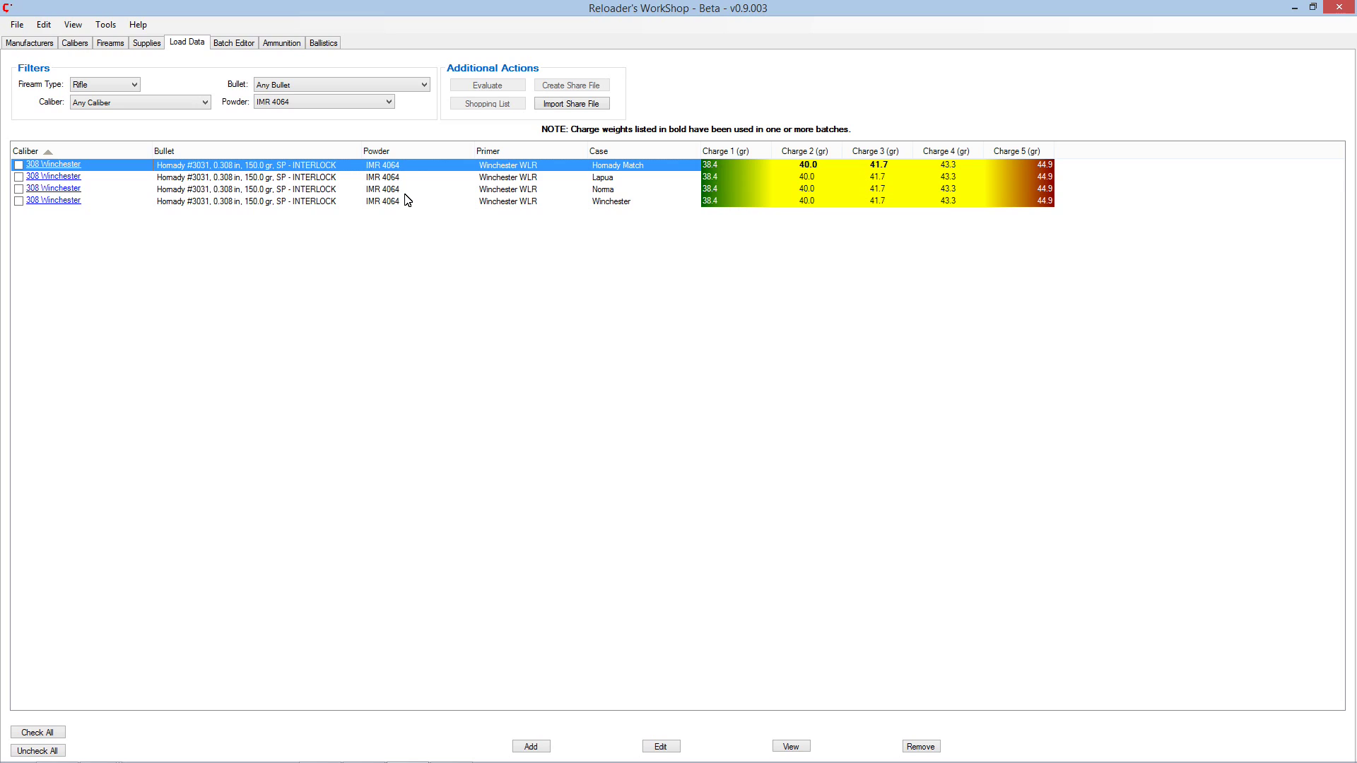
pyautogui.click(305, 108)
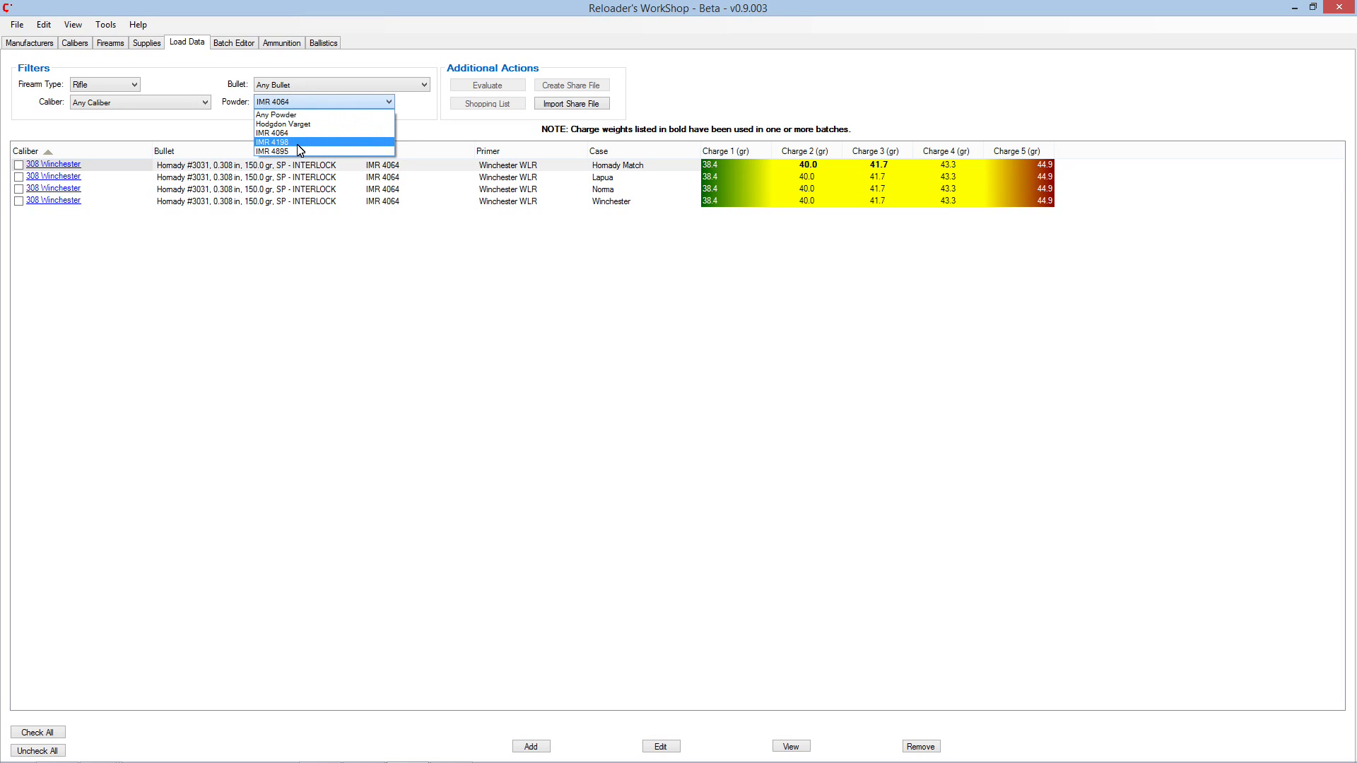
pyautogui.click(297, 143)
pyautogui.click(295, 103)
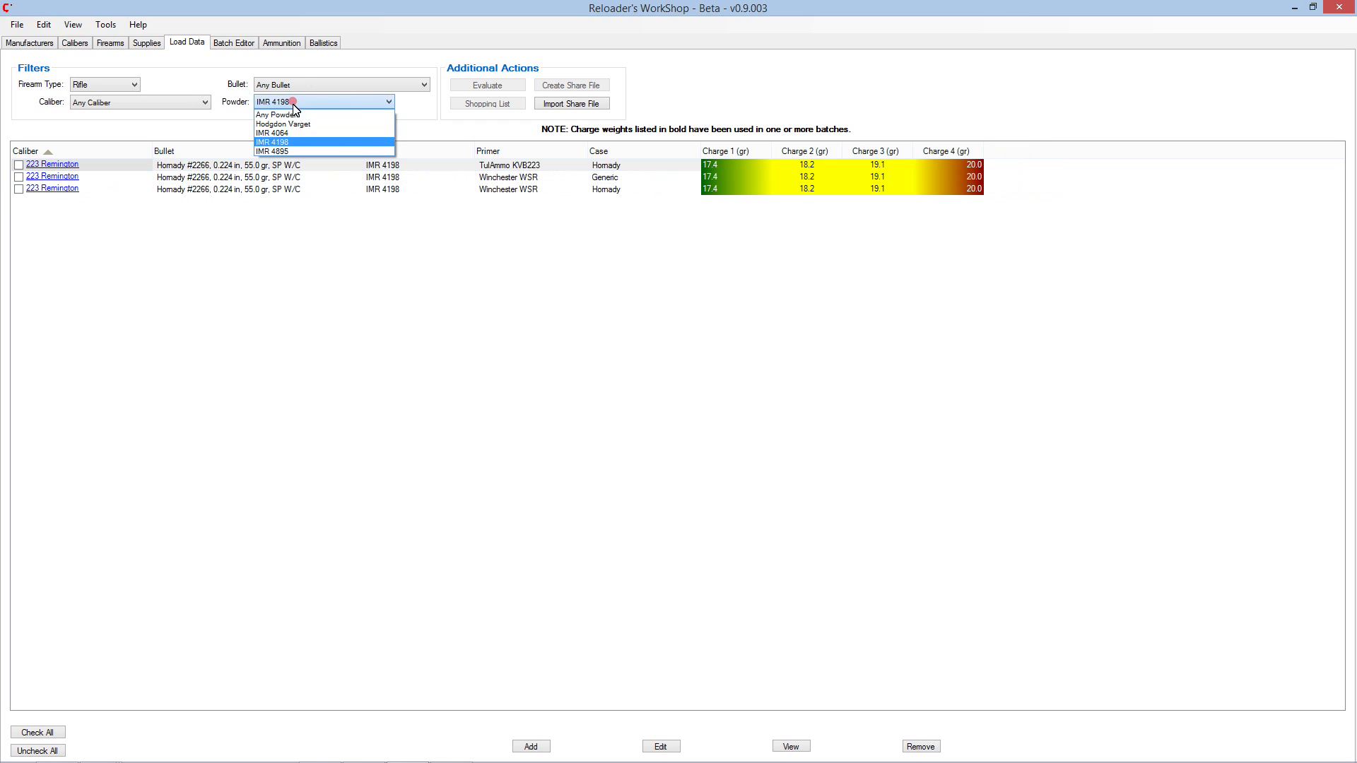
pyautogui.click(290, 151)
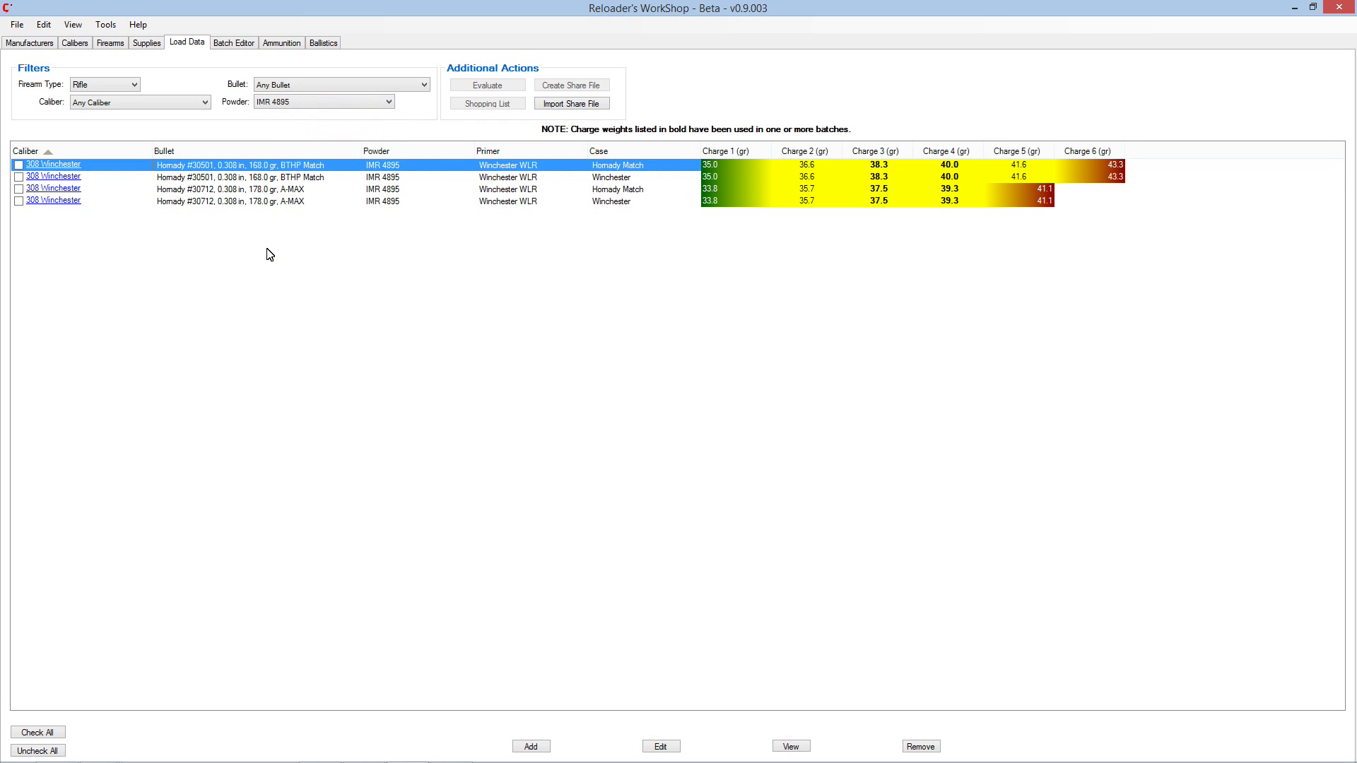
# Filter the loads to the Hornady #30501 BTHP Match bullet, and reset the bullet and powder filters to any.
pyautogui.click(294, 86)
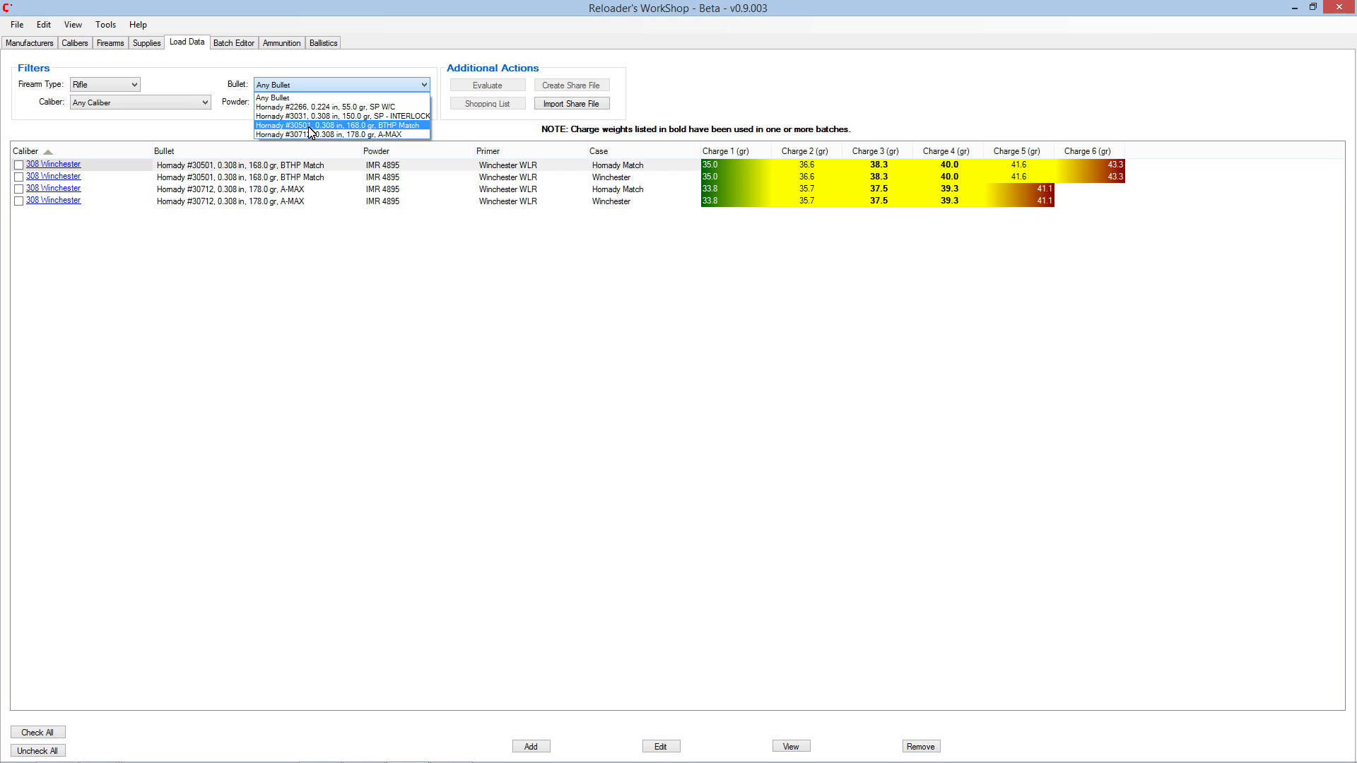
pyautogui.click(311, 128)
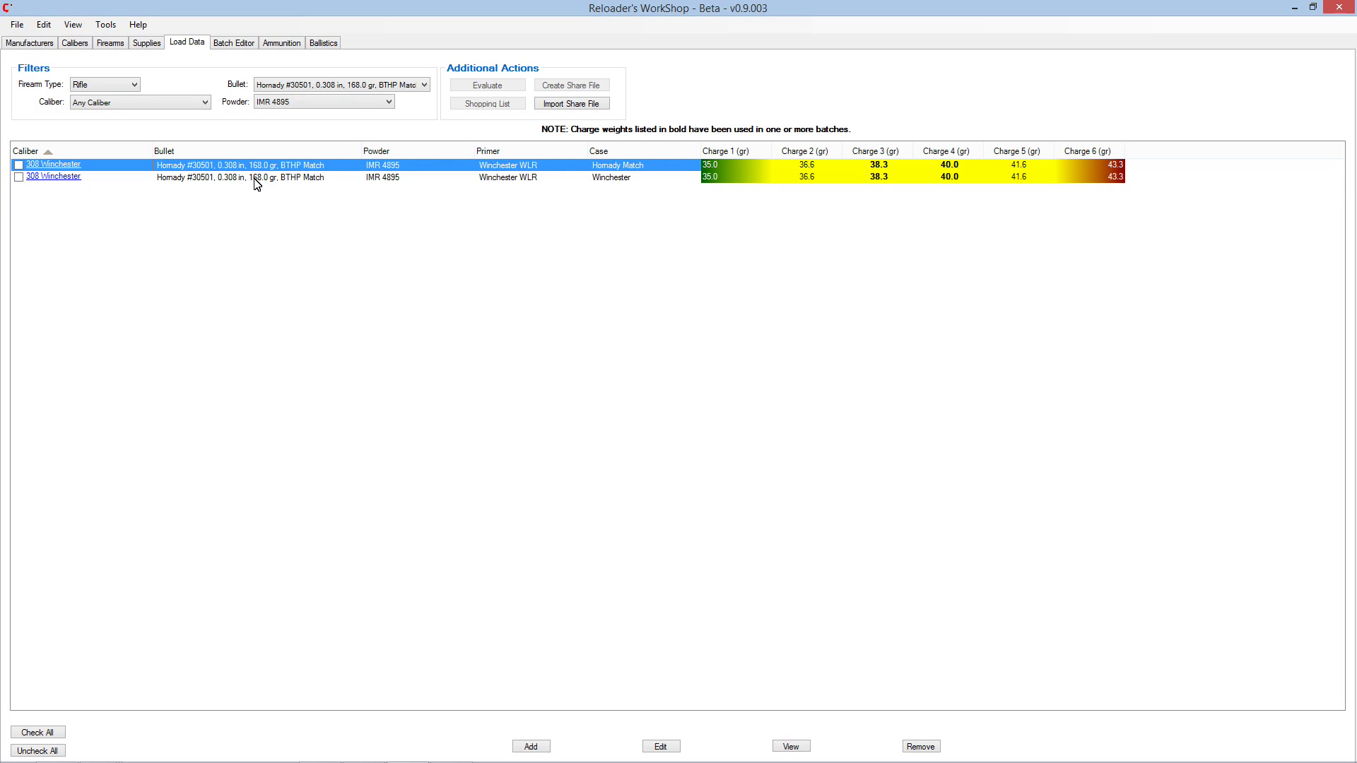
pyautogui.click(294, 85)
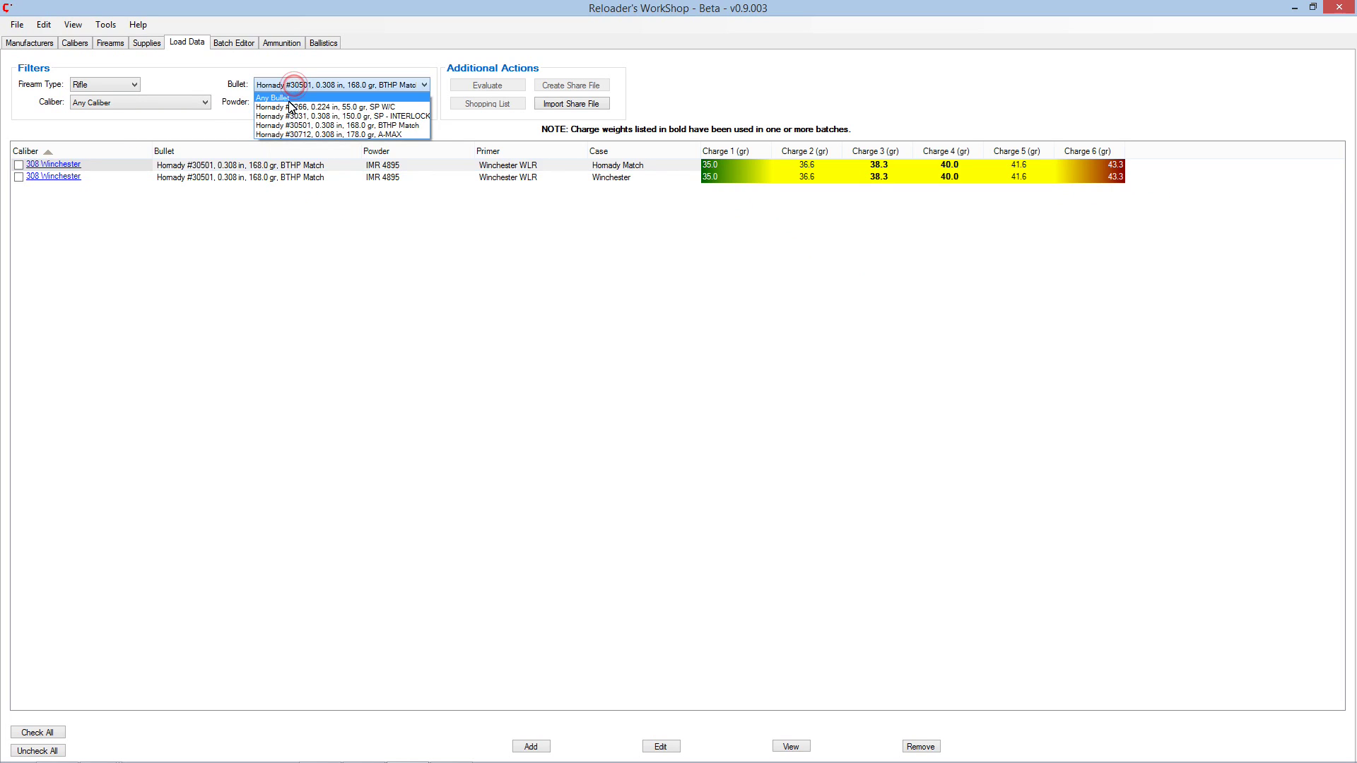
pyautogui.click(282, 99)
pyautogui.click(280, 102)
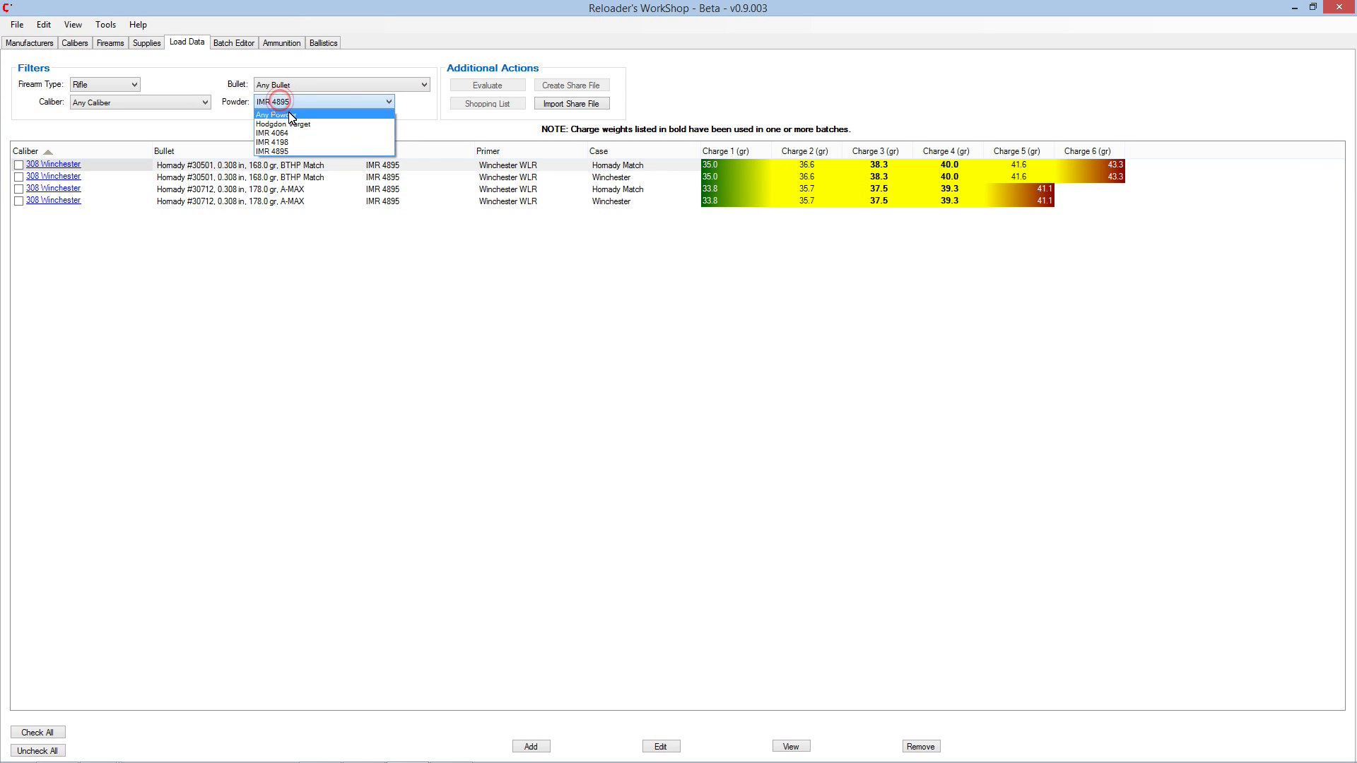
pyautogui.click(288, 114)
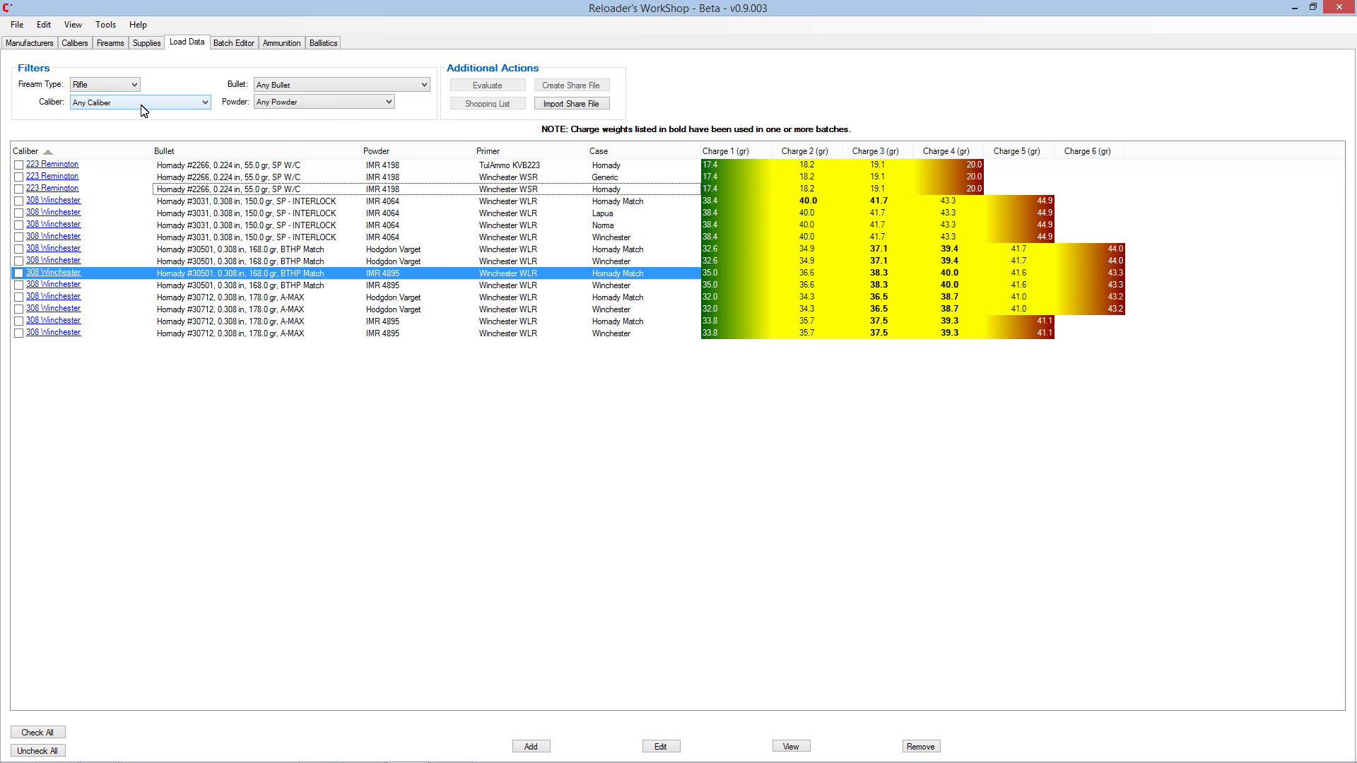
# Try out the firearm type and caliber filters, ending with rifle loads of any caliber.
pyautogui.click(91, 84)
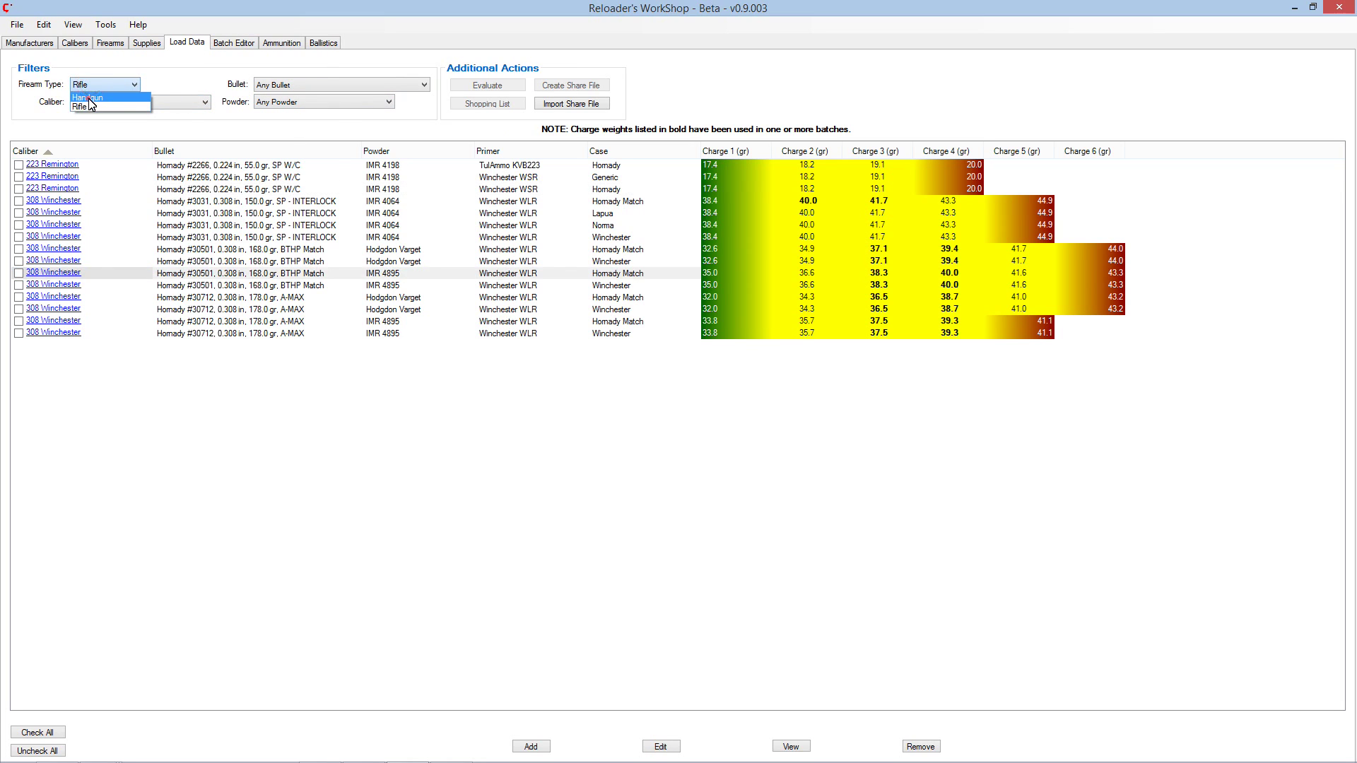
pyautogui.click(91, 104)
pyautogui.click(109, 103)
pyautogui.click(113, 114)
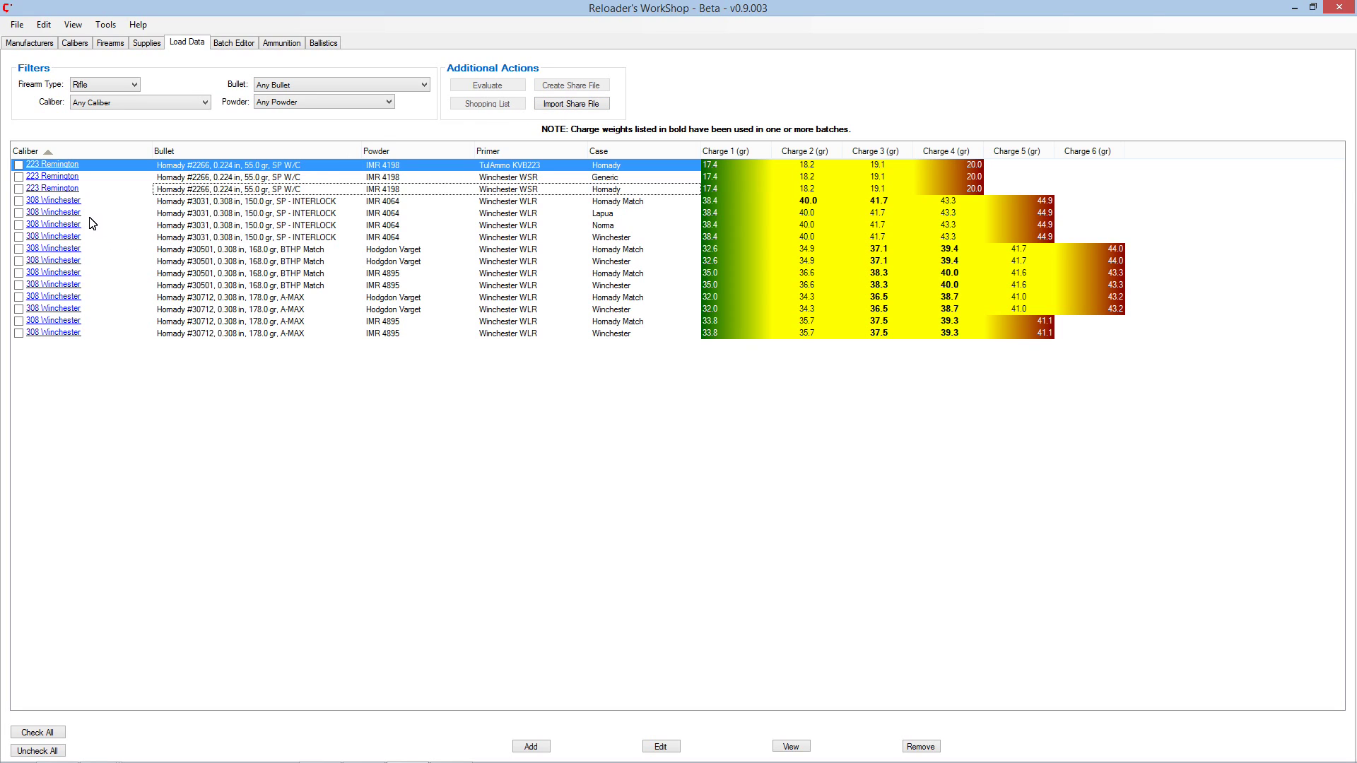
# Check-mark all three 223 Remington loads and three 308 Winchester loads: #3031 Hornady Match, #30501 IMR 4895 Hornady Match, #30712 Varget Winchester.
pyautogui.click(19, 165)
pyautogui.click(19, 176)
pyautogui.click(19, 189)
pyautogui.click(19, 201)
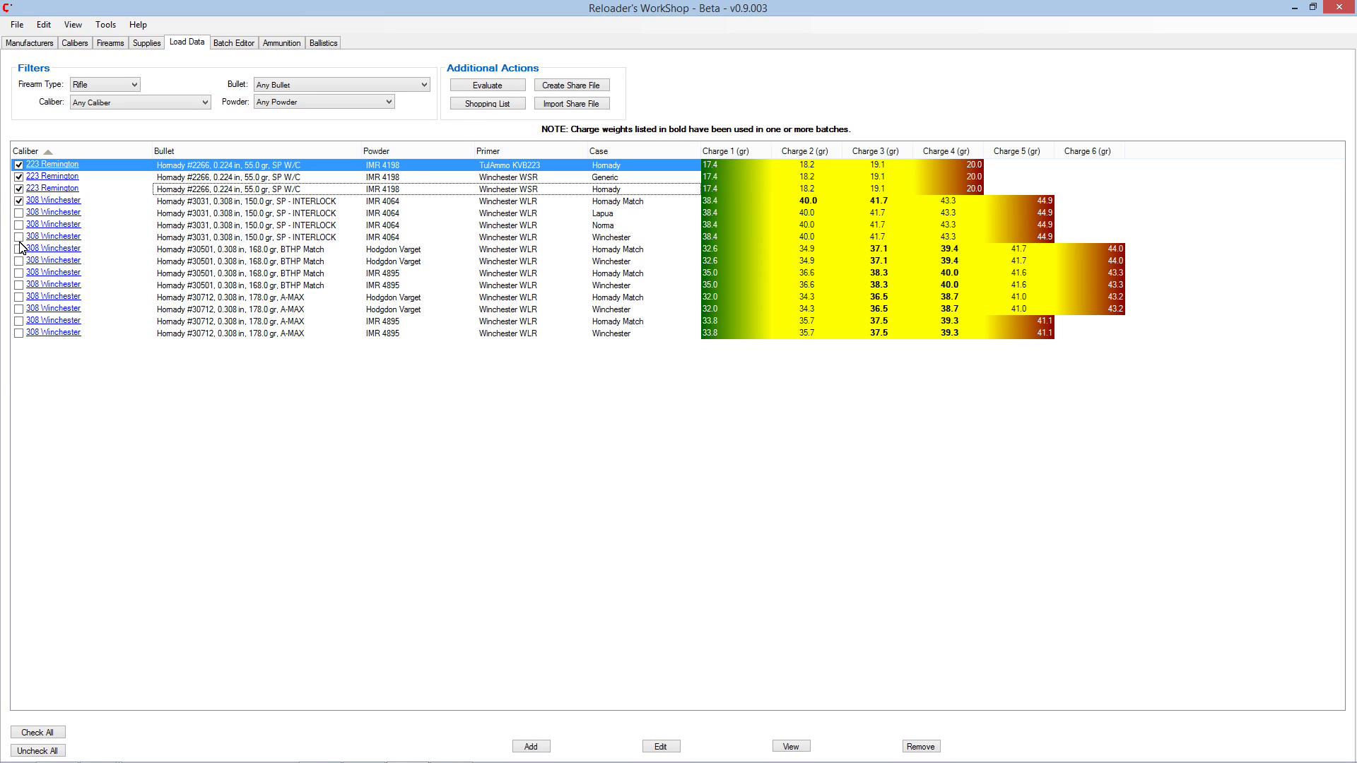
pyautogui.click(19, 273)
pyautogui.click(19, 309)
# Generate the shopping list for the checked loads, view its print preview at 150%, and close the preview.
pyautogui.click(491, 104)
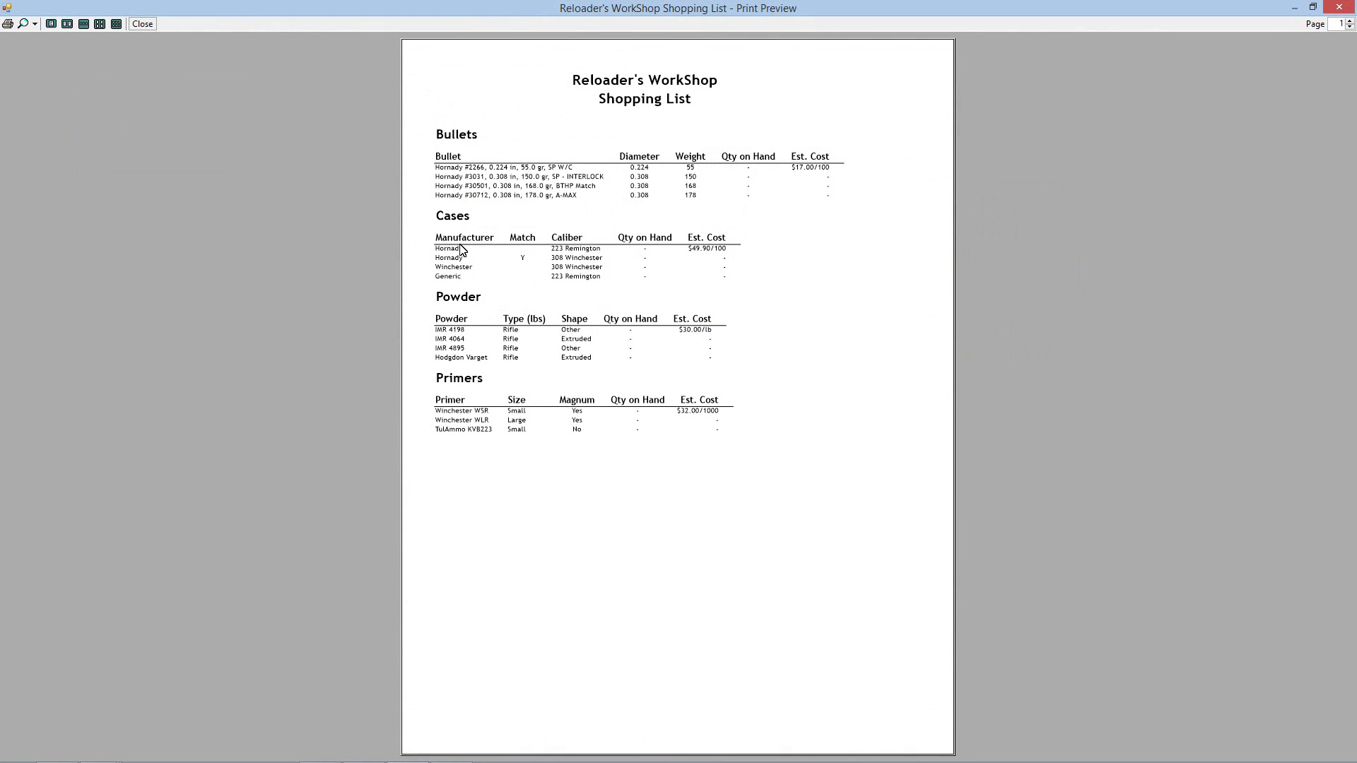
pyautogui.click(32, 25)
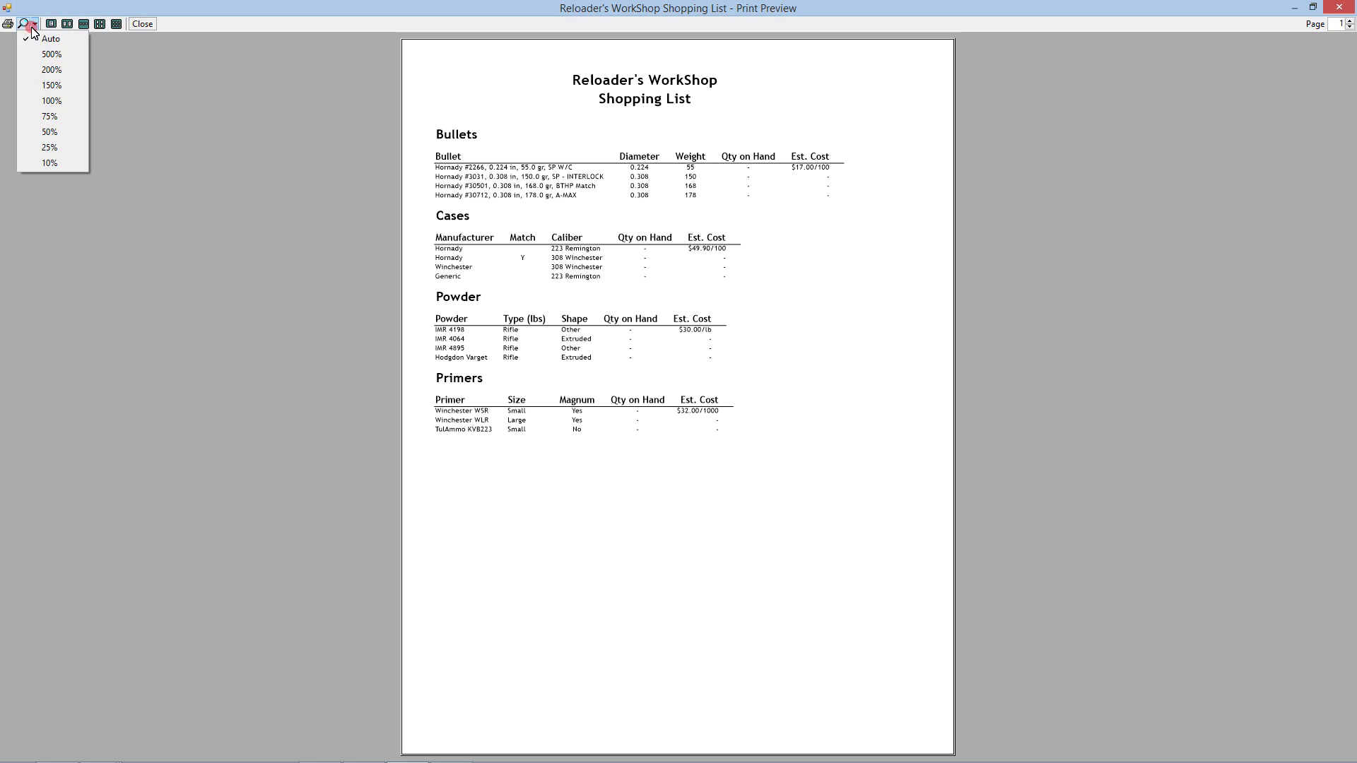
pyautogui.click(50, 85)
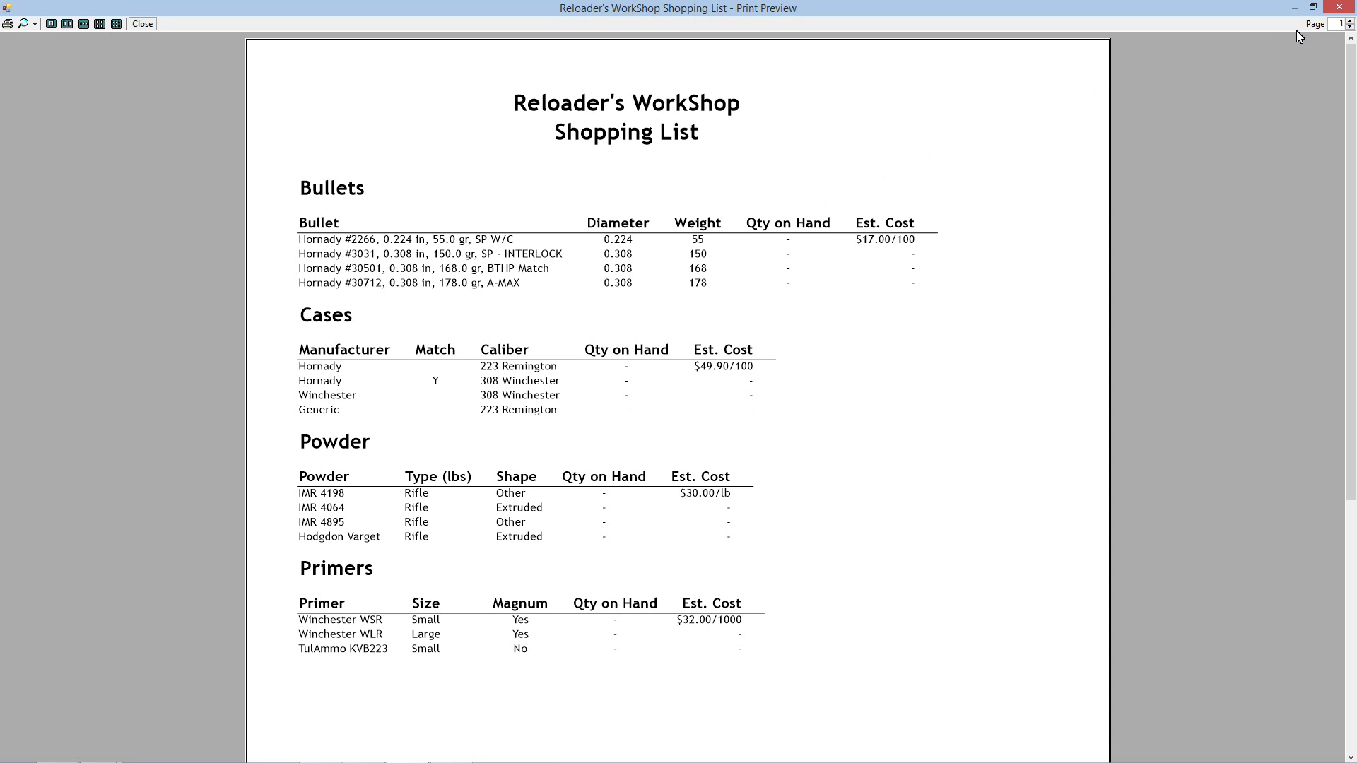
pyautogui.click(1328, 15)
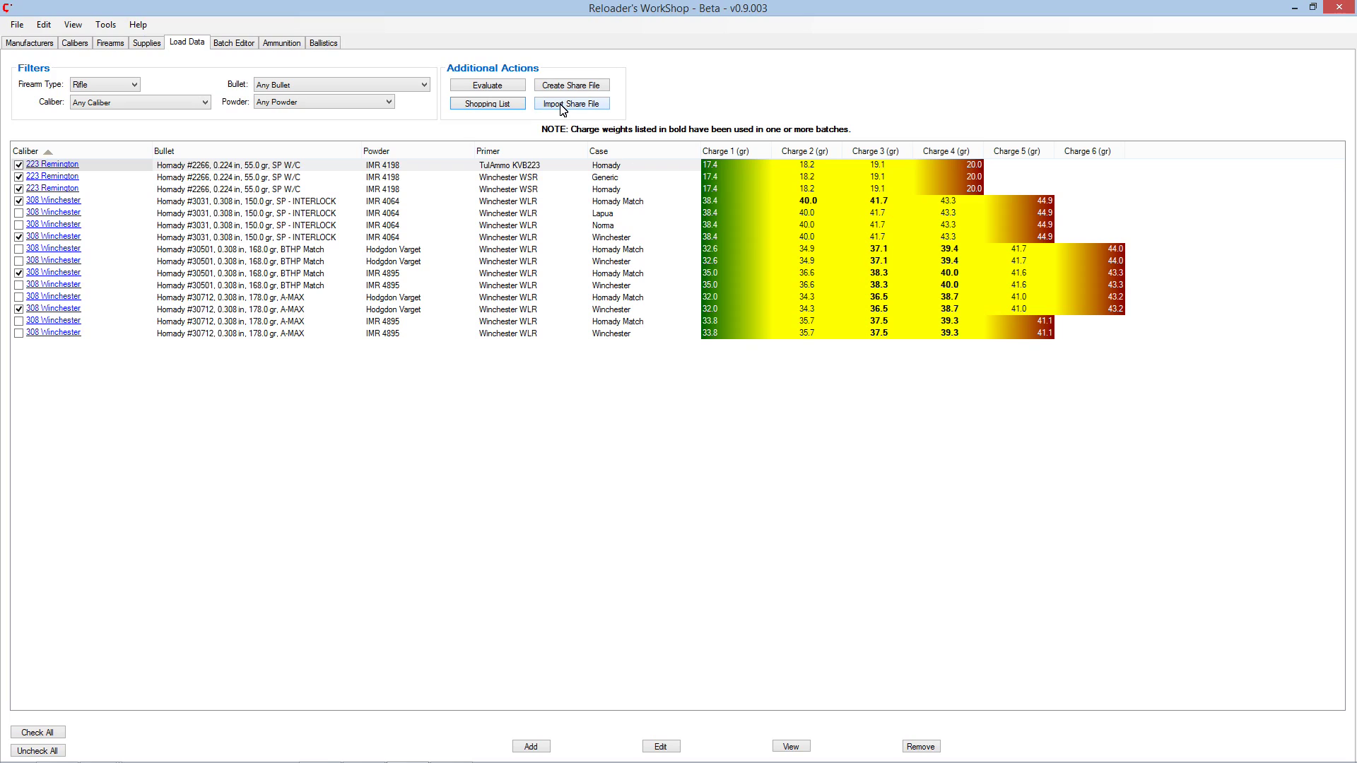
# Uncheck all loads, filter the list to 223 Remington, and check-mark only the load with the TulAmmo KVB223 primer.
pyautogui.click(38, 752)
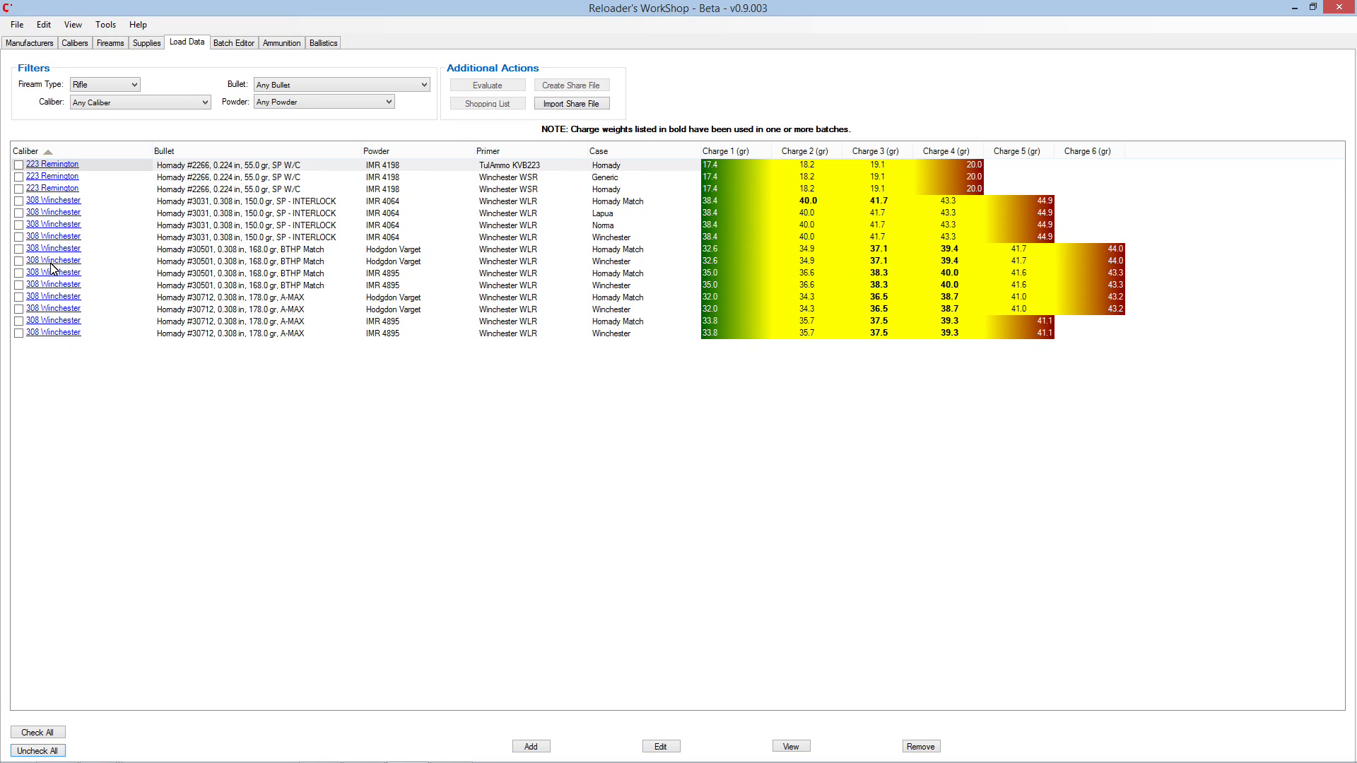
pyautogui.click(138, 102)
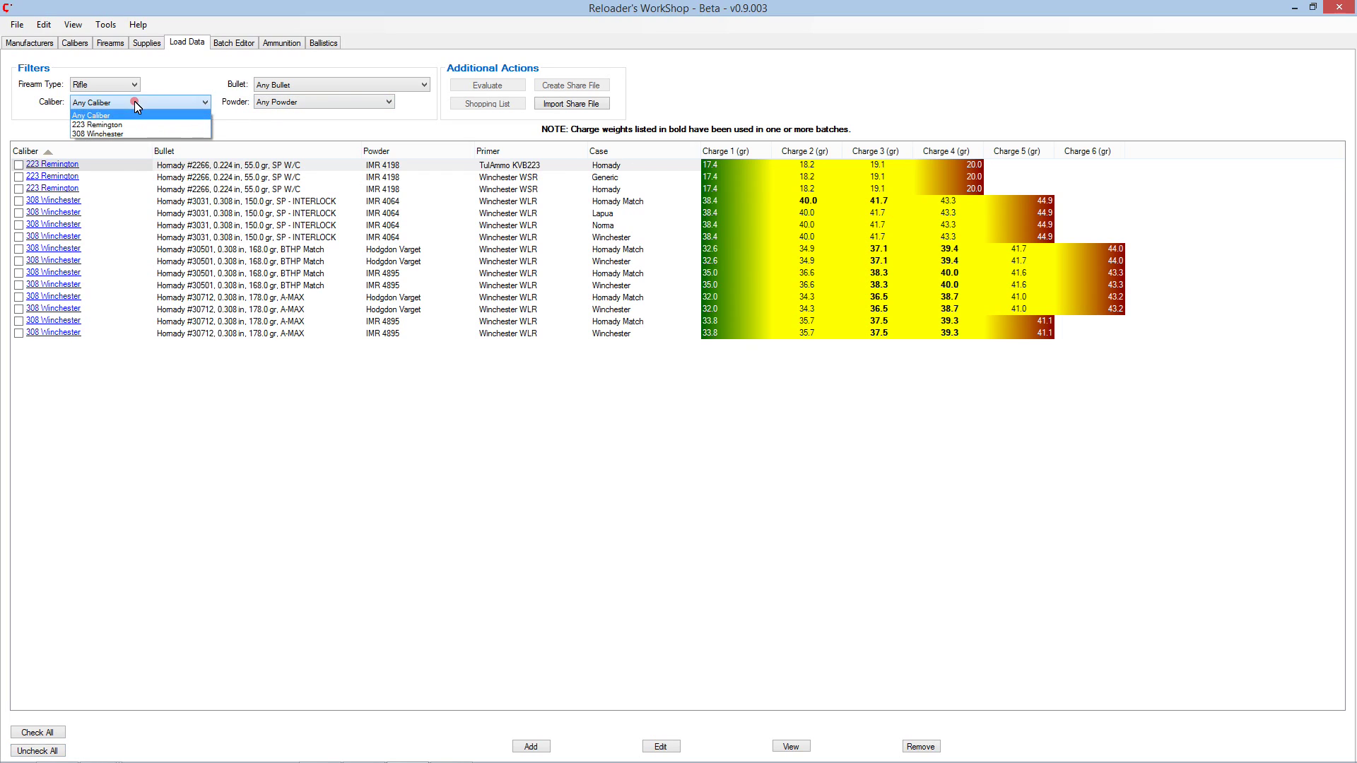
pyautogui.click(117, 127)
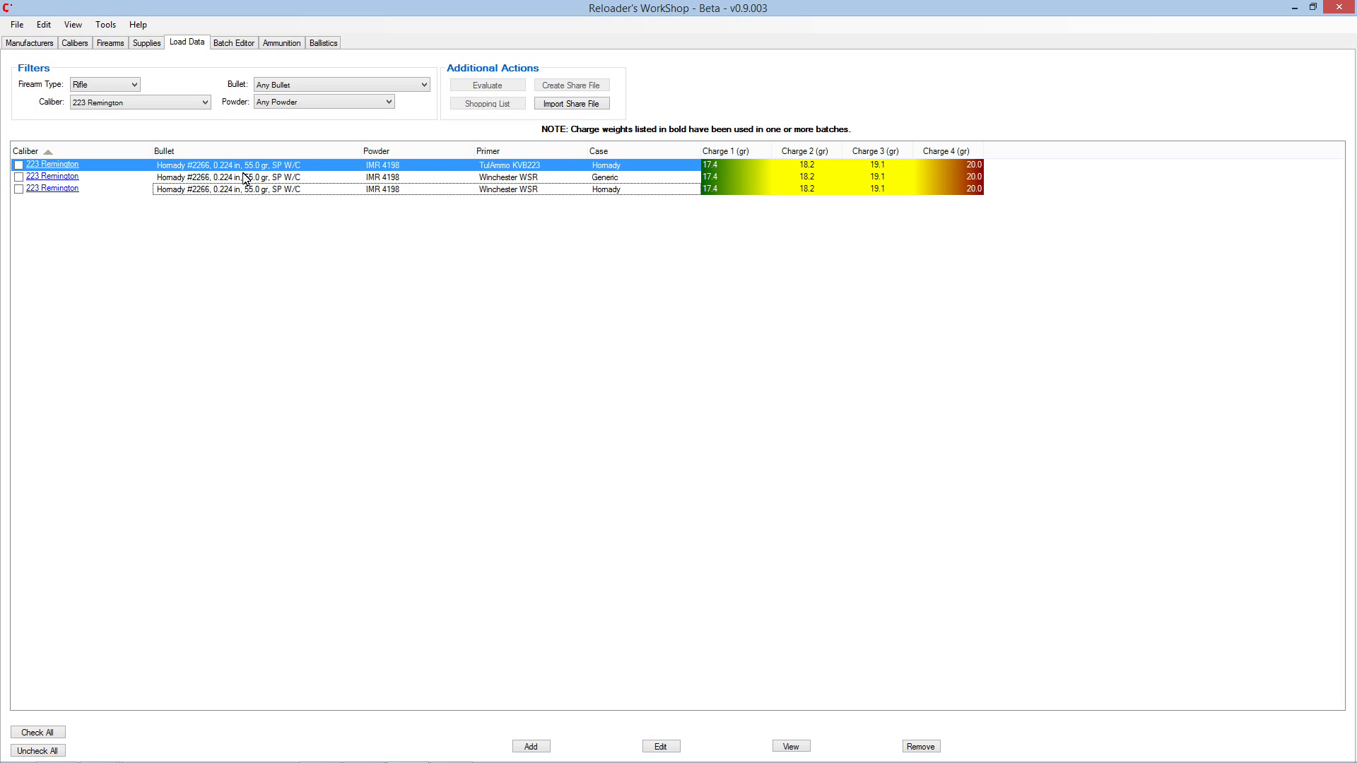
pyautogui.click(19, 166)
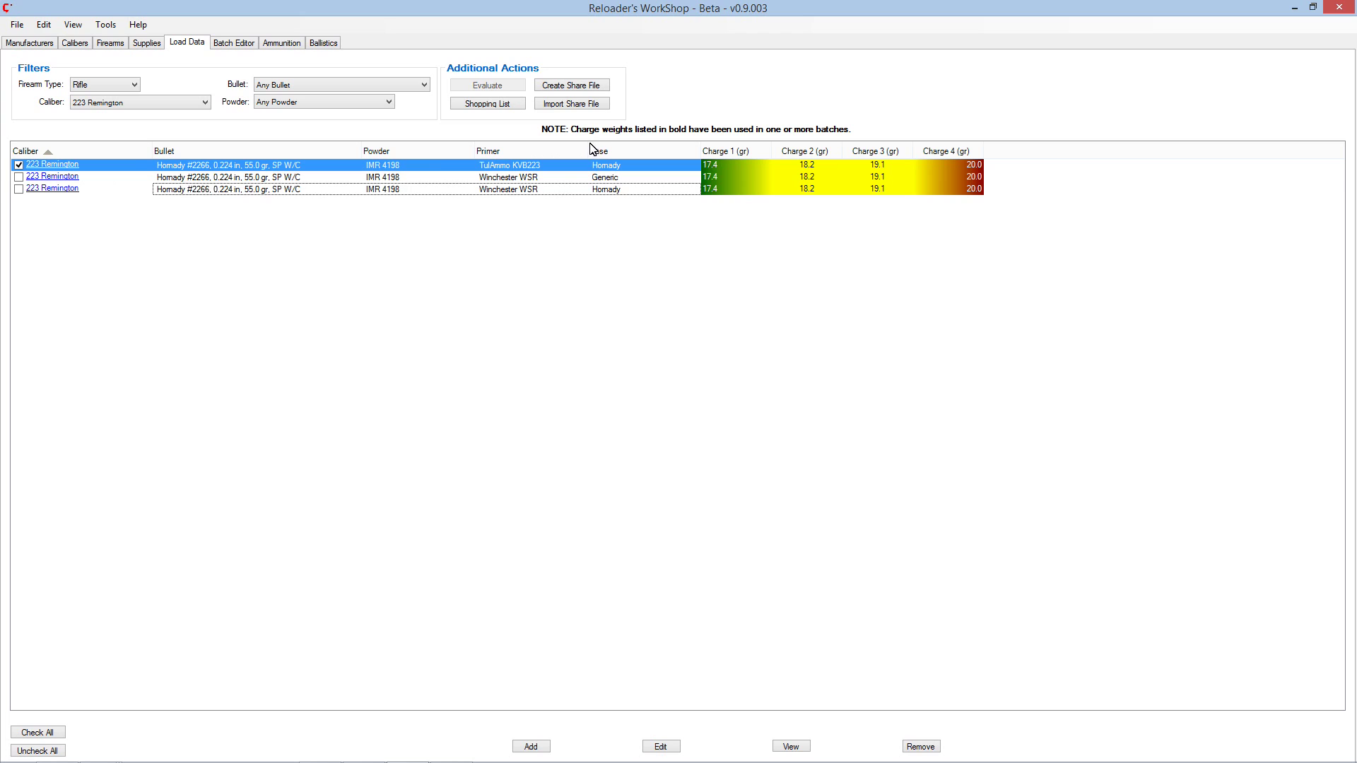
# Create a share file of the checked load in the Share folder, named "Hey try this load out".
pyautogui.click(569, 90)
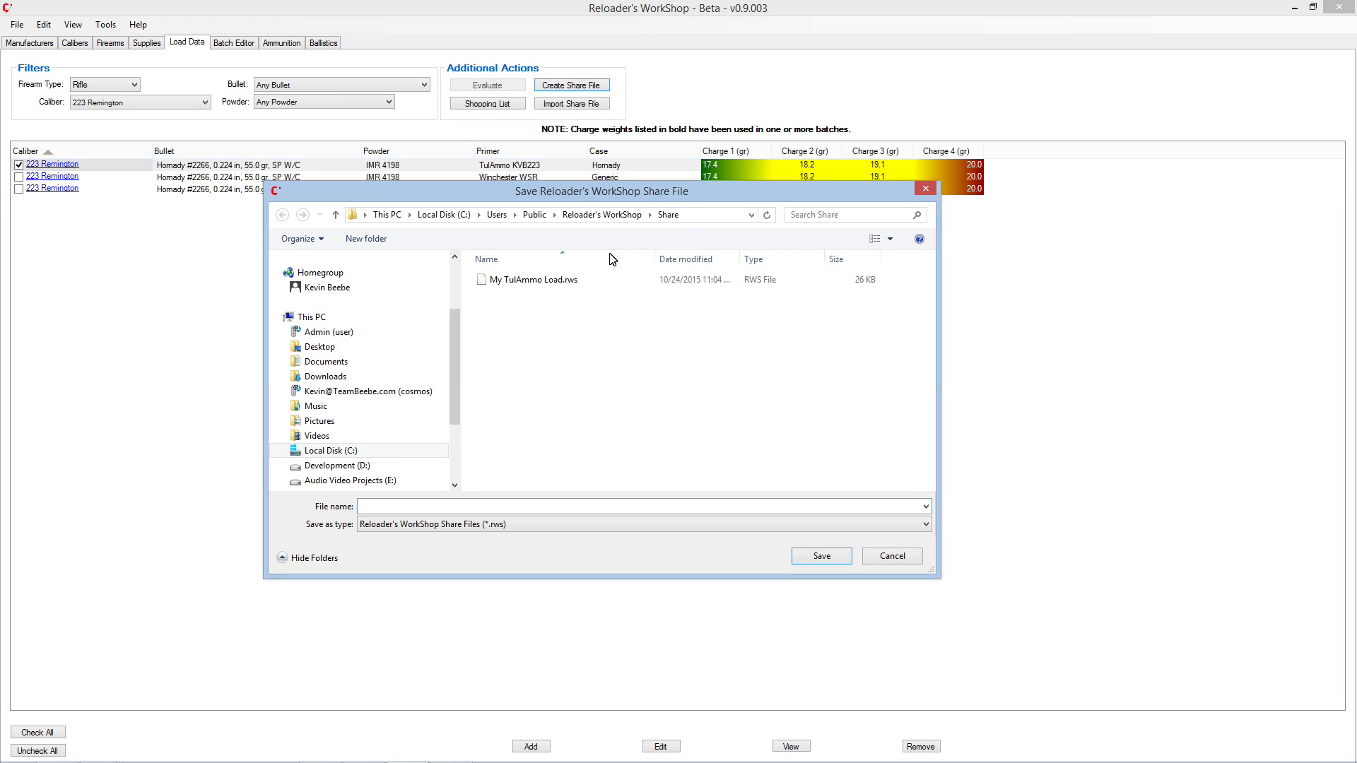
pyautogui.scroll(-2, 456, 376)
pyautogui.scroll(2, 455, 368)
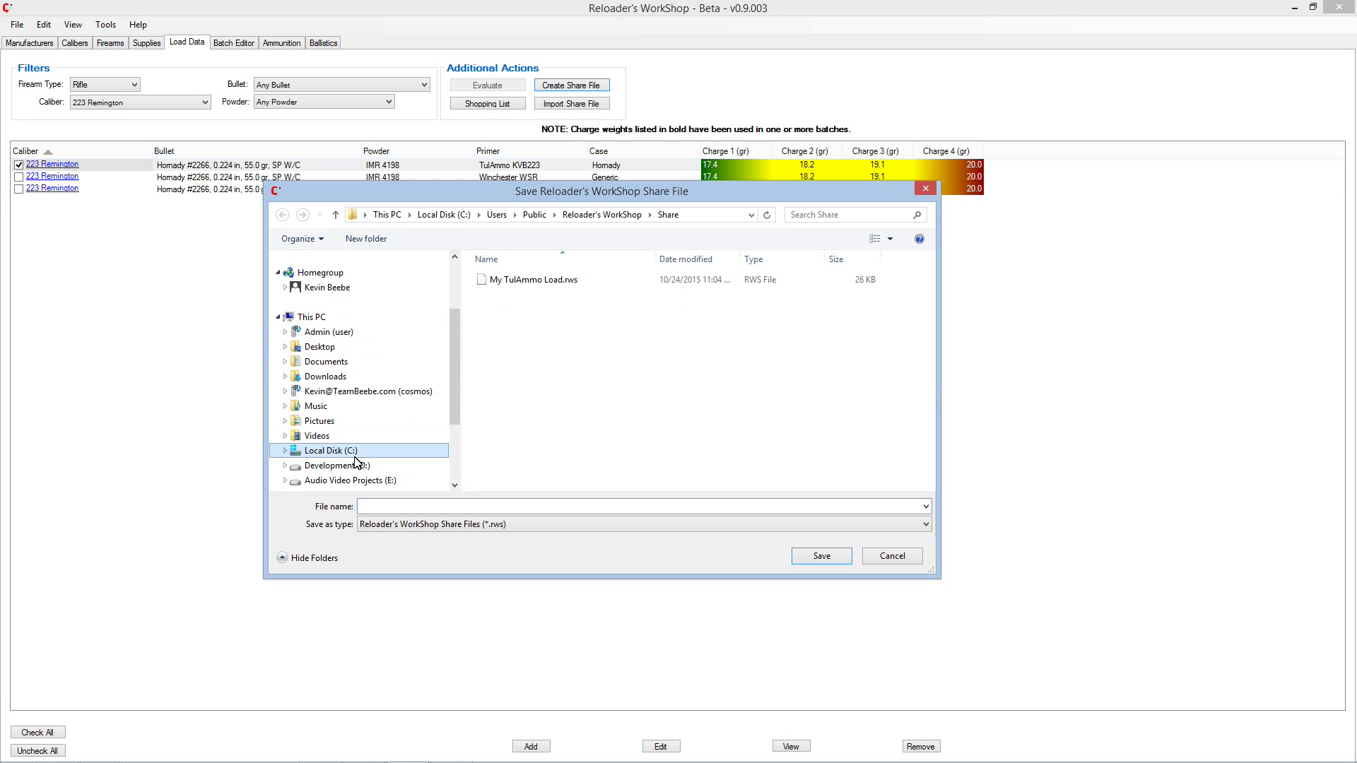
pyautogui.moveTo(451, 353); pyautogui.dragTo(454, 300)
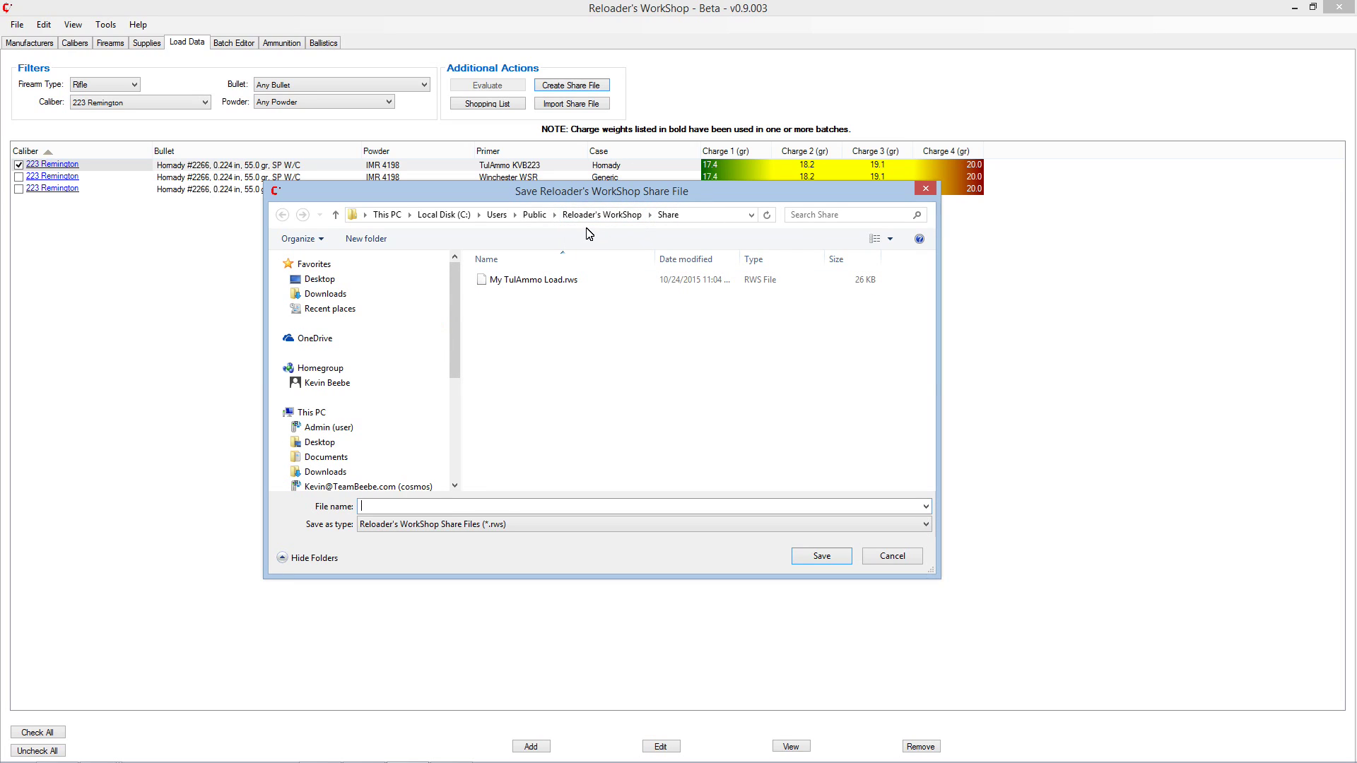
pyautogui.click(434, 509)
pyautogui.click(823, 557)
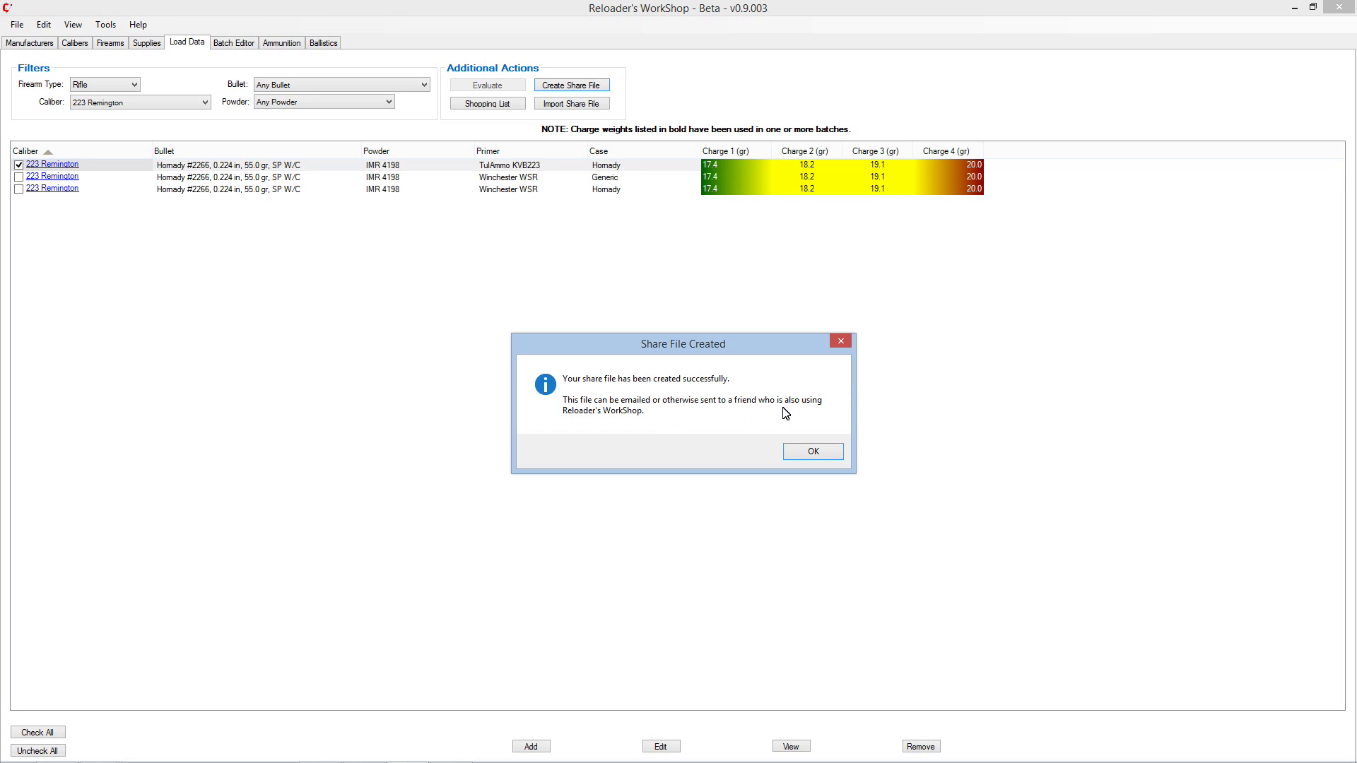
pyautogui.click(808, 456)
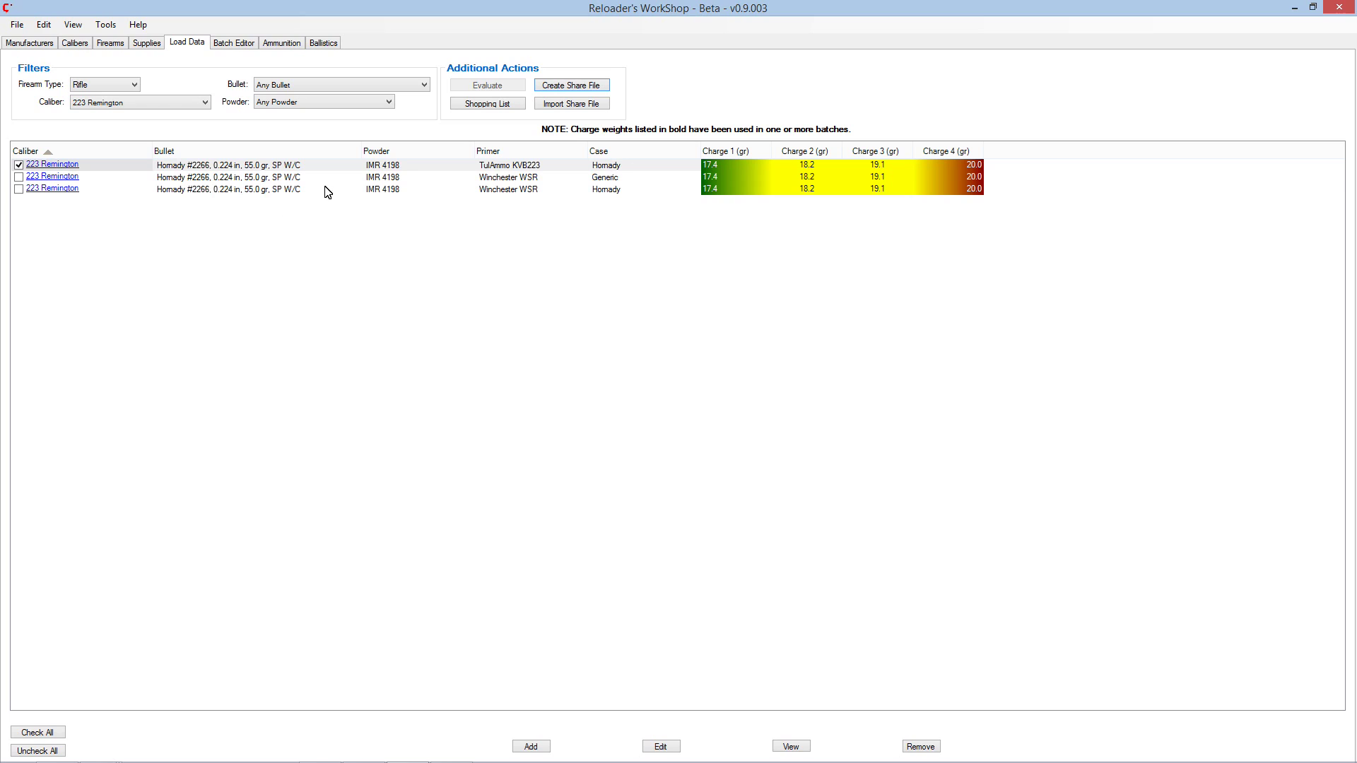
# Remove the 223 Remington load with the TulAmmo KVB223 primer from the load data.
pyautogui.click(210, 168)
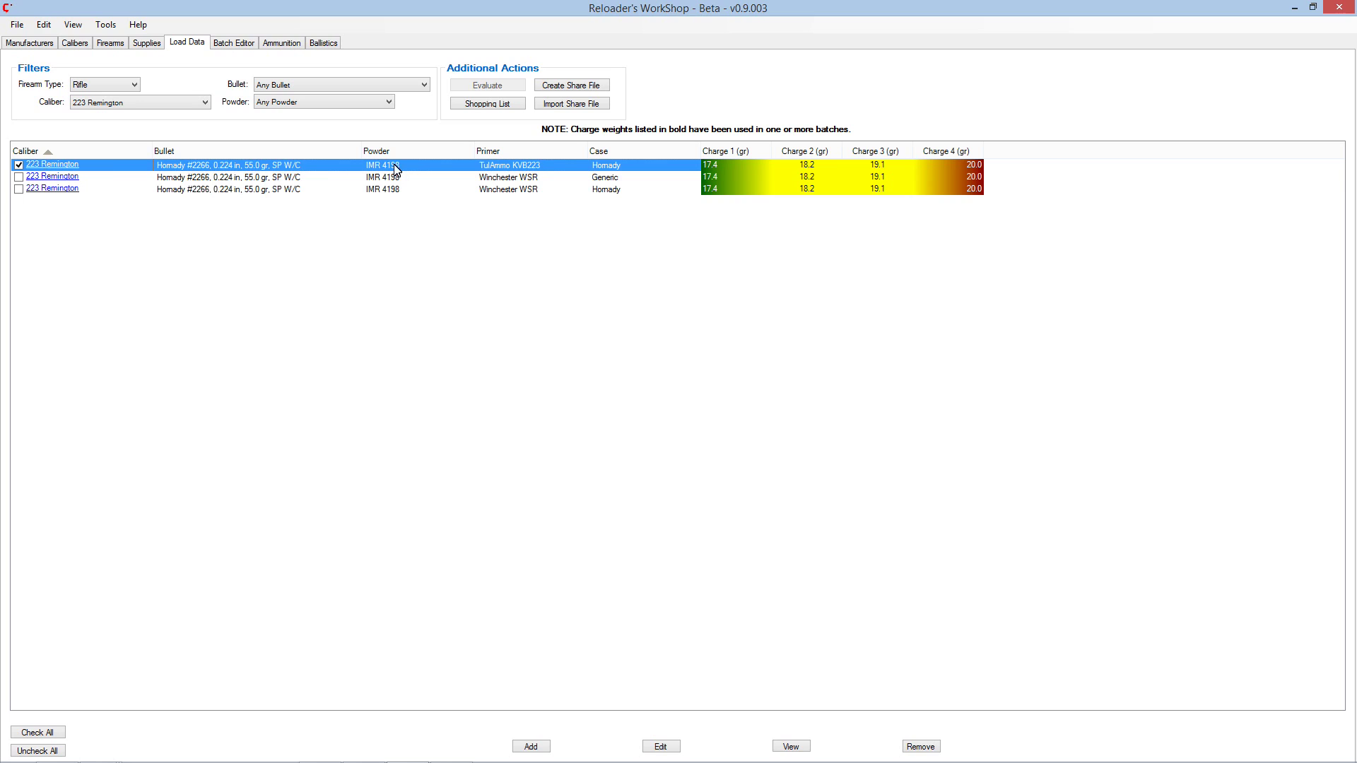
pyautogui.click(921, 747)
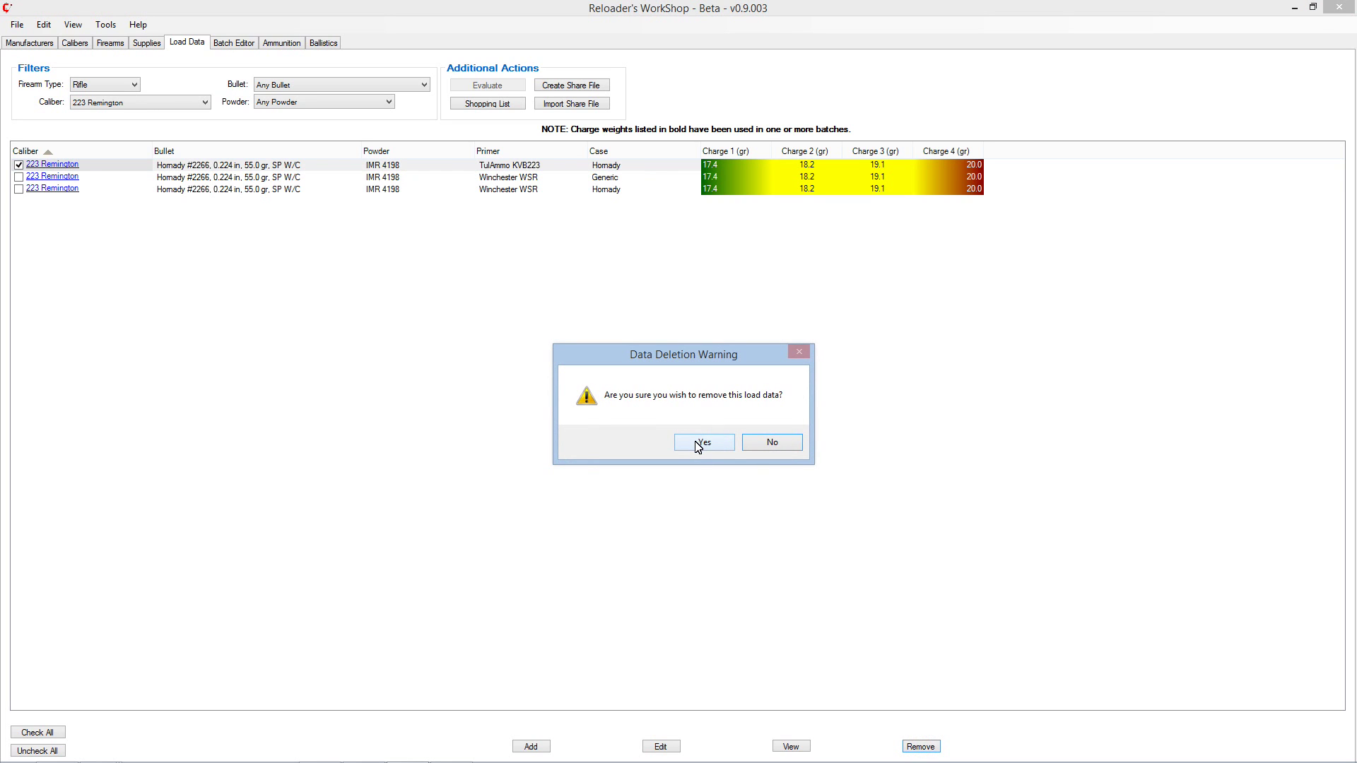
pyautogui.click(698, 443)
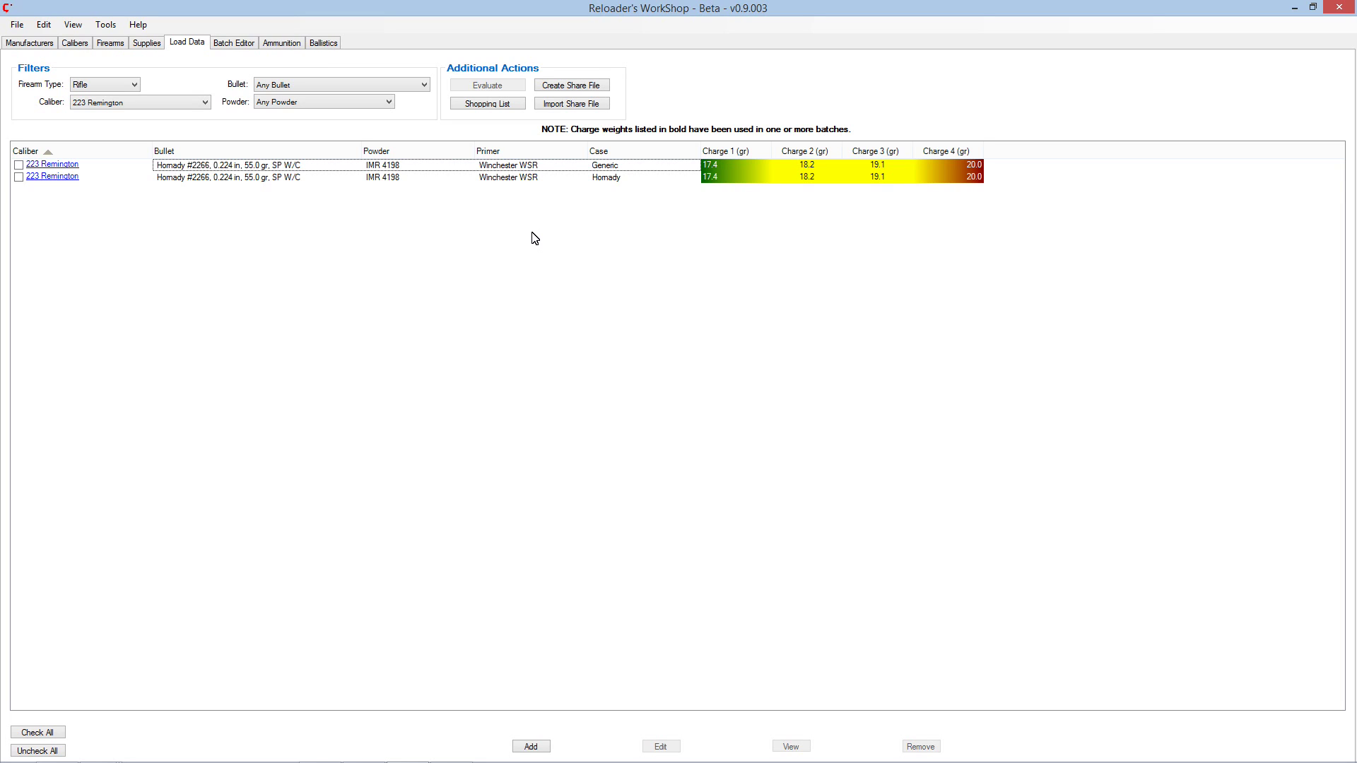
# Import the share file "Hey try this load out.rws" to restore the removed 223 Remington load.
pyautogui.click(579, 106)
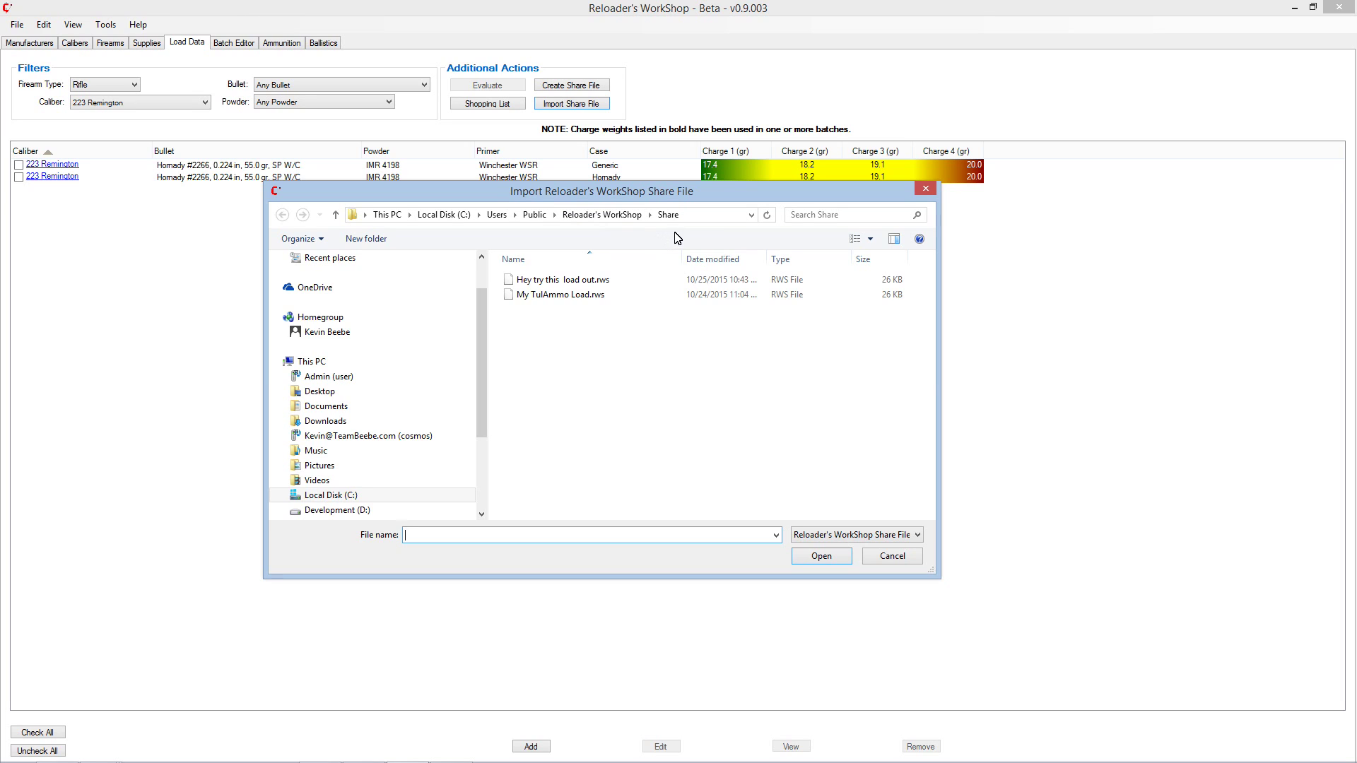
pyautogui.click(535, 281)
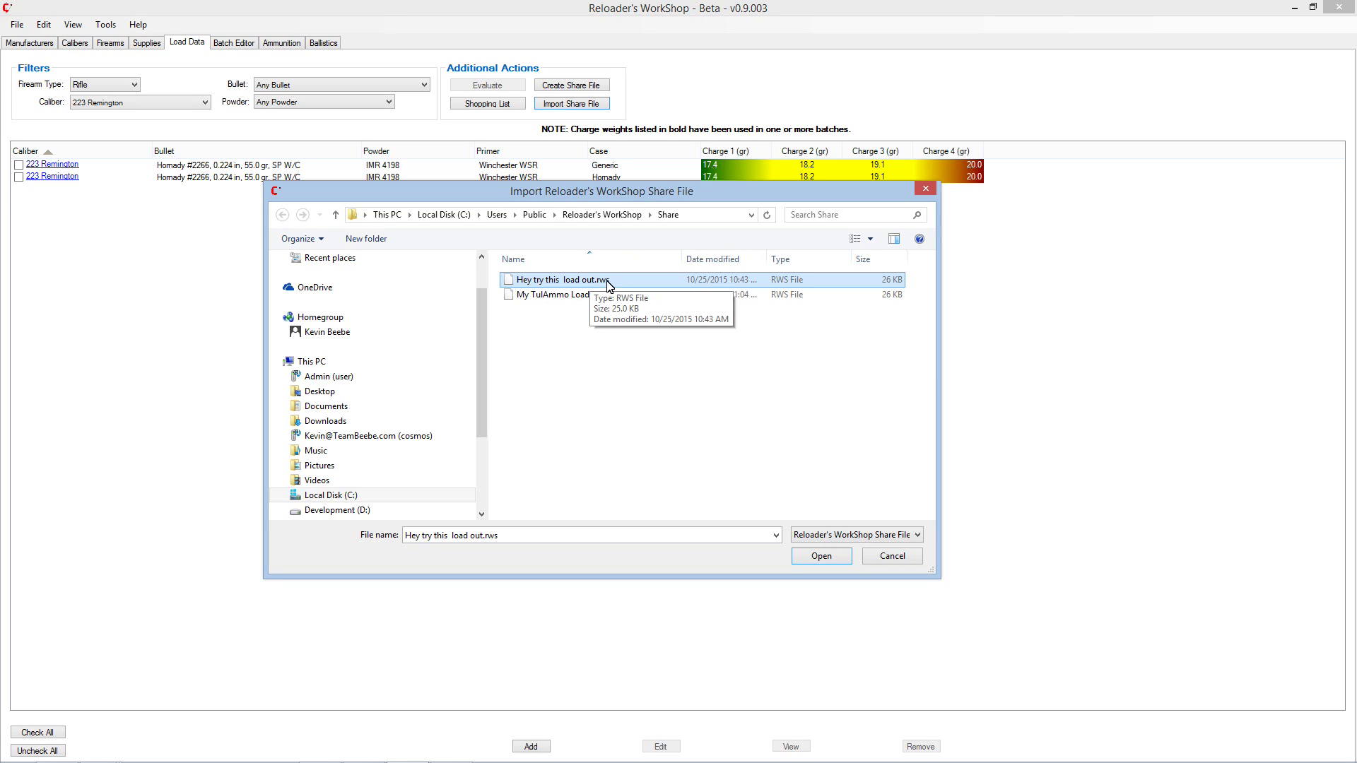
pyautogui.click(834, 560)
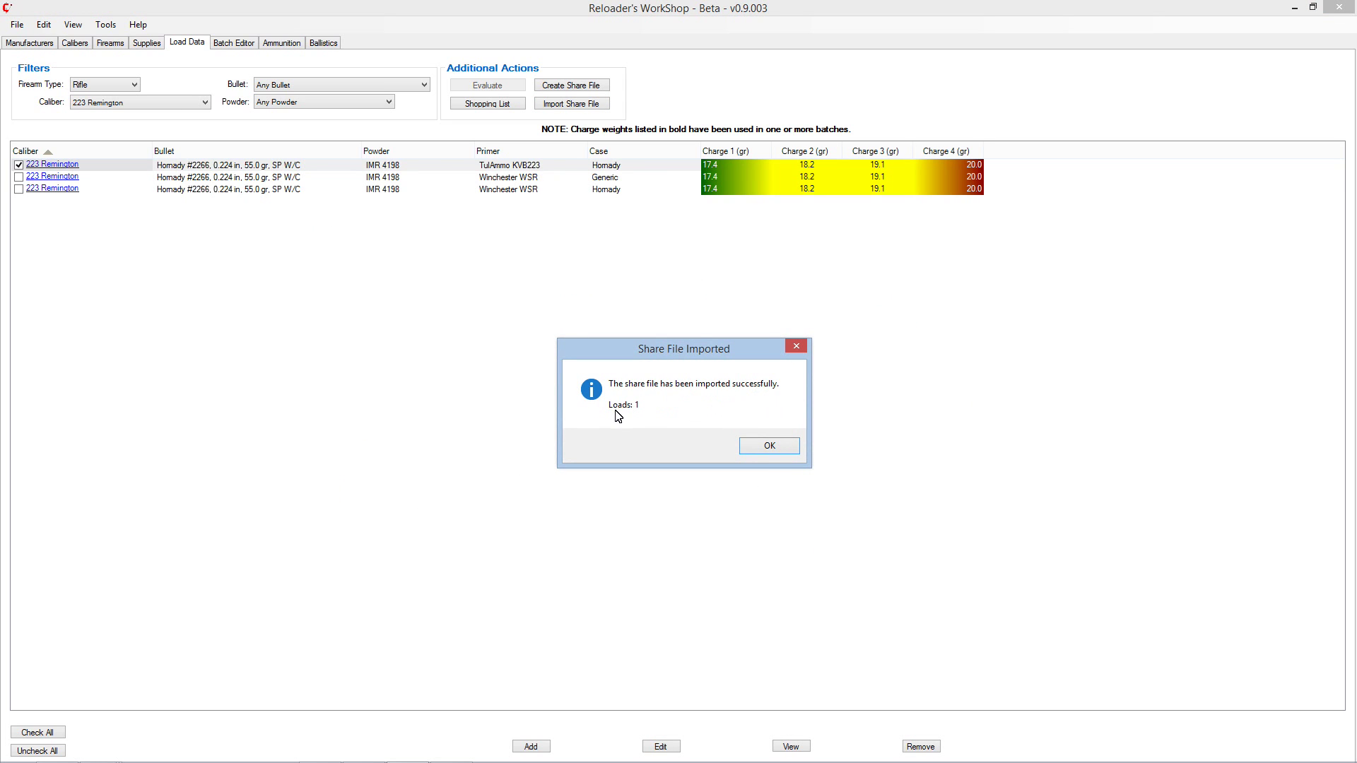
pyautogui.click(770, 448)
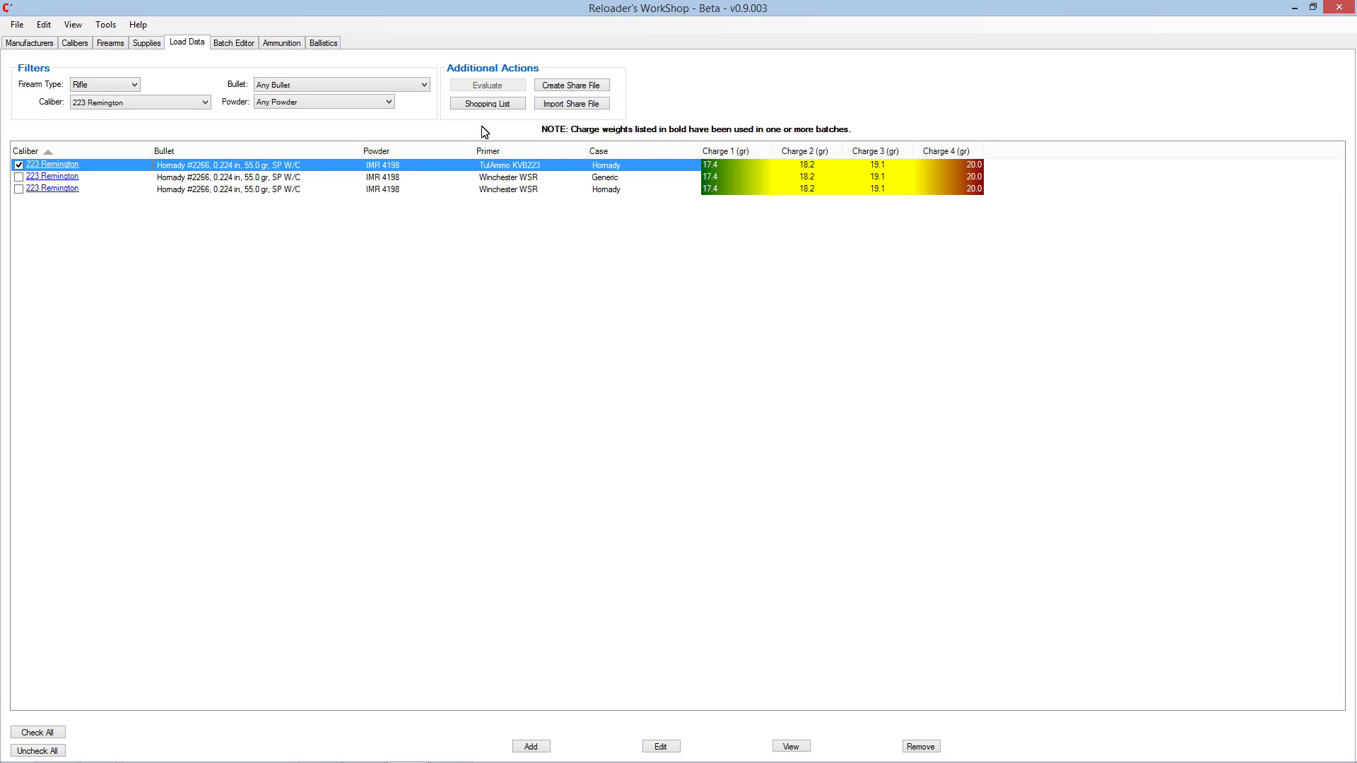
# Try to evaluate the 223 Remington load with the TulAmmo KVB223 primer.
pyautogui.click(494, 90)
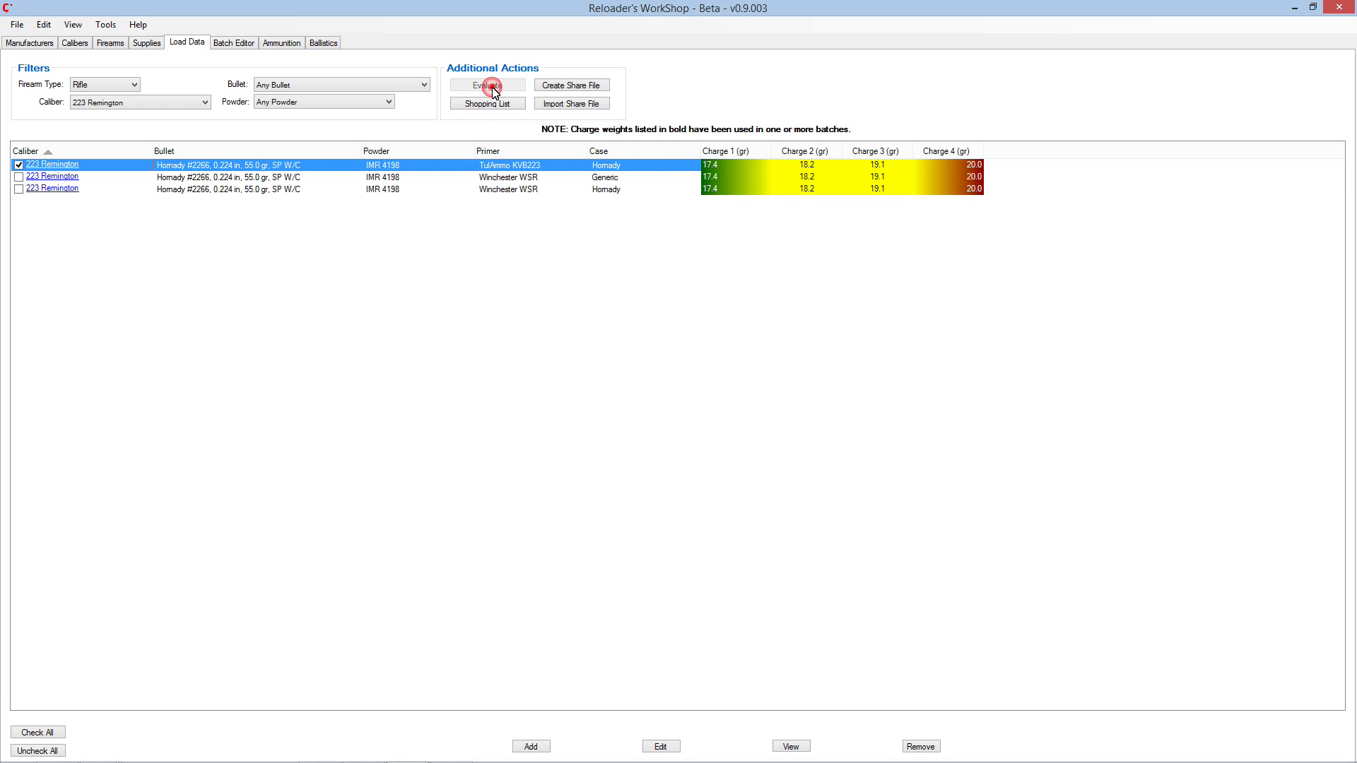